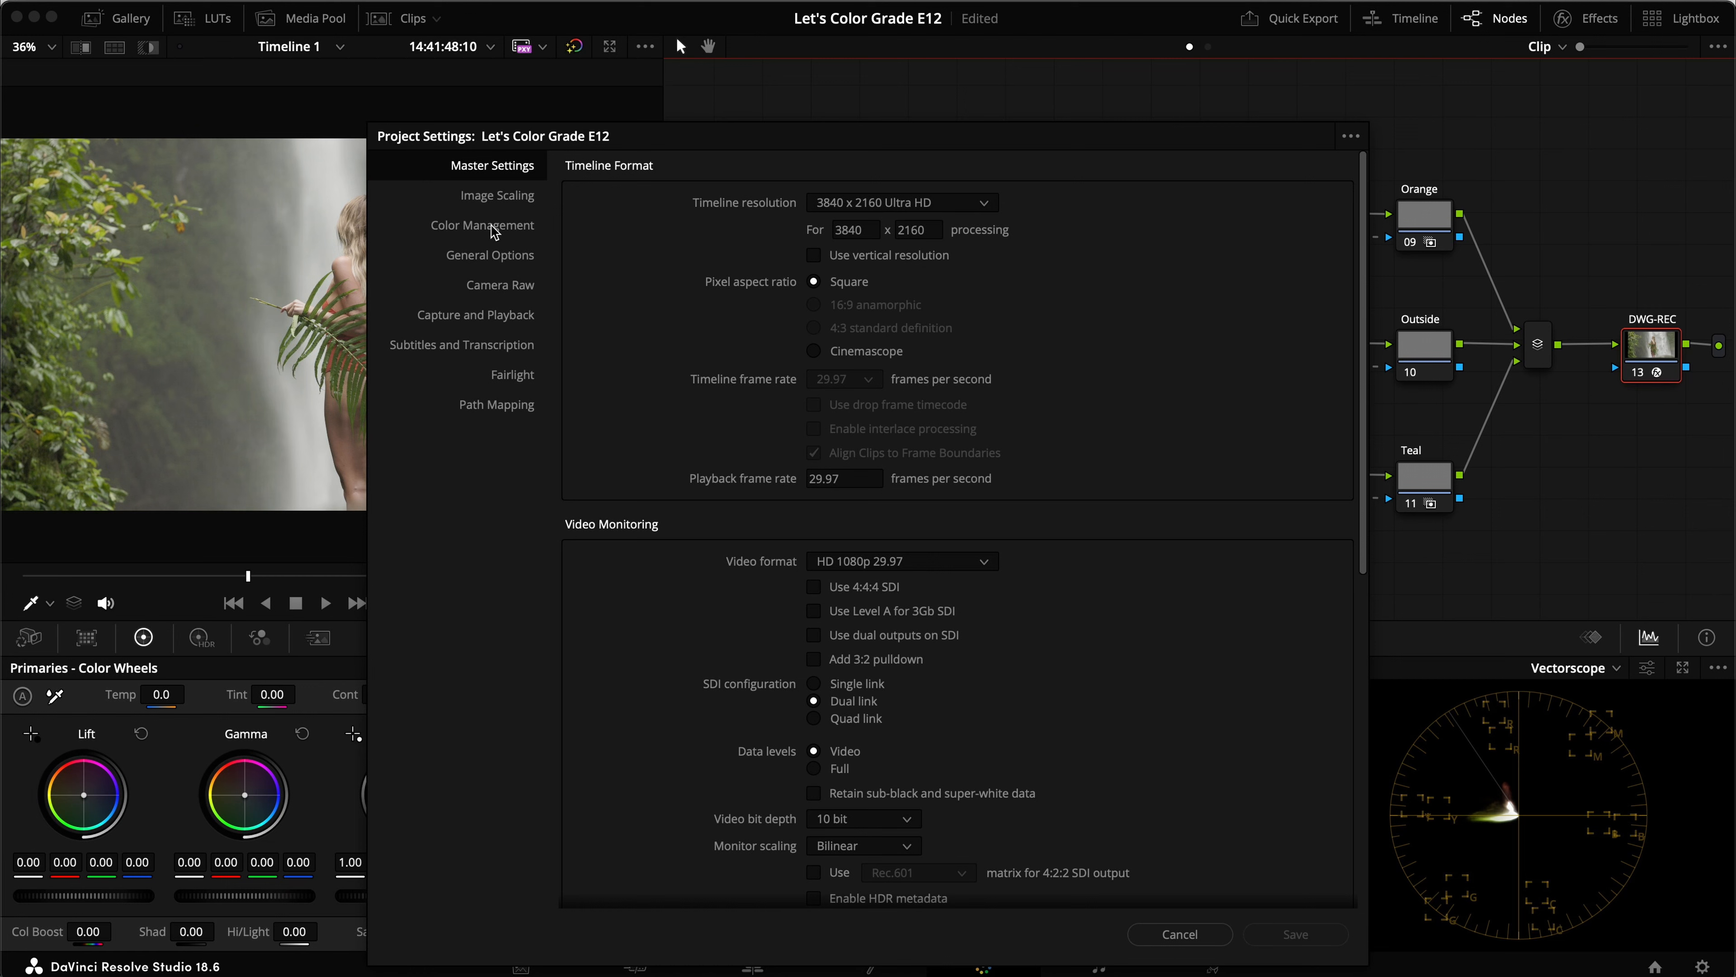
# Review the project's color management settings and close the project settings without making changes
pyautogui.click(496, 230)
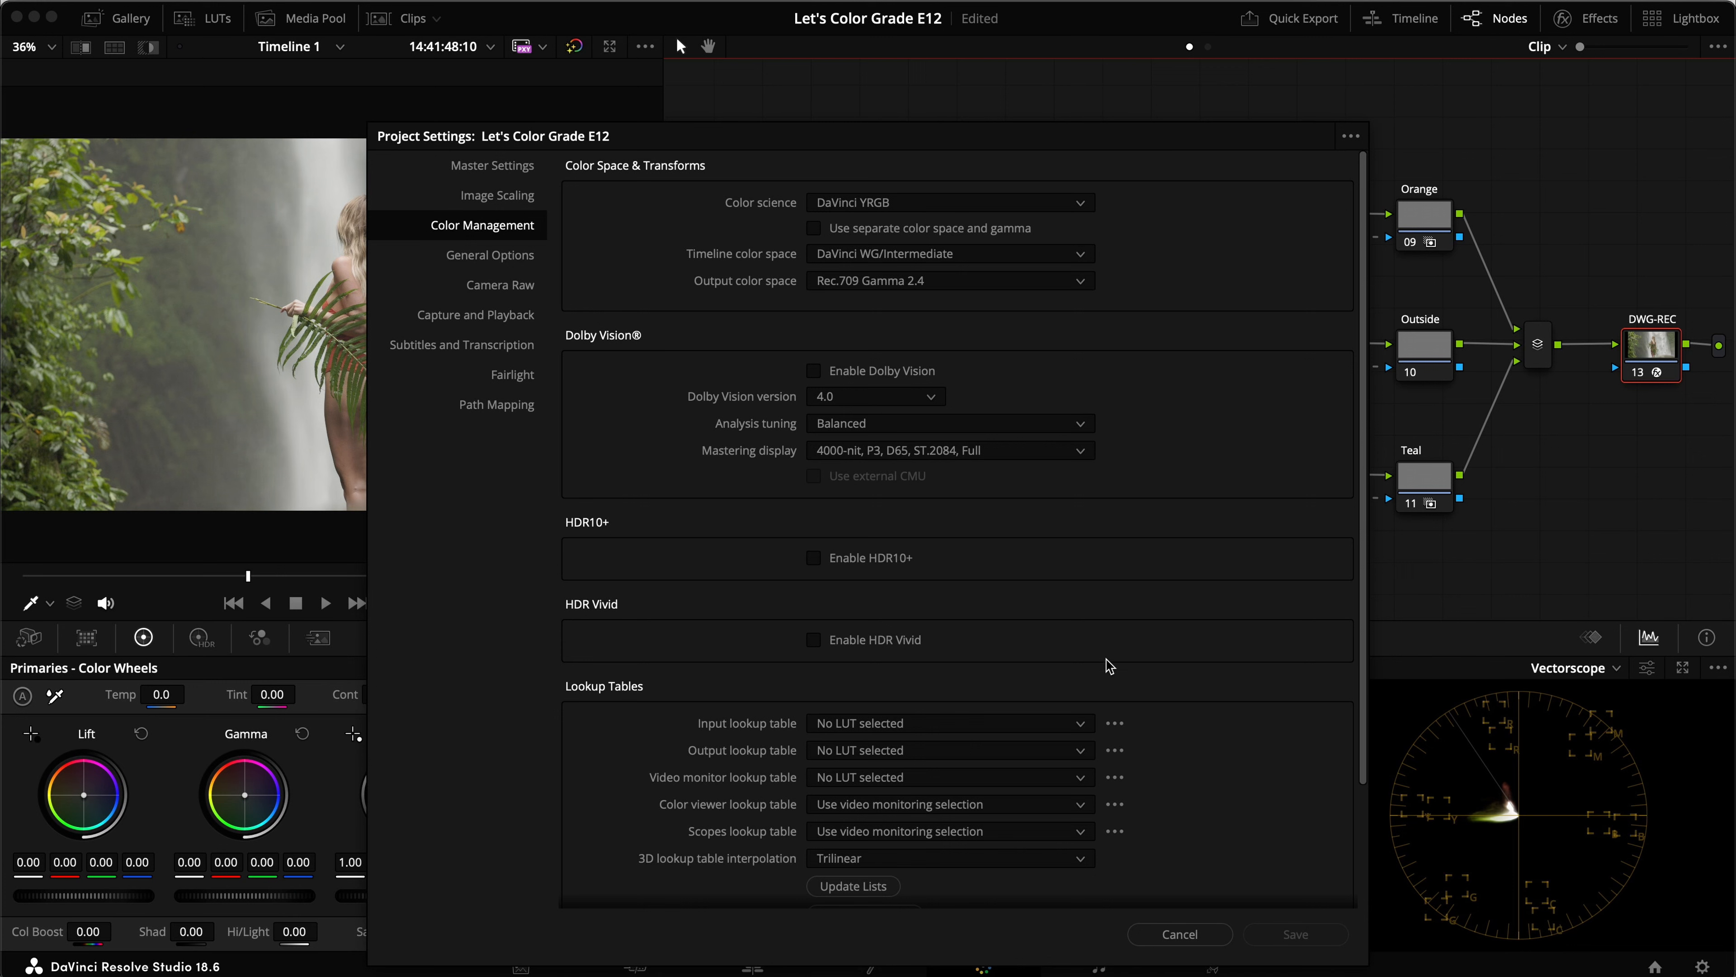
pyautogui.click(1178, 934)
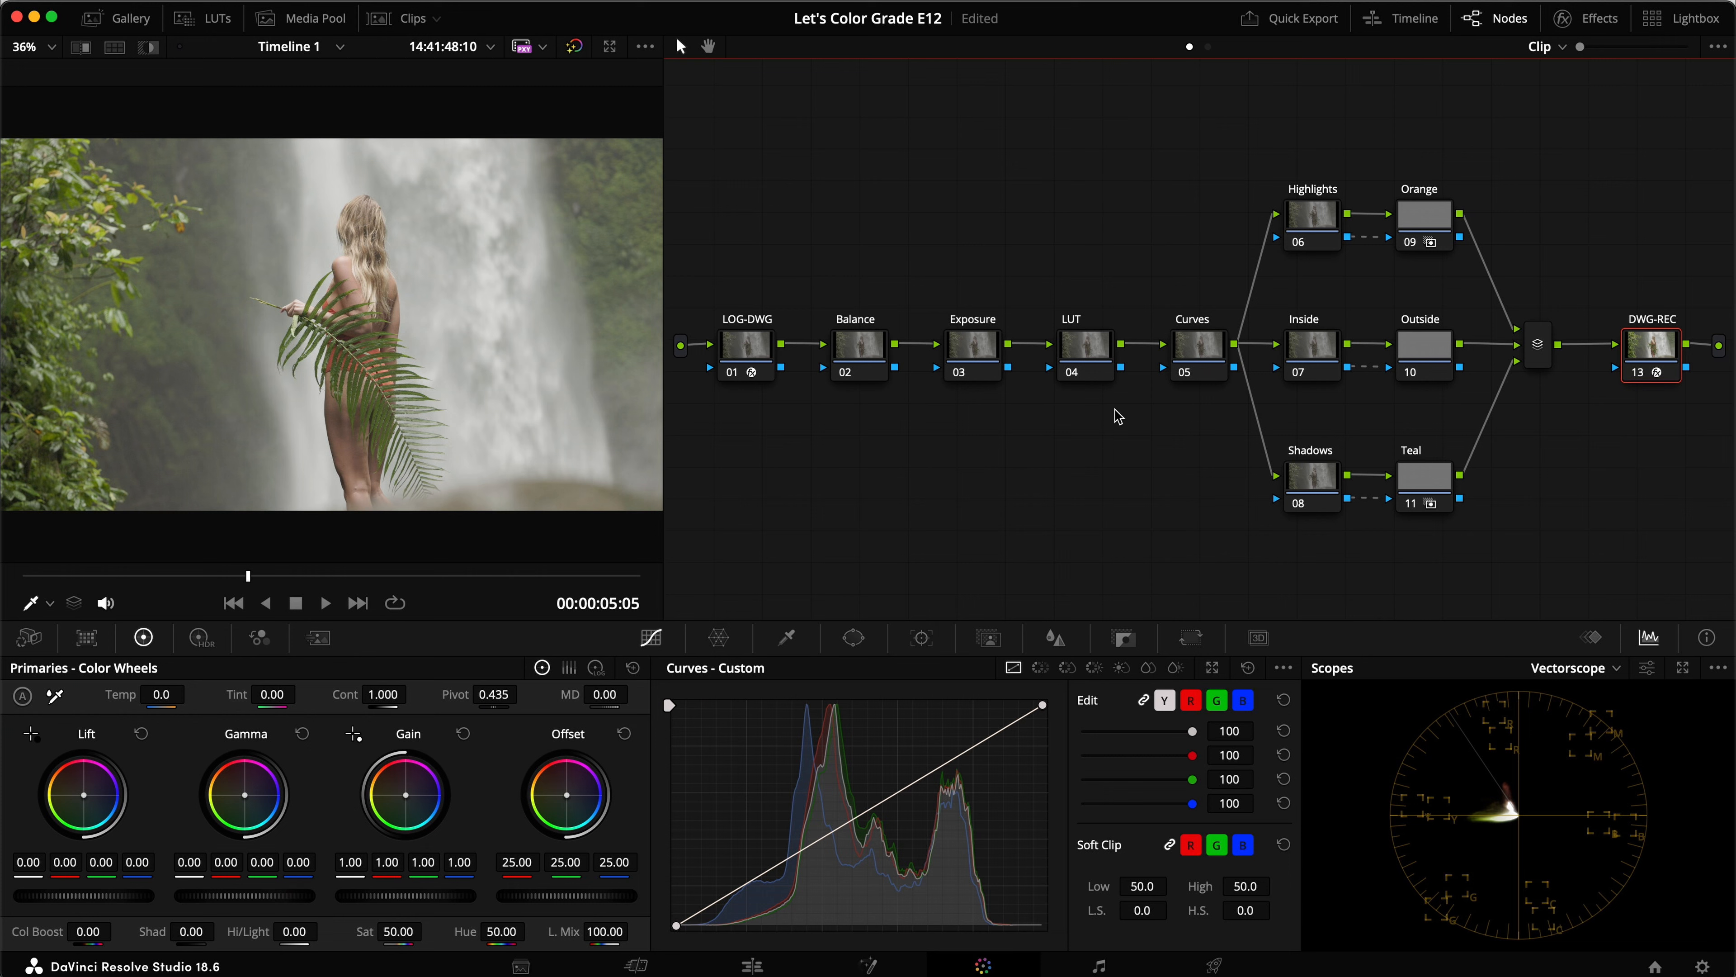
# Relabel the Orange node as Dehaze and the LUT node as Primaries
pyautogui.click(1441, 219)
pyautogui.write('rDehaze')
pyautogui.press('Return')
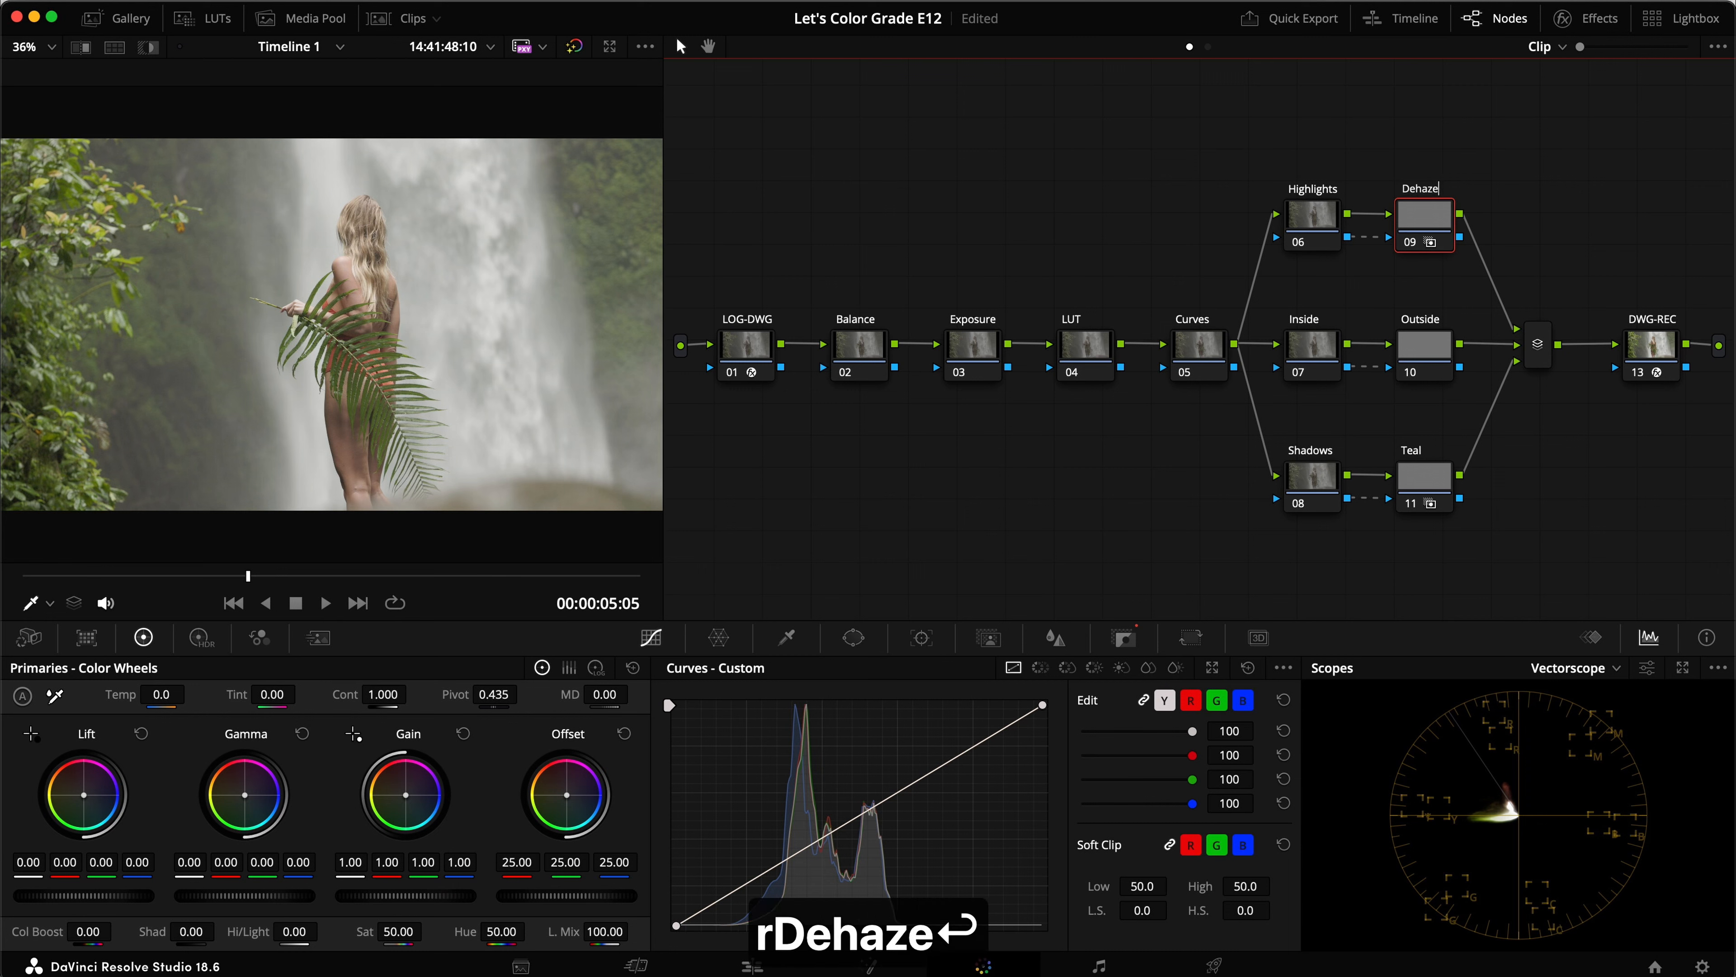
pyautogui.click(1095, 346)
pyautogui.write('rPrimaries')
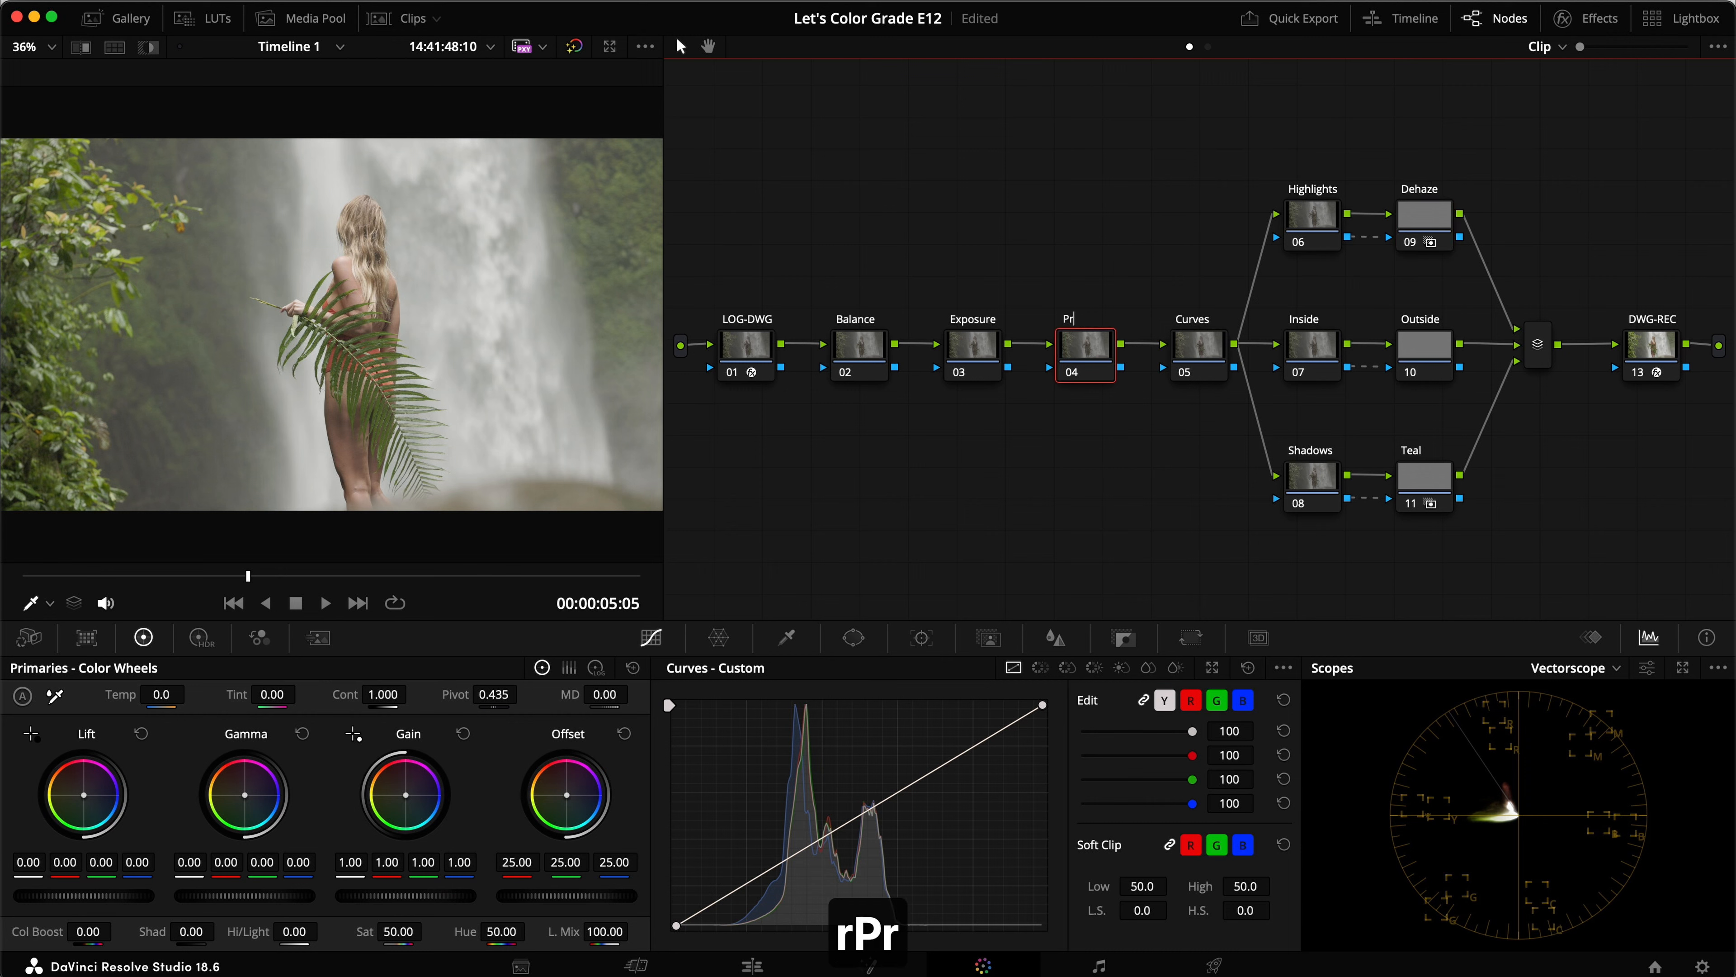
pyautogui.press('Return')
# Add a serial node after the Exposure node and label it Contrast
pyautogui.click(989, 342)
pyautogui.hotkey('alt', 's')
pyautogui.write('rContrast')
pyautogui.press('Return')
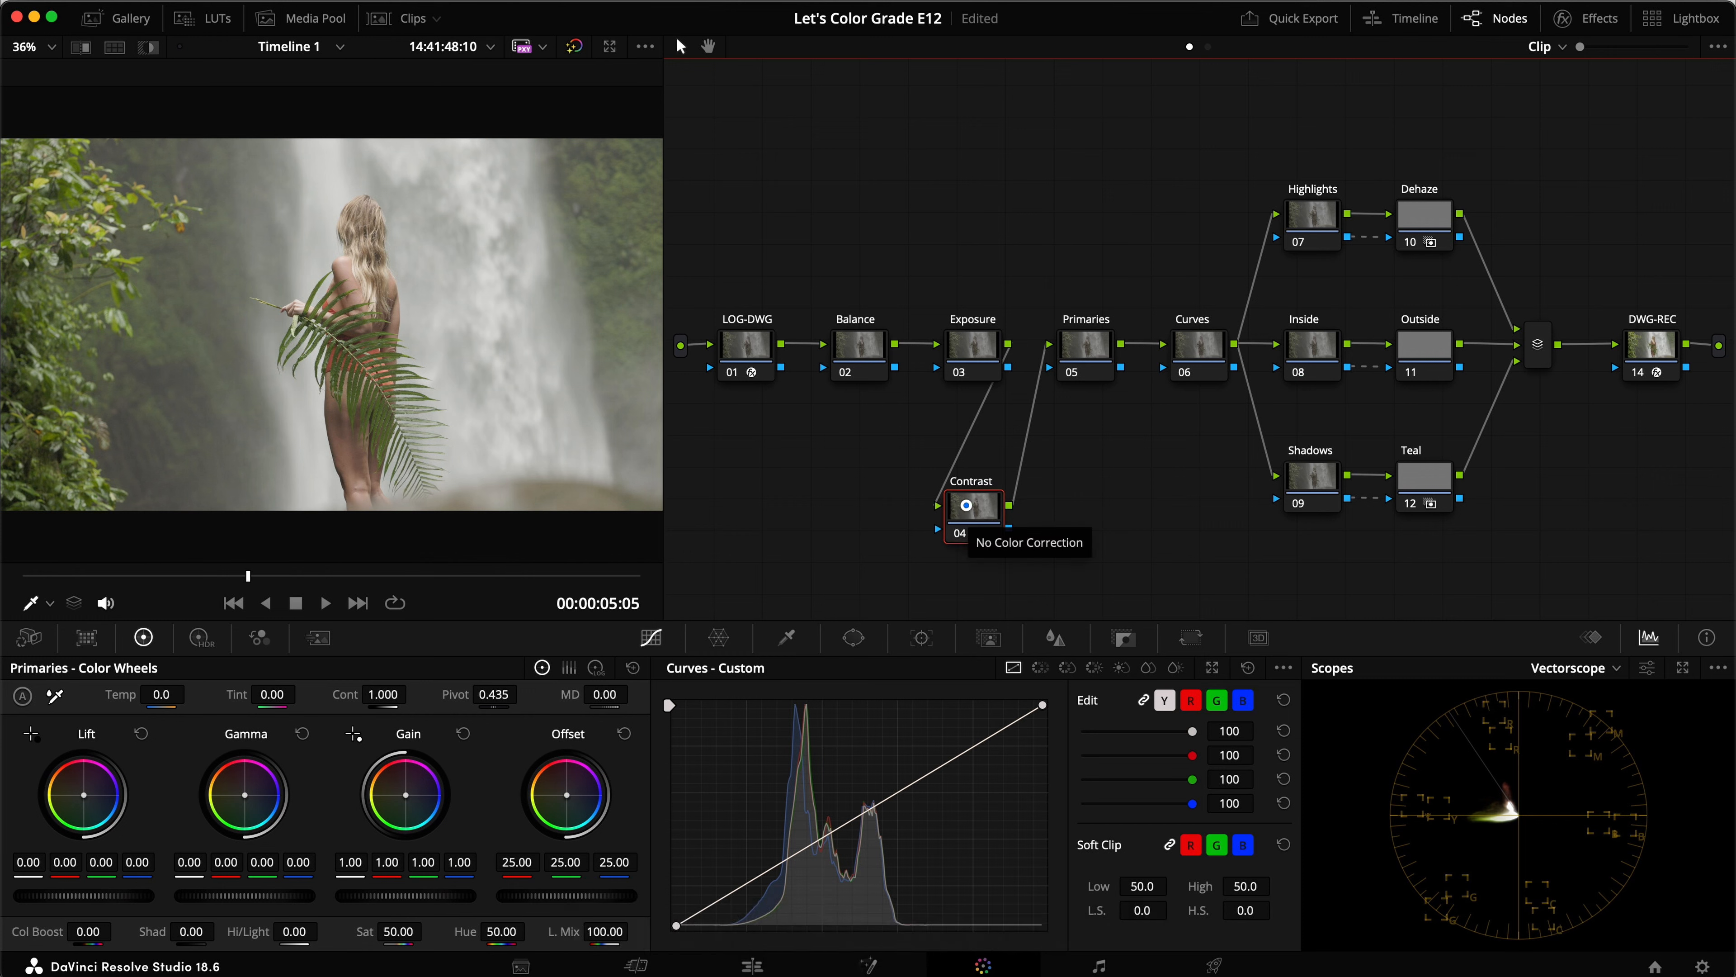
# Add a parallel node to the Contrast node and label it Contrast S
pyautogui.rightClick(968, 509)
pyautogui.moveTo(1067, 603)
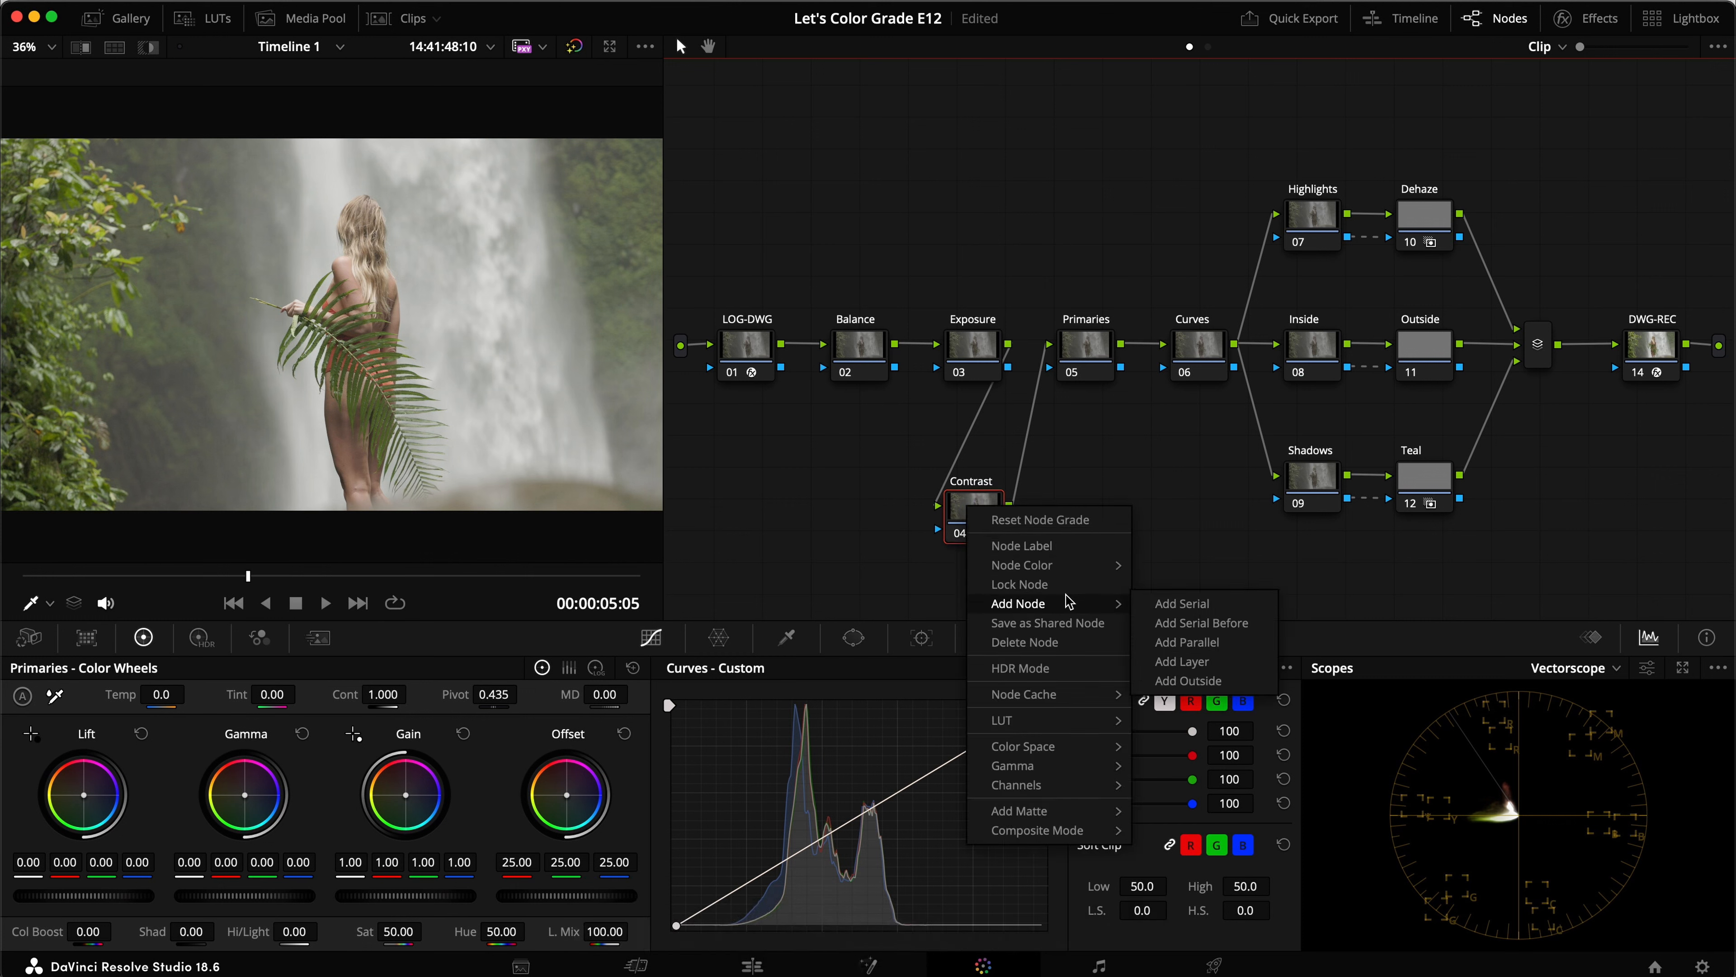
pyautogui.click(1222, 641)
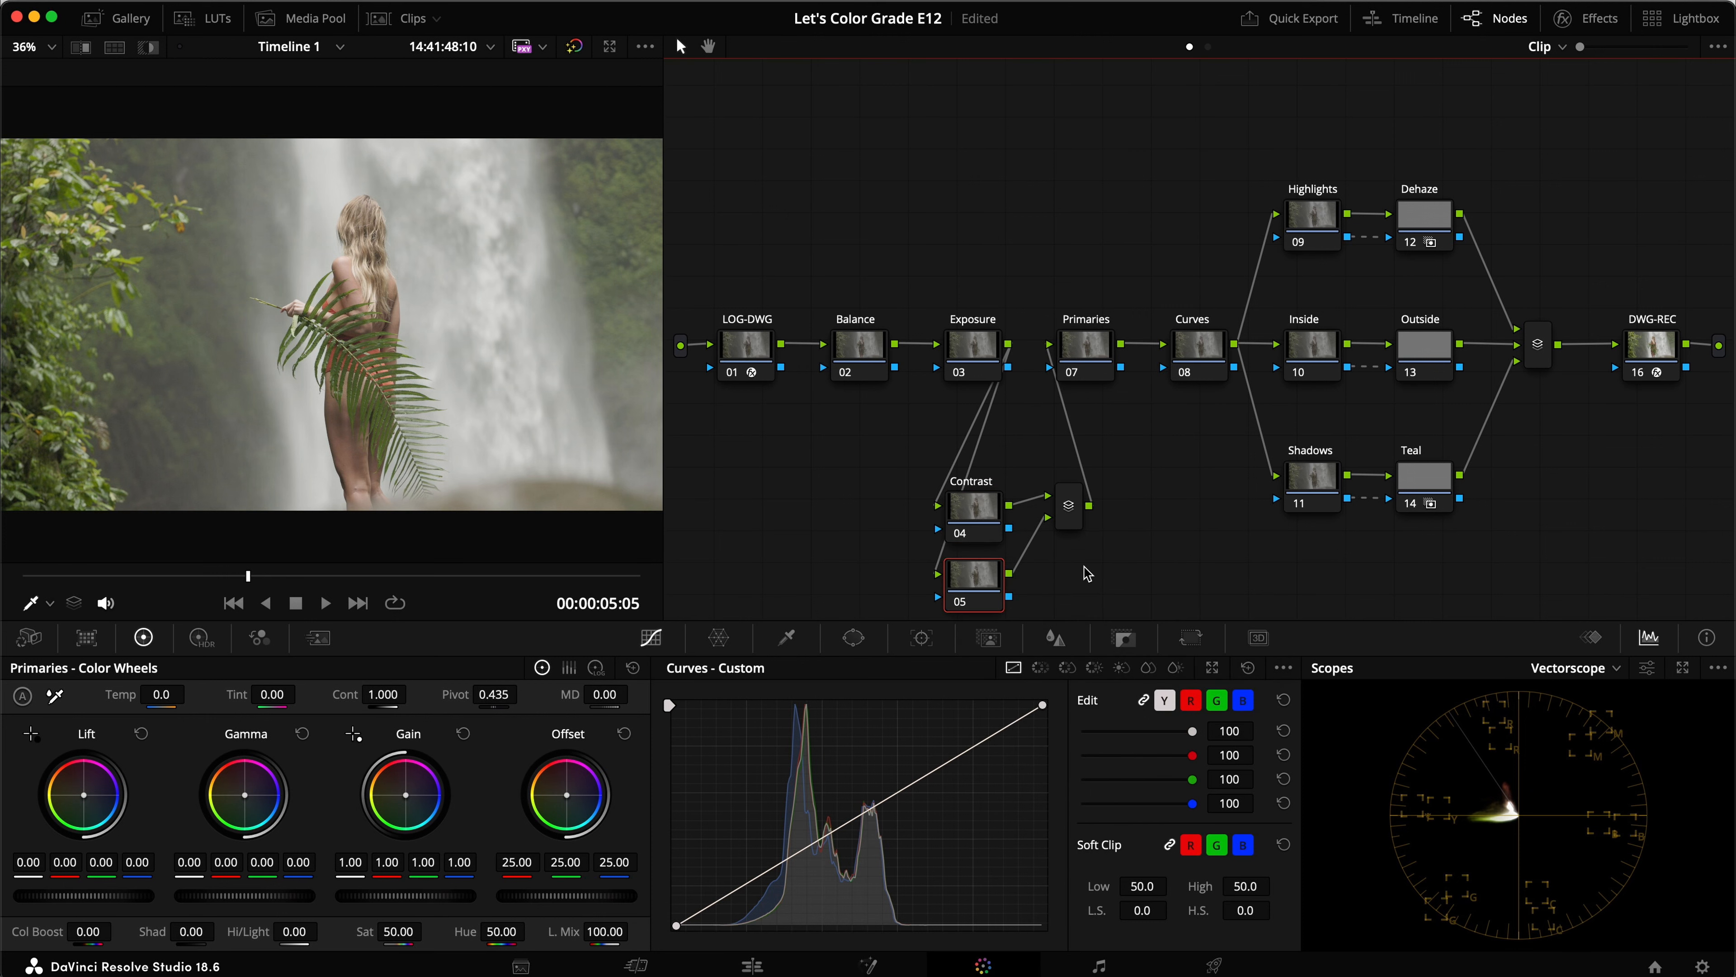
pyautogui.moveTo(983, 507); pyautogui.dragTo(980, 467)
pyautogui.click(976, 573)
pyautogui.write('rContrast S')
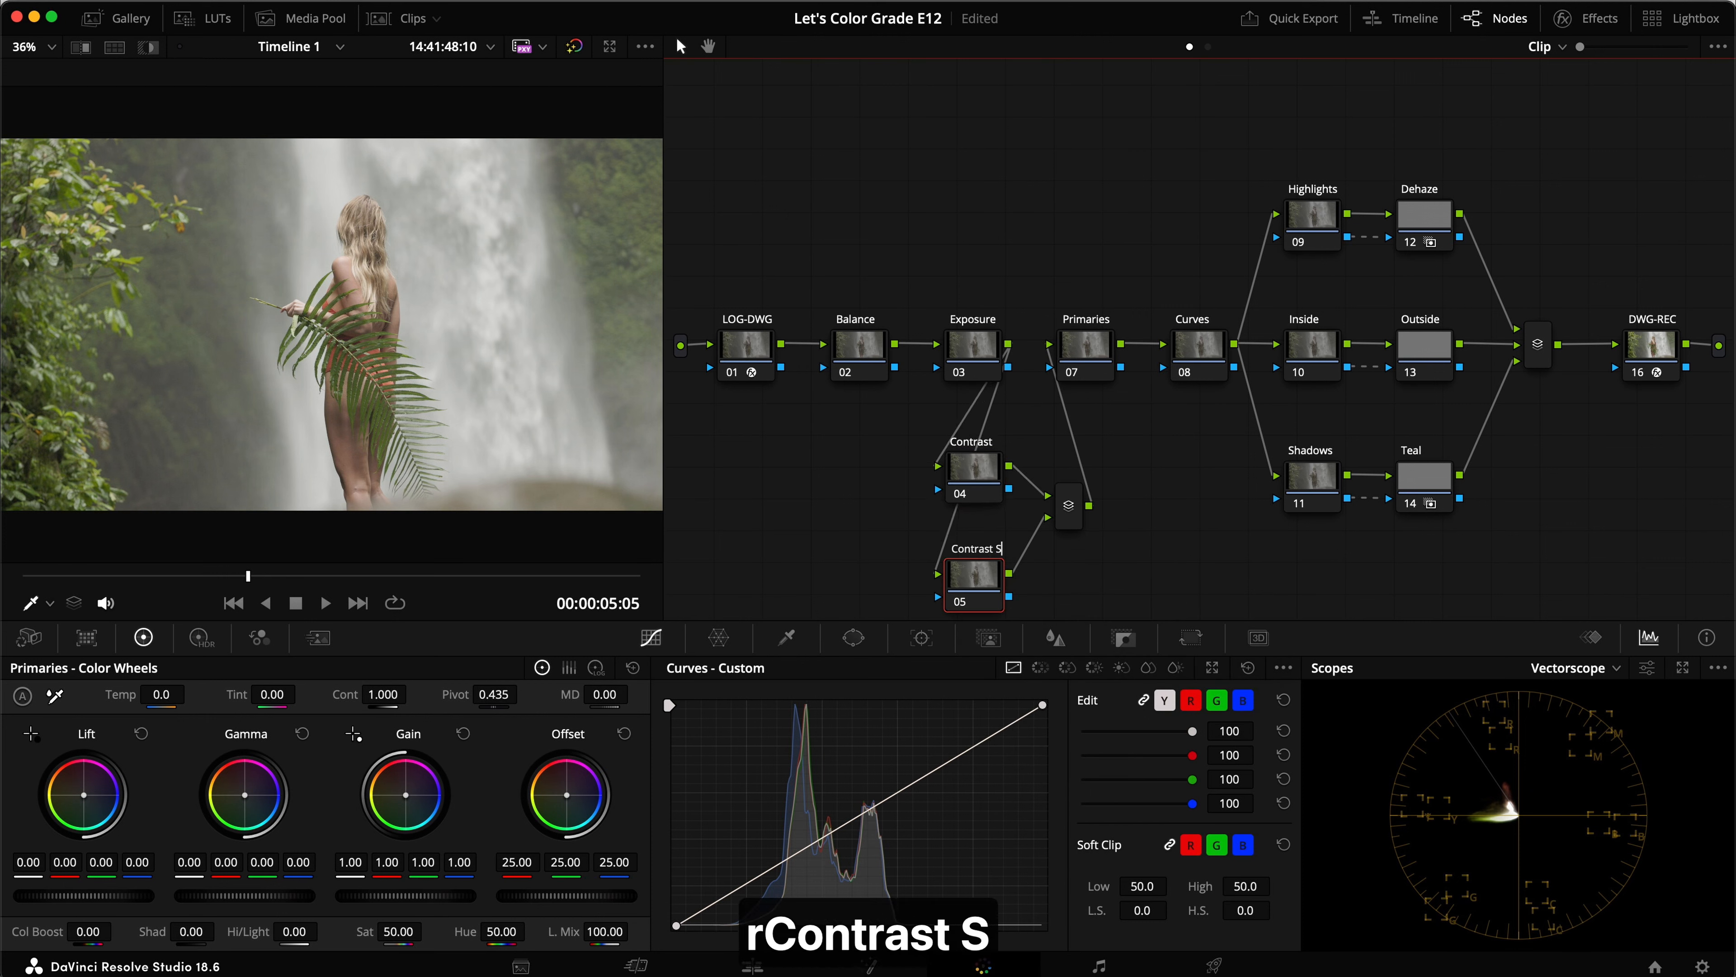
pyautogui.press('Return')
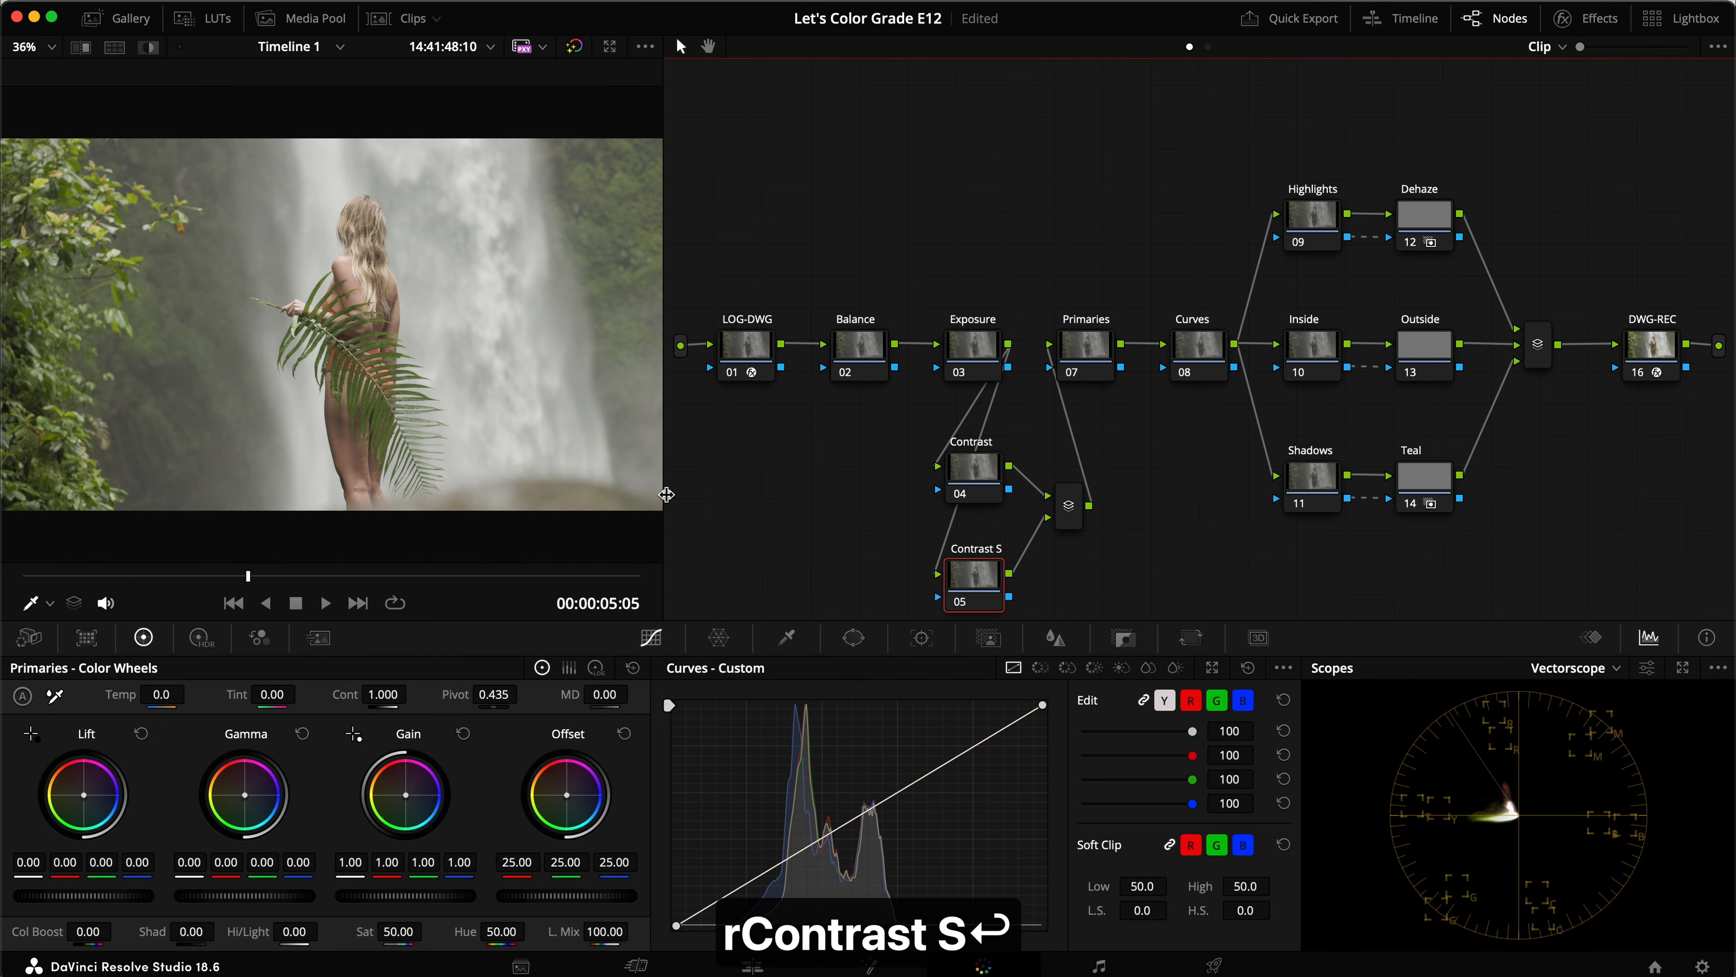
# Widen the node graph area, clean up the node layout to fit it, and save the project
pyautogui.moveTo(662, 492); pyautogui.dragTo(599, 493)
pyautogui.rightClick(650, 484)
pyautogui.click(704, 693)
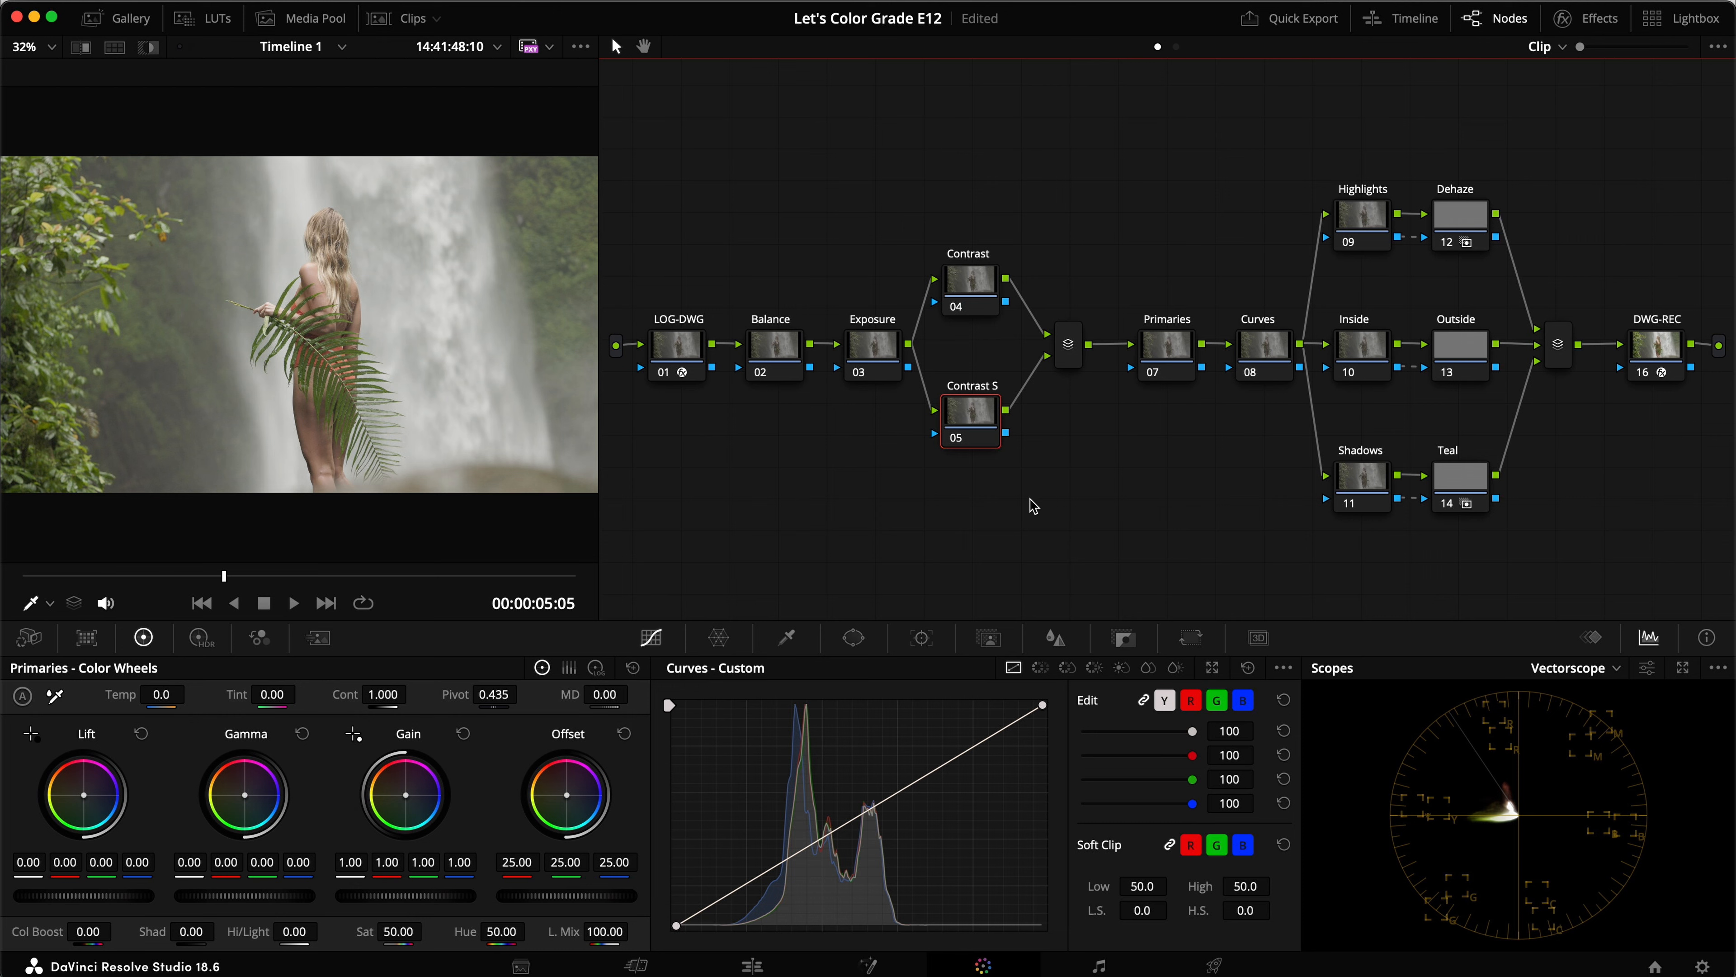
pyautogui.moveTo(600, 490); pyautogui.dragTo(636, 490)
pyautogui.rightClick(699, 480)
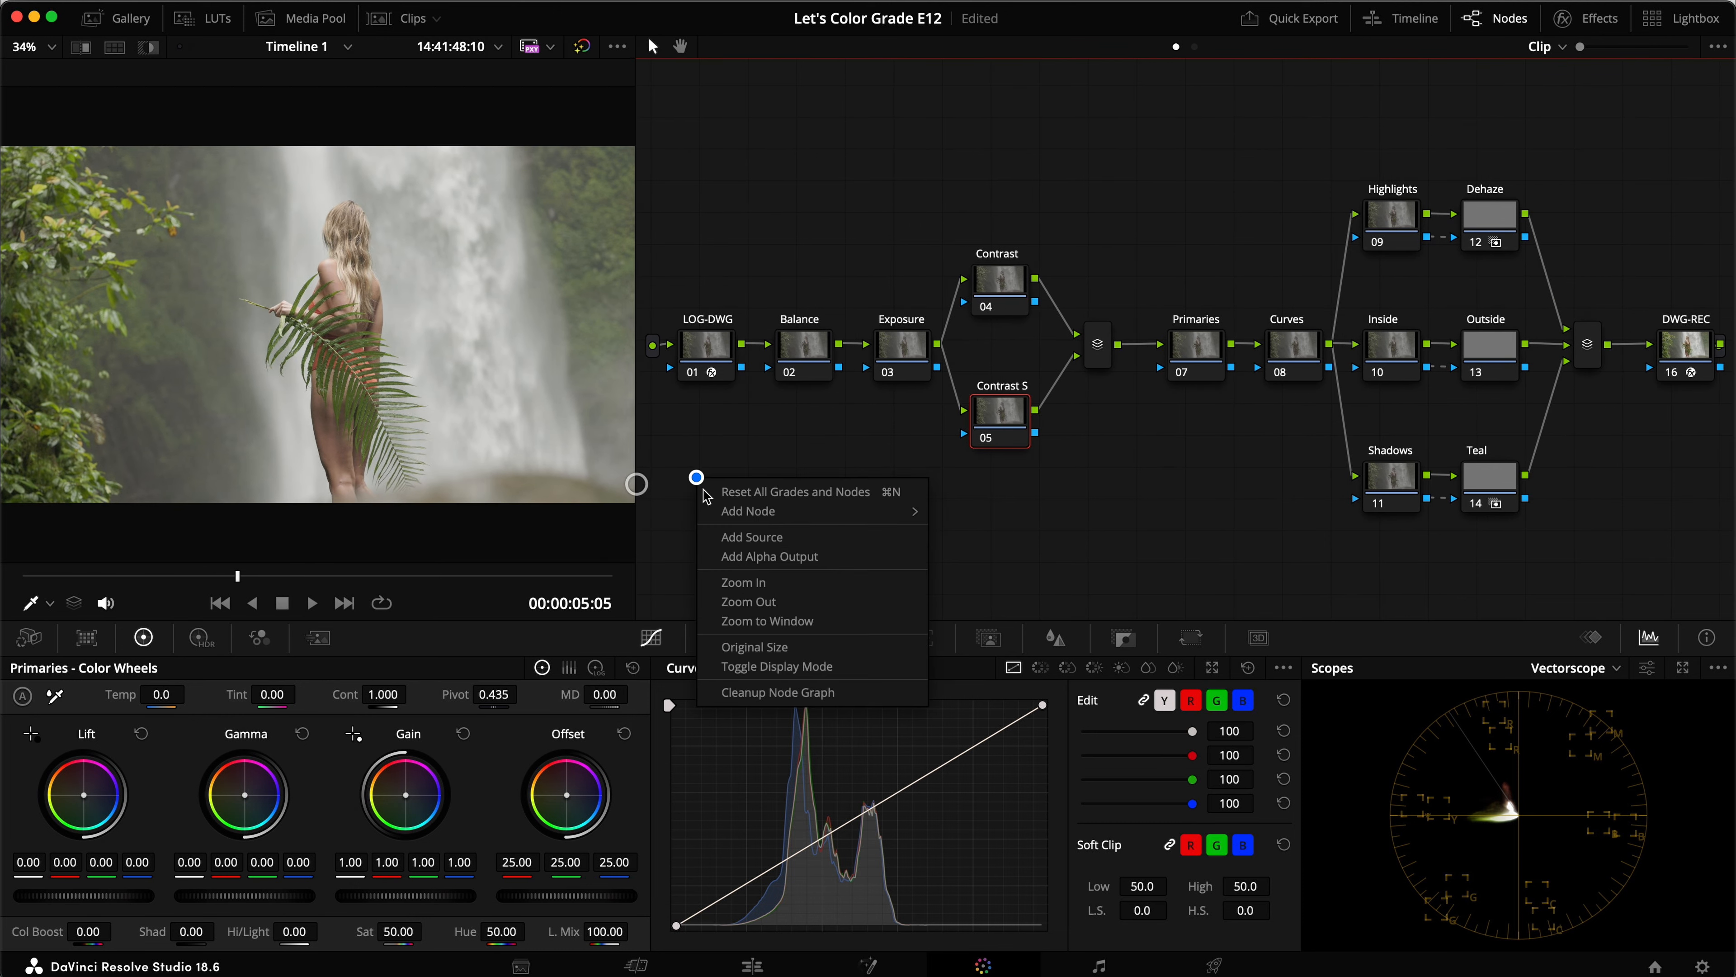
pyautogui.click(755, 690)
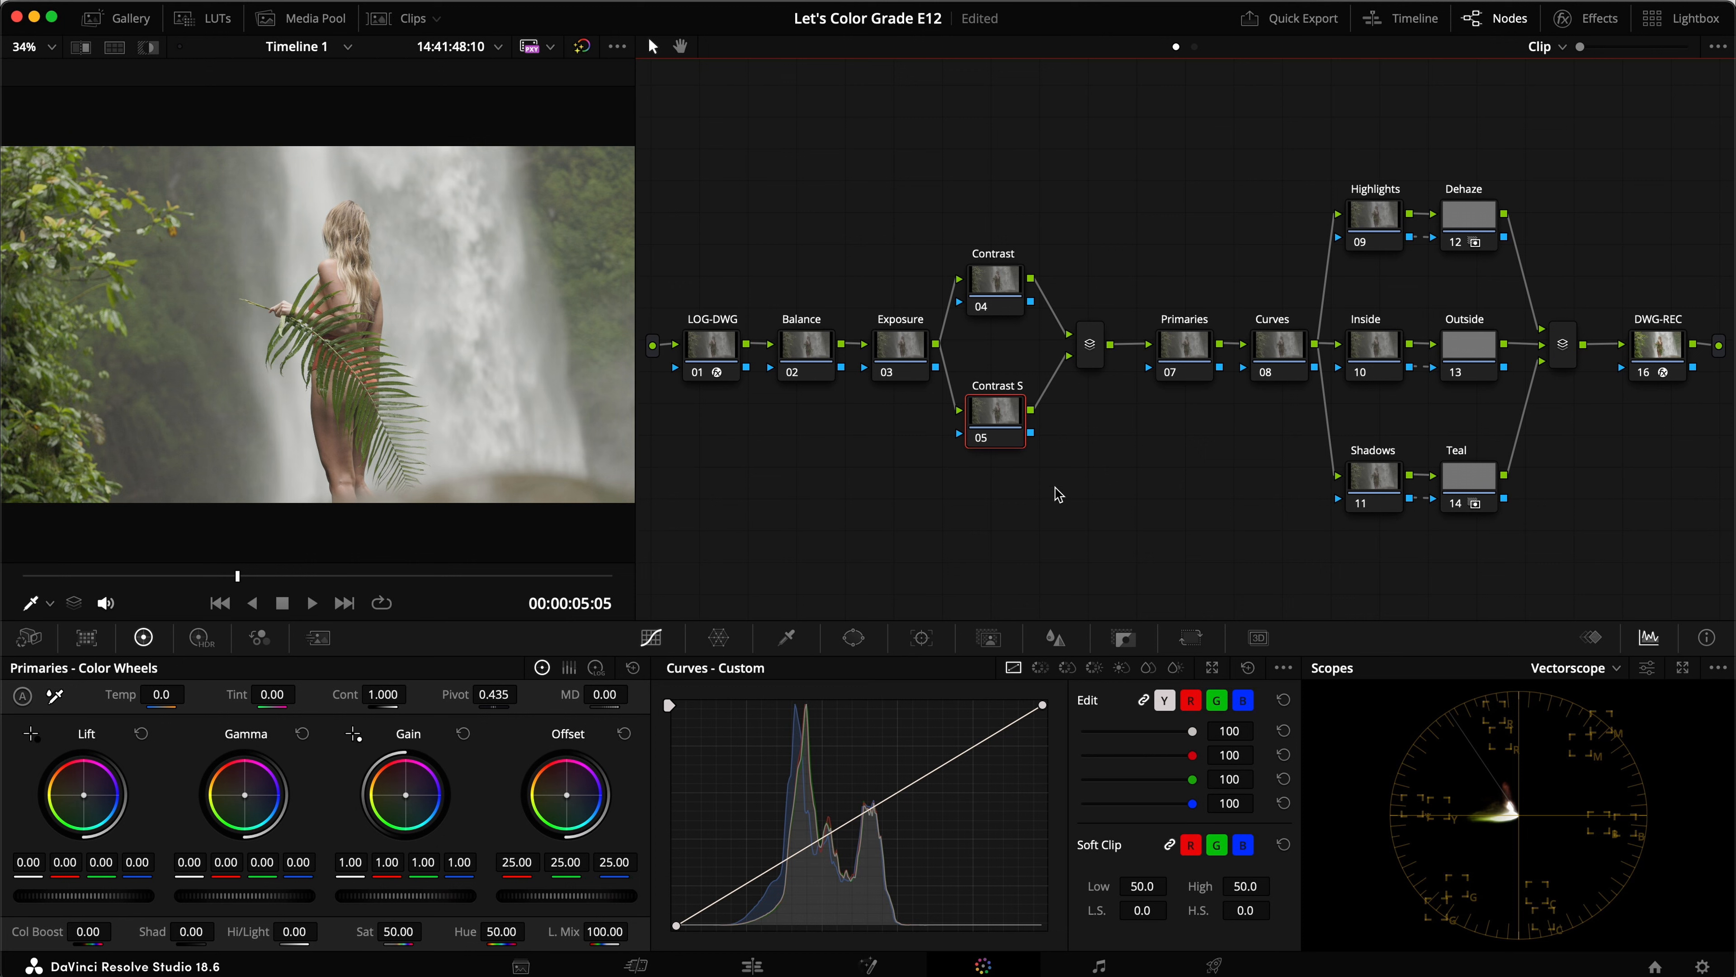
pyautogui.press('super+s')
# Switch the scopes to Waveform and shape an S-curve on the Contrast node with lowered shadows and raised highlights
pyautogui.click(993, 290)
pyautogui.click(1557, 667)
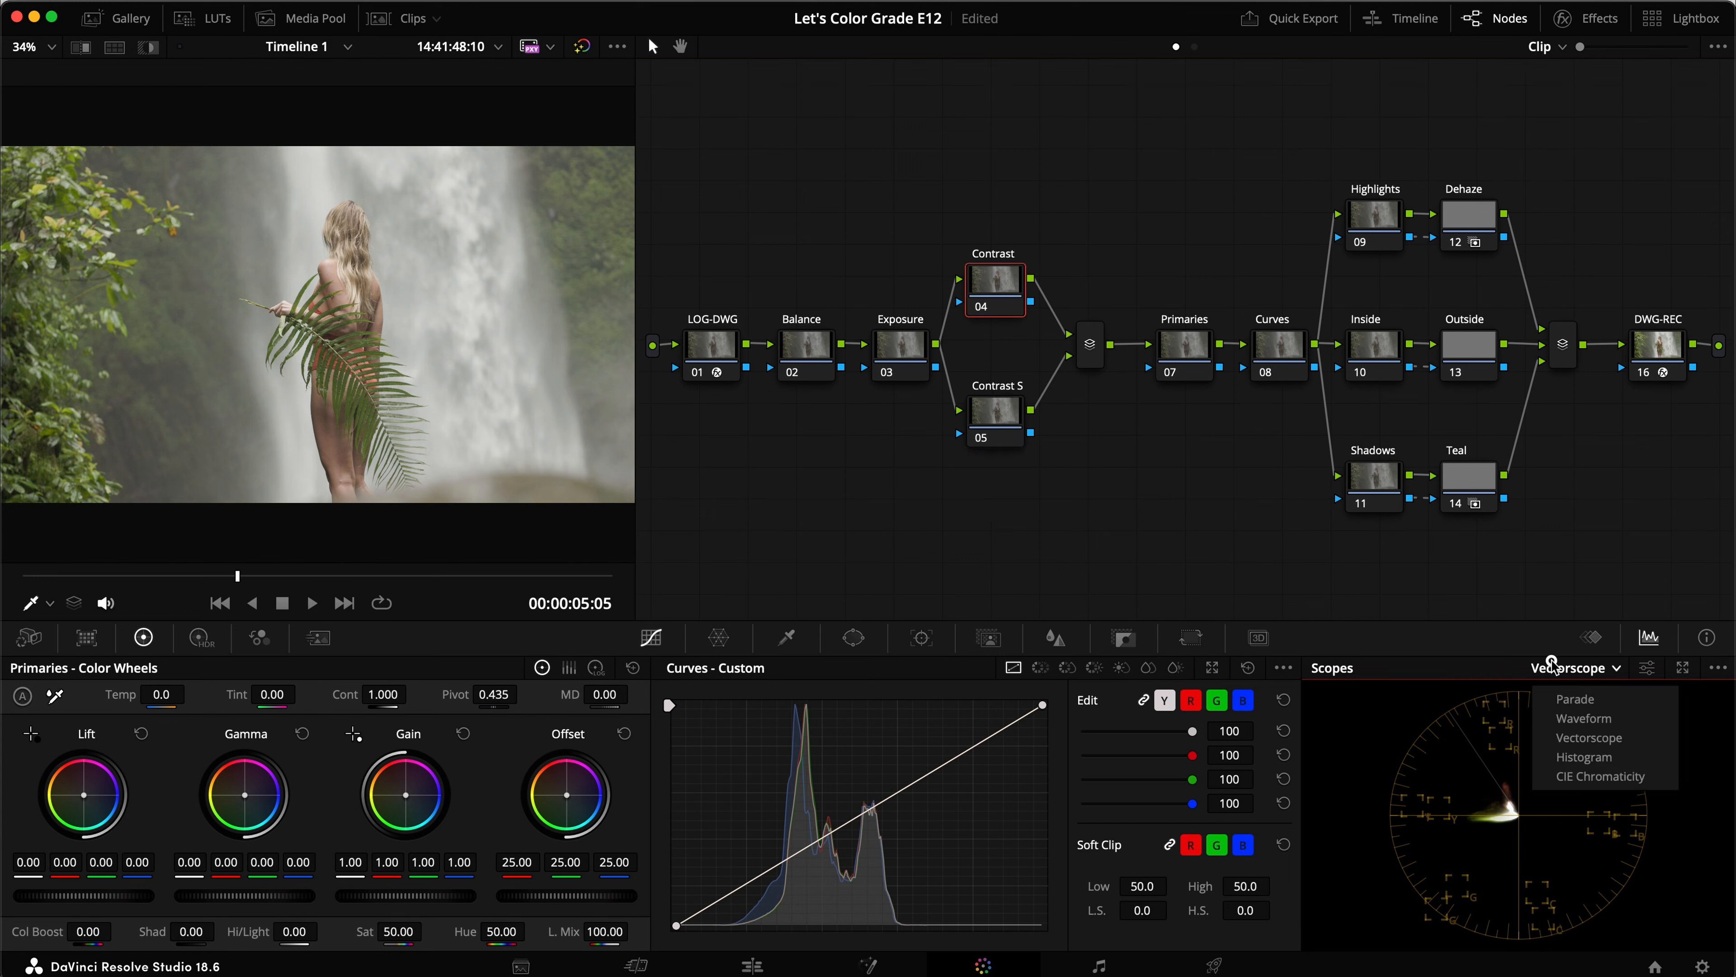
pyautogui.click(1593, 719)
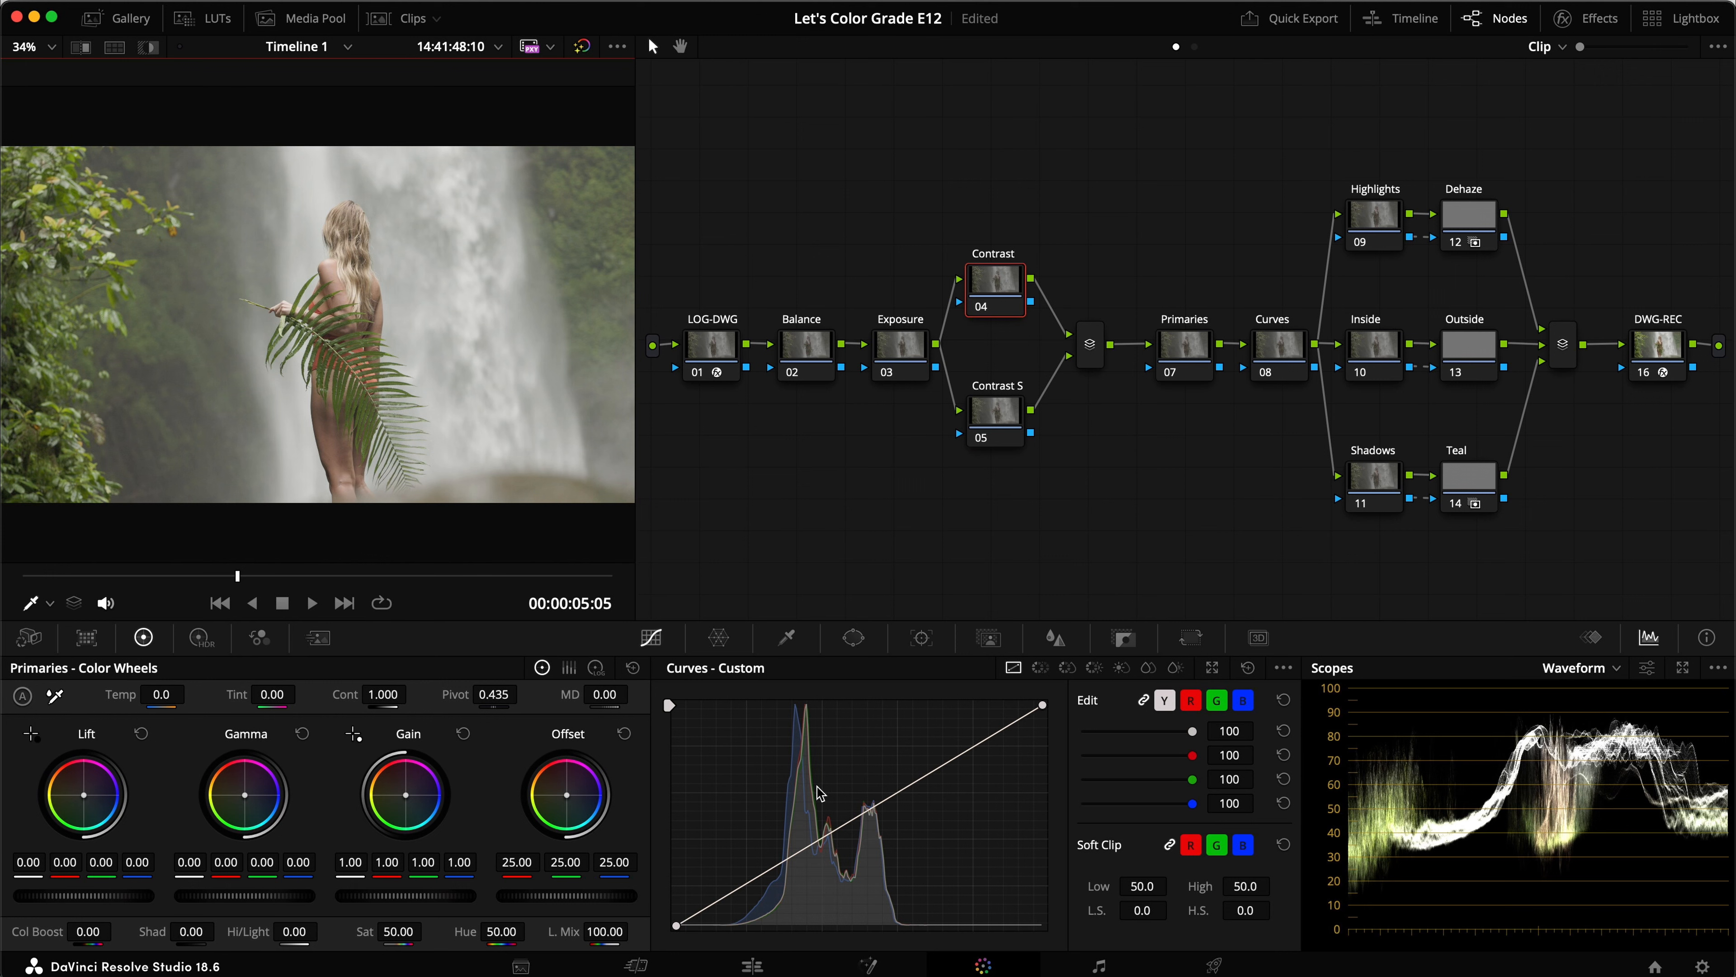
pyautogui.moveTo(757, 889); pyautogui.dragTo(777, 899)
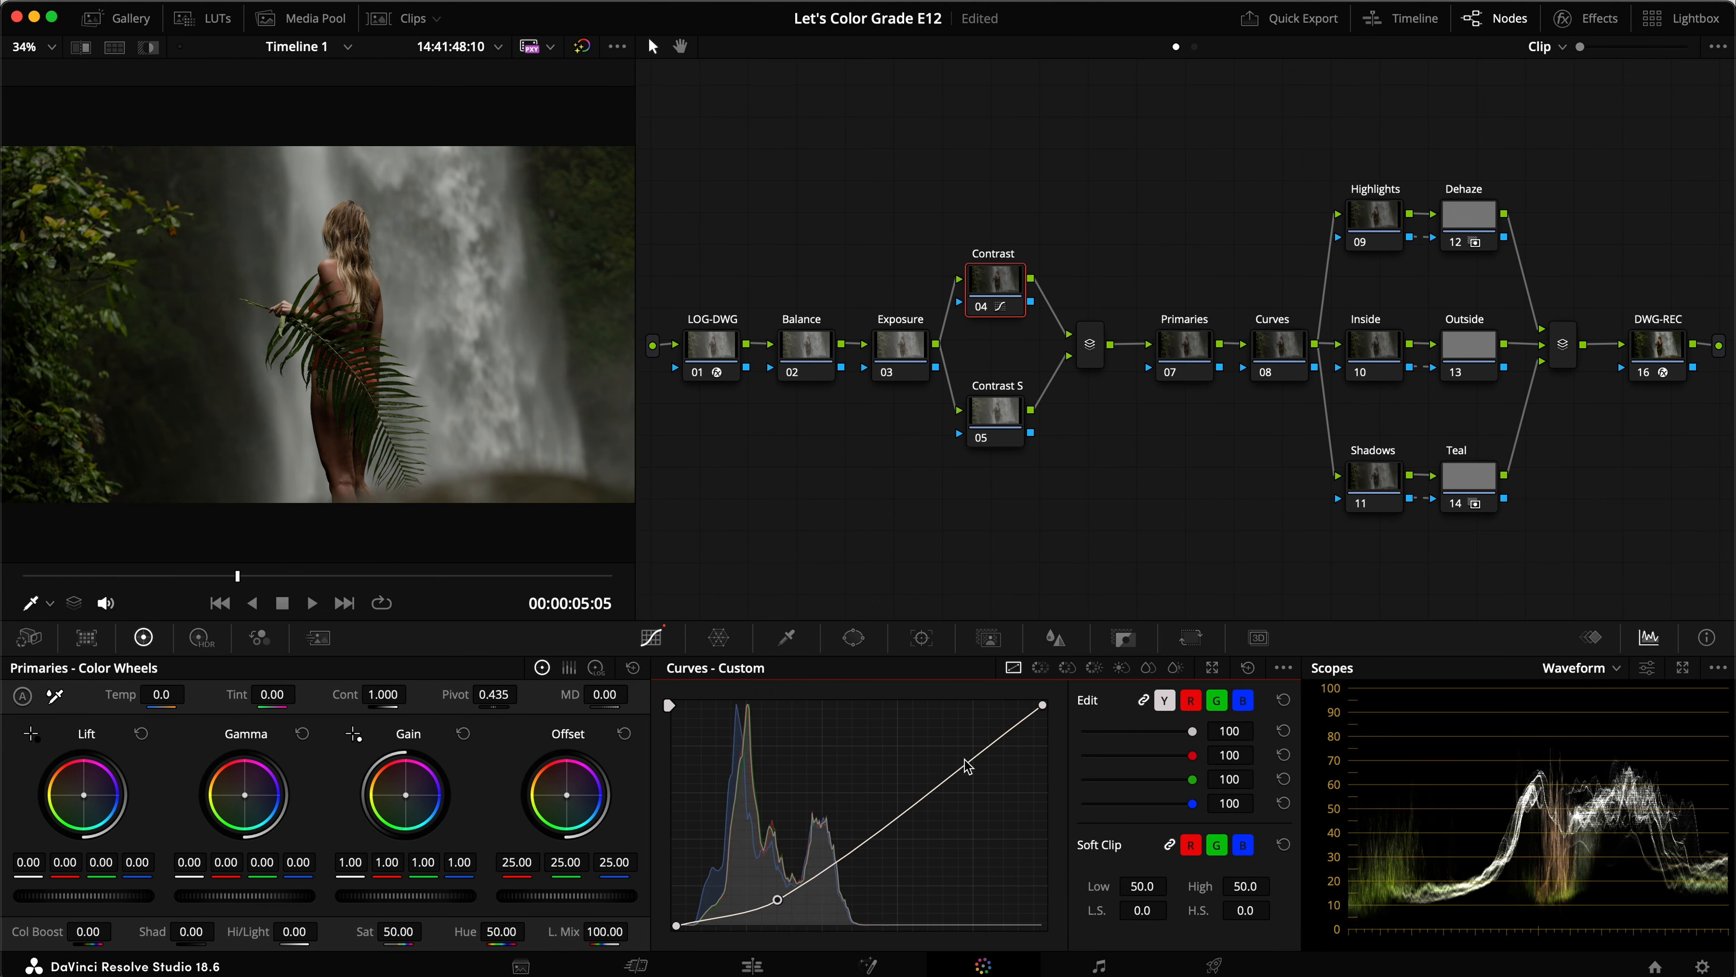
pyautogui.moveTo(967, 765); pyautogui.dragTo(936, 733)
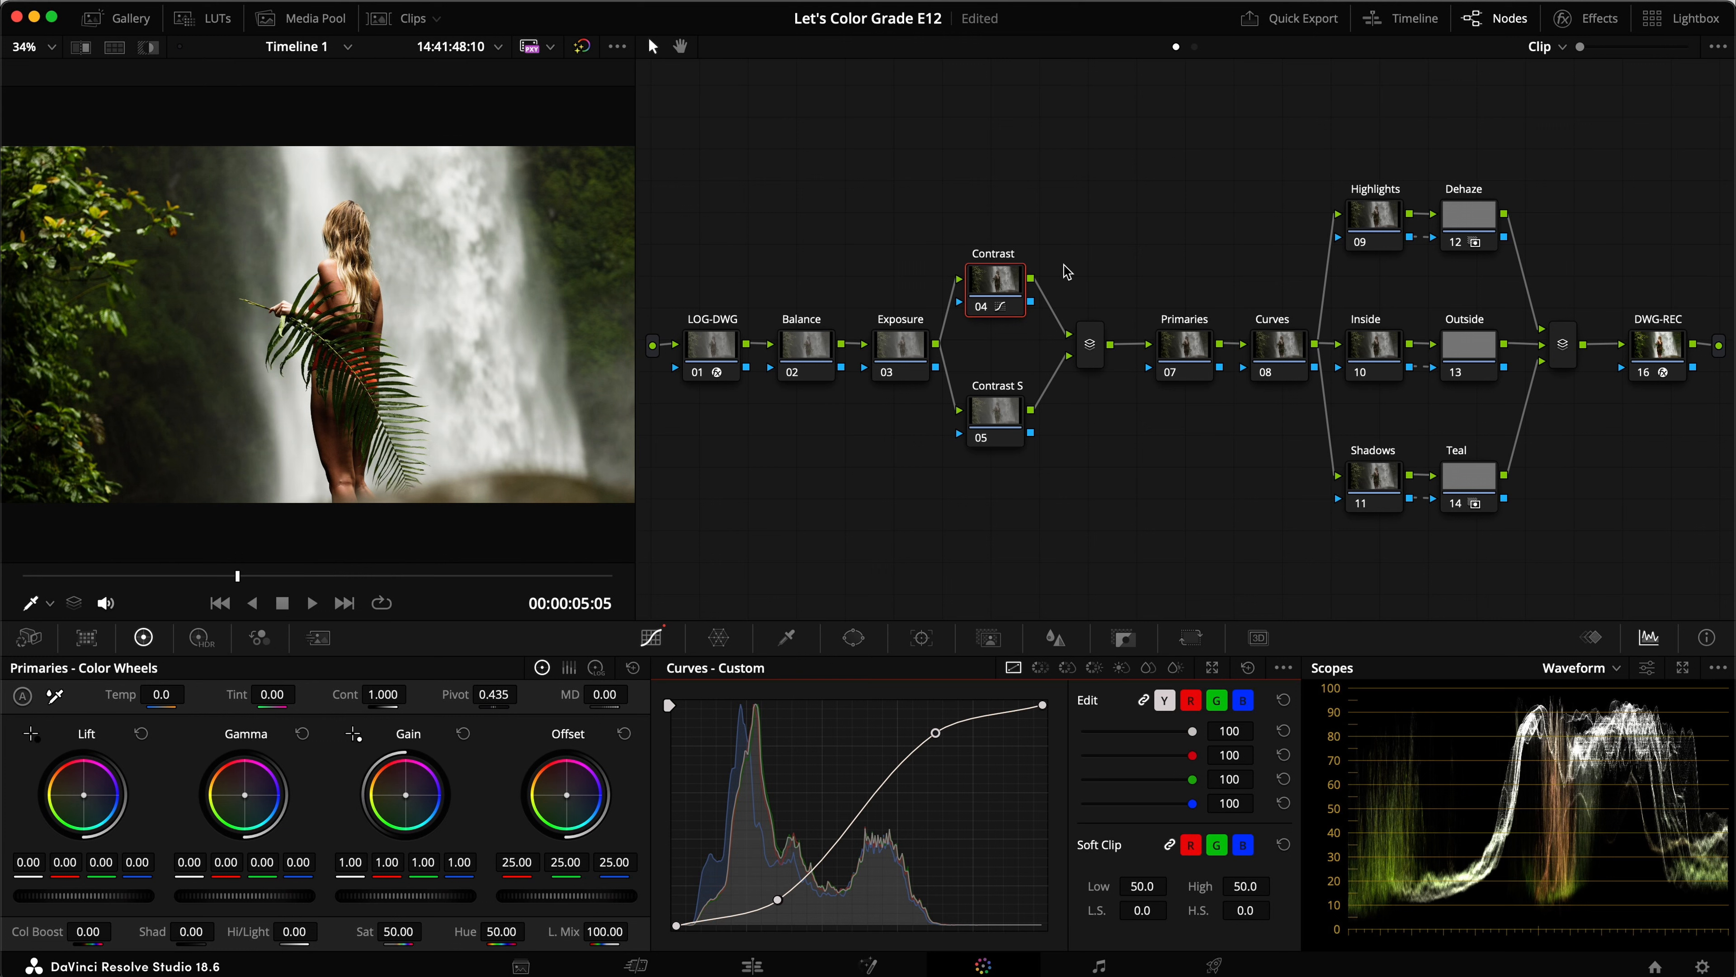
# On the Contrast S node, raise the custom curve's black point and lower its white point, comparing the correction off and on
pyautogui.click(1007, 419)
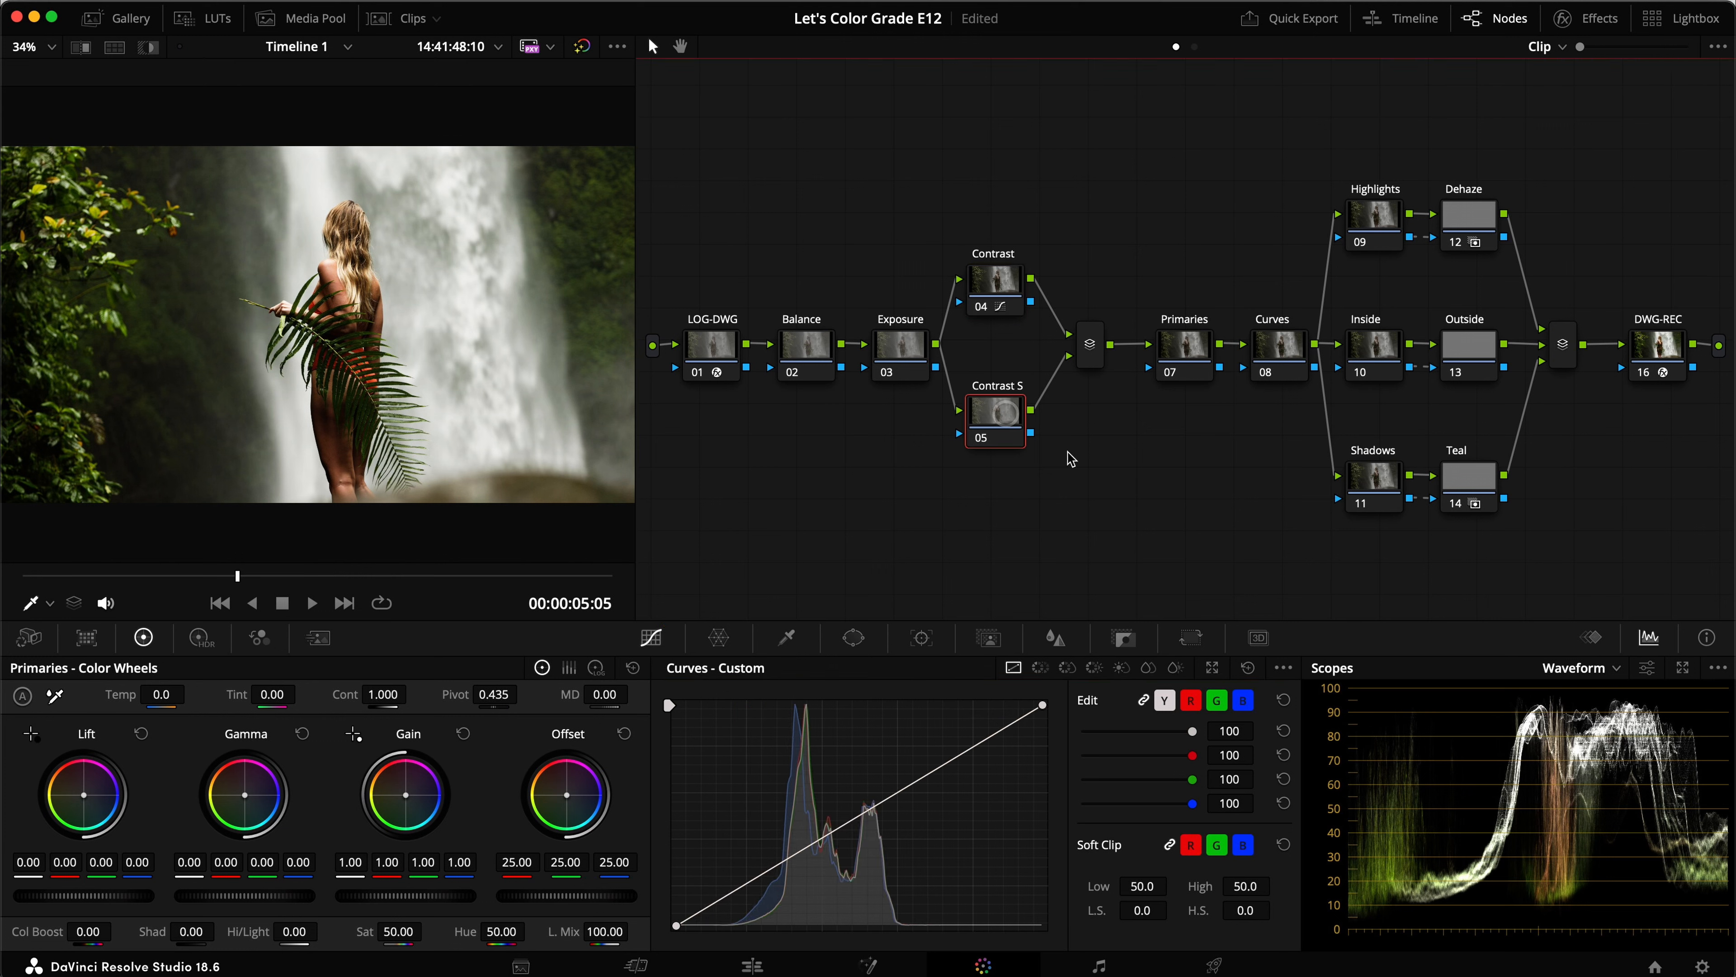
pyautogui.click(999, 286)
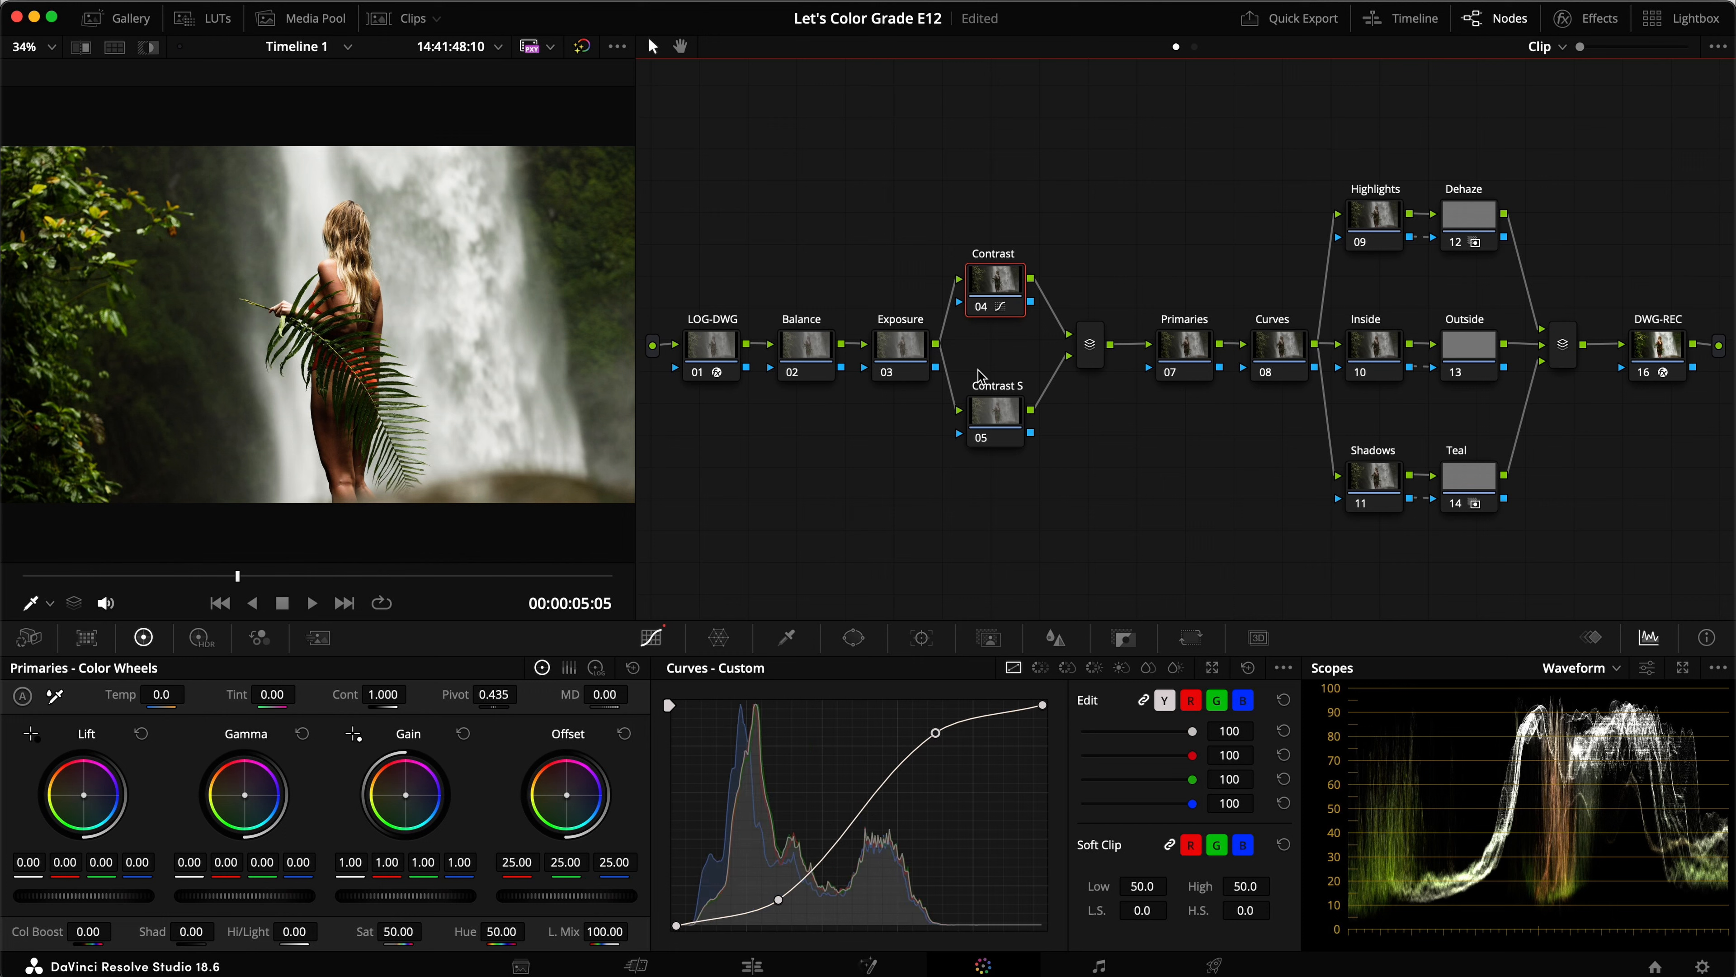
pyautogui.click(1004, 411)
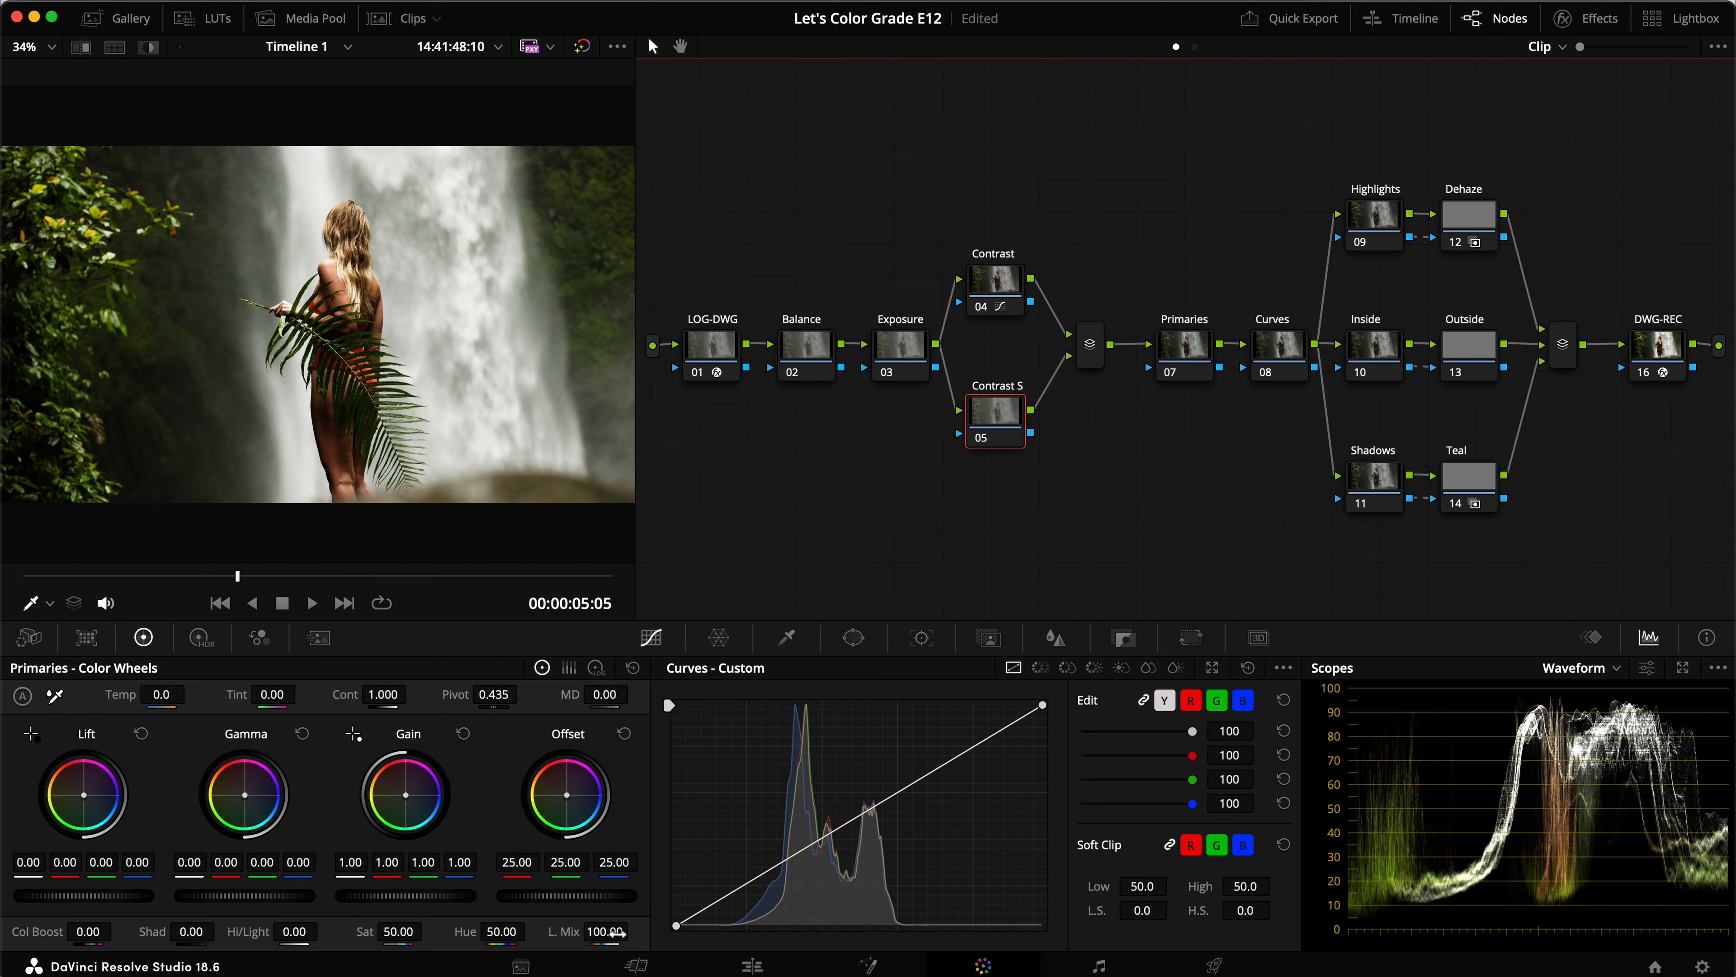
pyautogui.moveTo(674, 926); pyautogui.dragTo(676, 908)
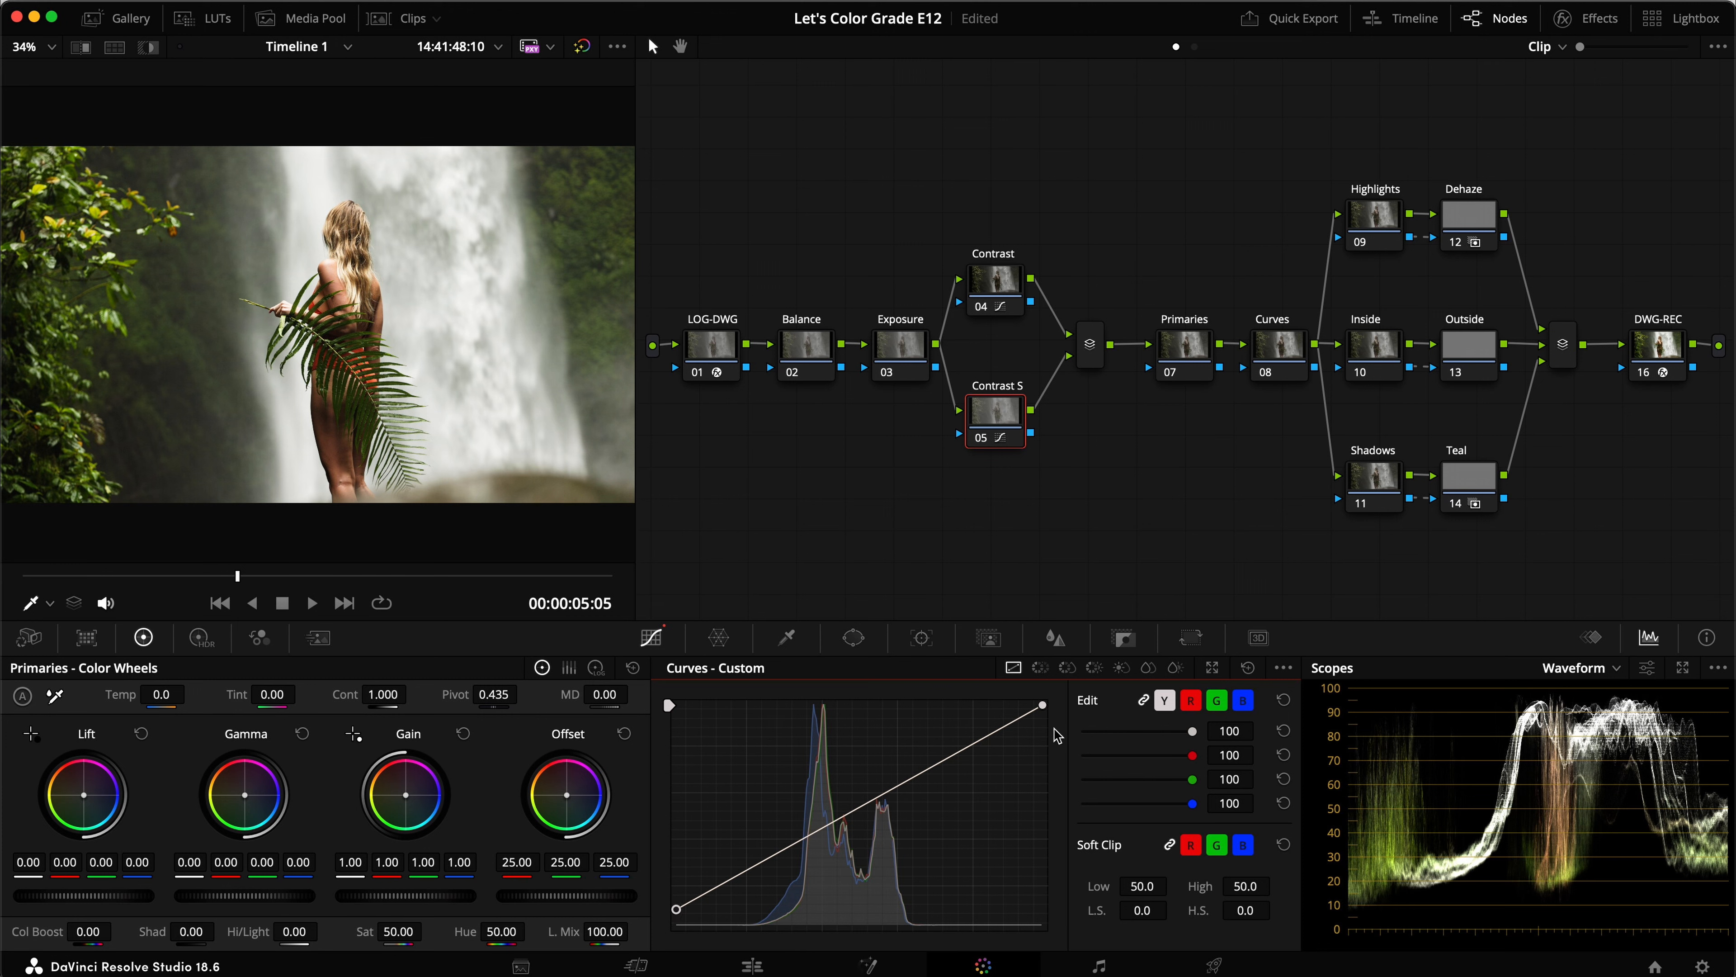
pyautogui.moveTo(1044, 709); pyautogui.dragTo(1042, 734)
pyautogui.press('super+d')
pyautogui.press('super+d')
pyautogui.press('super+d')
pyautogui.press('super+d')
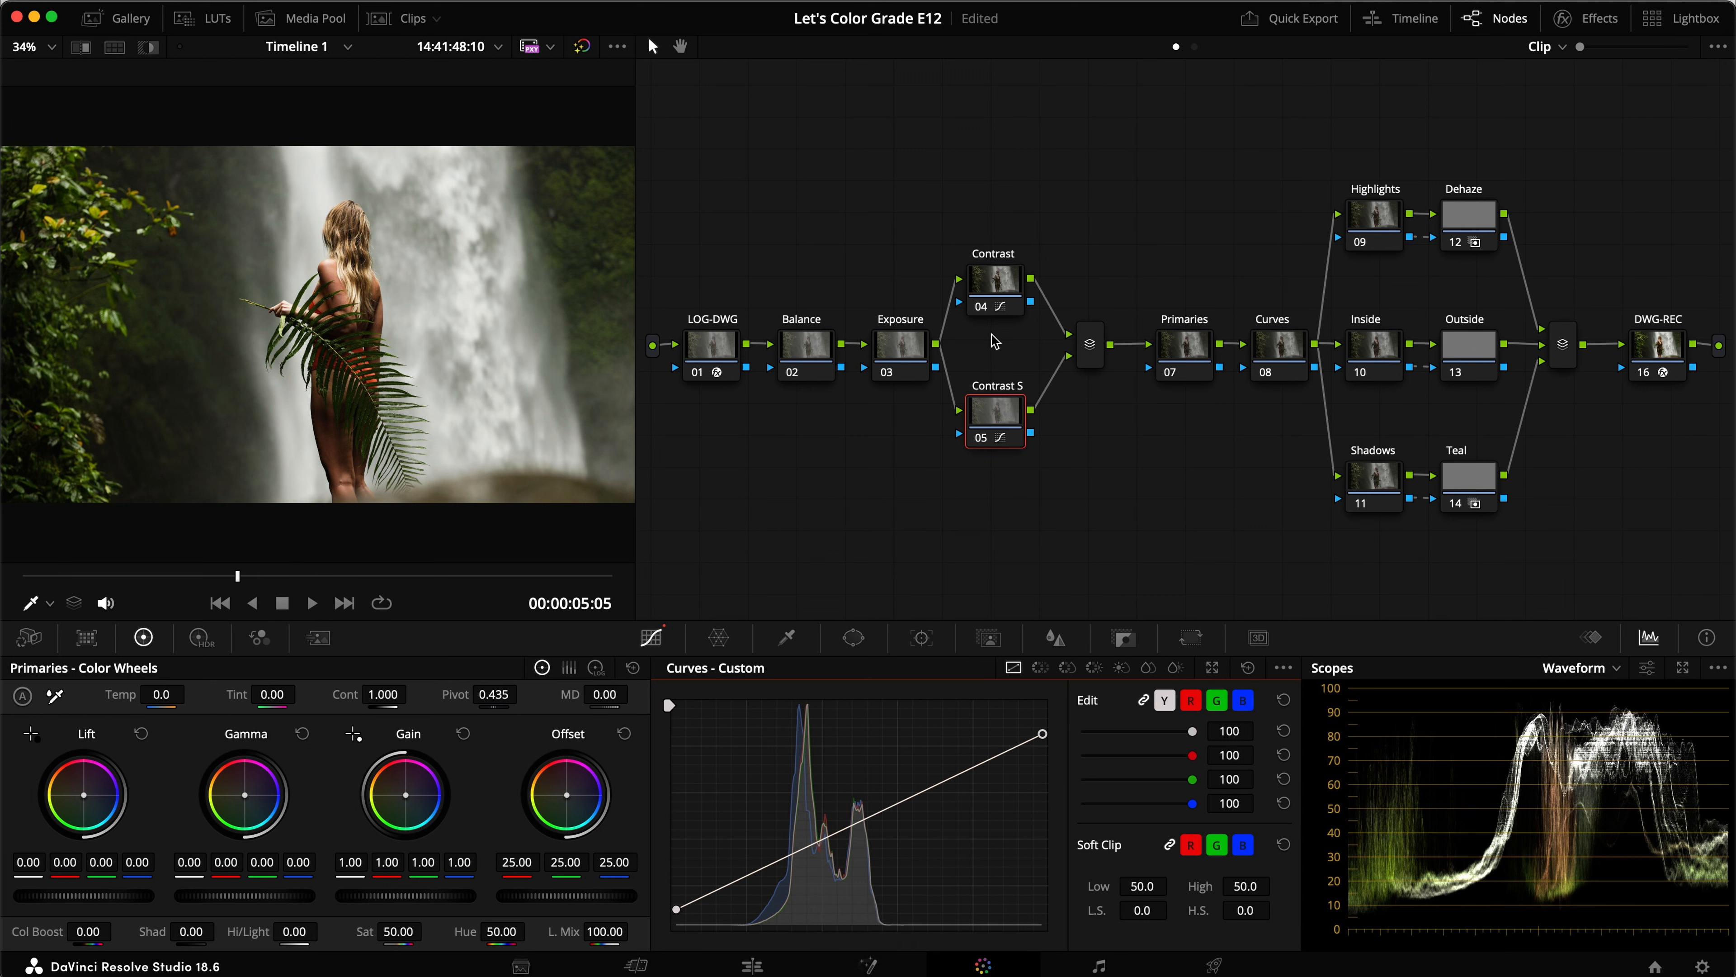
# Compare the image with the contrast correction off and on in full screen, and save the project
pyautogui.click(994, 280)
pyautogui.press('super+f')
pyautogui.press('super+d')
pyautogui.press('super+d')
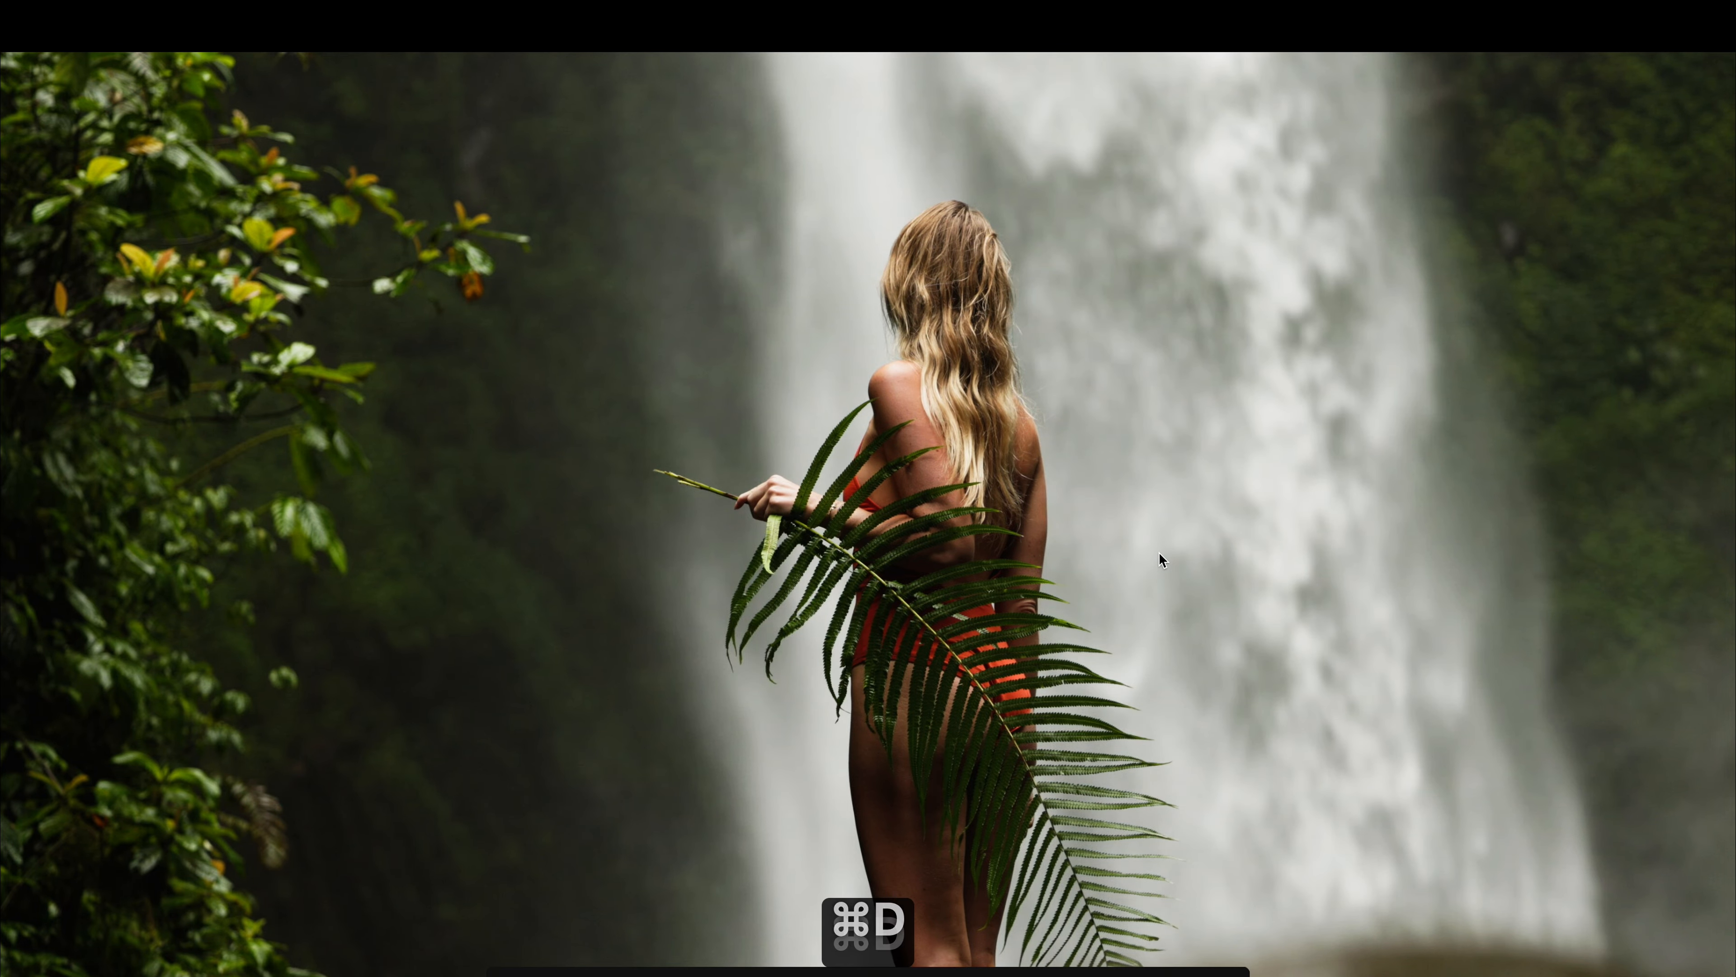
pyautogui.press('Escape')
pyautogui.press('super+s')
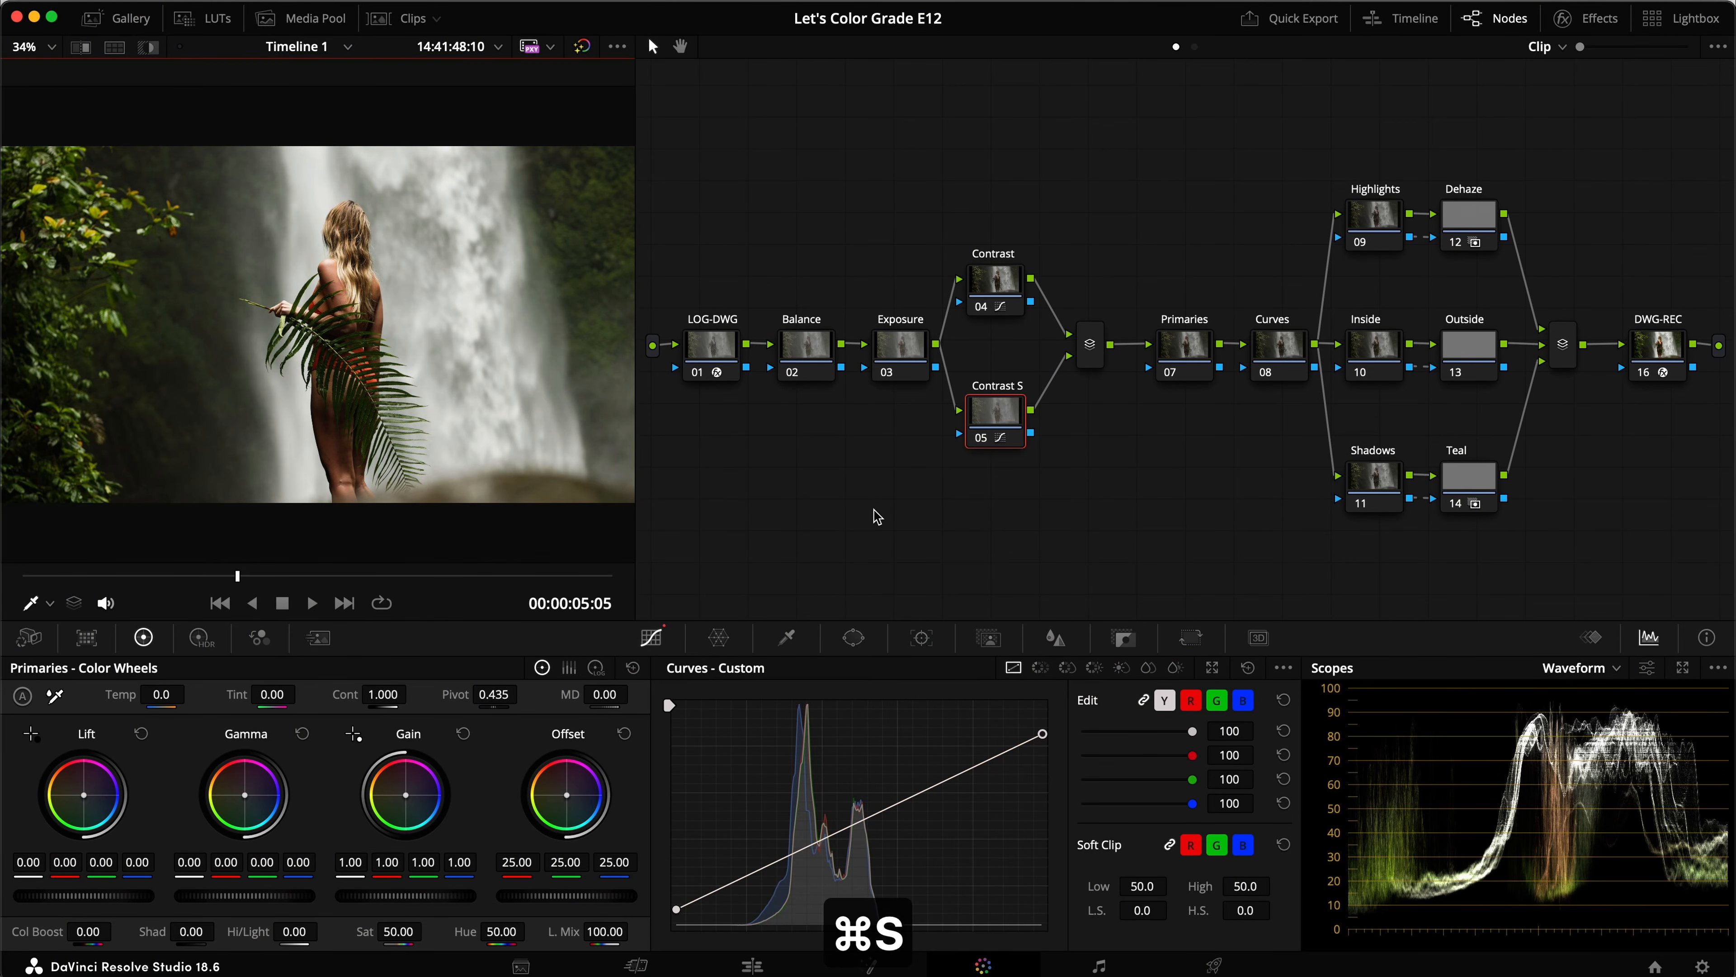
# Fine-tune the Contrast S curve's end points and the Contrast node's shadow and highlight curve points, and save the project
pyautogui.moveTo(676, 909); pyautogui.dragTo(676, 904)
pyautogui.moveTo(1043, 737); pyautogui.dragTo(1043, 737)
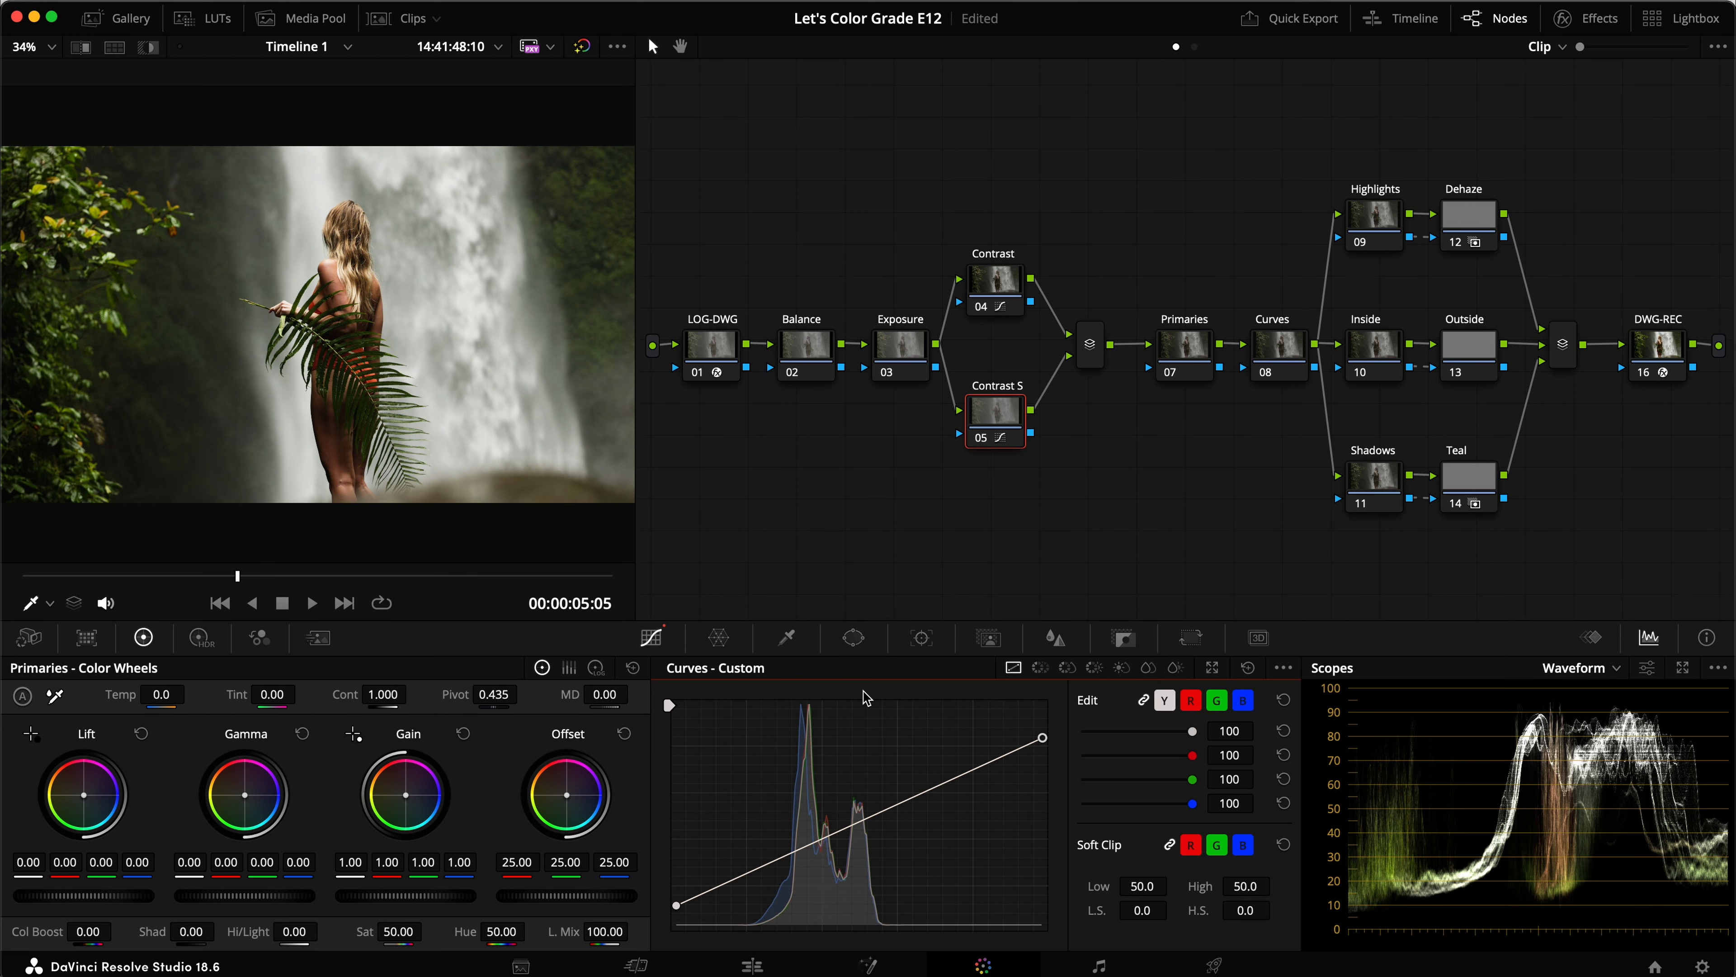
pyautogui.click(1002, 290)
pyautogui.moveTo(778, 899); pyautogui.dragTo(782, 898)
pyautogui.moveTo(936, 731); pyautogui.dragTo(935, 732)
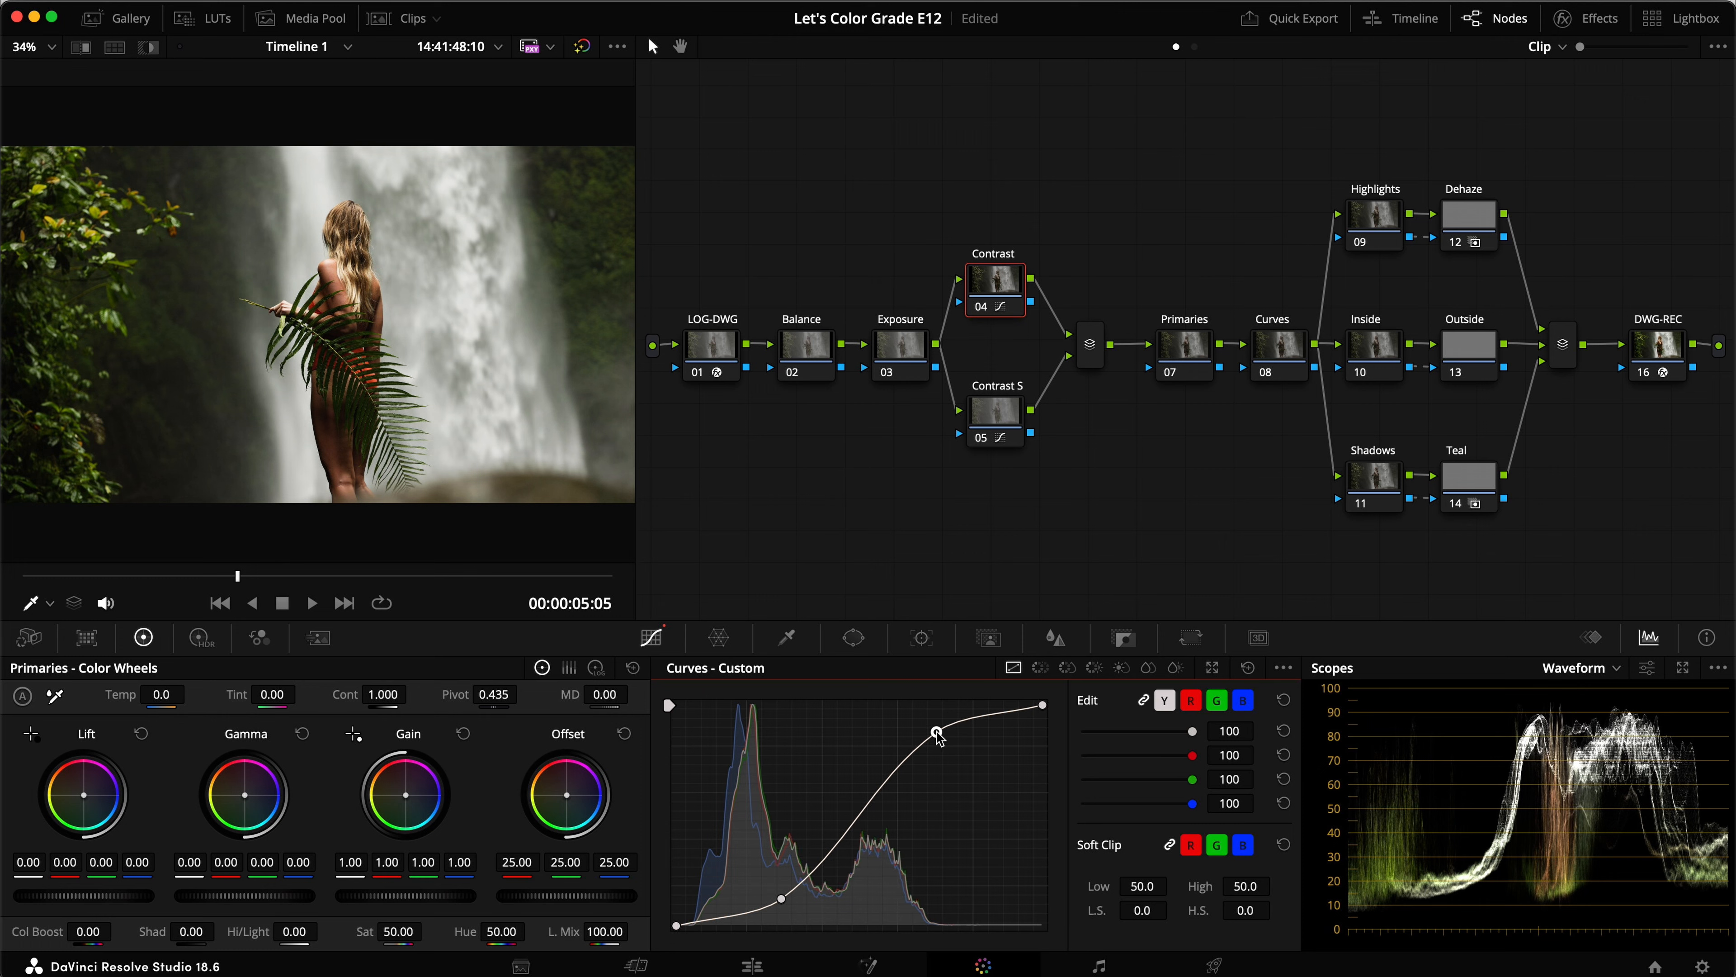
pyautogui.press('super+d')
pyautogui.press('super+d')
pyautogui.press('super+s')
# Compare the image in full screen with both contrast nodes and their mixer disabled and enabled, and save the project
pyautogui.moveTo(1105, 535); pyautogui.dragTo(965, 239)
pyautogui.press('super+d')
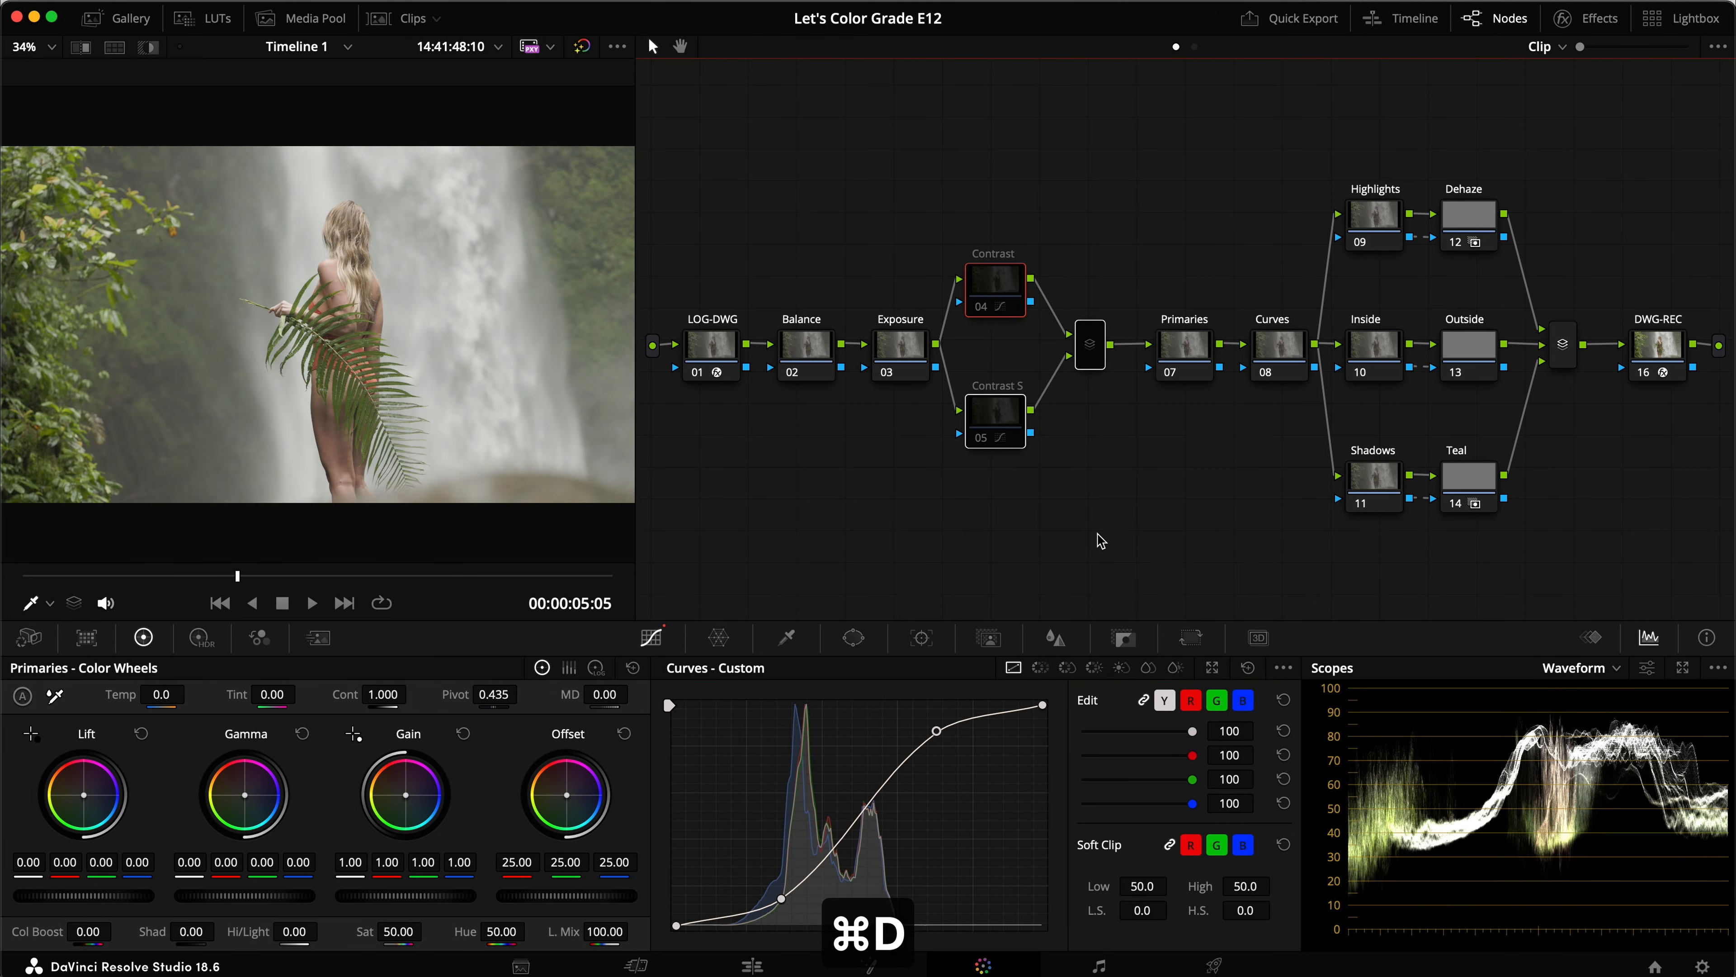
pyautogui.press('super+f')
pyautogui.press('super+d')
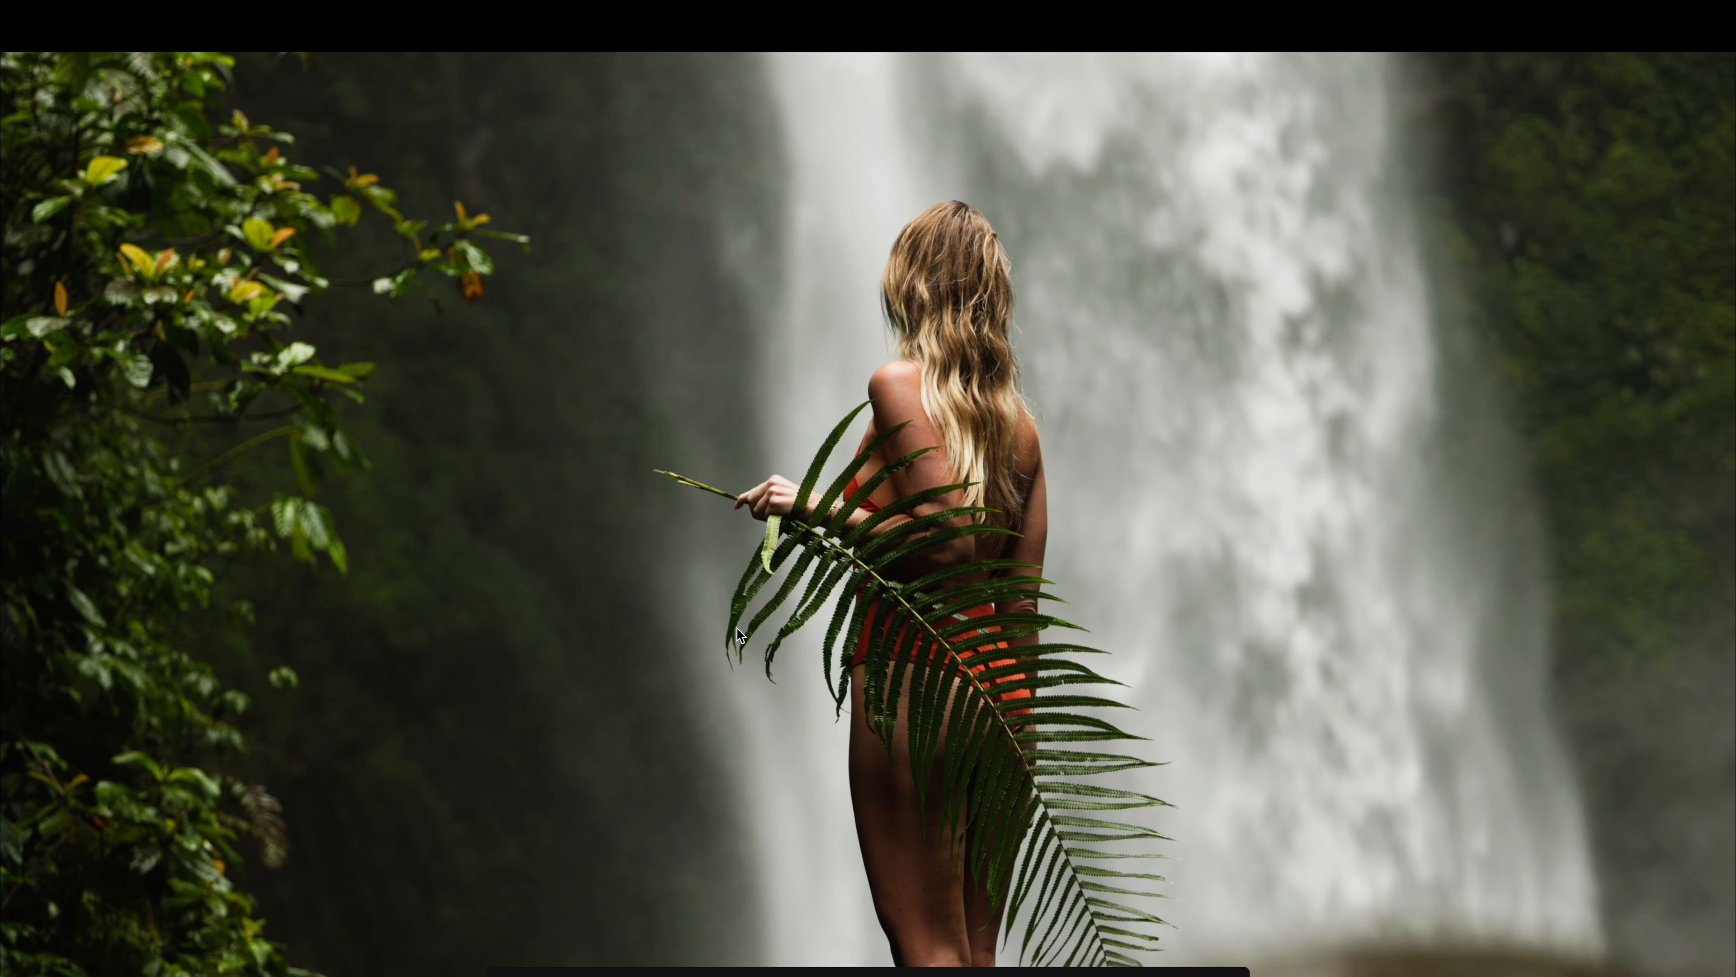
pyautogui.press('super+f')
pyautogui.press('super+f')
pyautogui.press('super+d')
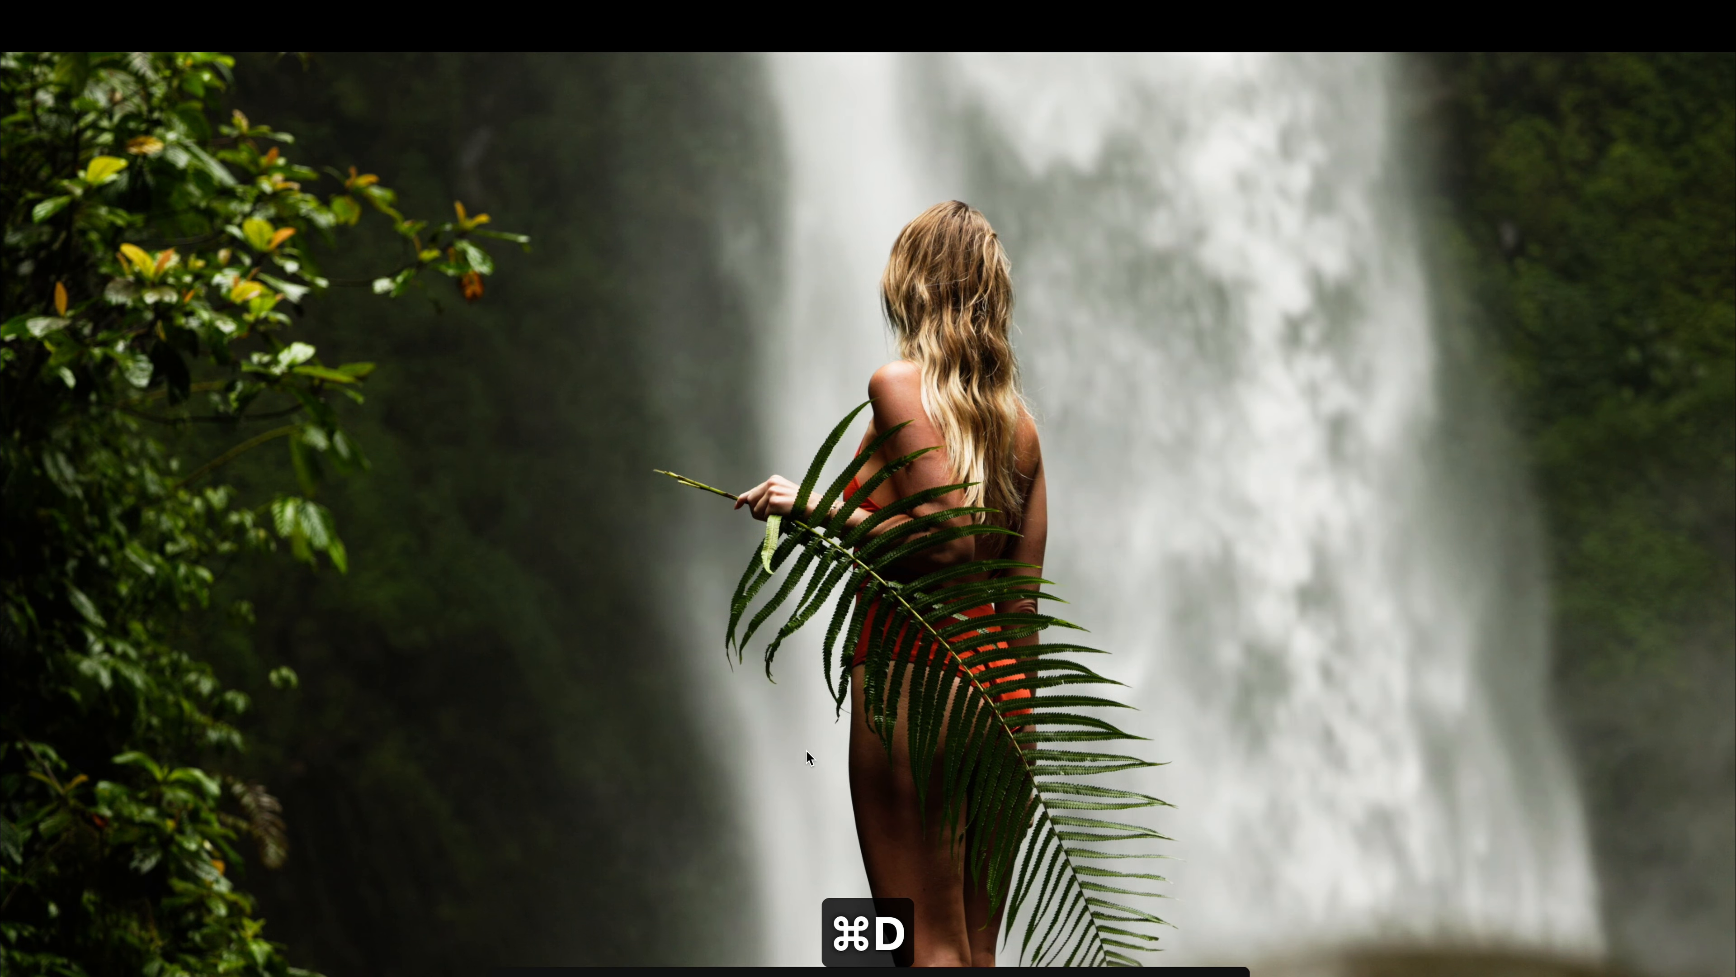
pyautogui.press('super+d')
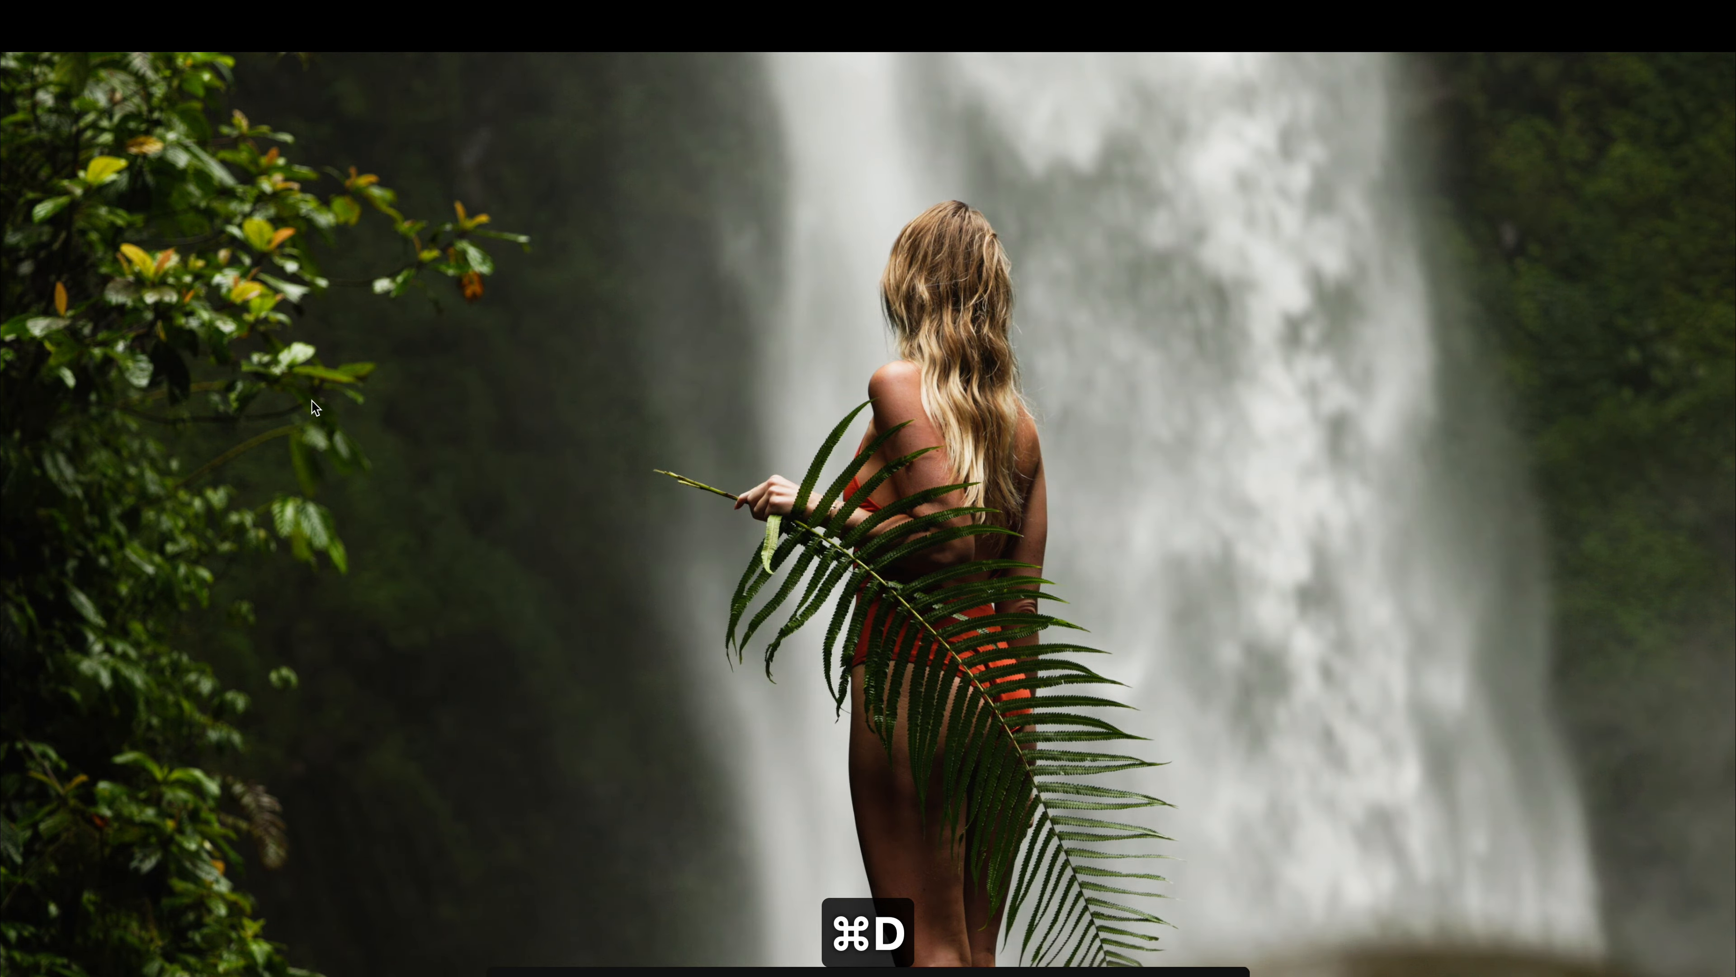
pyautogui.press('super+f')
pyautogui.press('super+s')
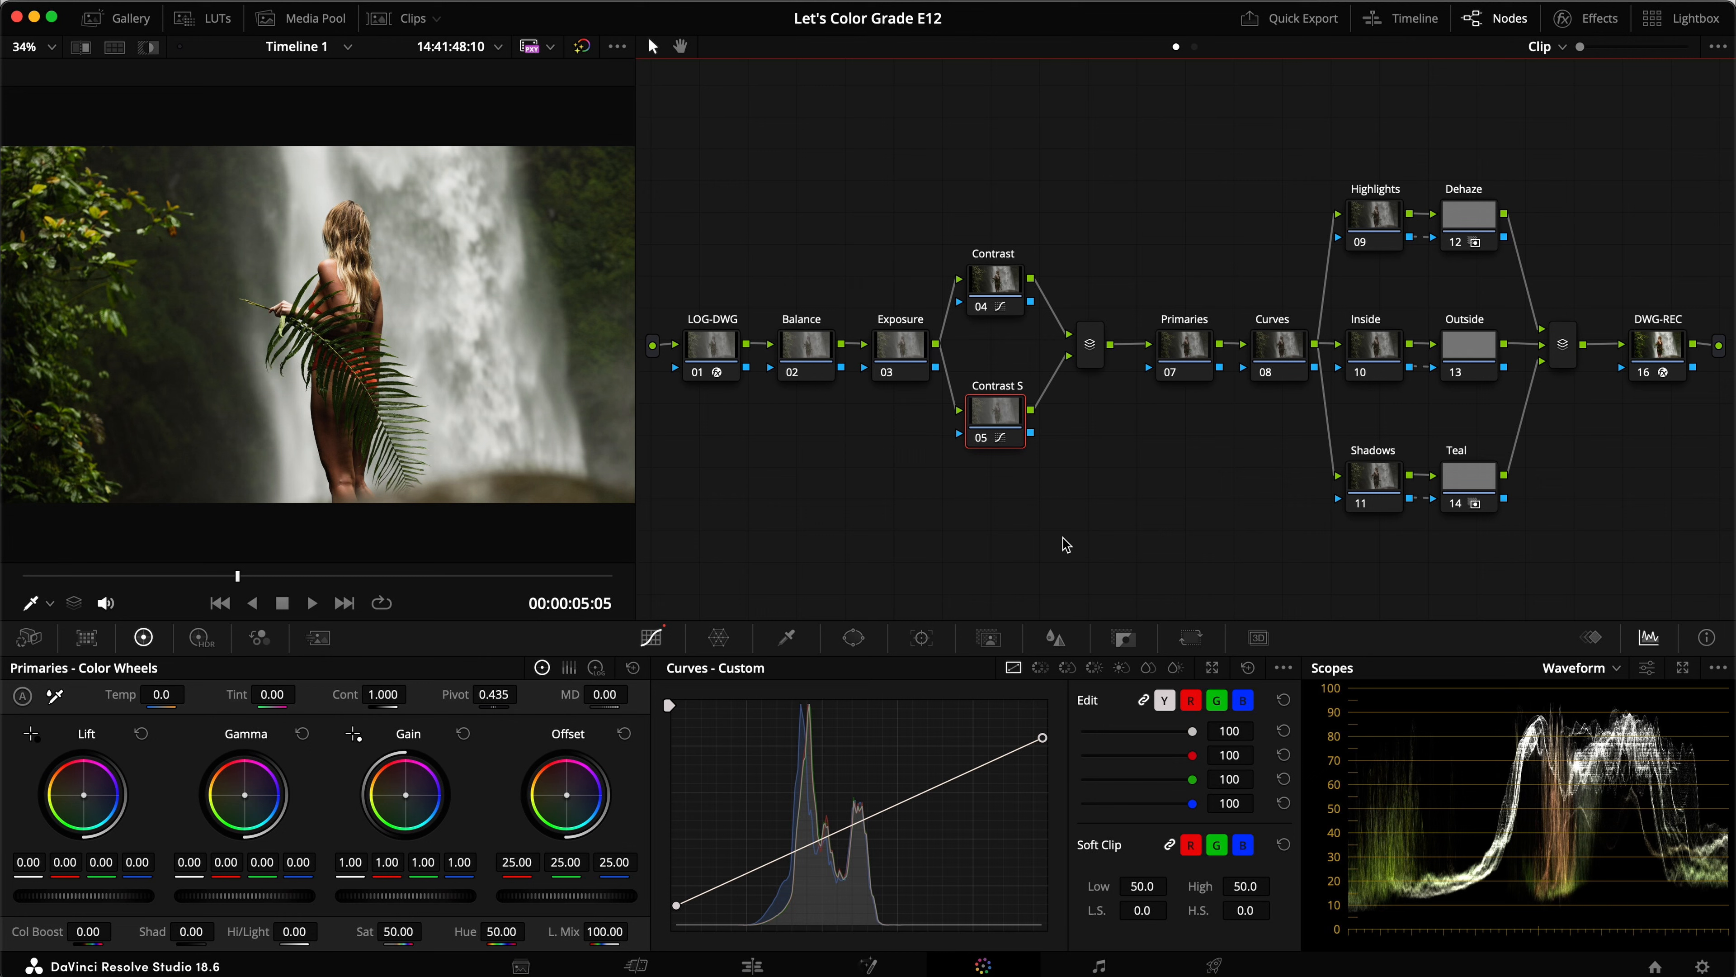
# Set the Exposure node's Offset to 25.45, compare the image with the adjustment off and on, and save the project
pyautogui.click(895, 346)
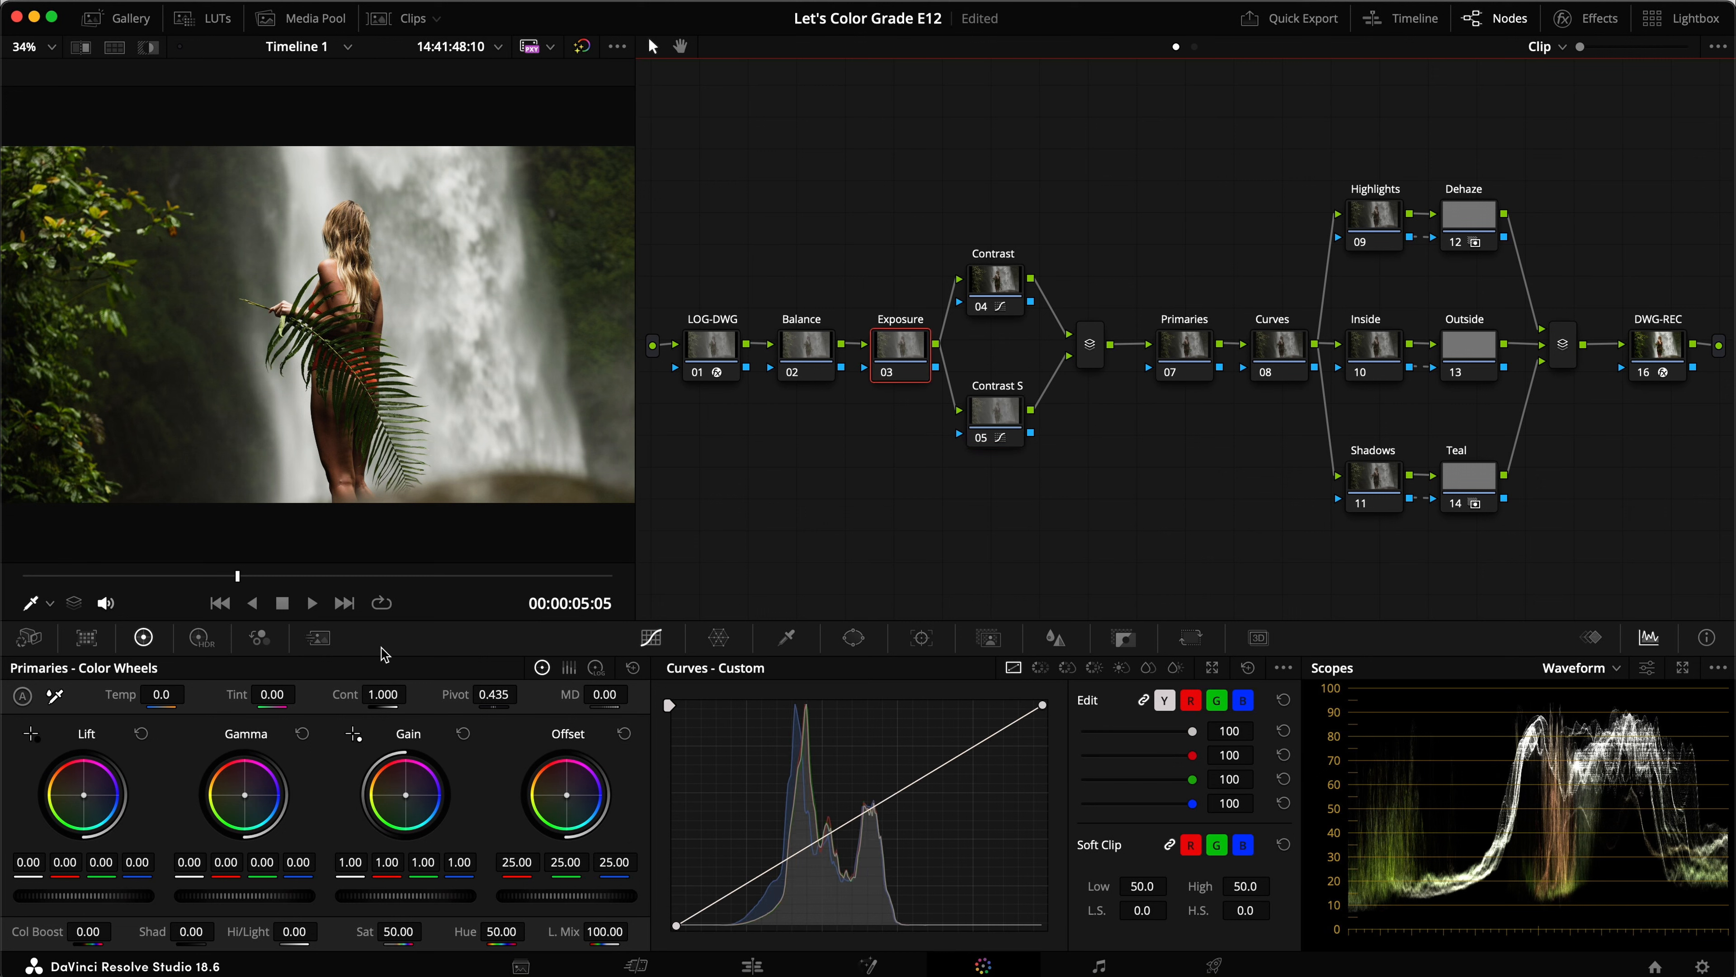
pyautogui.moveTo(557, 905); pyautogui.dragTo(613, 889)
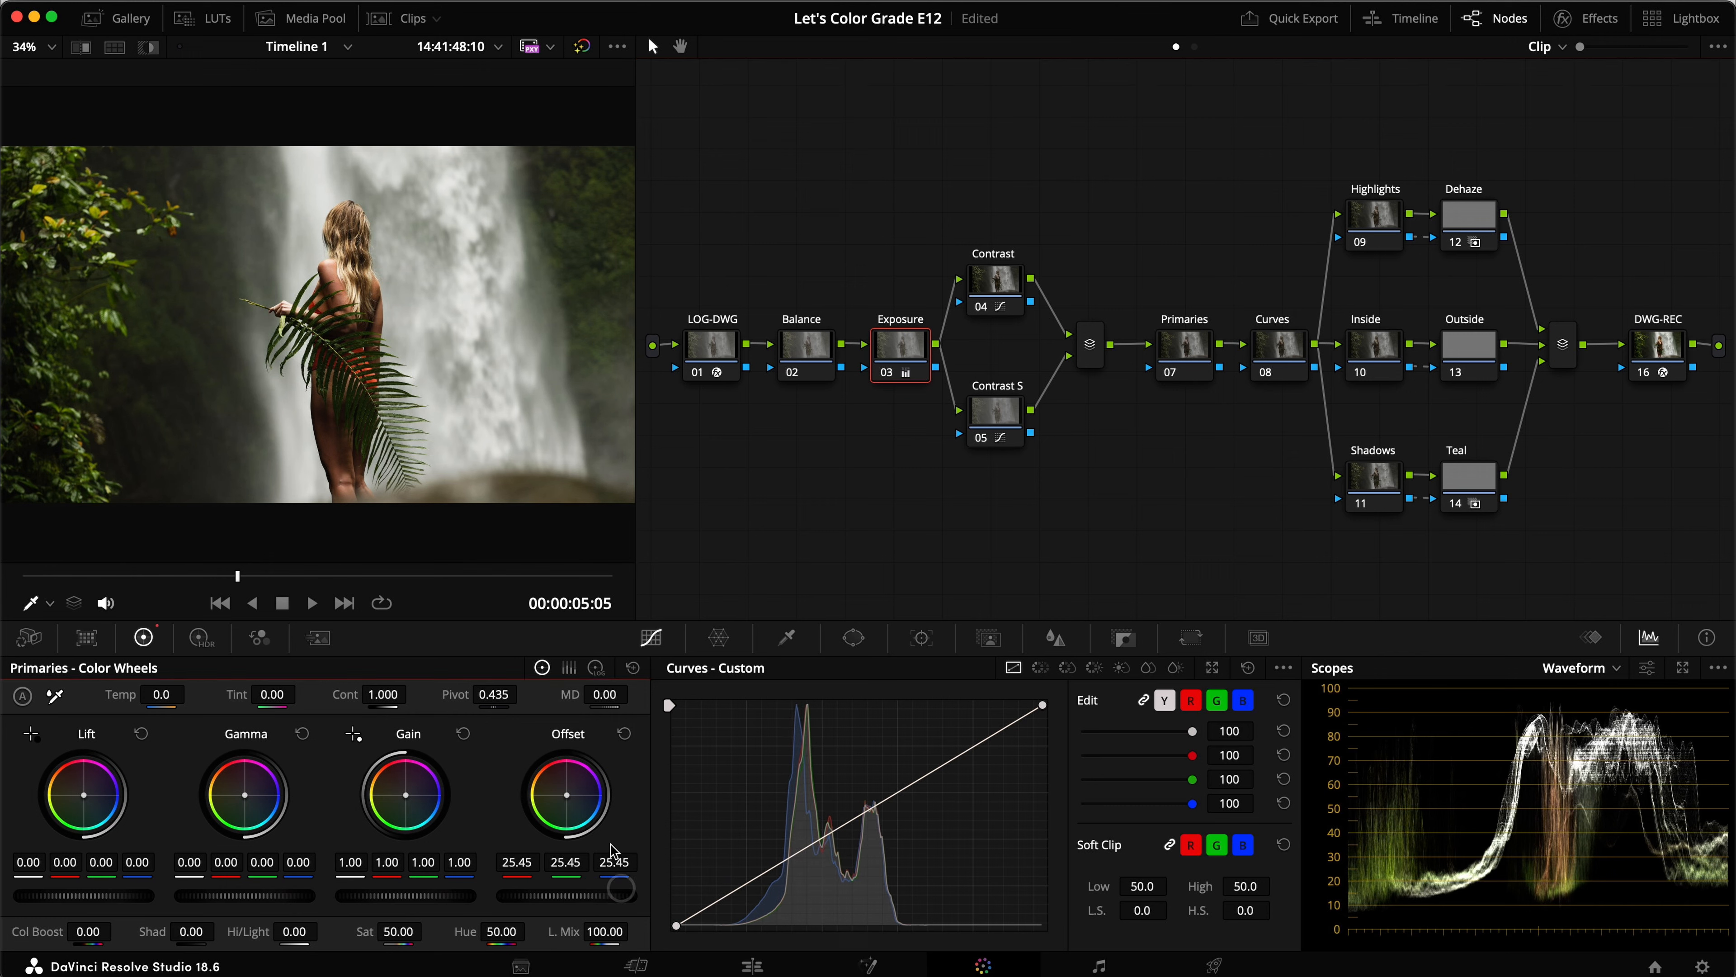
pyautogui.press('p')
pyautogui.press('super+d')
pyautogui.press('super+d')
pyautogui.press('p')
pyautogui.press('super+s')
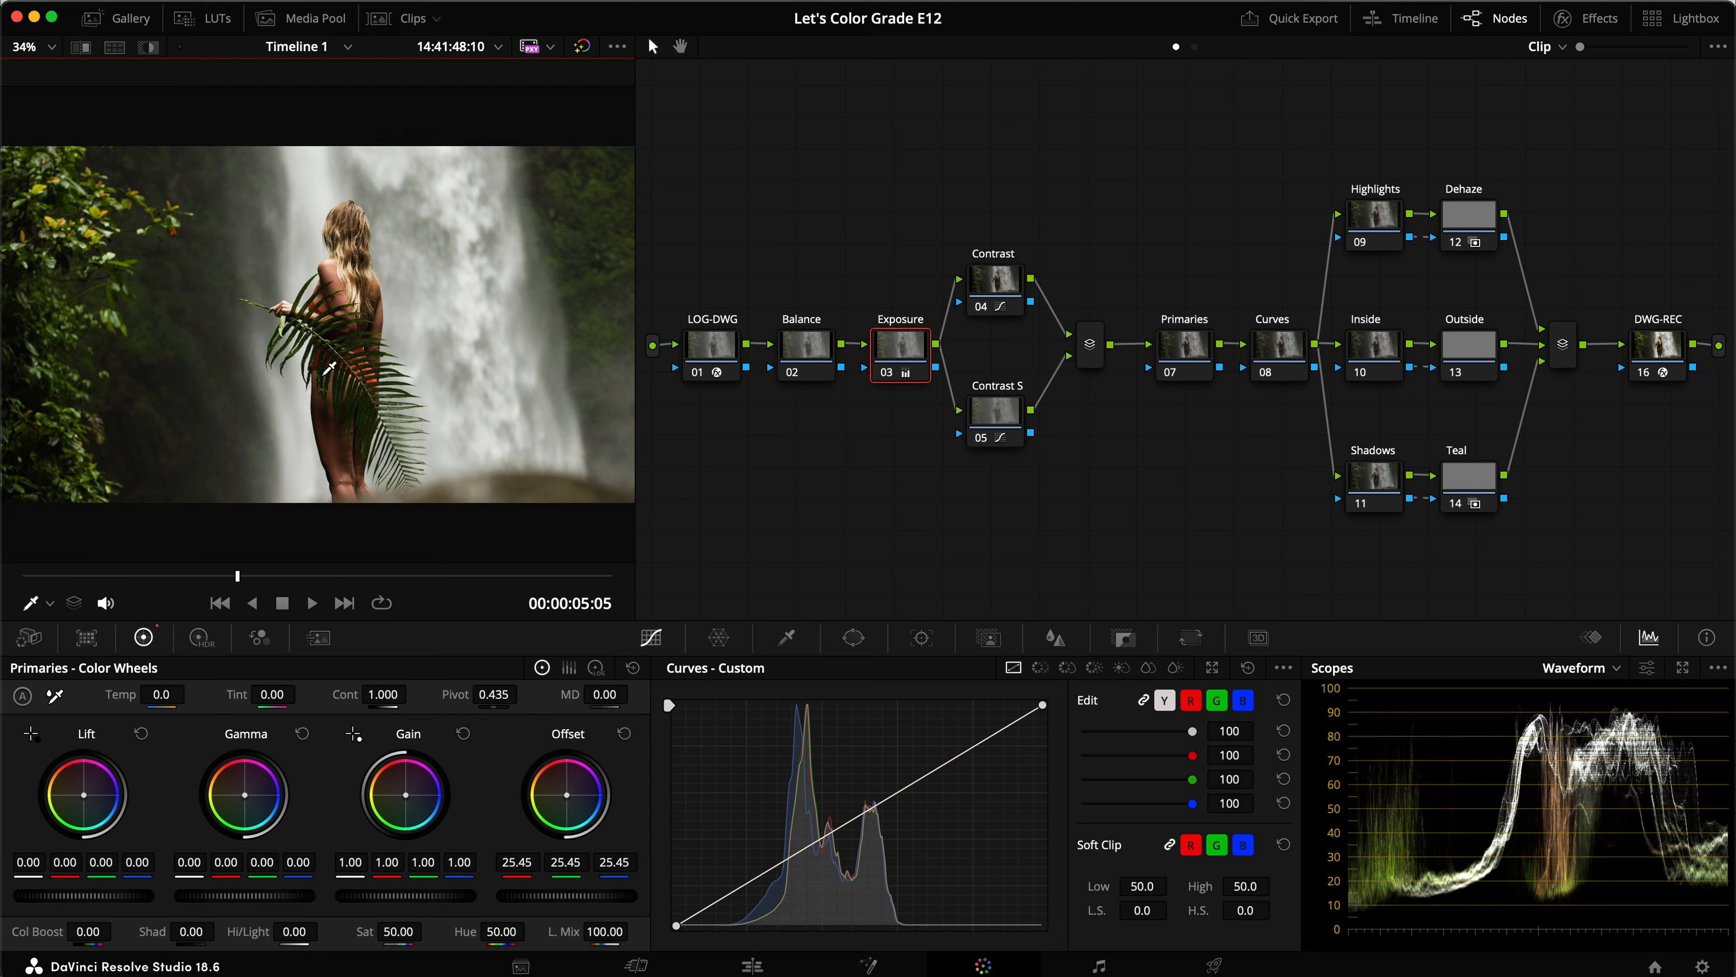
pyautogui.click(875, 520)
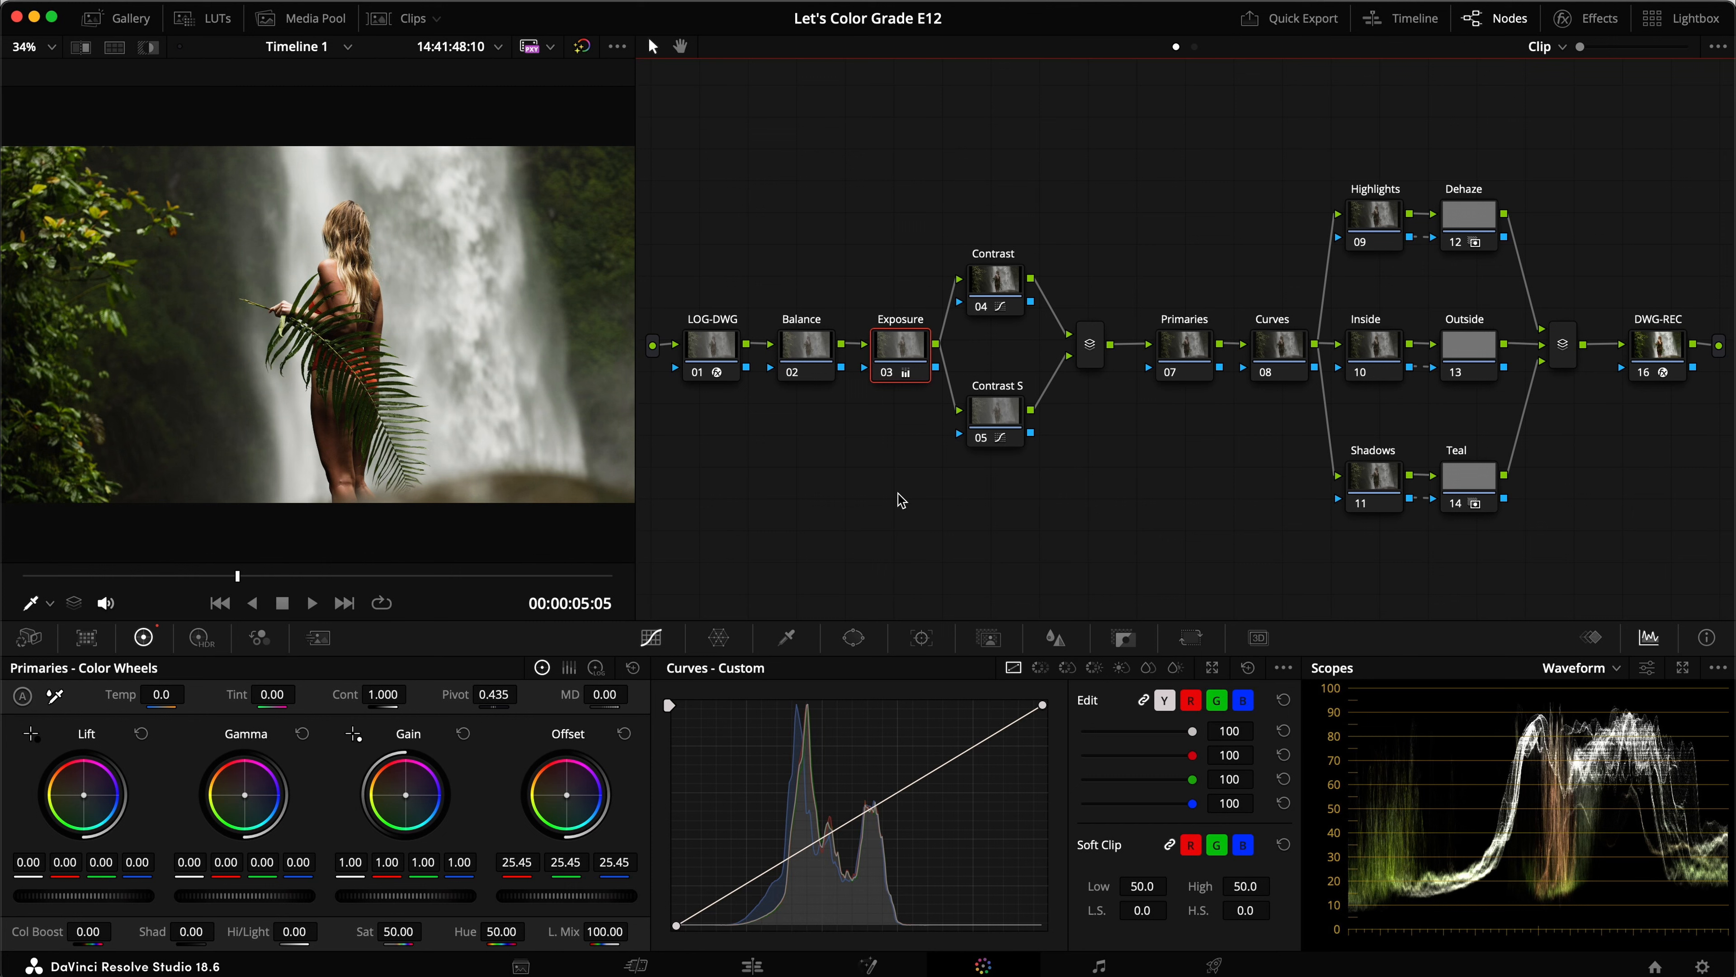
# Select the Balance node, switch the scope to Vectorscope, and place it in a floating window over the node graph
pyautogui.click(803, 346)
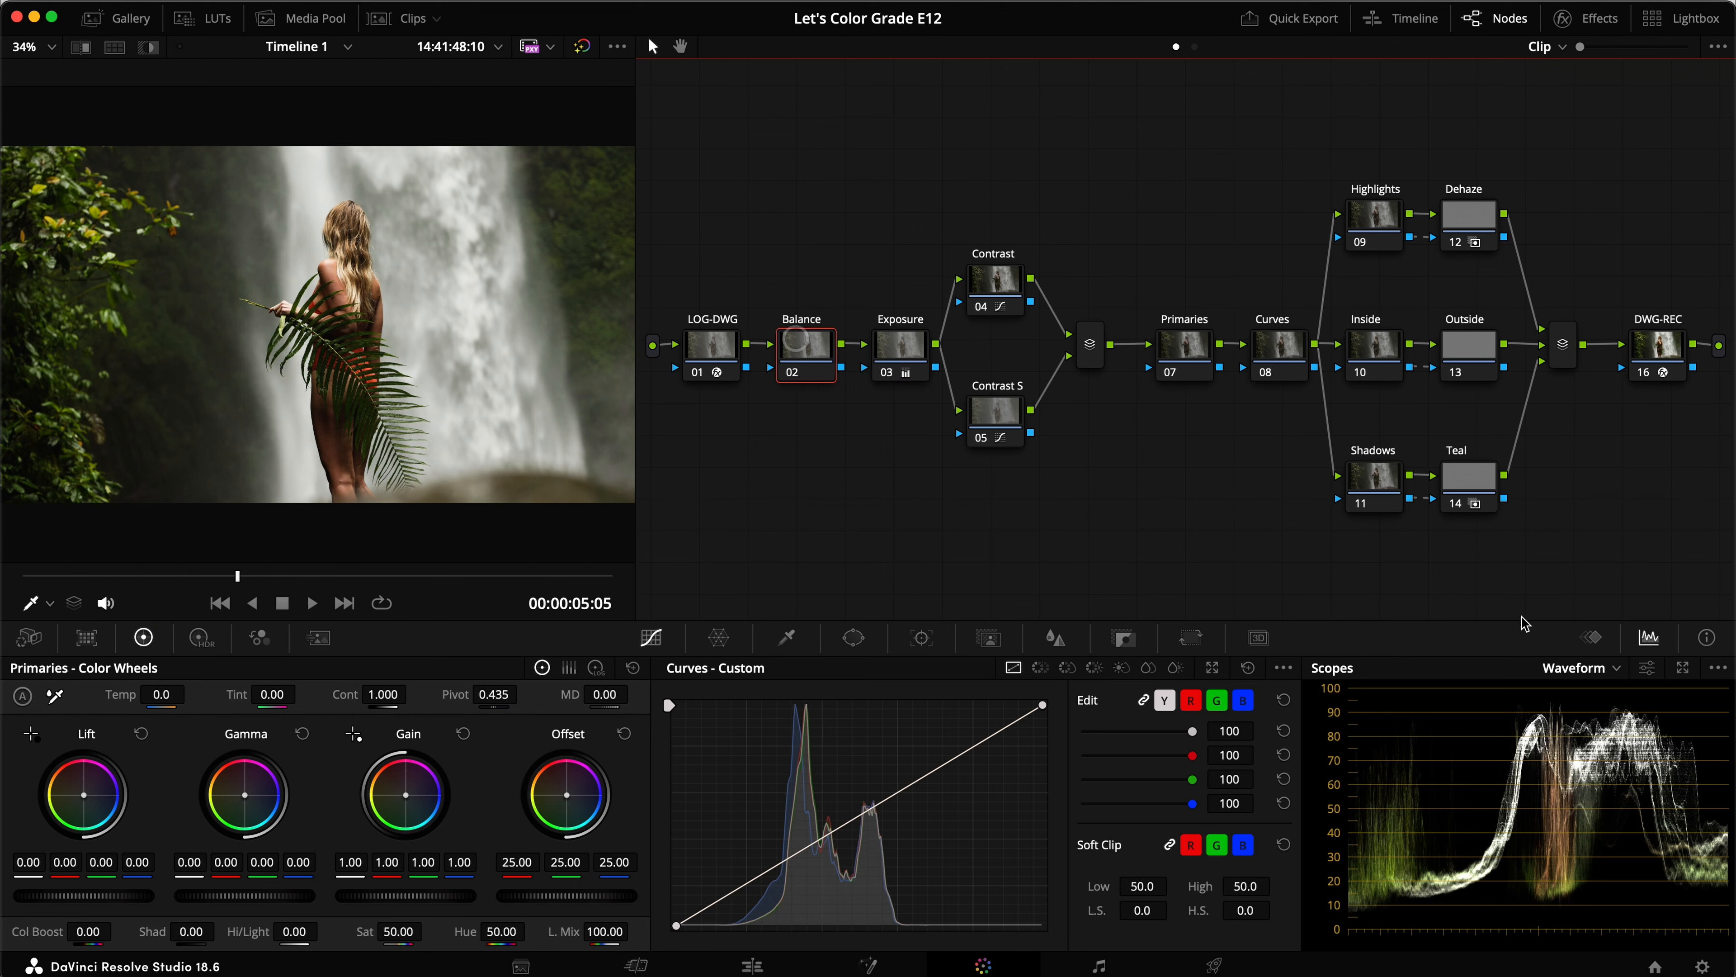
pyautogui.click(1570, 667)
pyautogui.click(1597, 738)
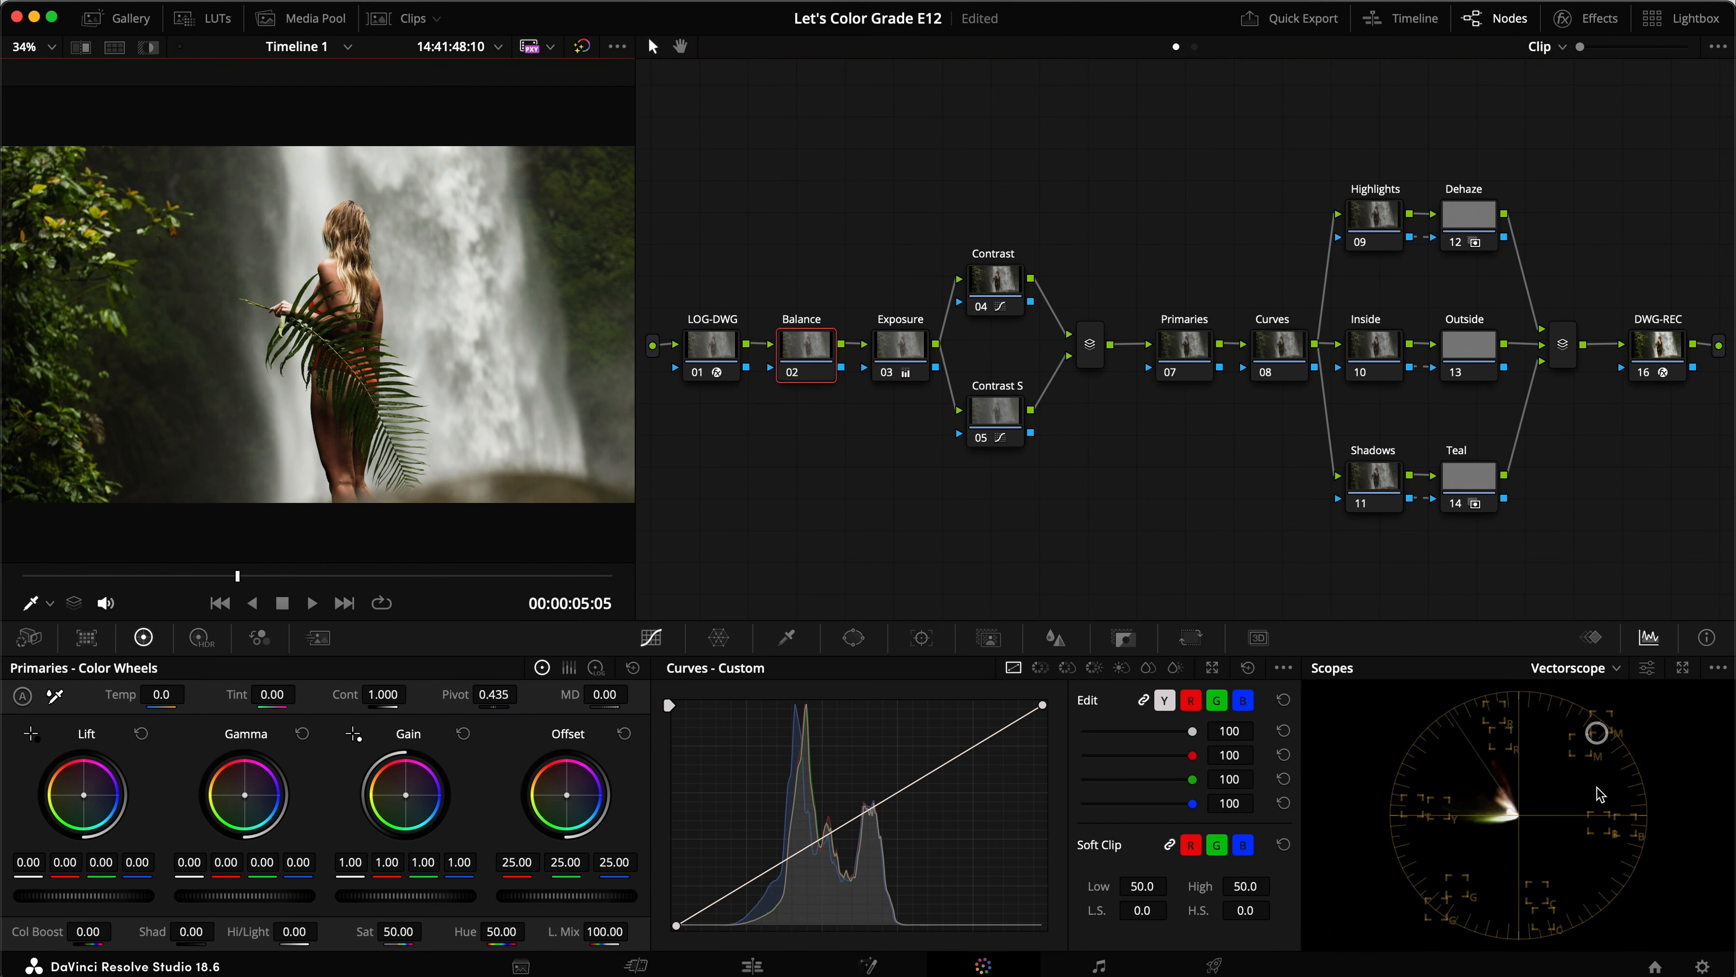
pyautogui.press('super+shift+w')
pyautogui.moveTo(1326, 191); pyautogui.dragTo(1277, 167)
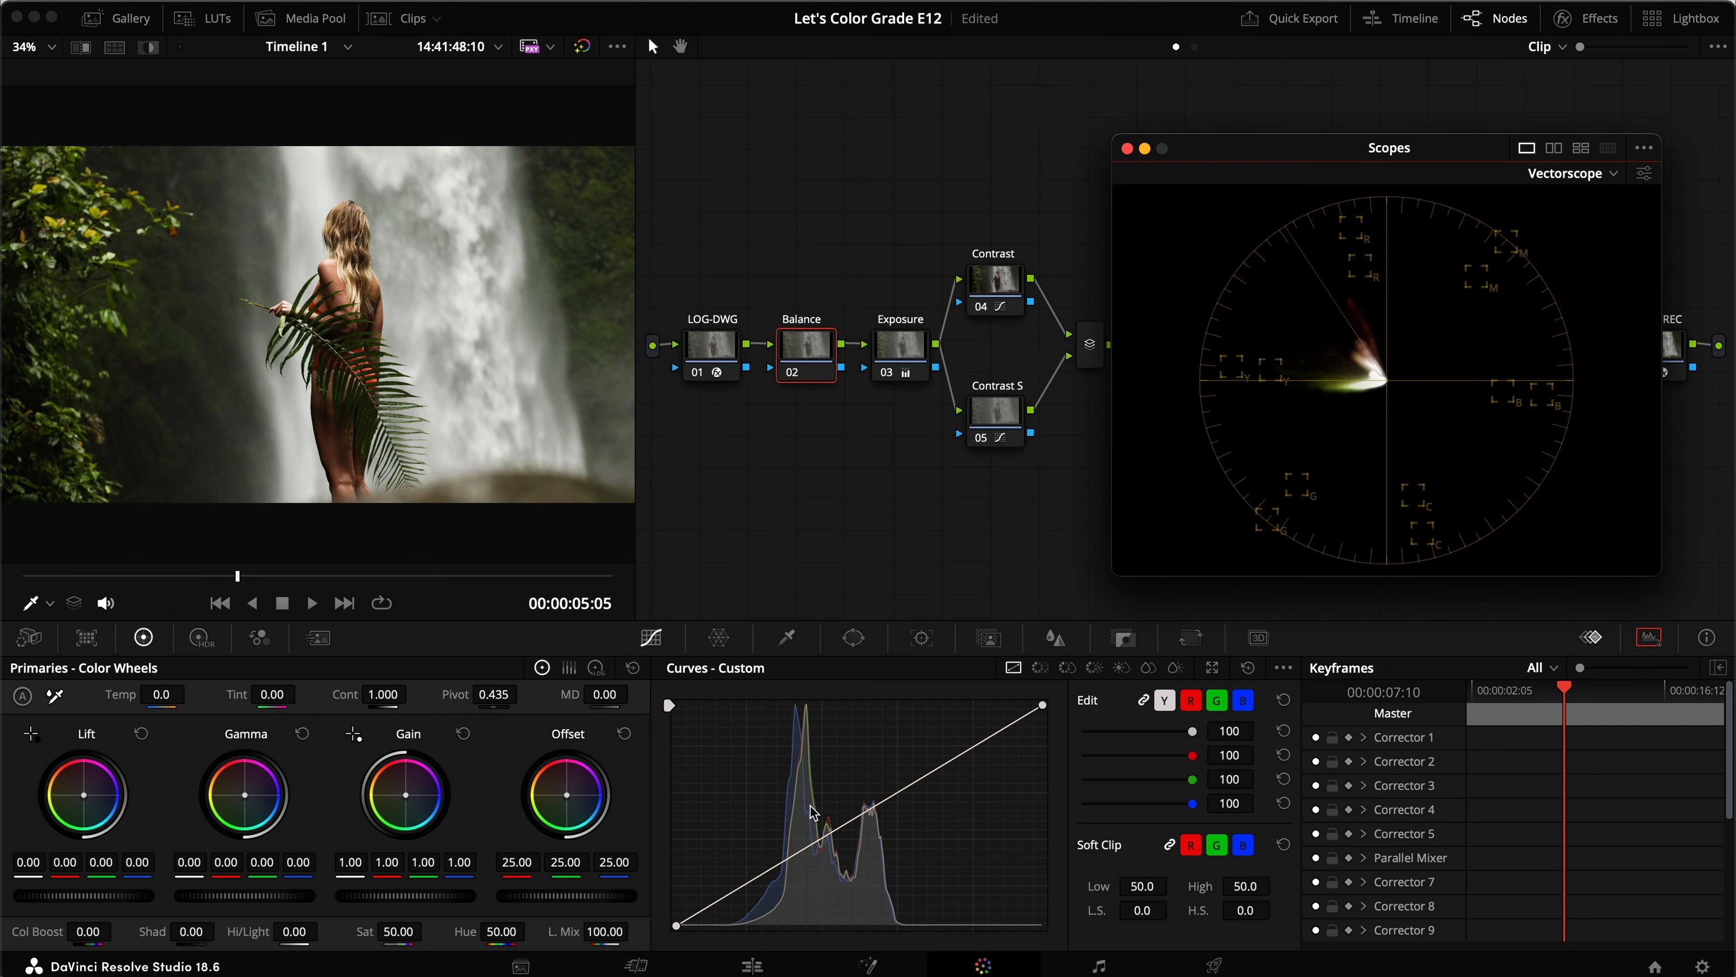
# Set the Balance node's blue Offset to 25.48, compare the image with the correction off and on, and save the project
pyautogui.click(613, 866)
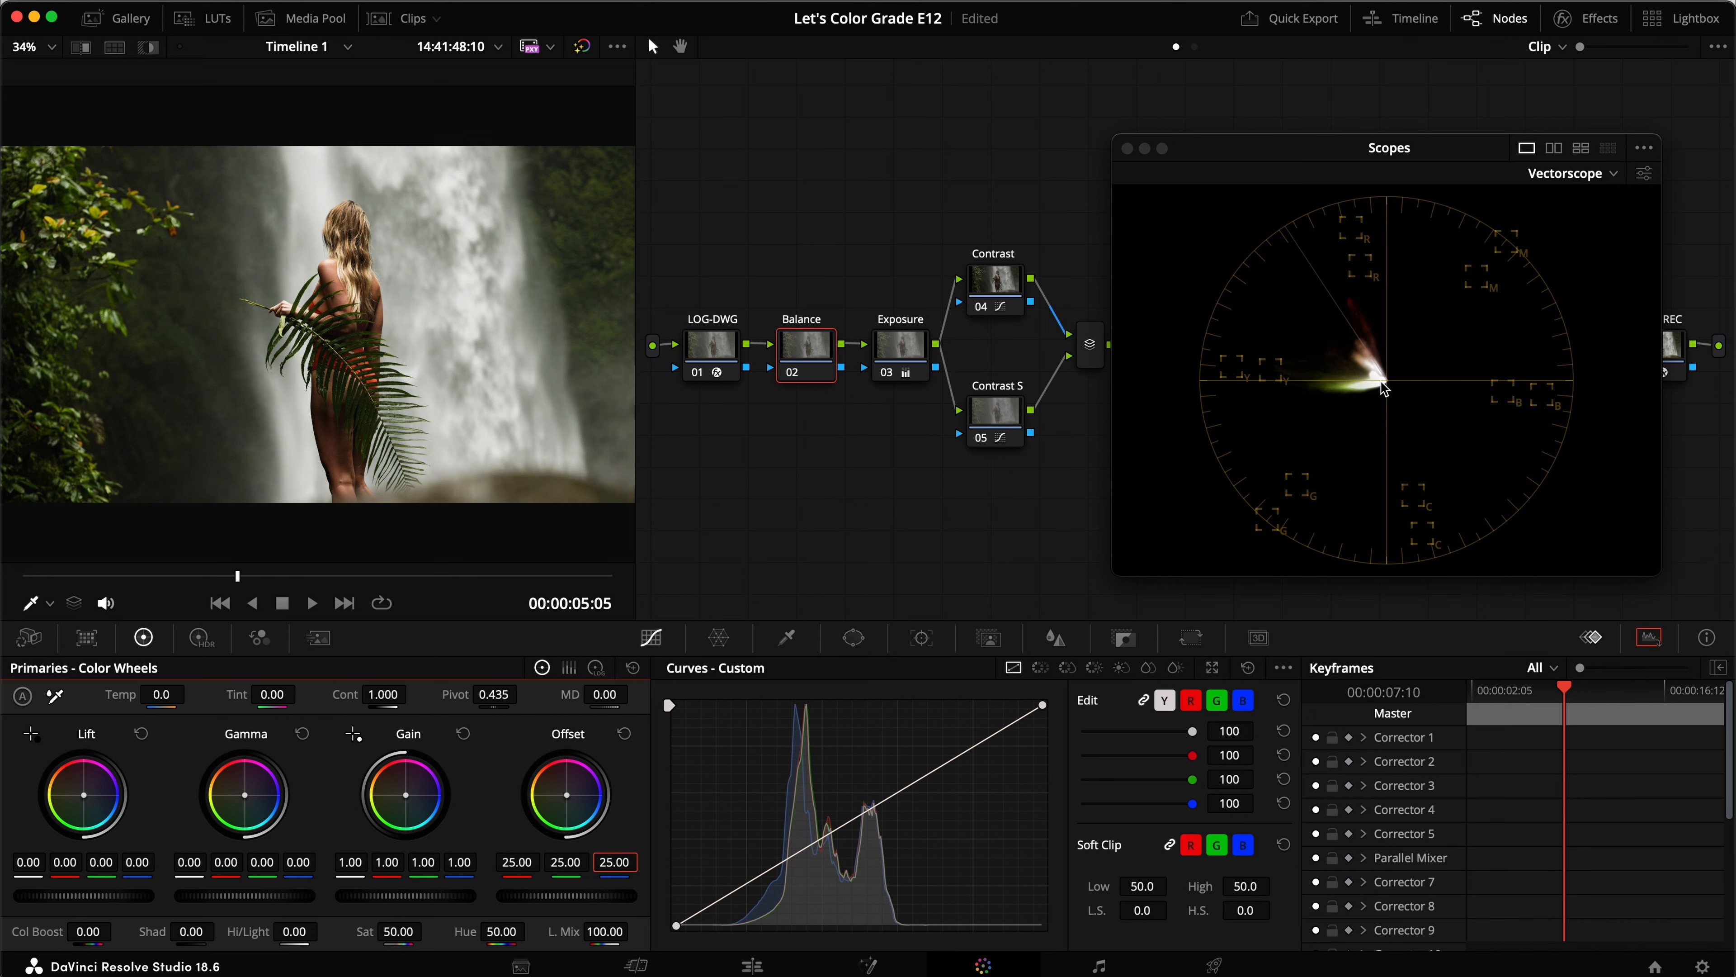
pyautogui.moveTo(615, 849); pyautogui.dragTo(622, 851)
pyautogui.press('super+d')
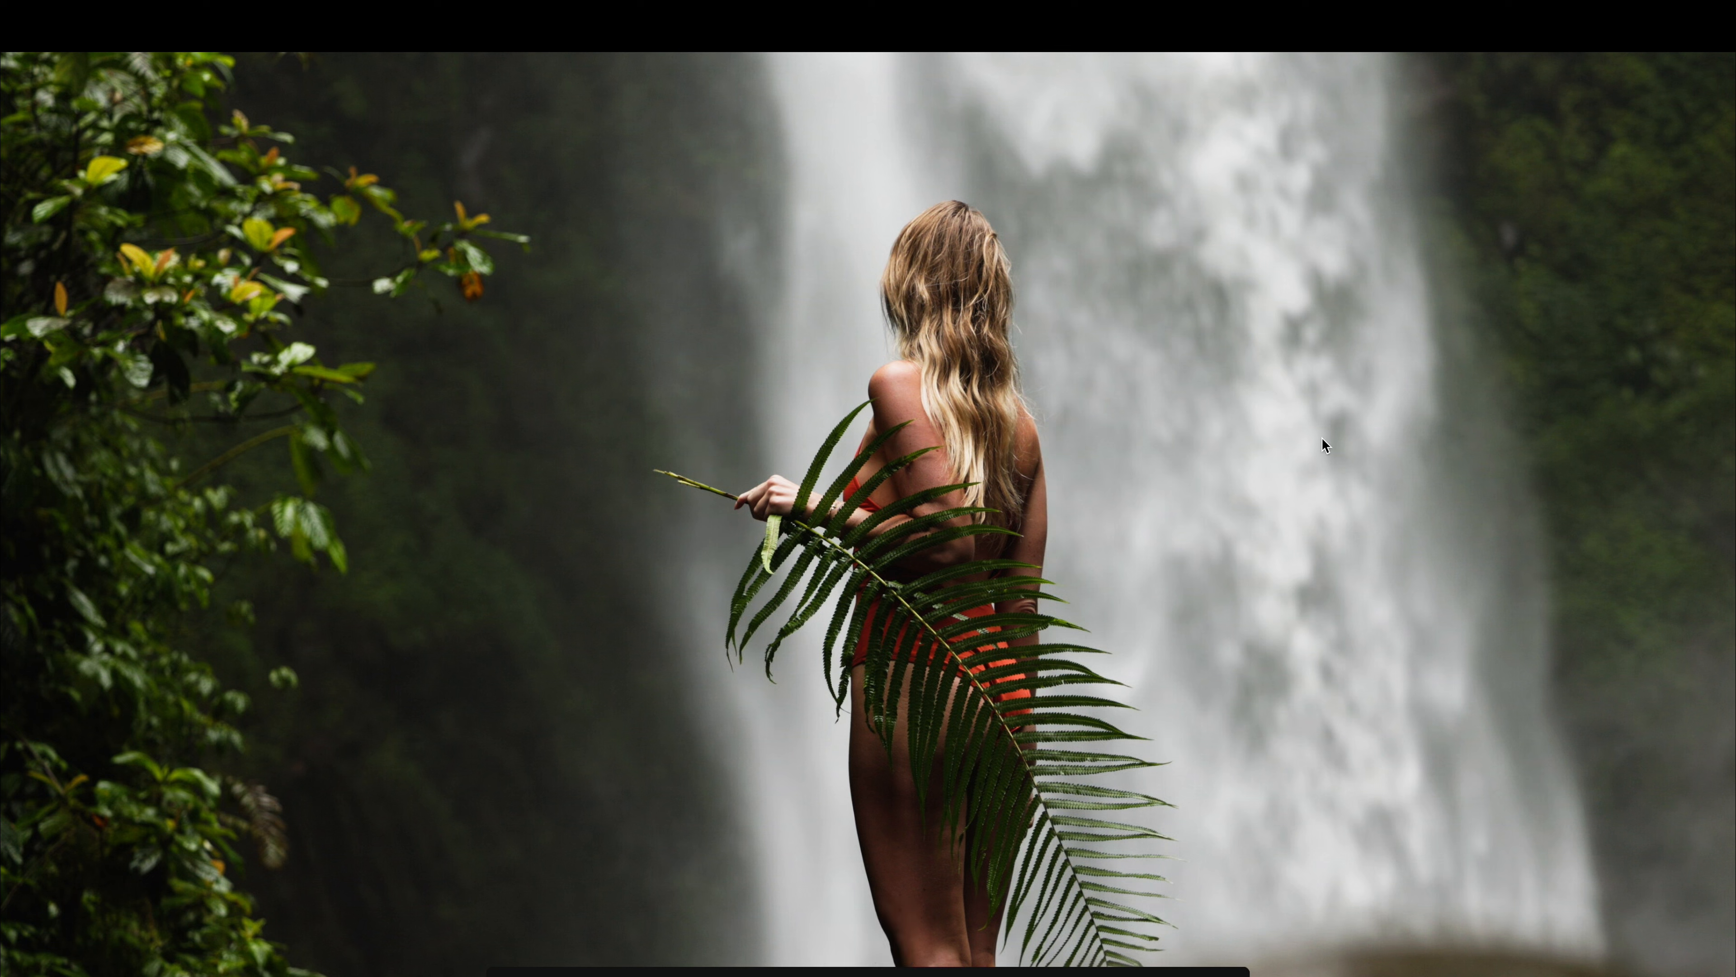
pyautogui.press('super+d')
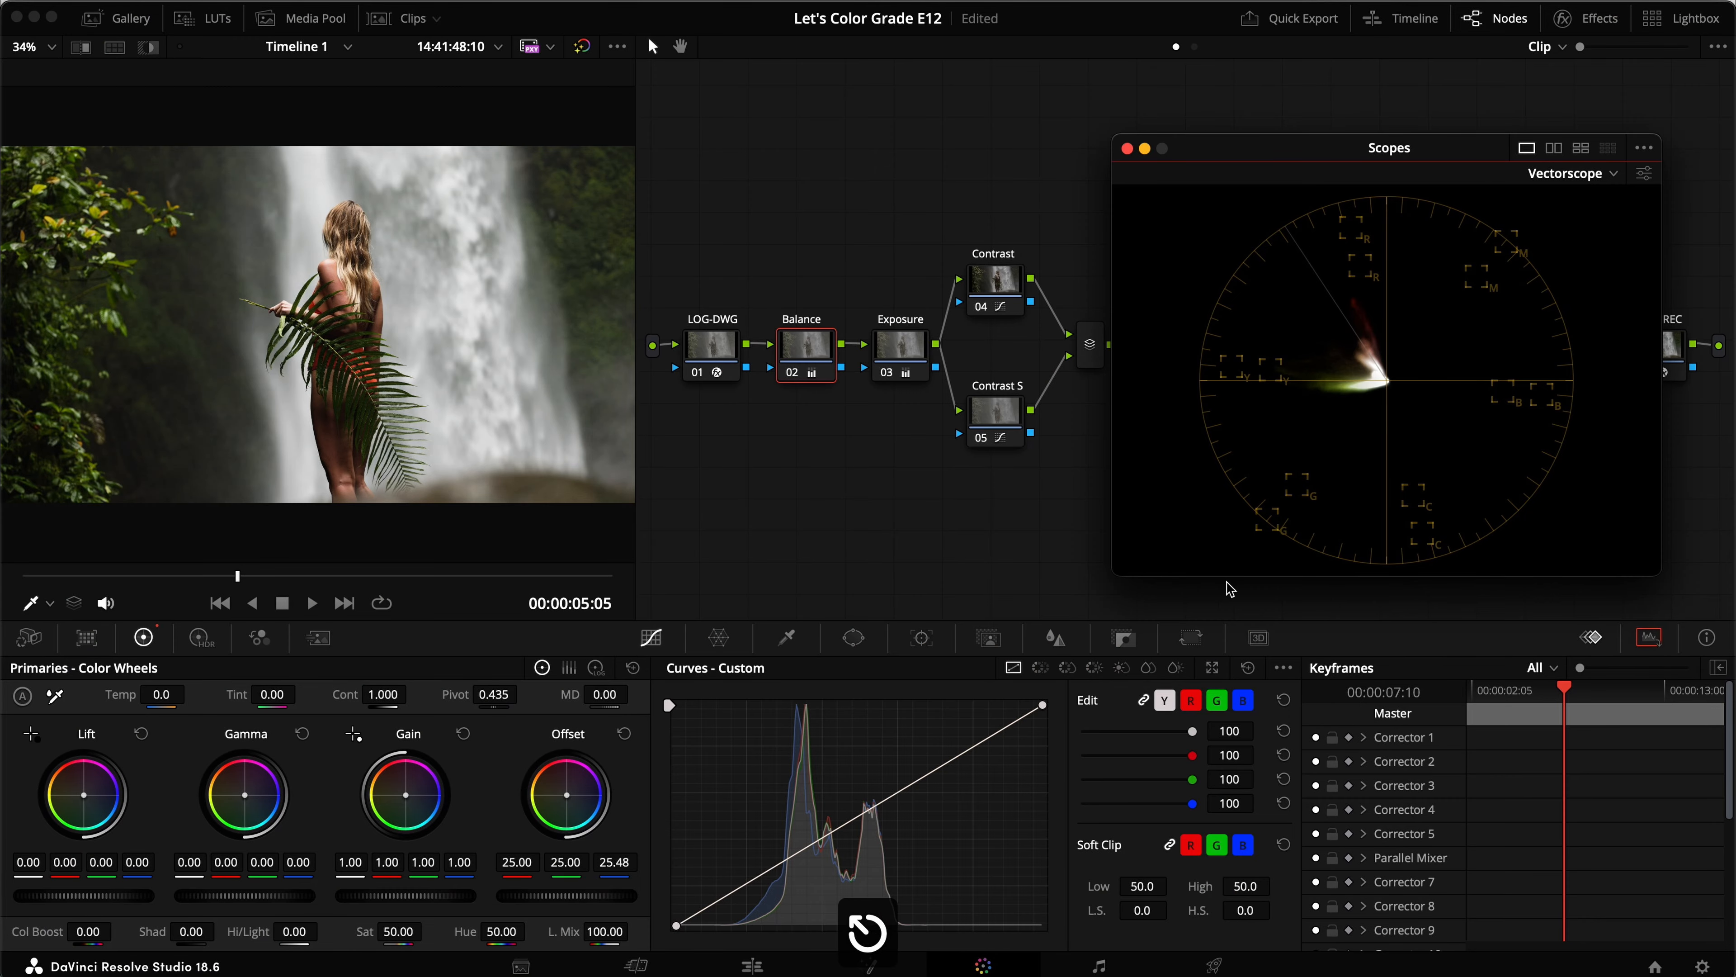
pyautogui.press('super+s')
pyautogui.press('super+d')
pyautogui.press('super+d')
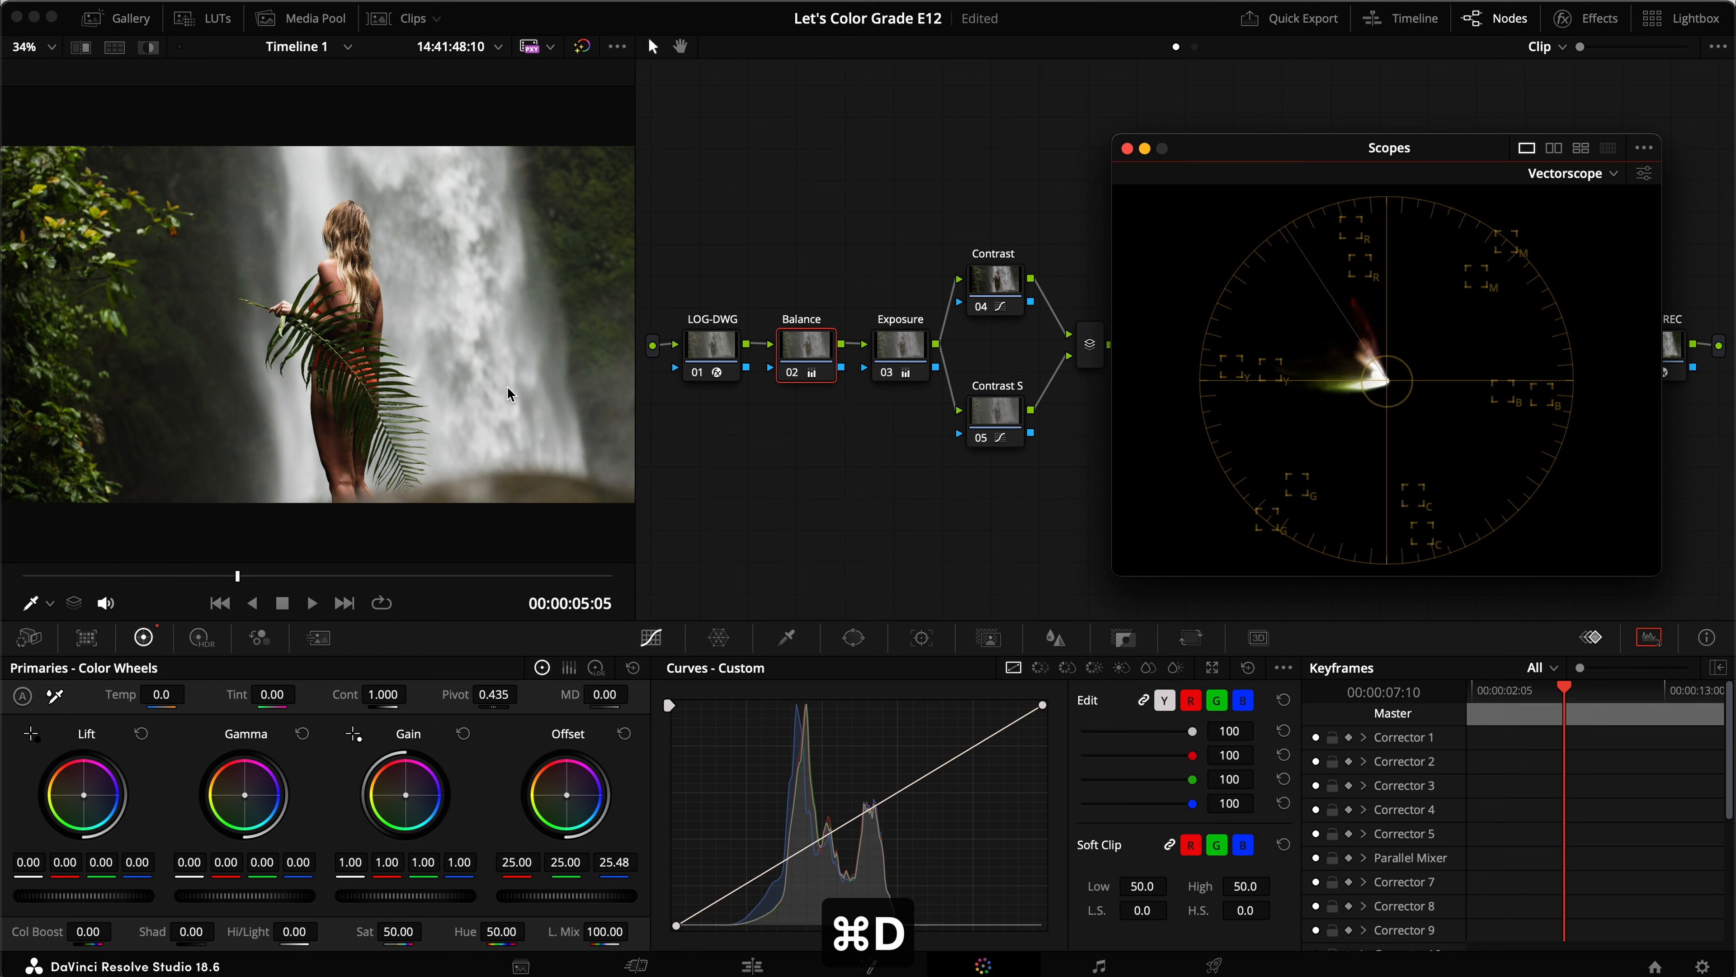
# Set the Balance node's red Offset to 24.60 and its green Offset to 24.92
pyautogui.scroll(3, 338, 279)
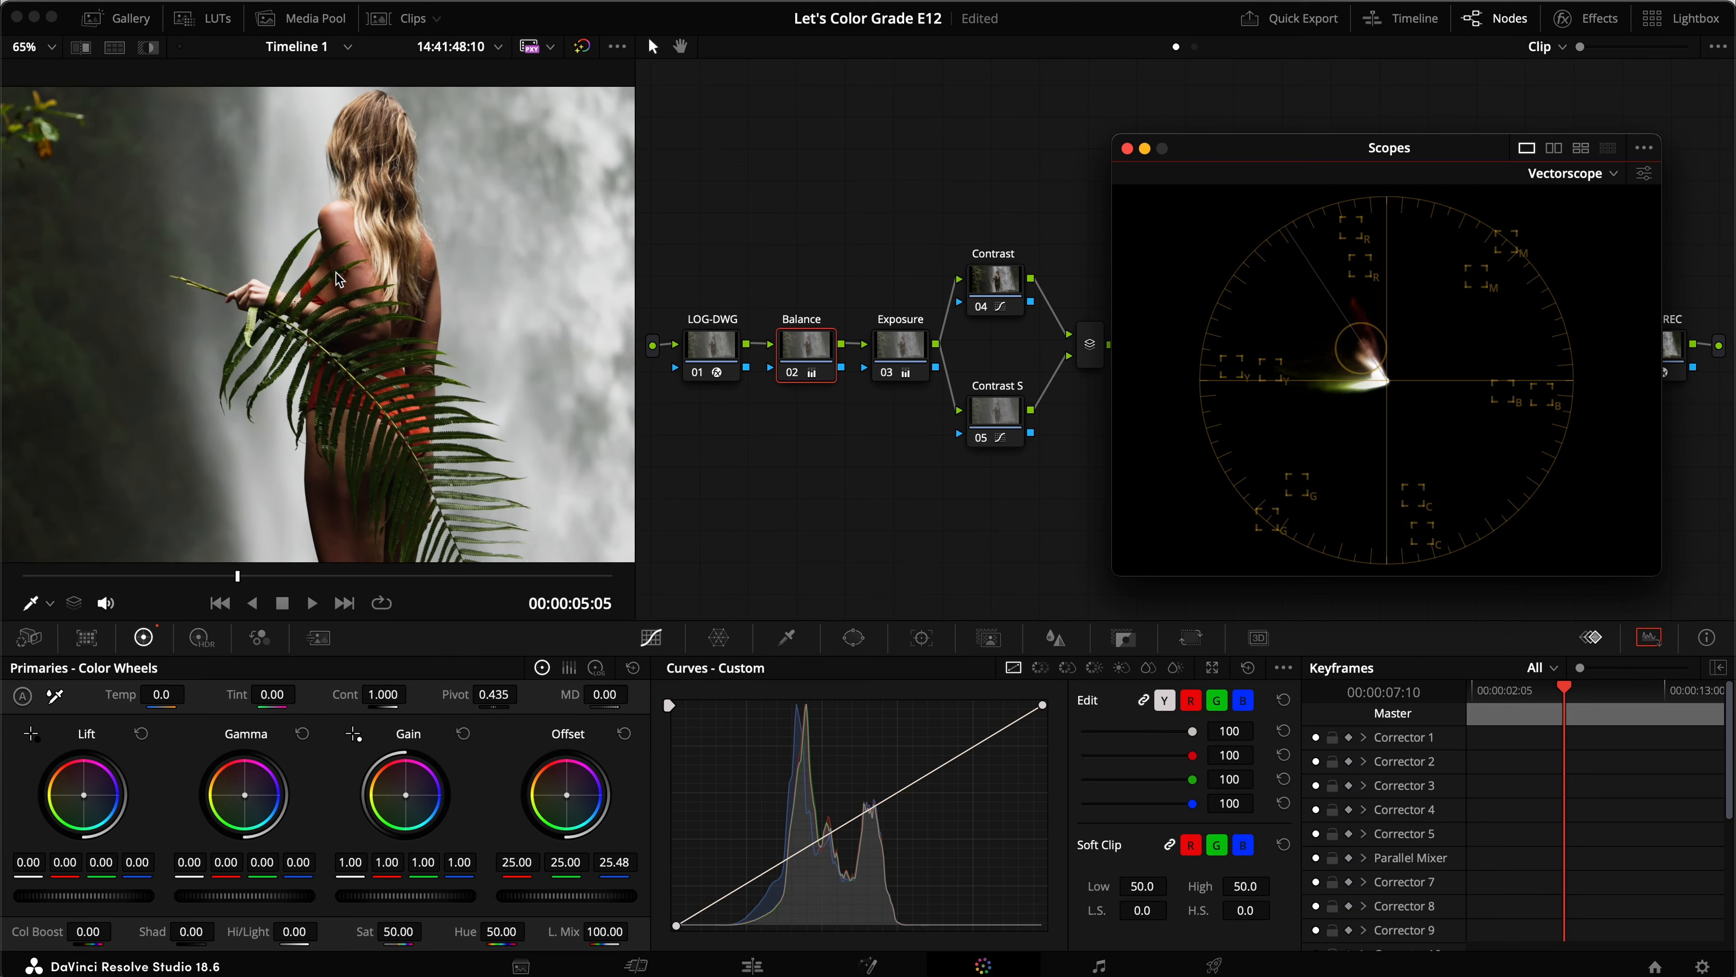
pyautogui.scroll(2, 338, 279)
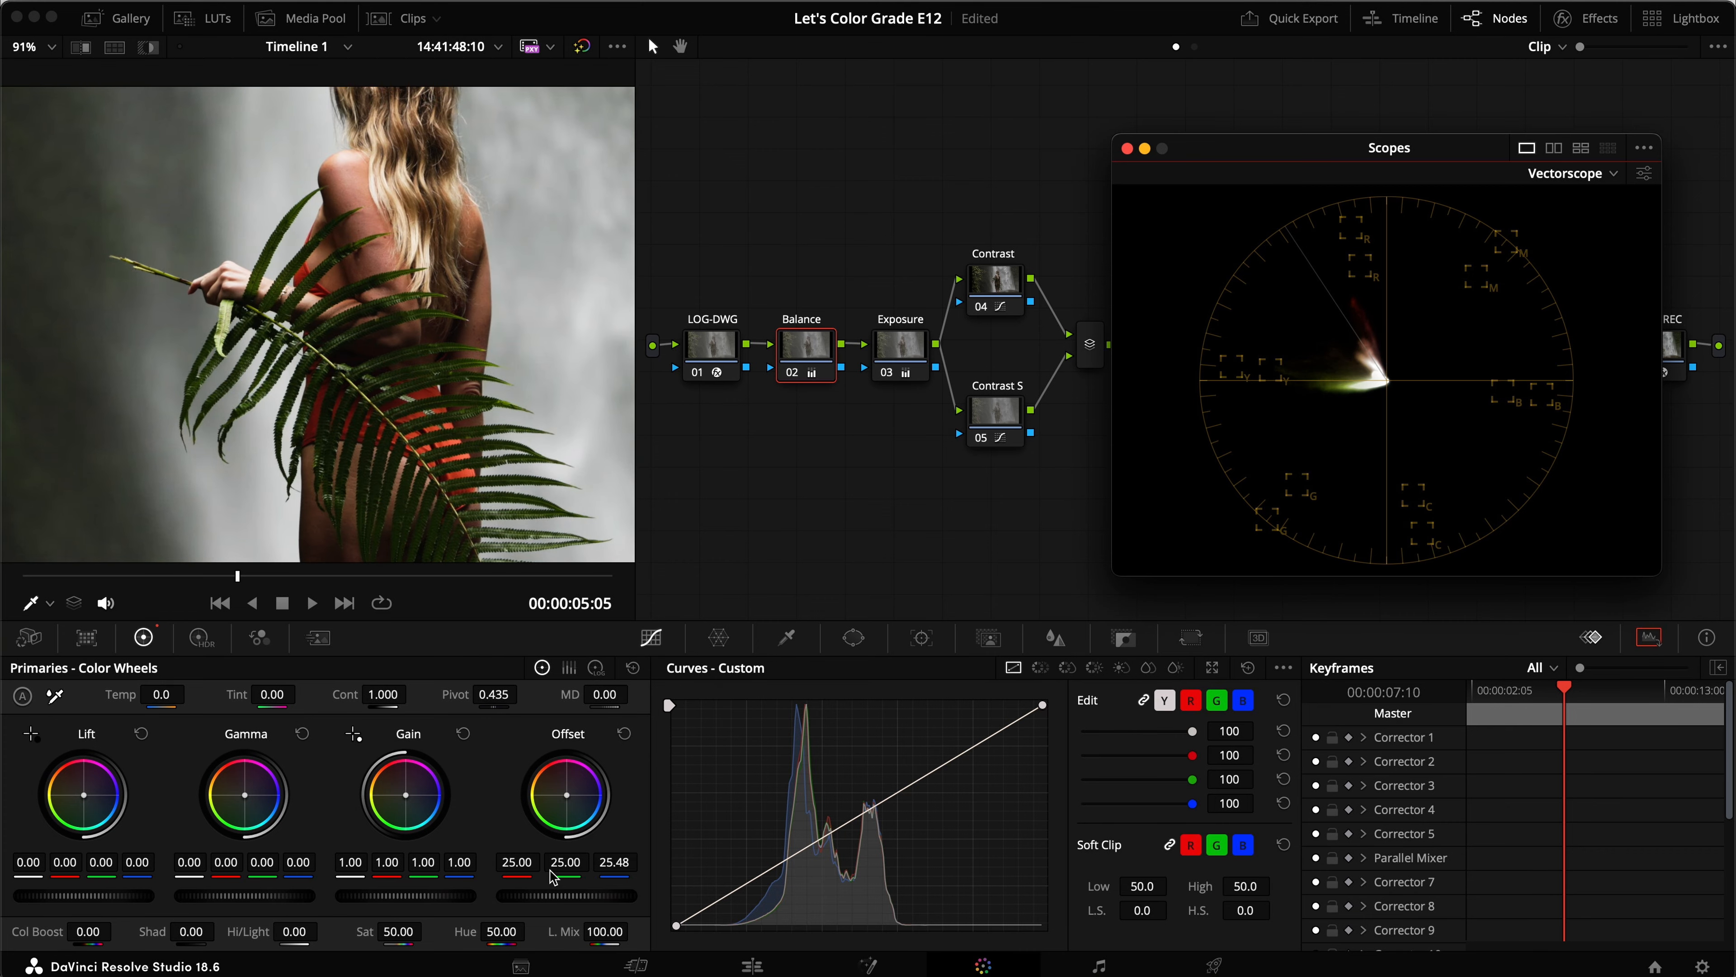
pyautogui.moveTo(524, 873); pyautogui.dragTo(518, 865)
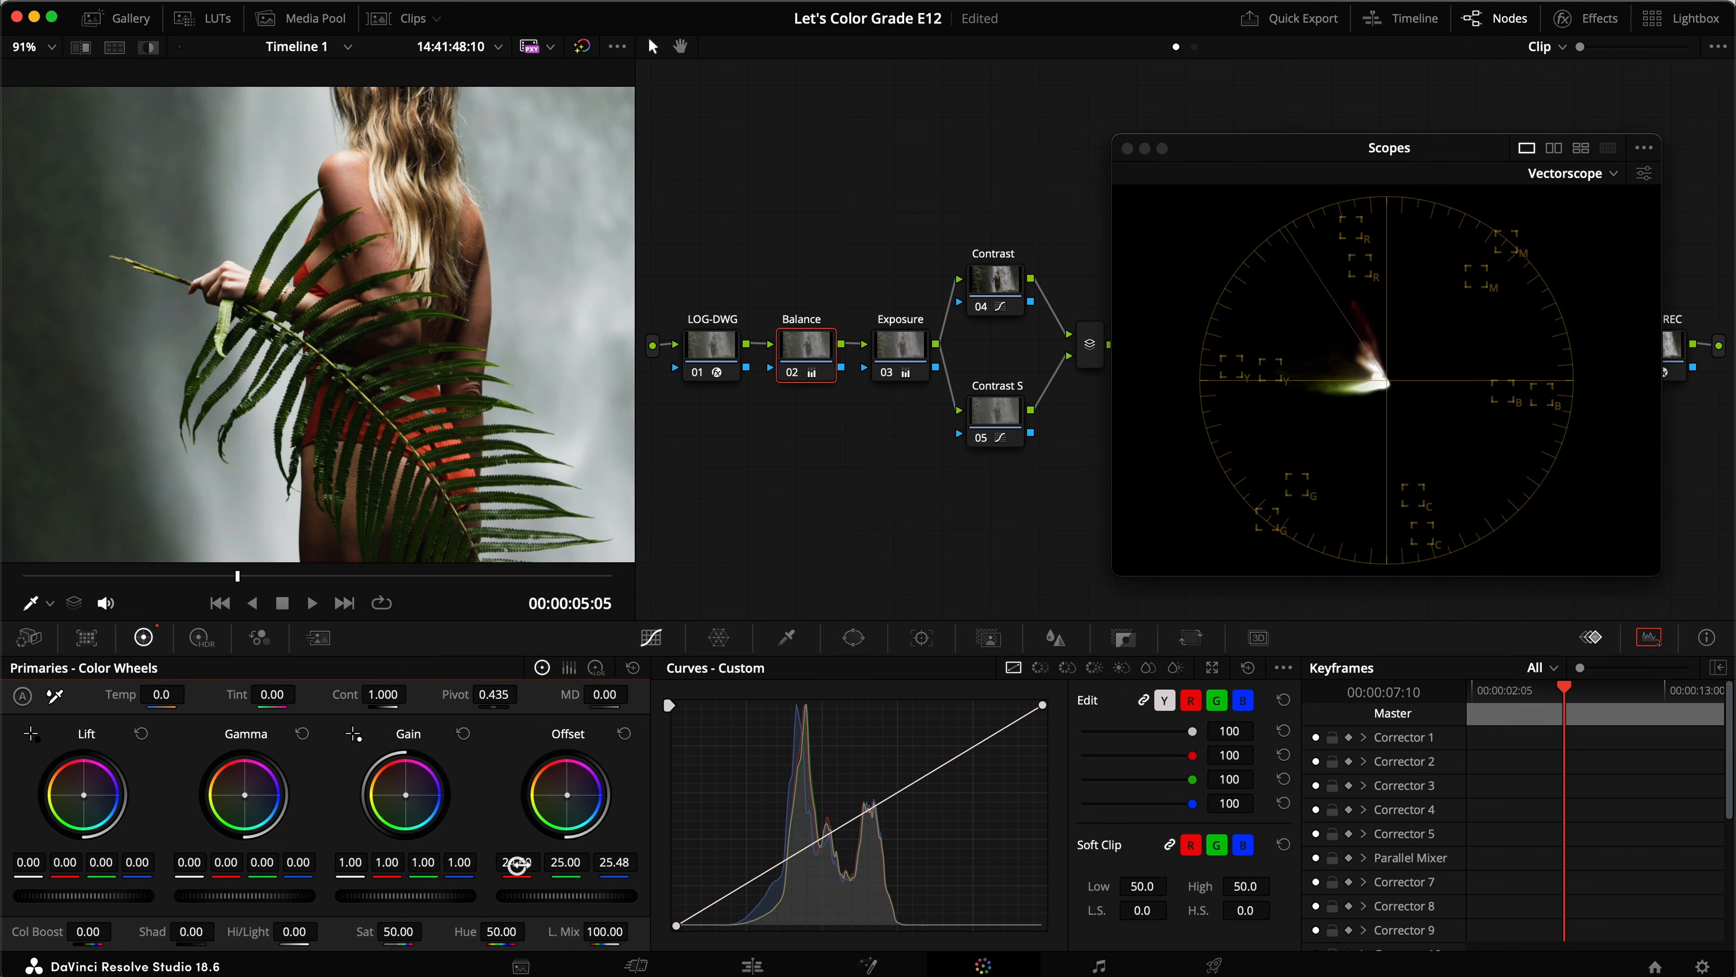
pyautogui.moveTo(577, 866); pyautogui.dragTo(573, 864)
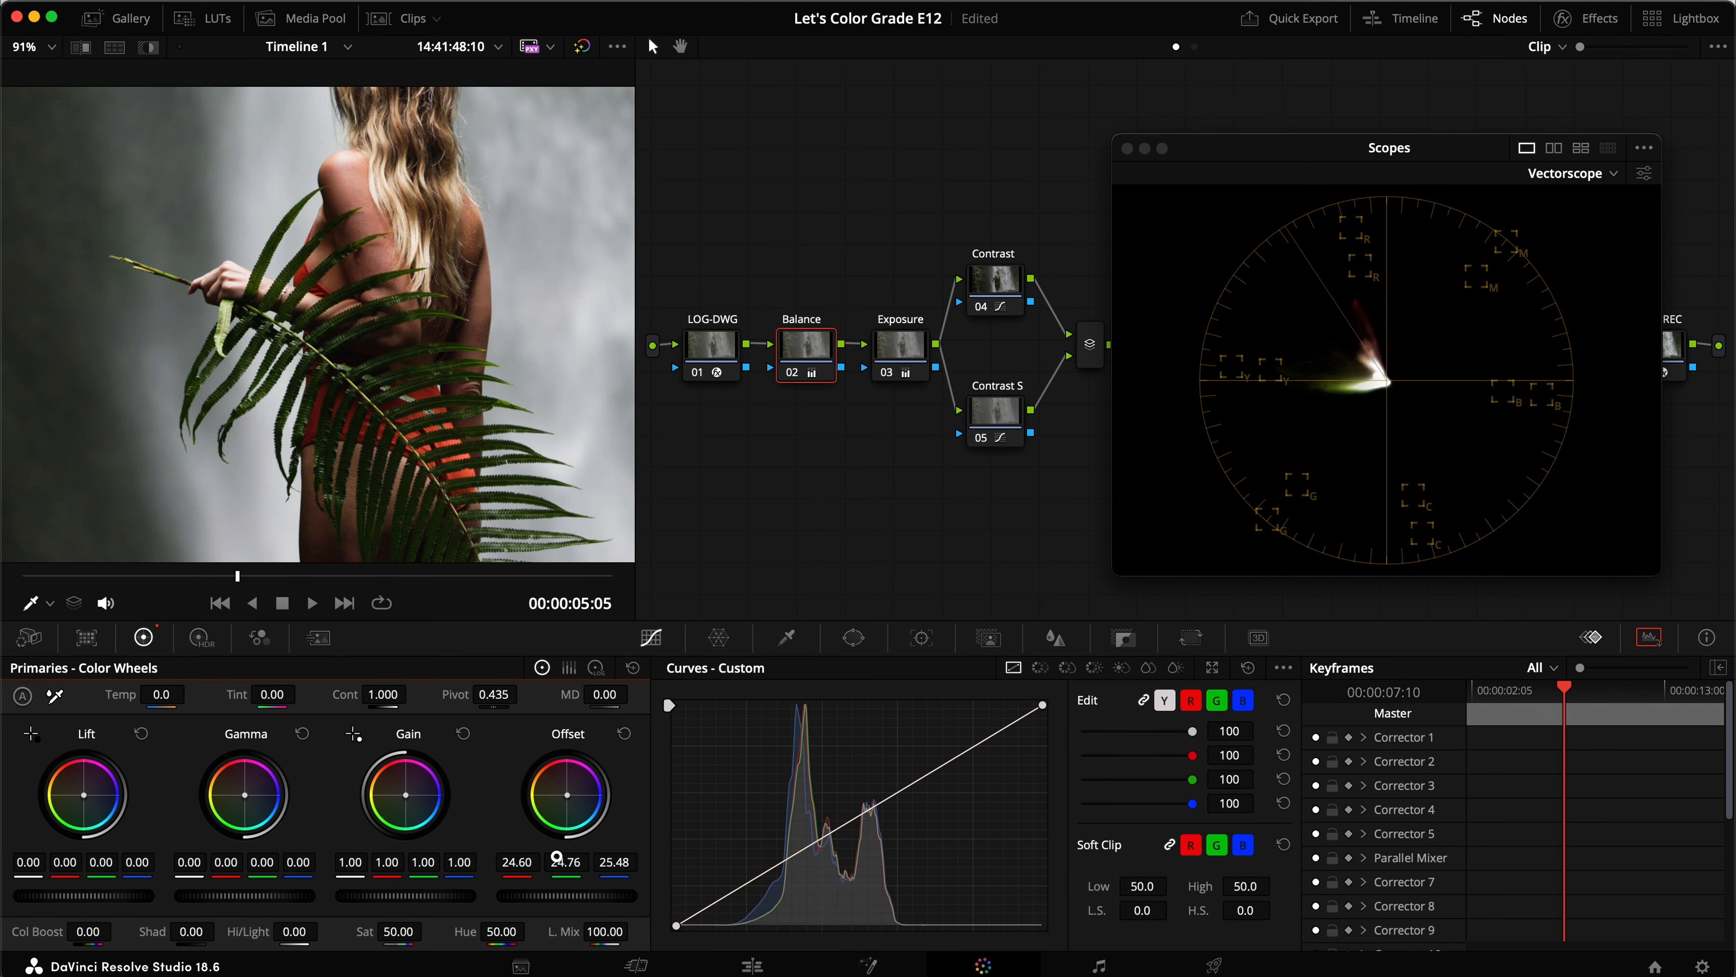
# Compare the image in full screen with the Balance correction off and on, and save the project
pyautogui.press('super+d')
pyautogui.press('super+f')
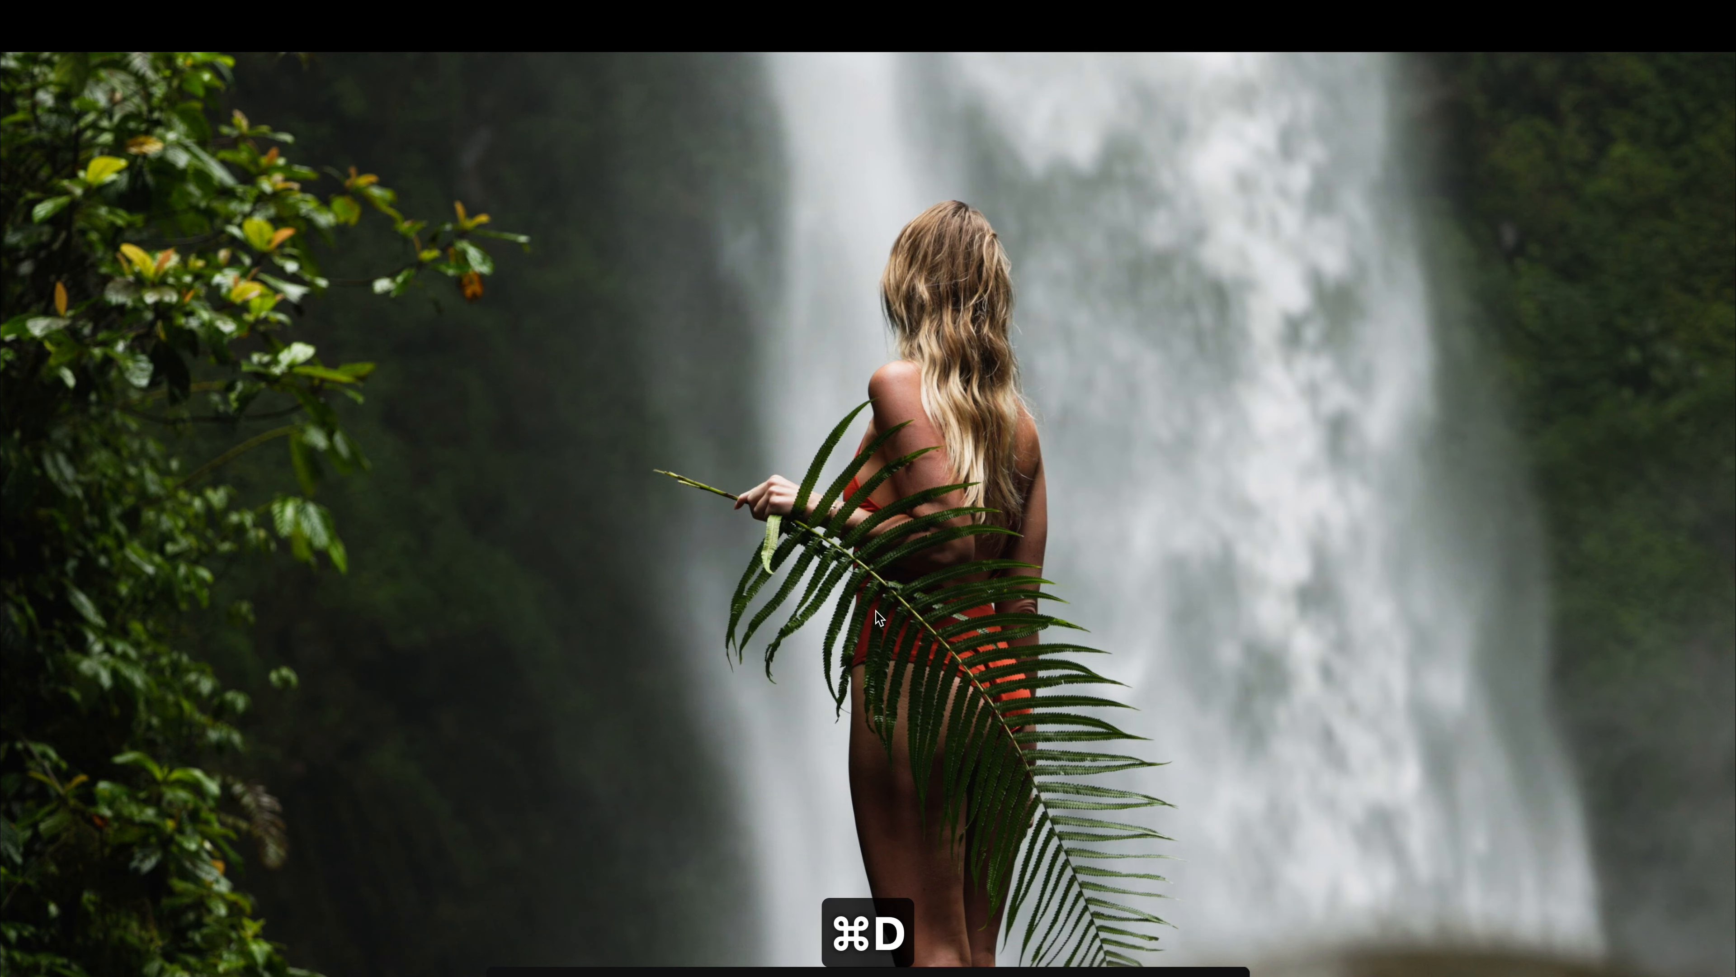
pyautogui.press('Escape')
pyautogui.press('super+s')
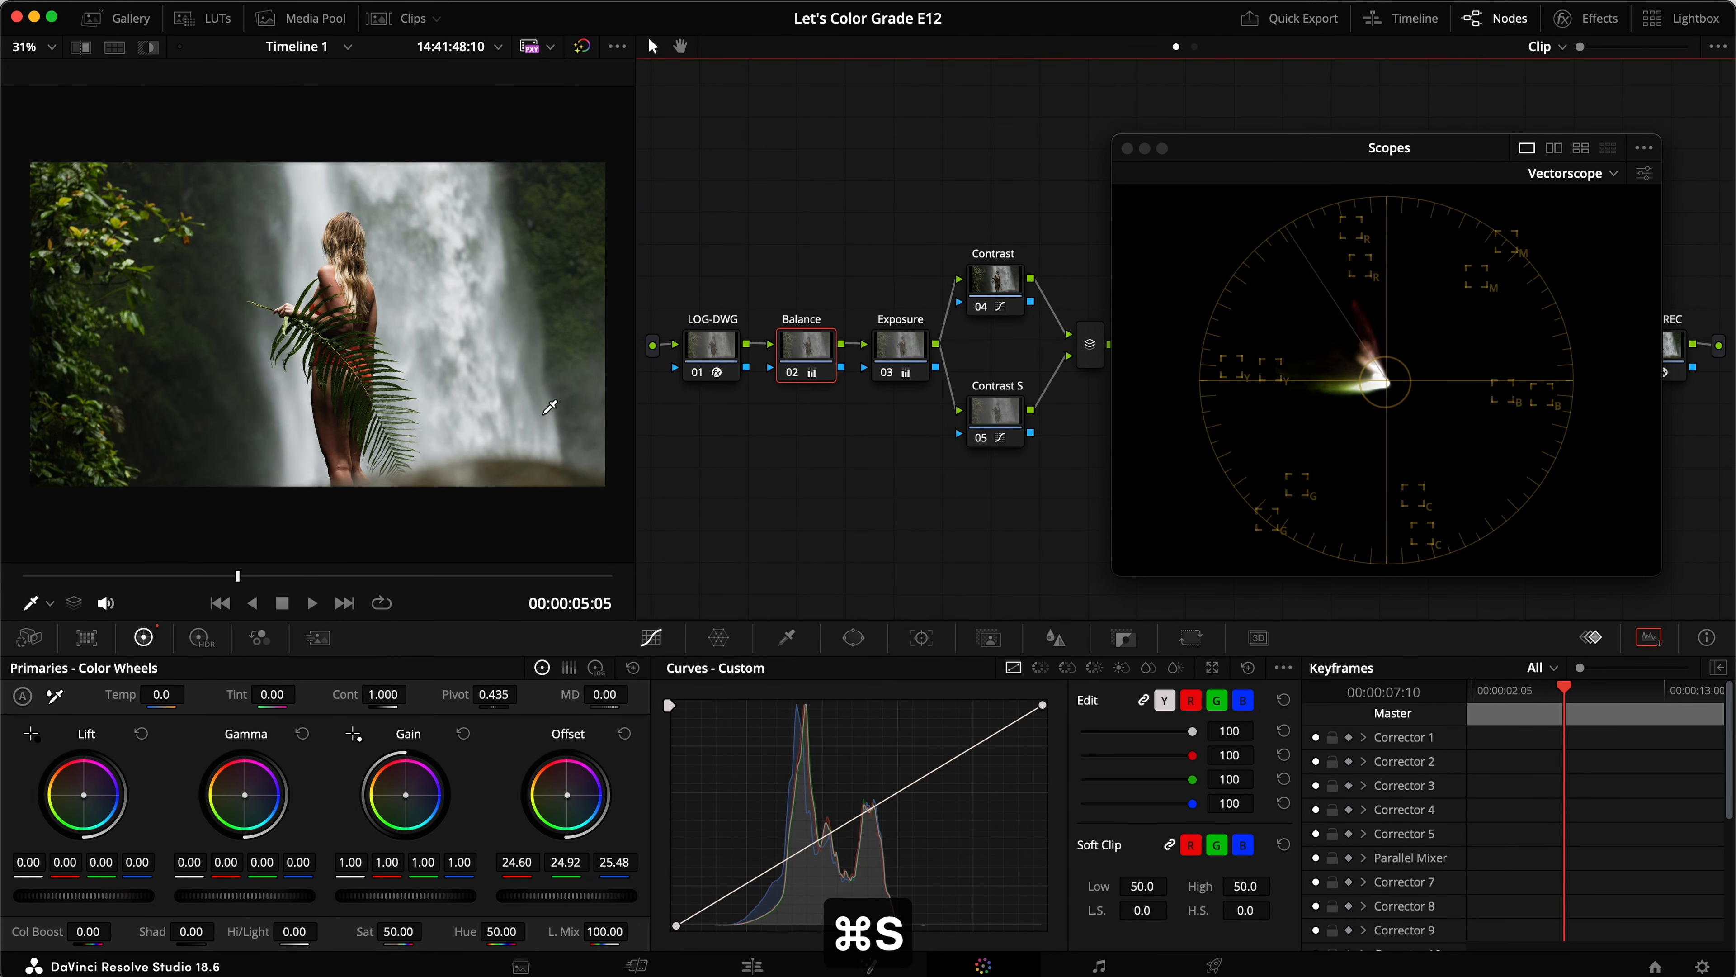
# With the floating vectorscope open, set the Primaries node's green and blue Lift to 0.01 each
pyautogui.click(1126, 148)
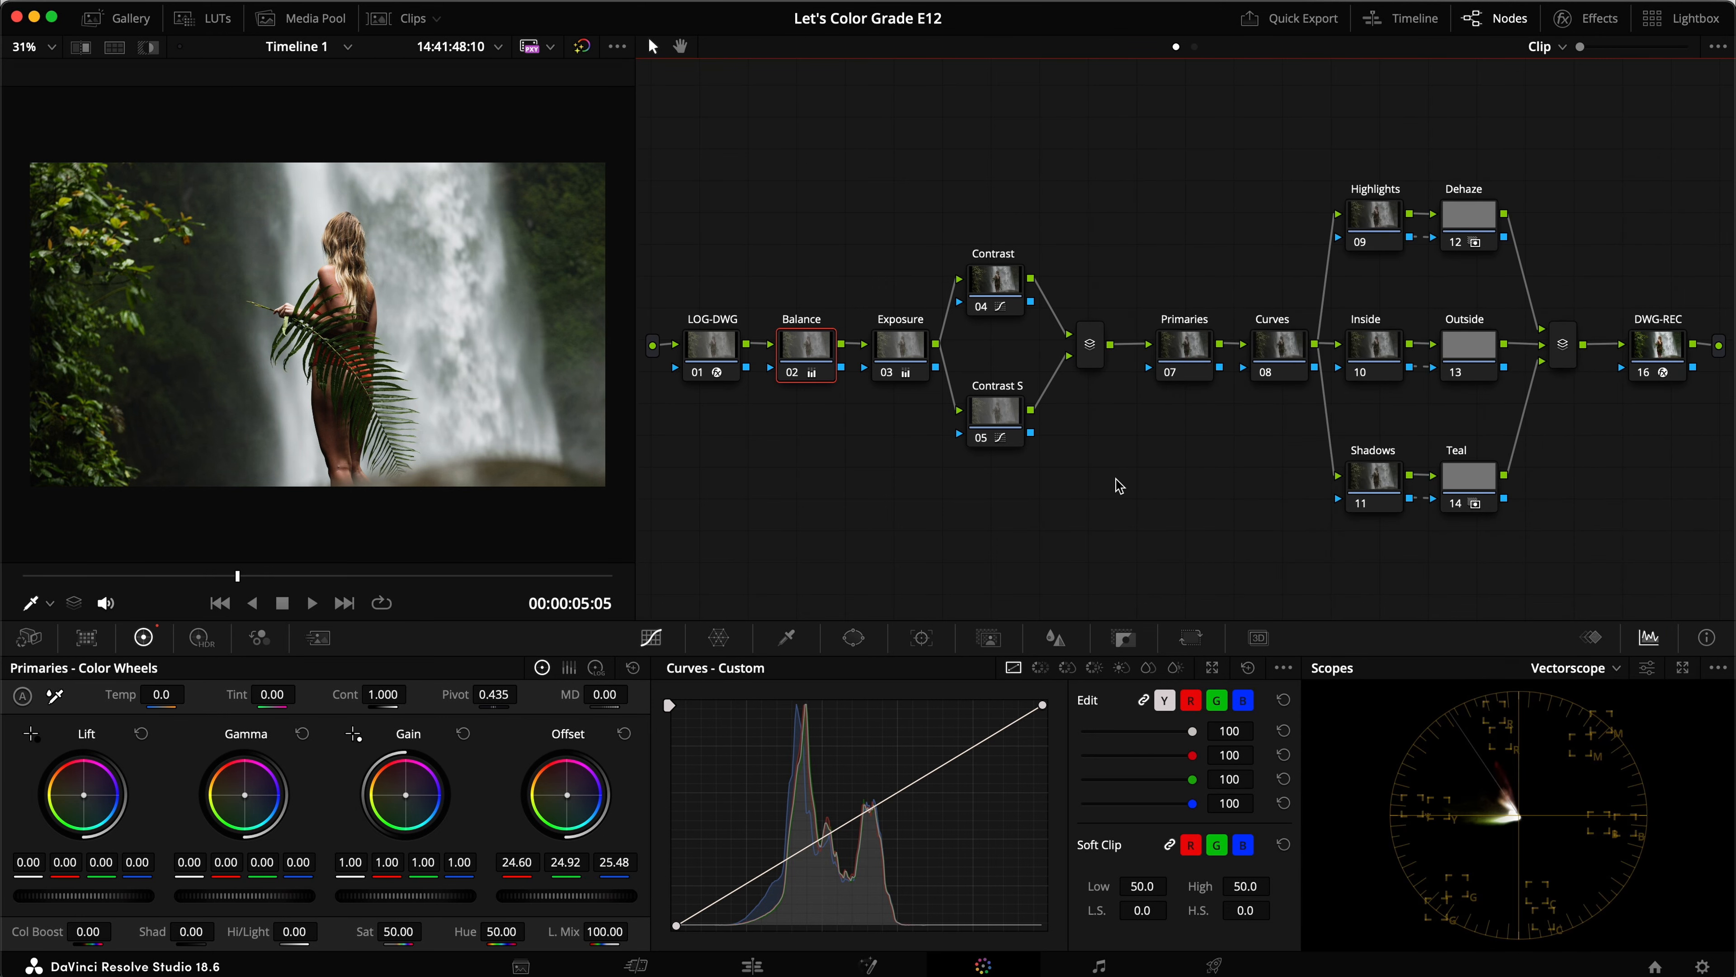
pyautogui.click(1197, 355)
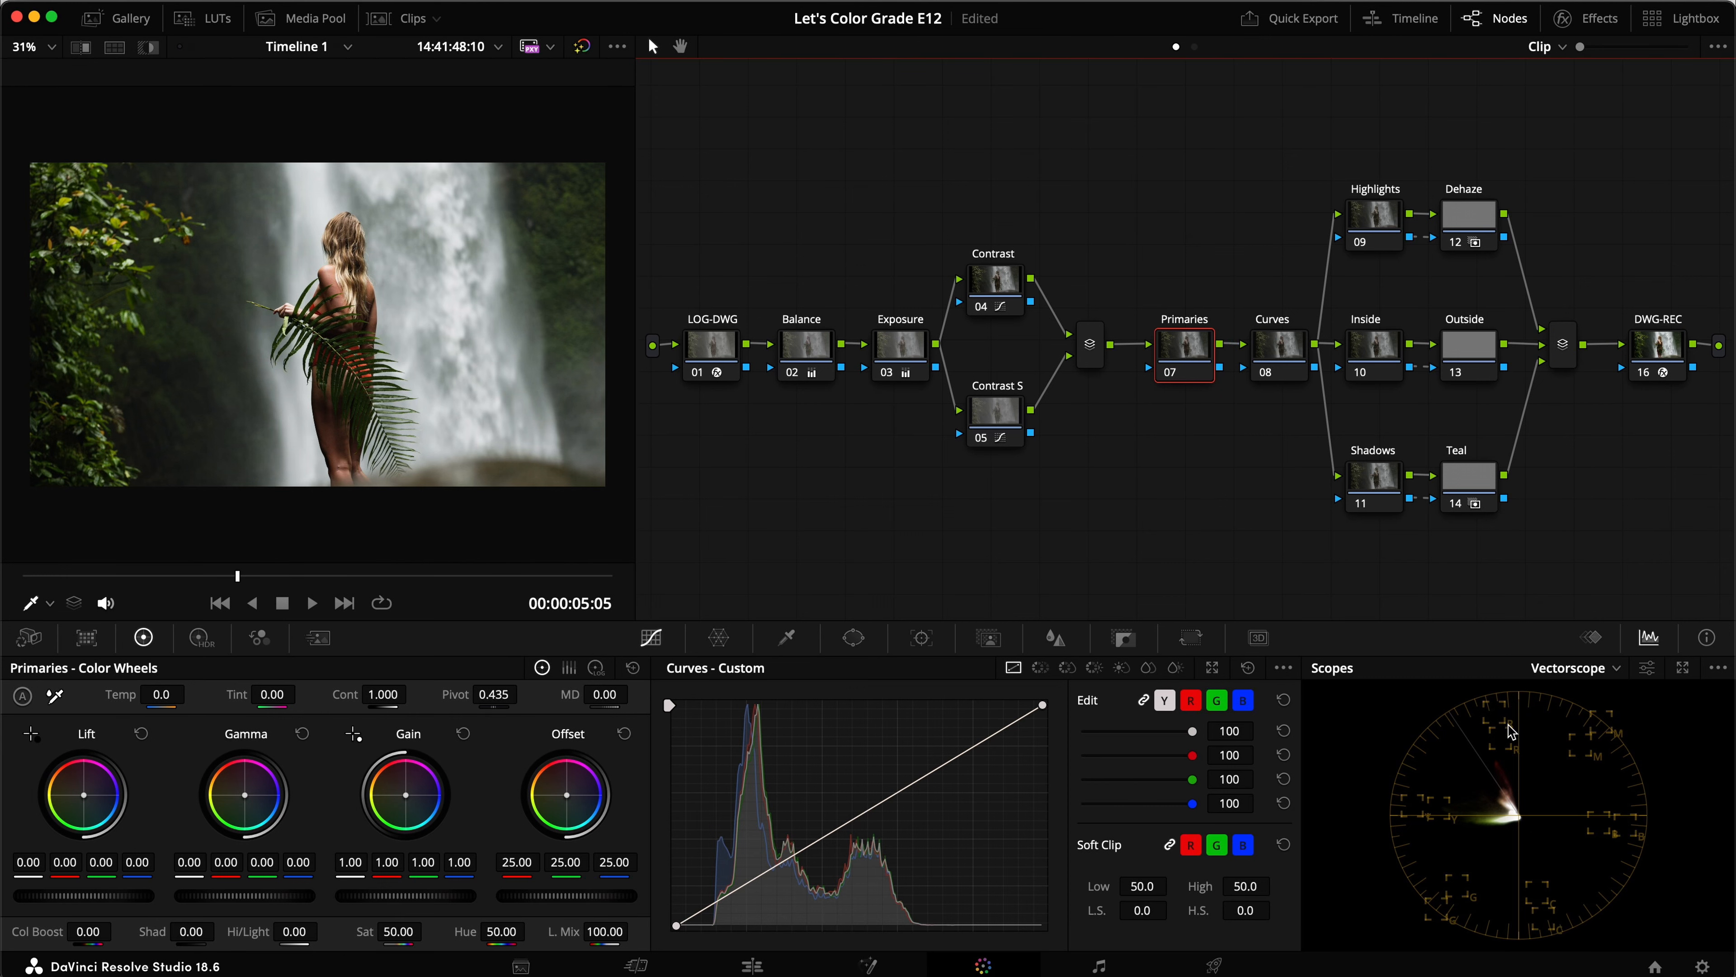
pyautogui.press('super+shift+w')
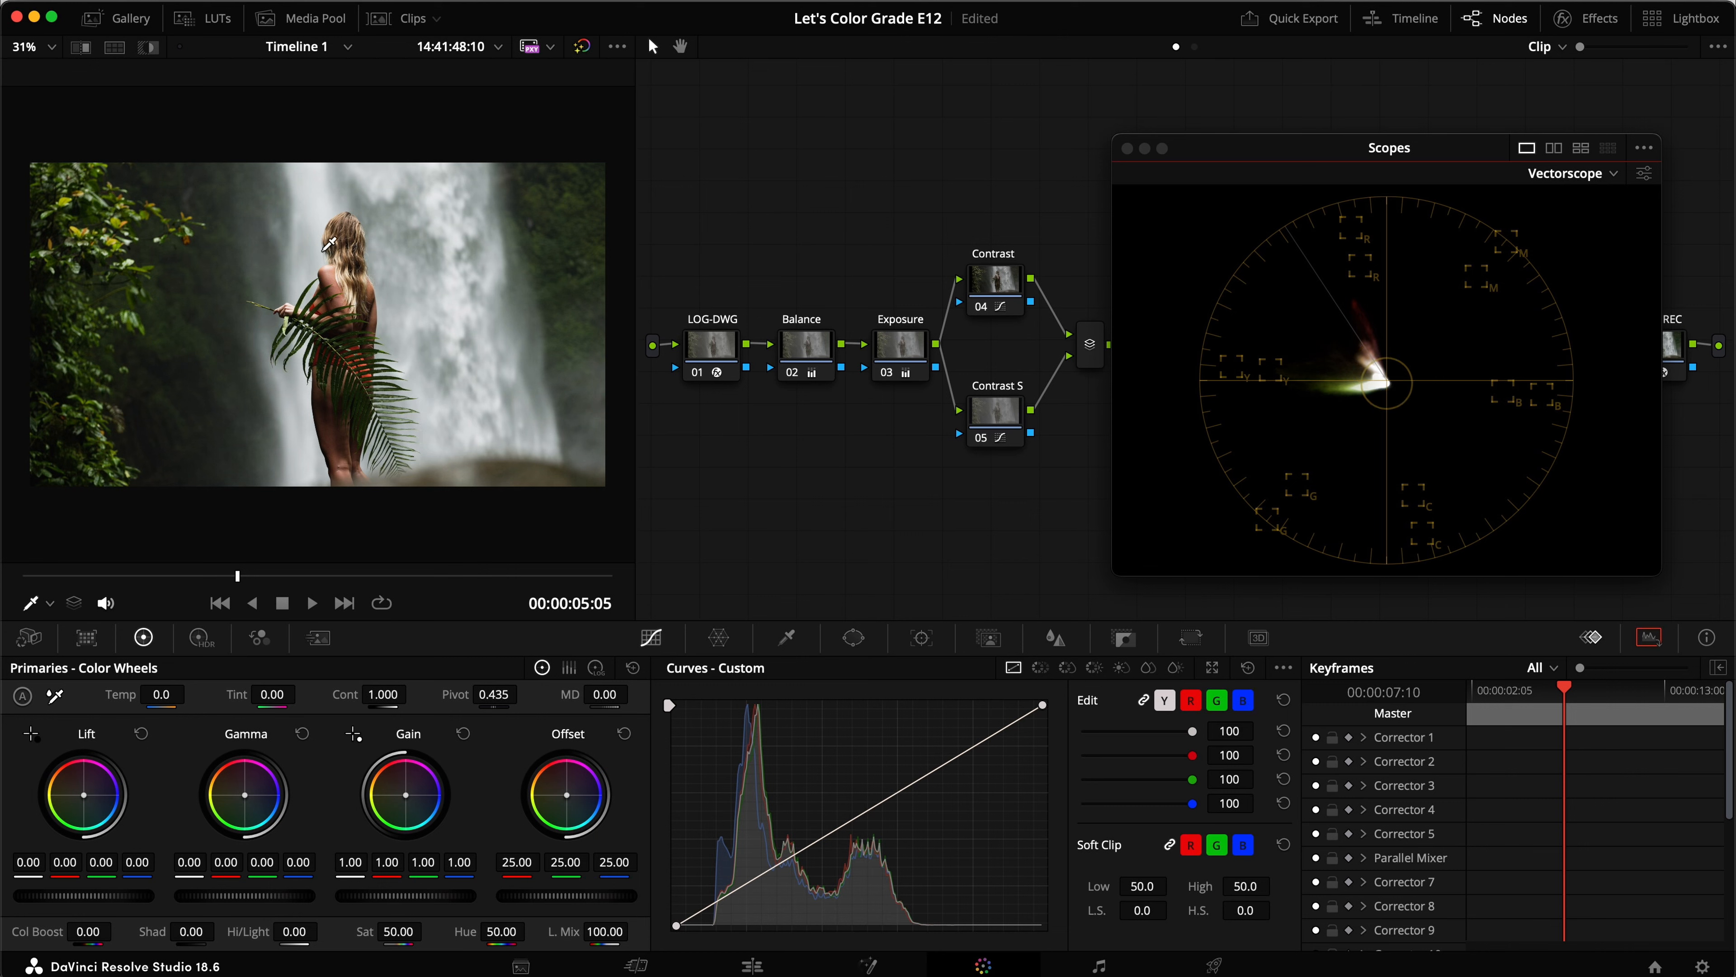
pyautogui.scroll(3, 329, 243)
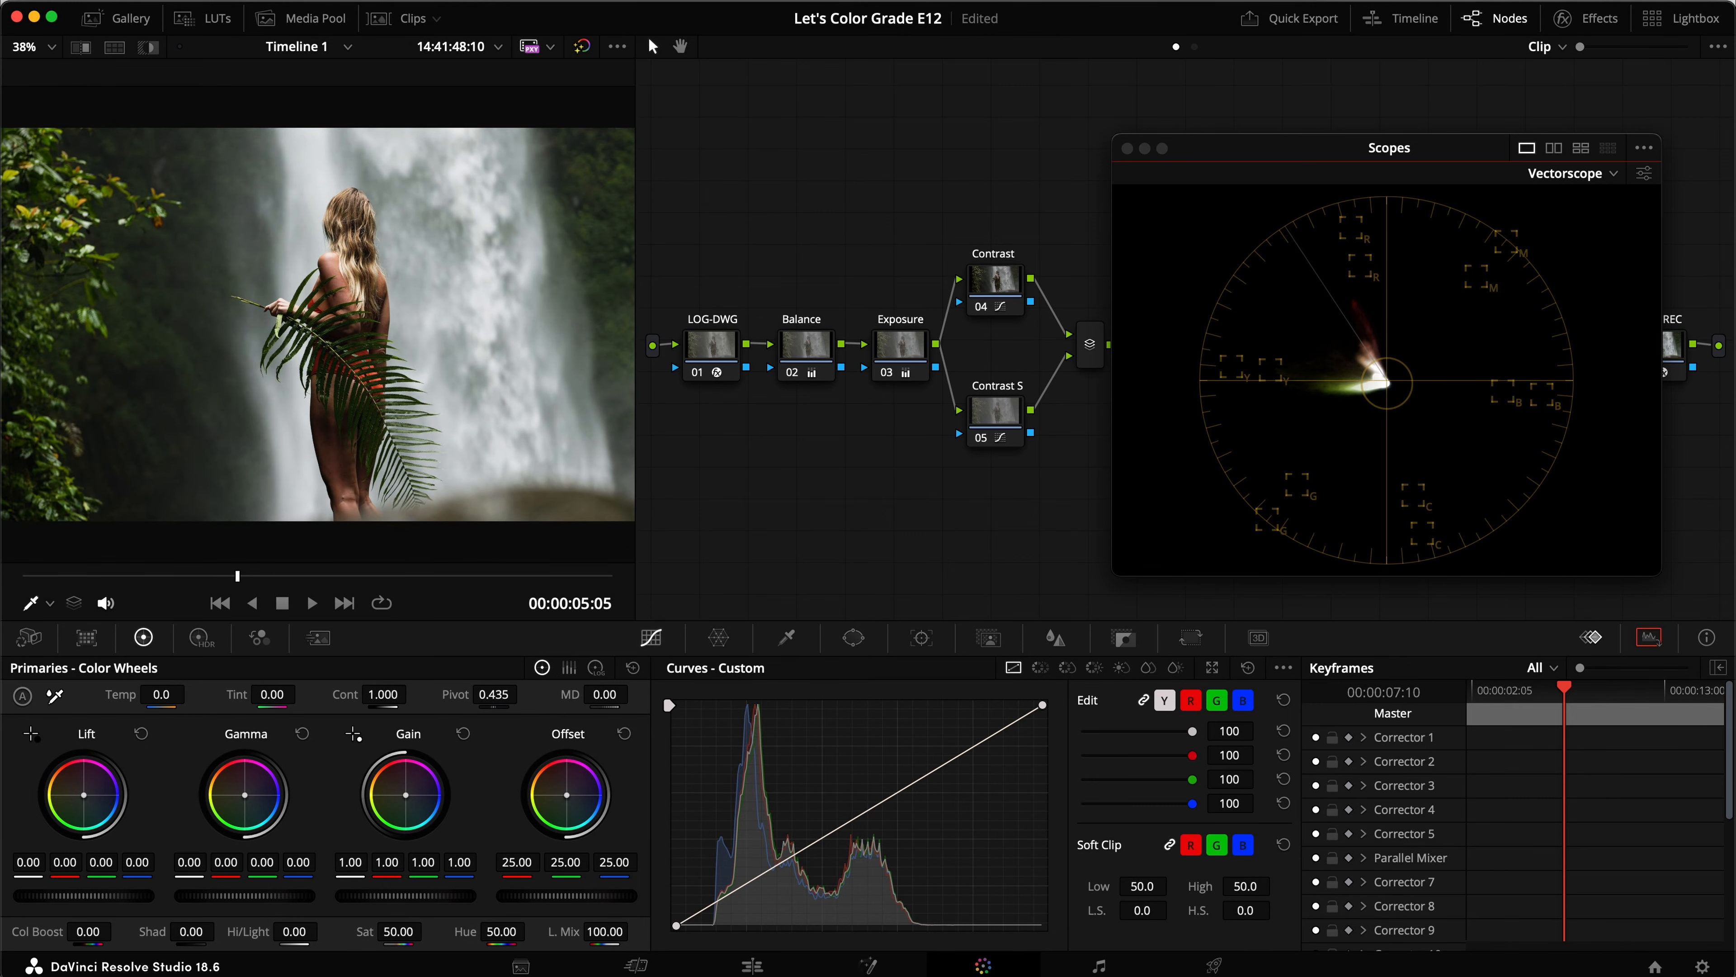
pyautogui.scroll(-3, 328, 243)
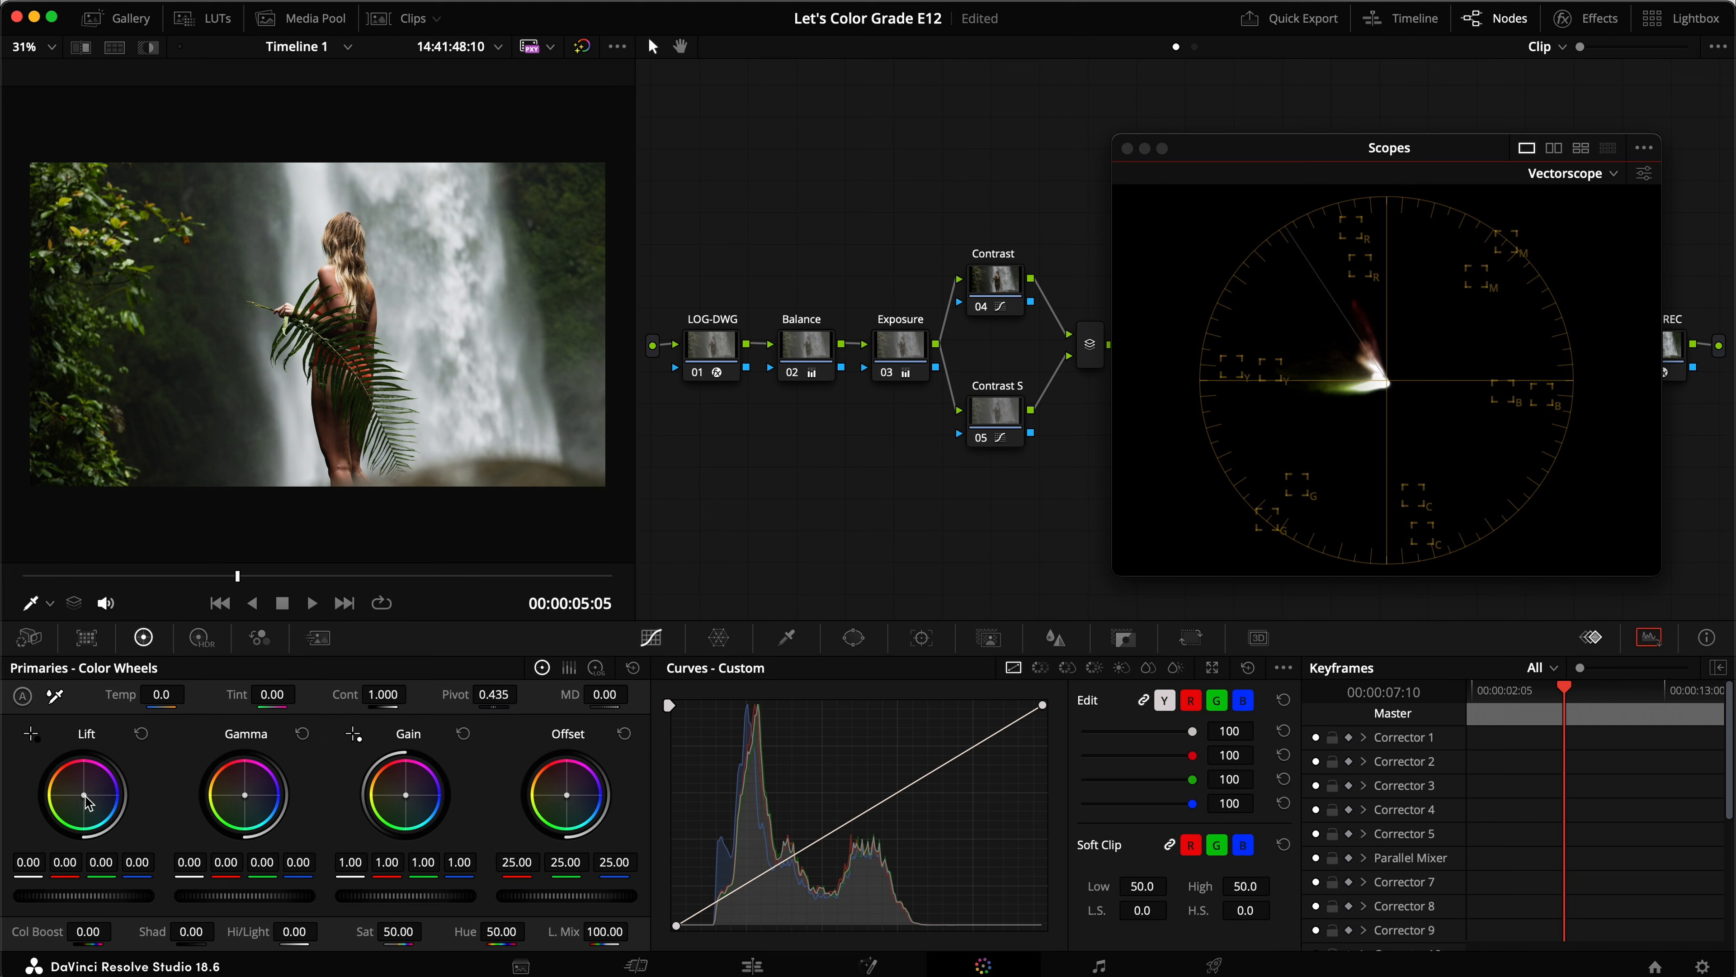
pyautogui.moveTo(139, 868)
pyautogui.mouseDown()
pyautogui.moveTo(155, 865)
pyautogui.moveTo(113, 866)
pyautogui.mouseUp()
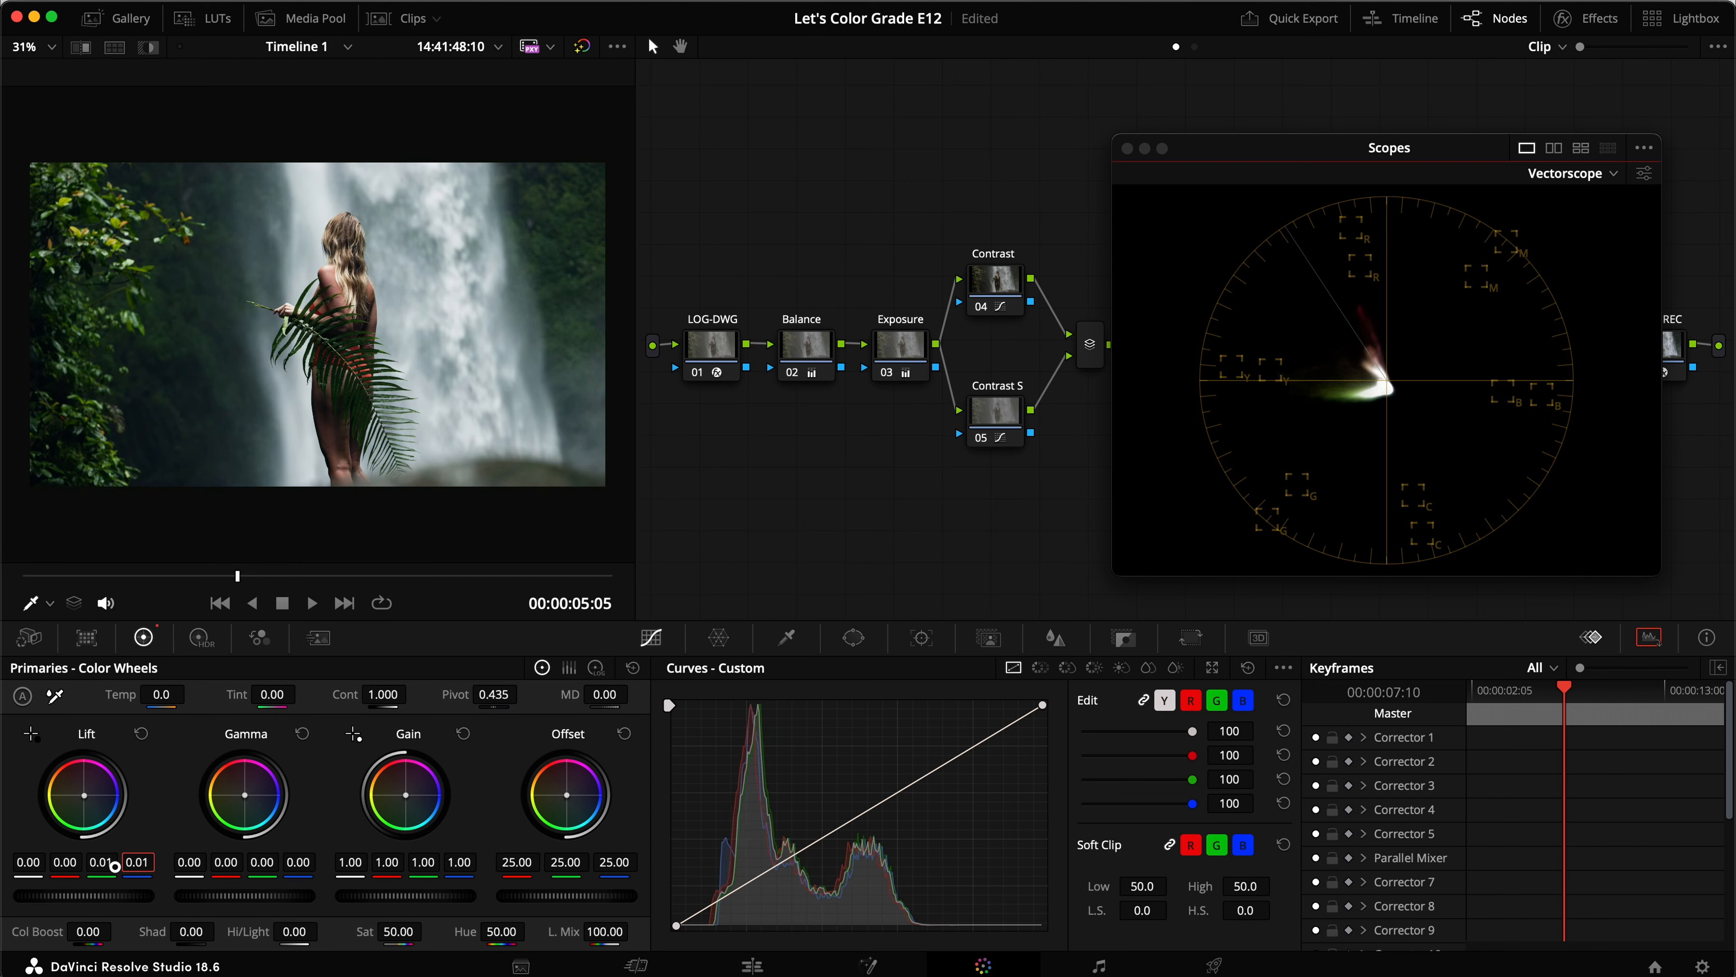
# Compare the image with the Primaries Lift adjustment off and on, in full screen and close up, and save the project
pyautogui.press('super+d')
pyautogui.press('super+f')
pyautogui.press('super+d')
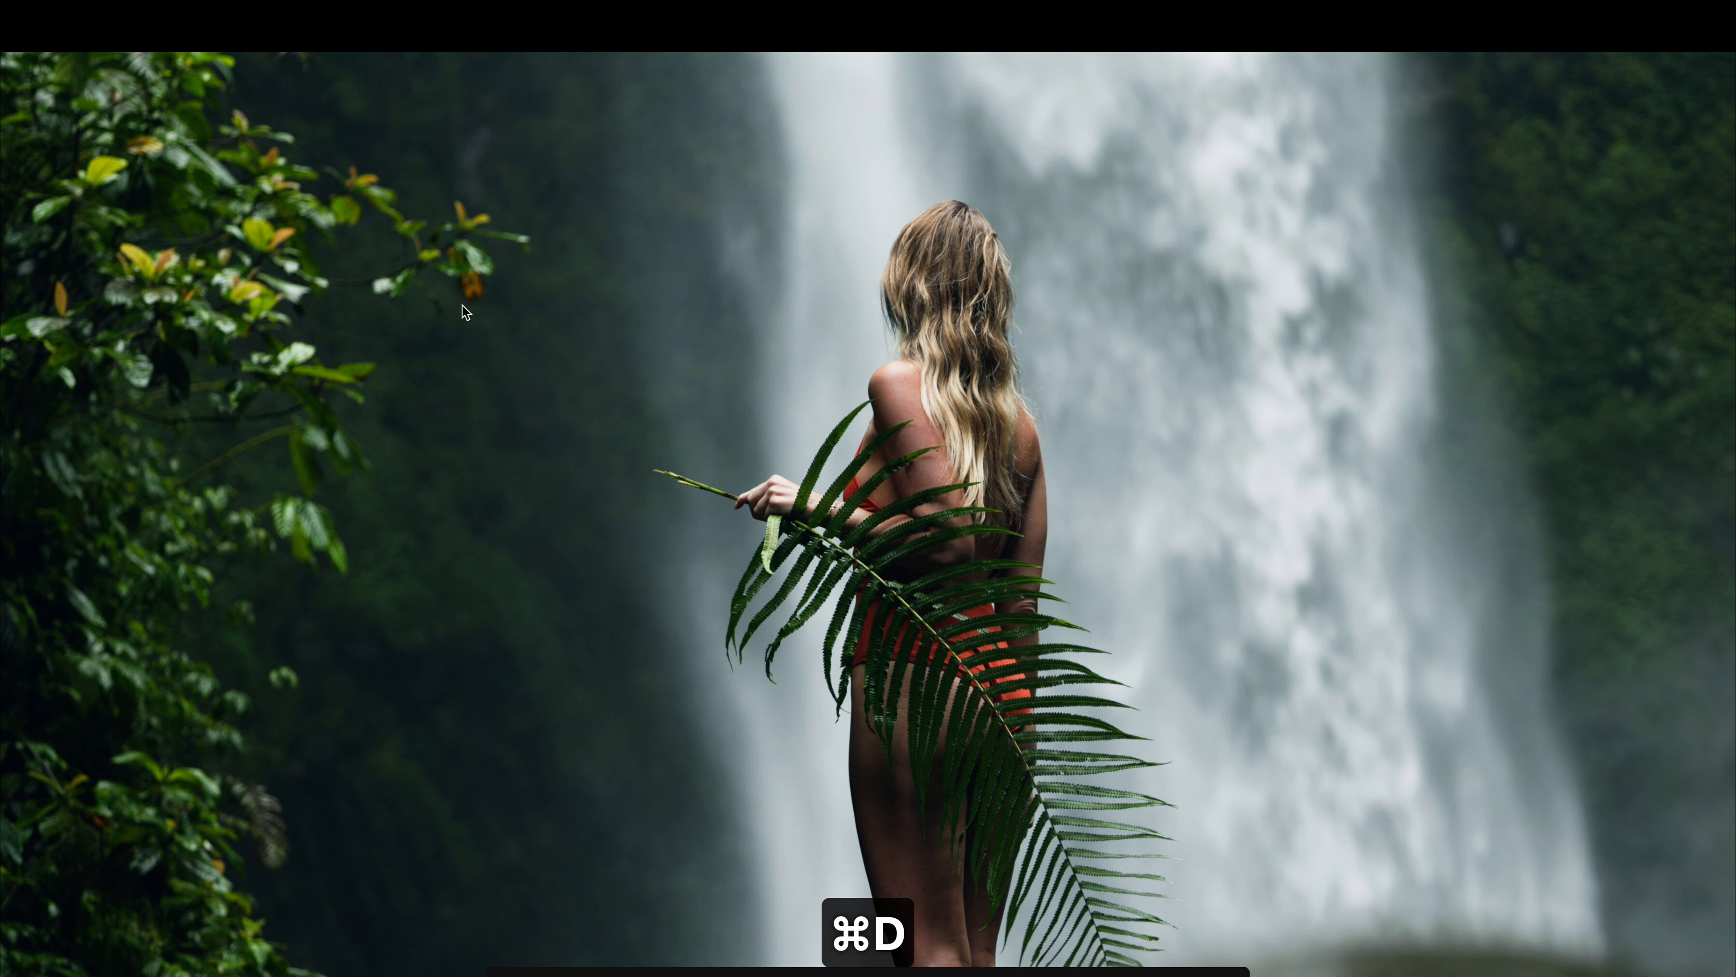
pyautogui.press('Escape')
pyautogui.press('super+s')
pyautogui.scroll(2, 360, 222)
pyautogui.press('super+d')
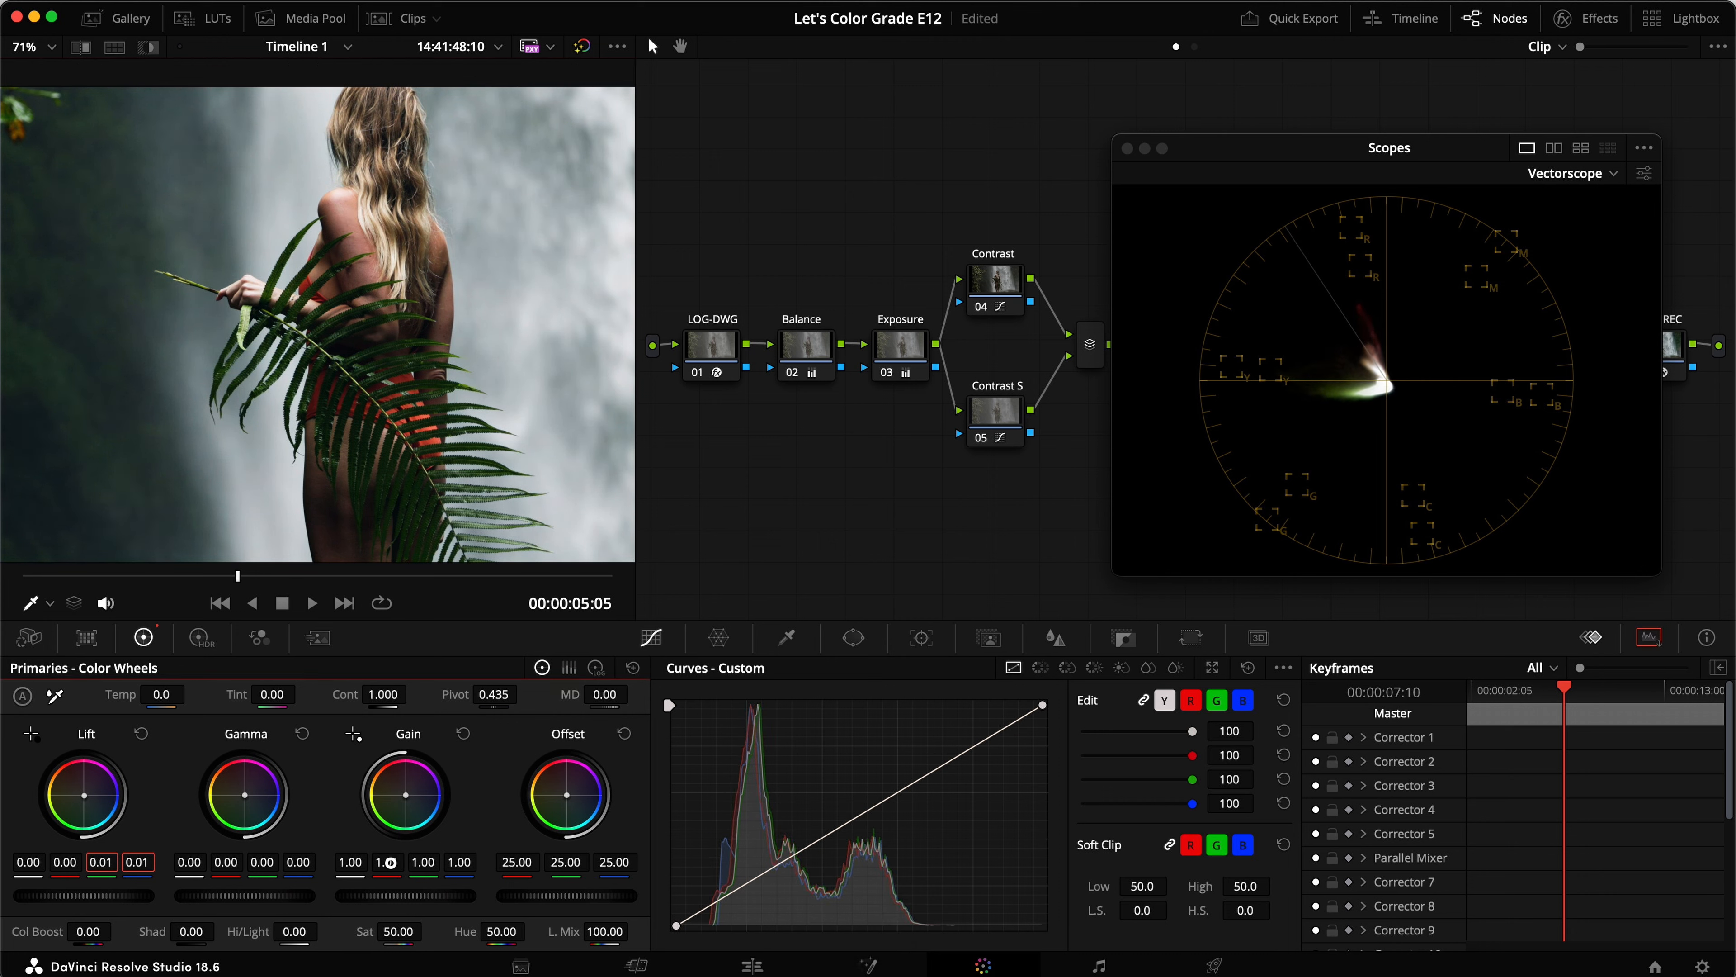
# Set the Primaries node's green Gain to 0.98 and its blue Gain to 0.96
pyautogui.moveTo(389, 864)
pyautogui.mouseDown()
pyautogui.moveTo(425, 863)
pyautogui.moveTo(395, 866)
pyautogui.mouseUp()
pyautogui.click(463, 733)
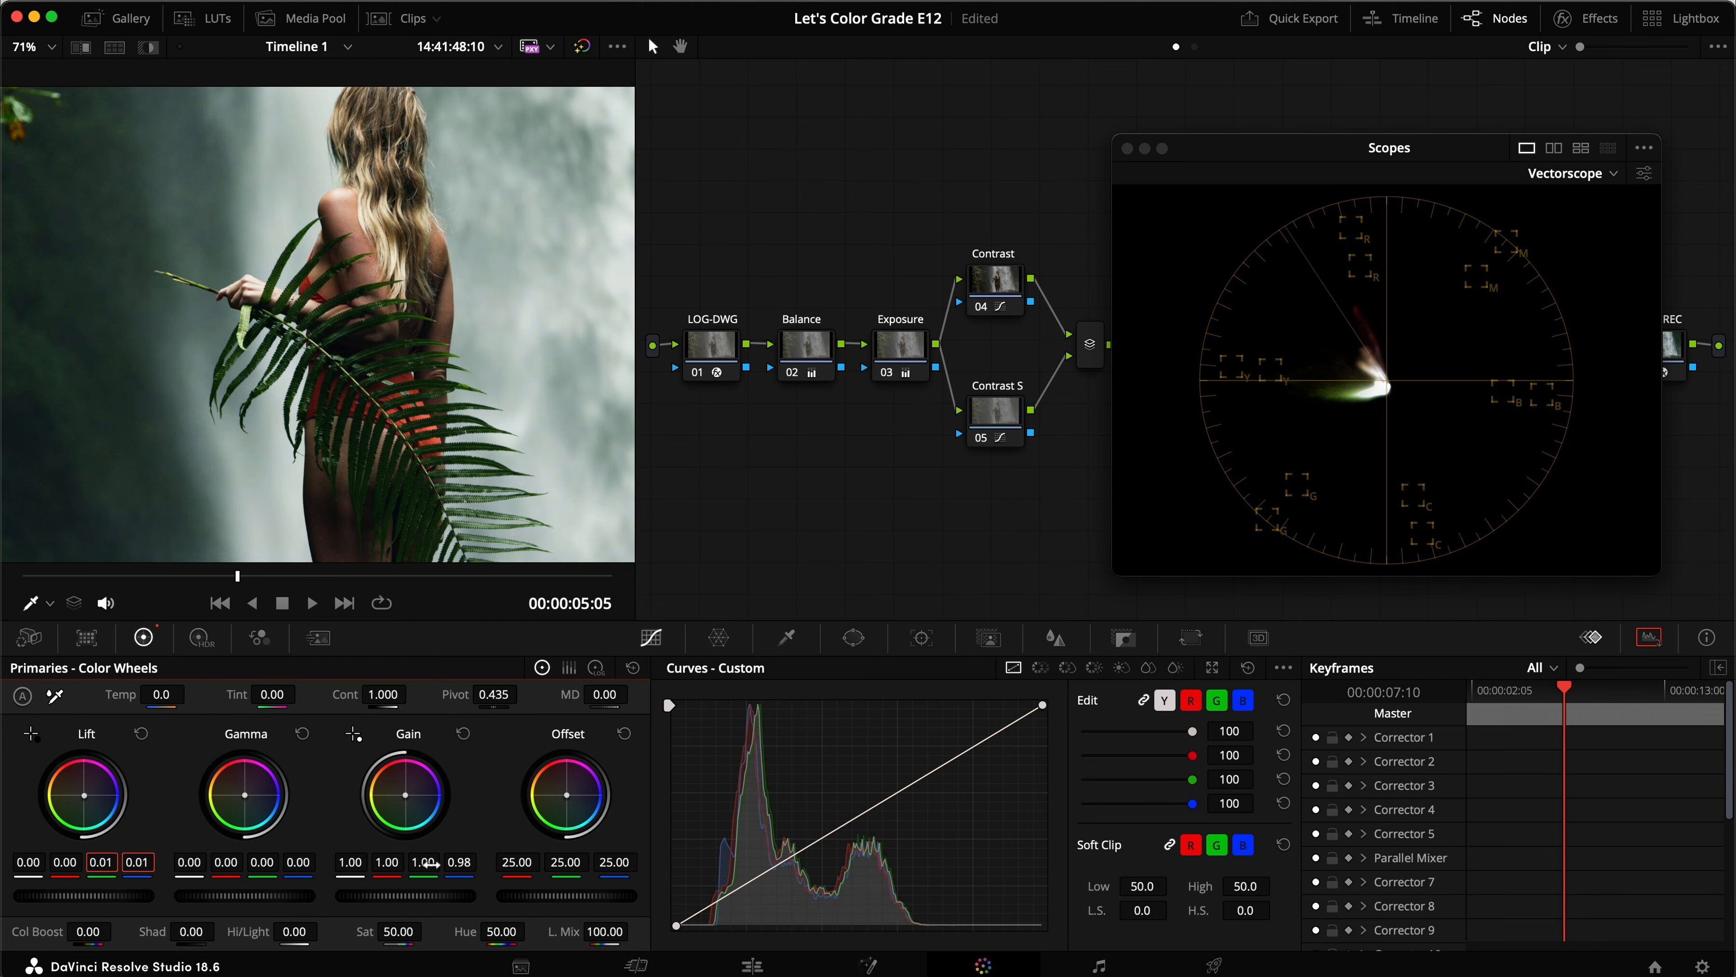
pyautogui.press('super+d')
pyautogui.press('super+d')
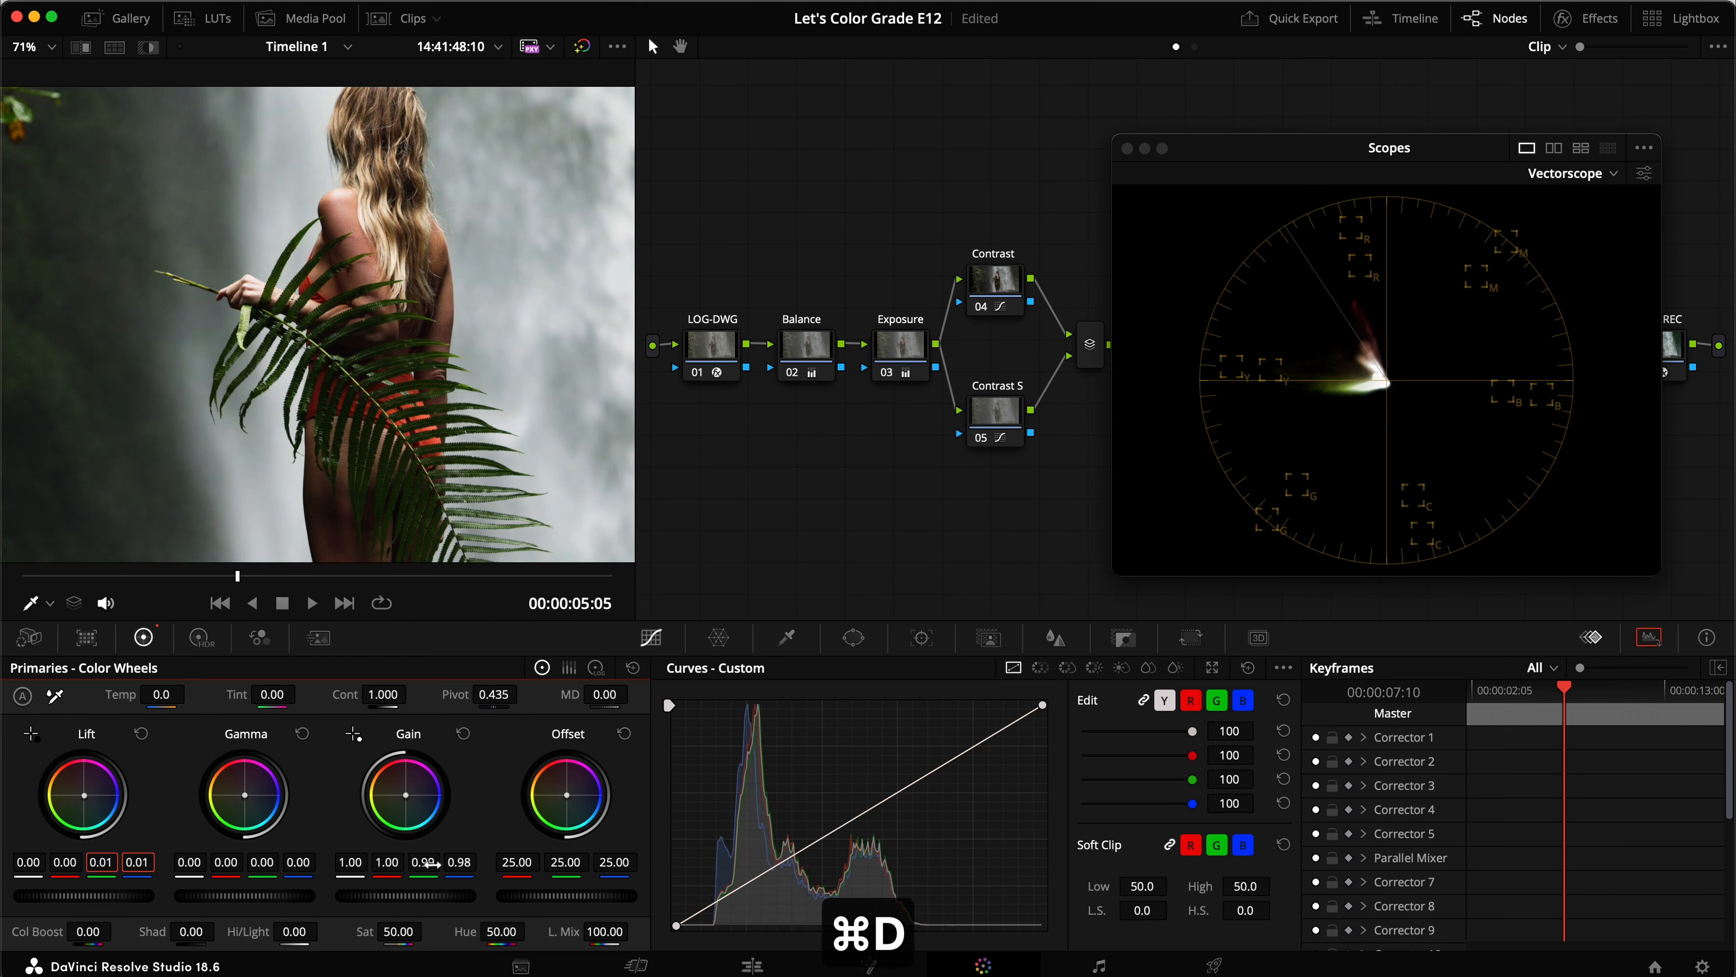
pyautogui.moveTo(455, 860); pyautogui.dragTo(426, 864)
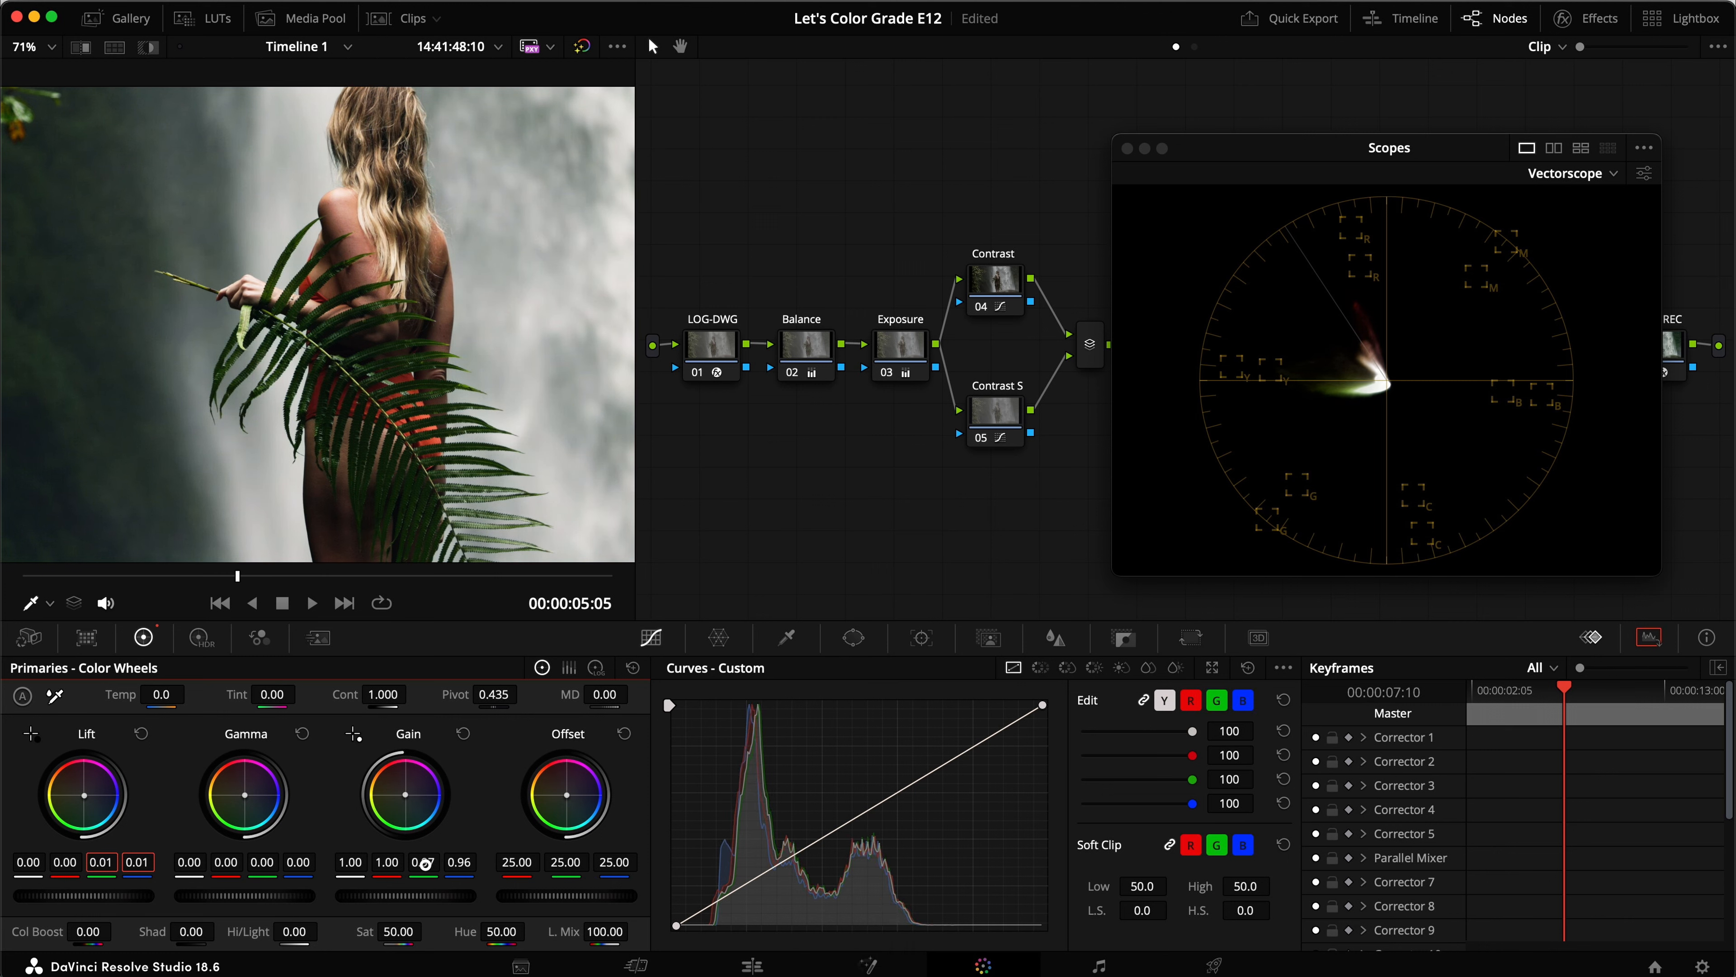
# Compare the image with the Primaries Lift and Gain adjustments off and on, including in full screen, and save the project
pyautogui.press('super+d')
pyautogui.press('super+d')
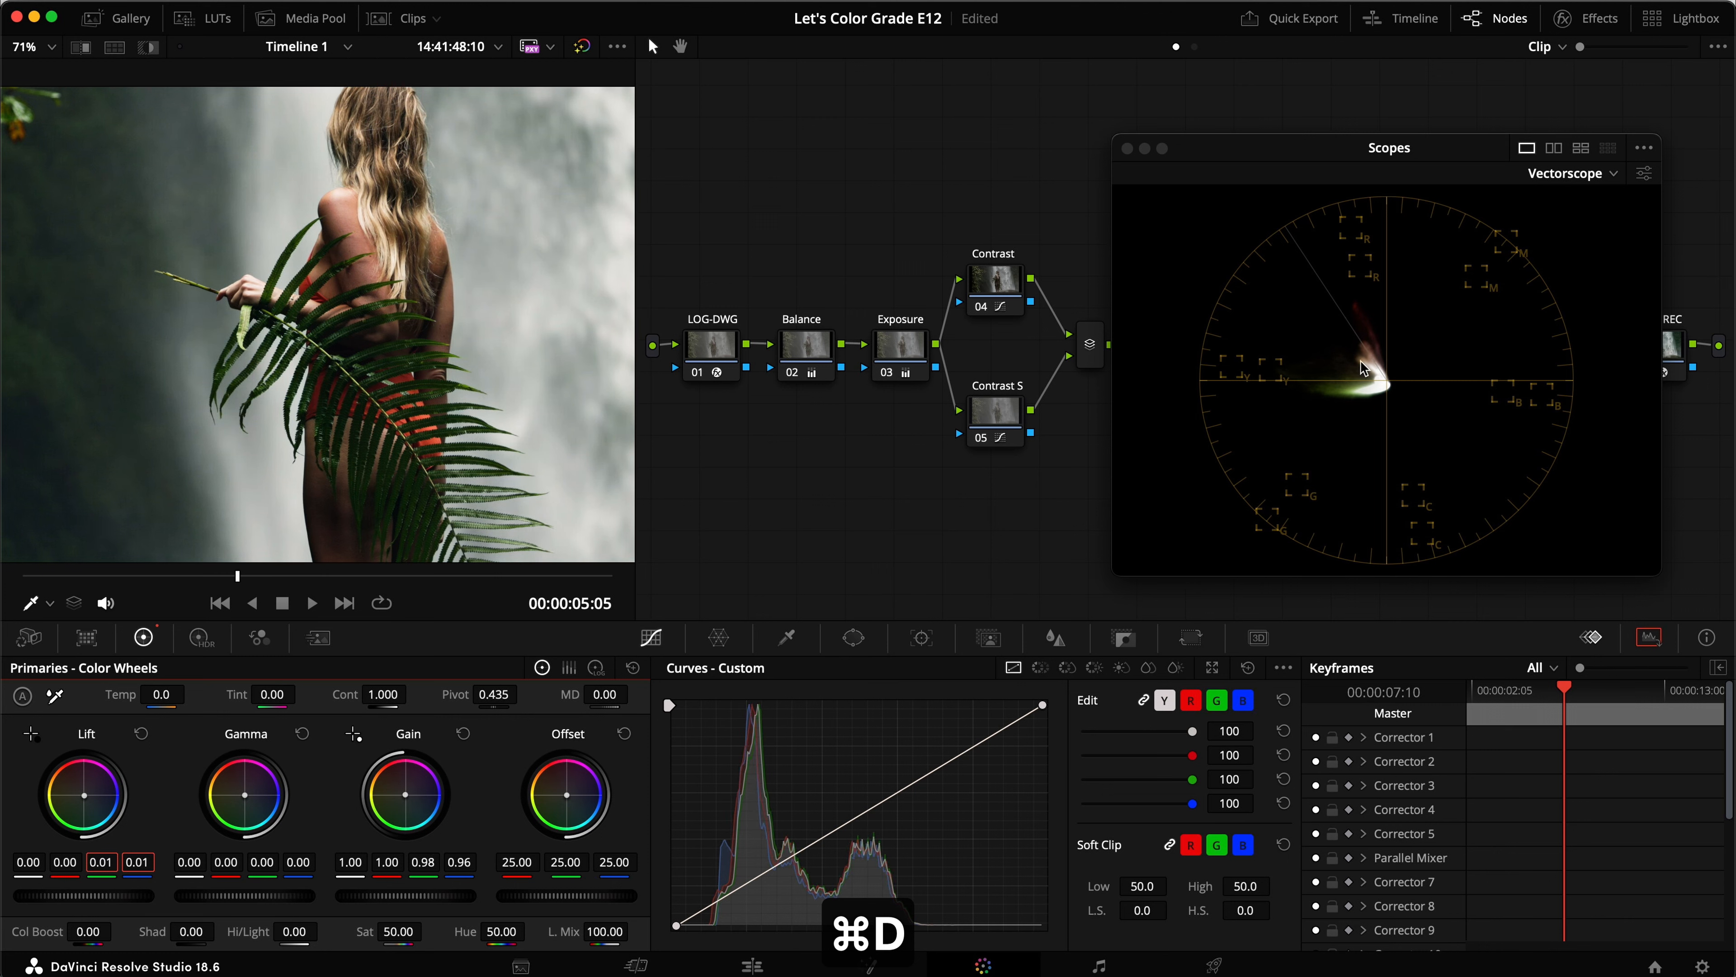
pyautogui.press('super+d')
pyautogui.press('super+d')
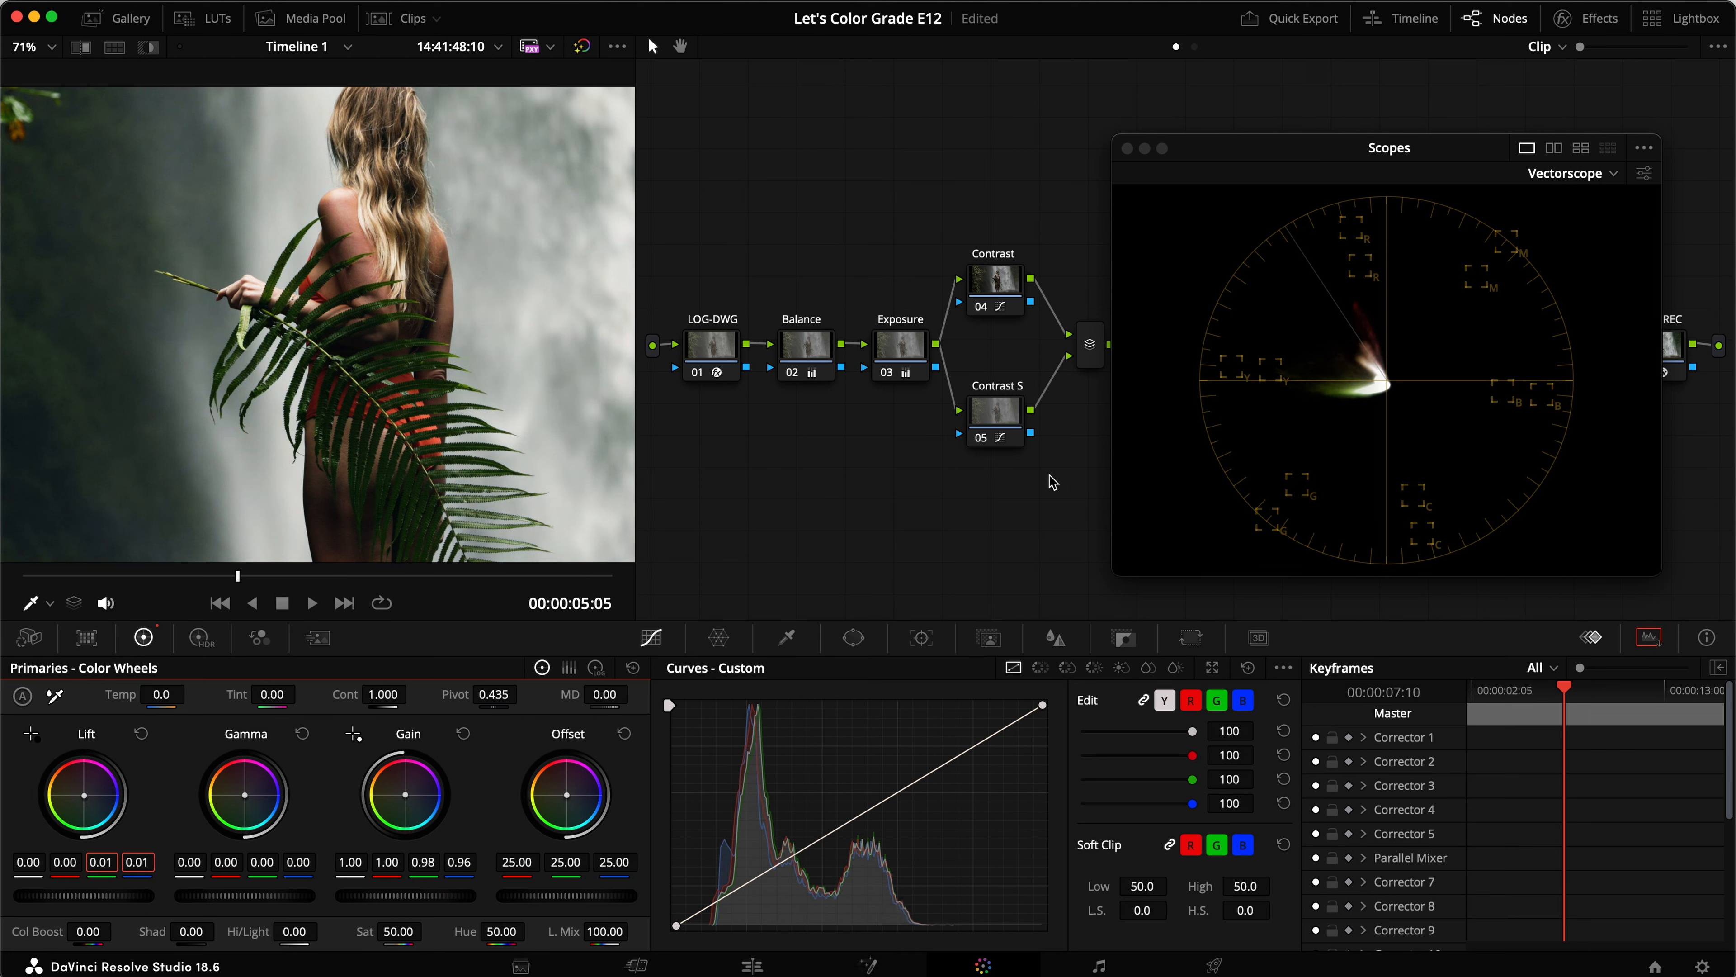
pyautogui.press('super+d')
pyautogui.scroll(-4, 542, 388)
pyautogui.press('super+f')
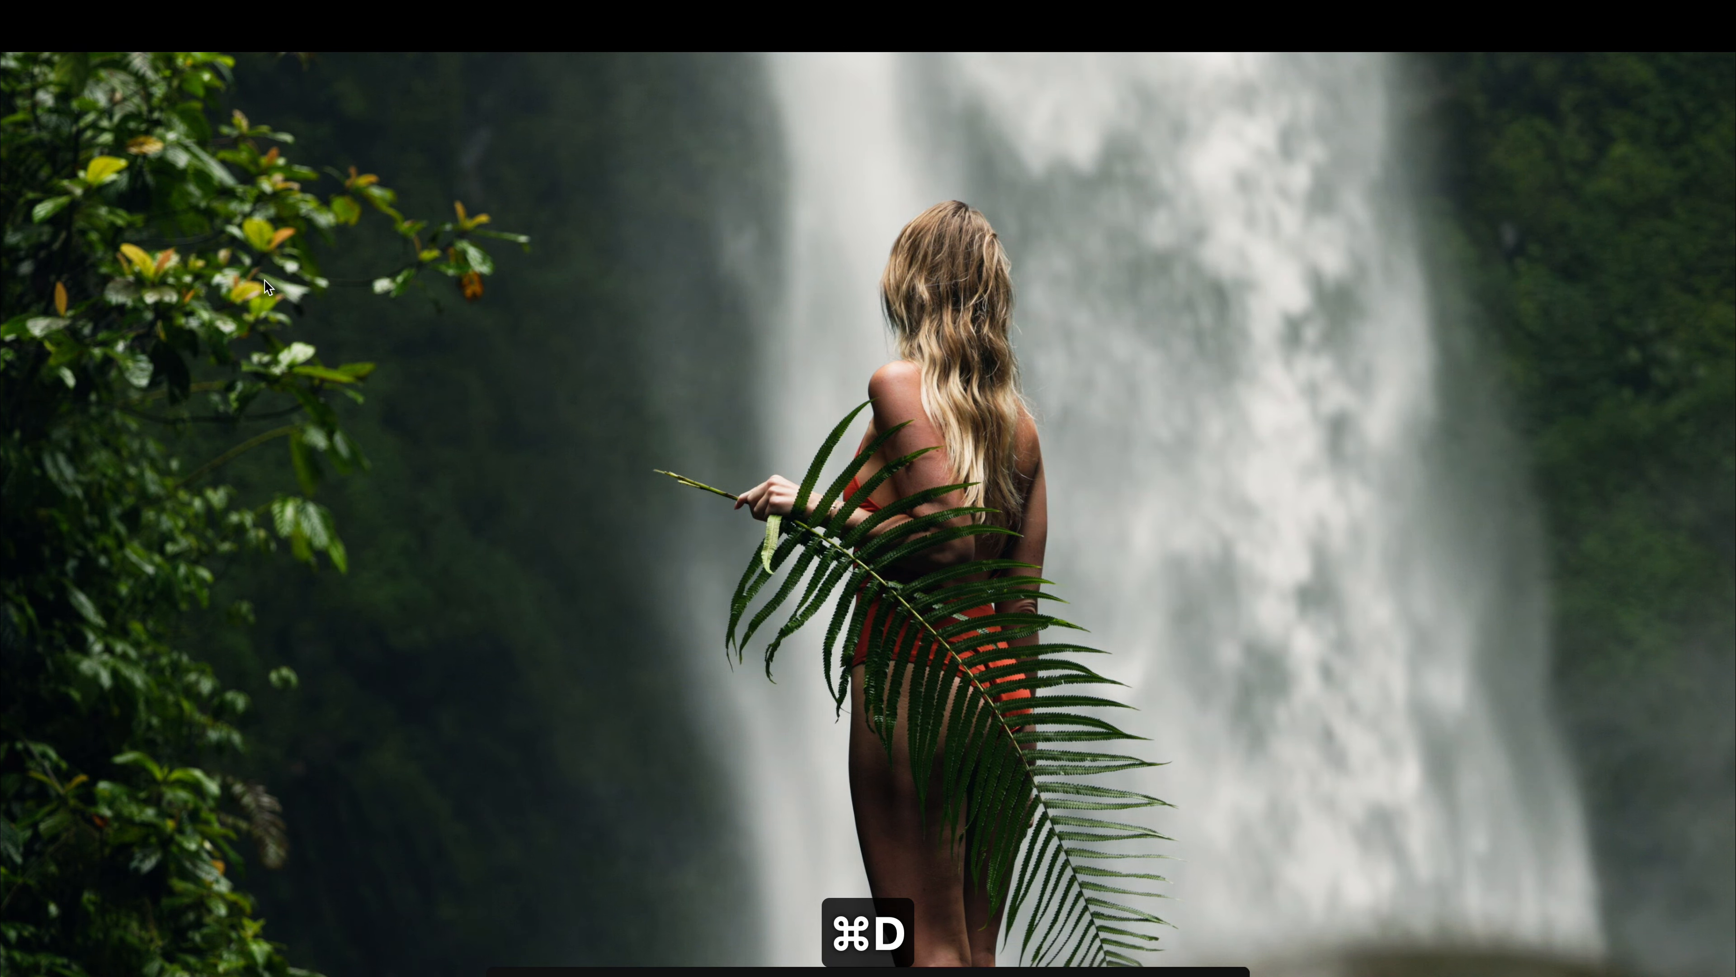
pyautogui.press('Escape')
pyautogui.press('super+s')
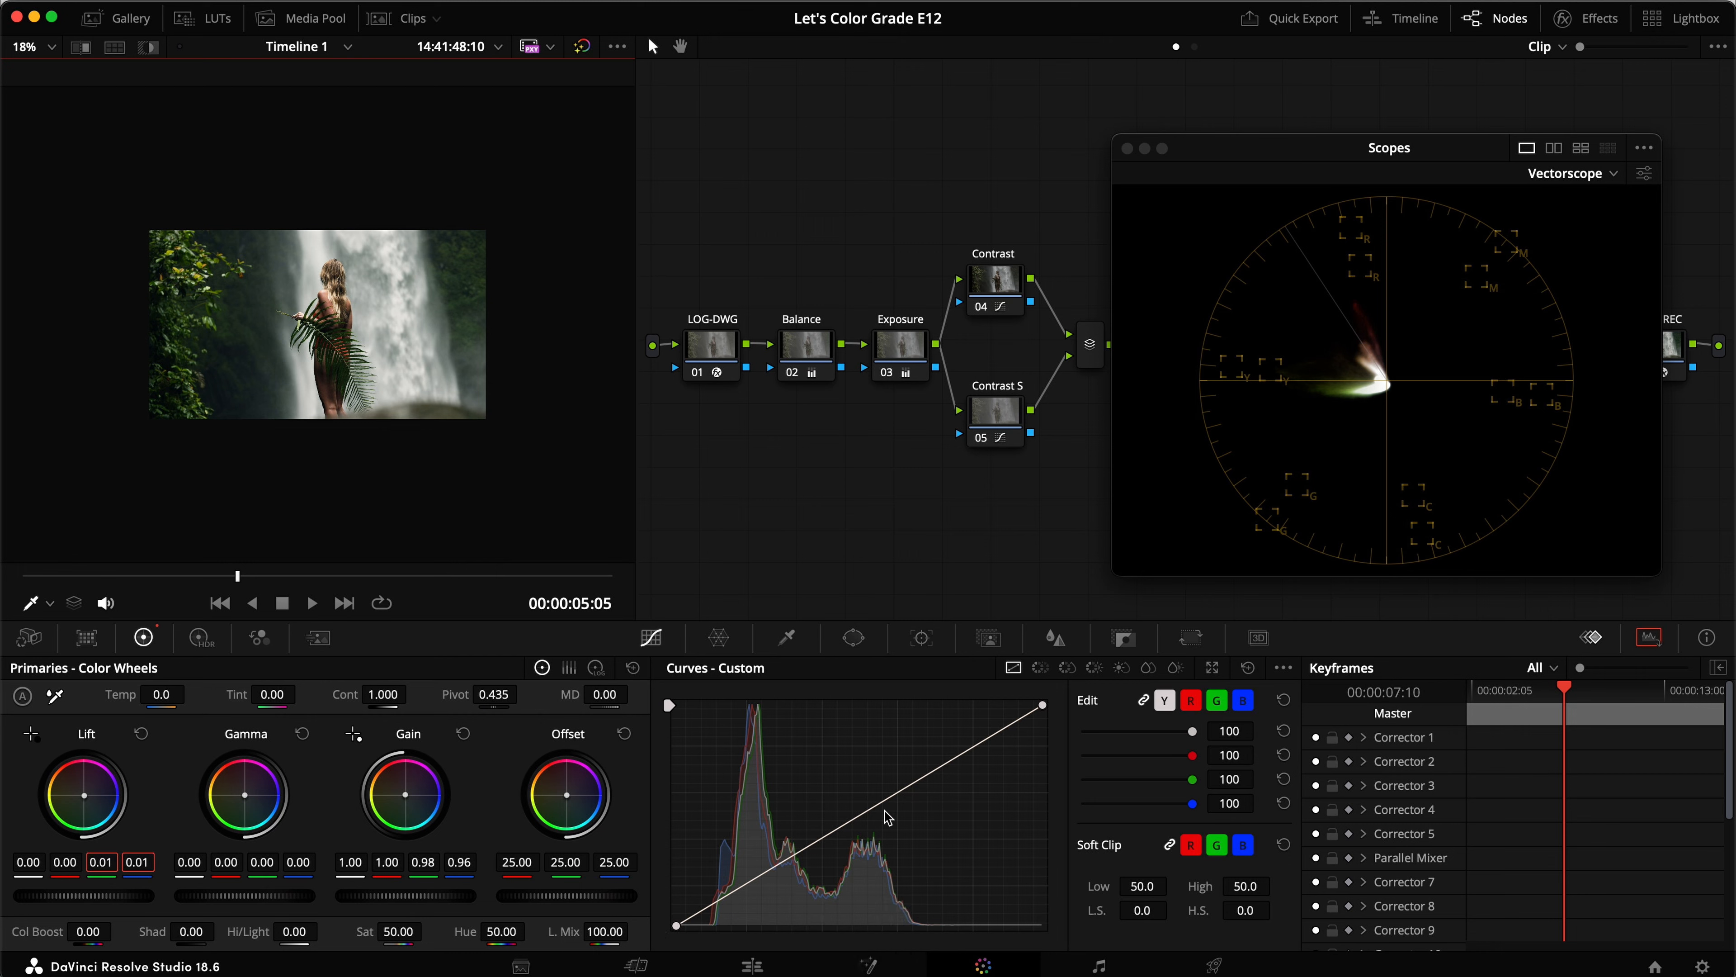
pyautogui.press('super+d')
pyautogui.press('super+s')
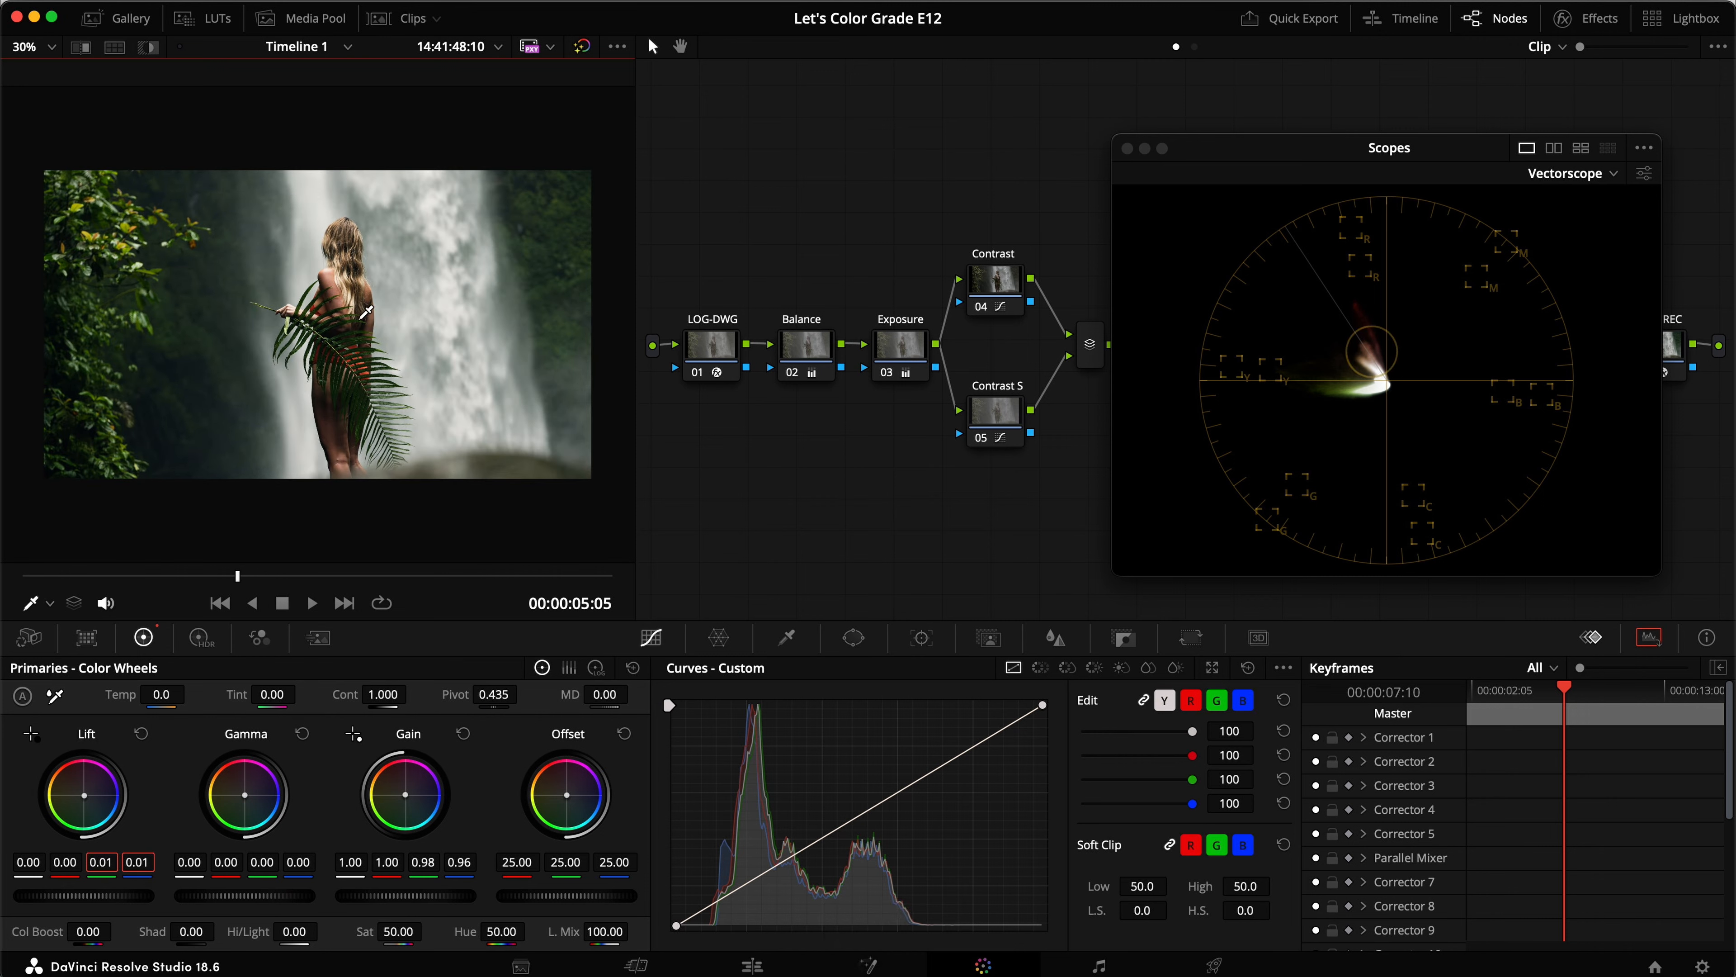
# Move the floating scopes clear of the Curves node, select that node, and show its Hue Vs Hue curve
pyautogui.moveTo(1210, 149); pyautogui.dragTo(1231, 190)
pyautogui.click(1292, 339)
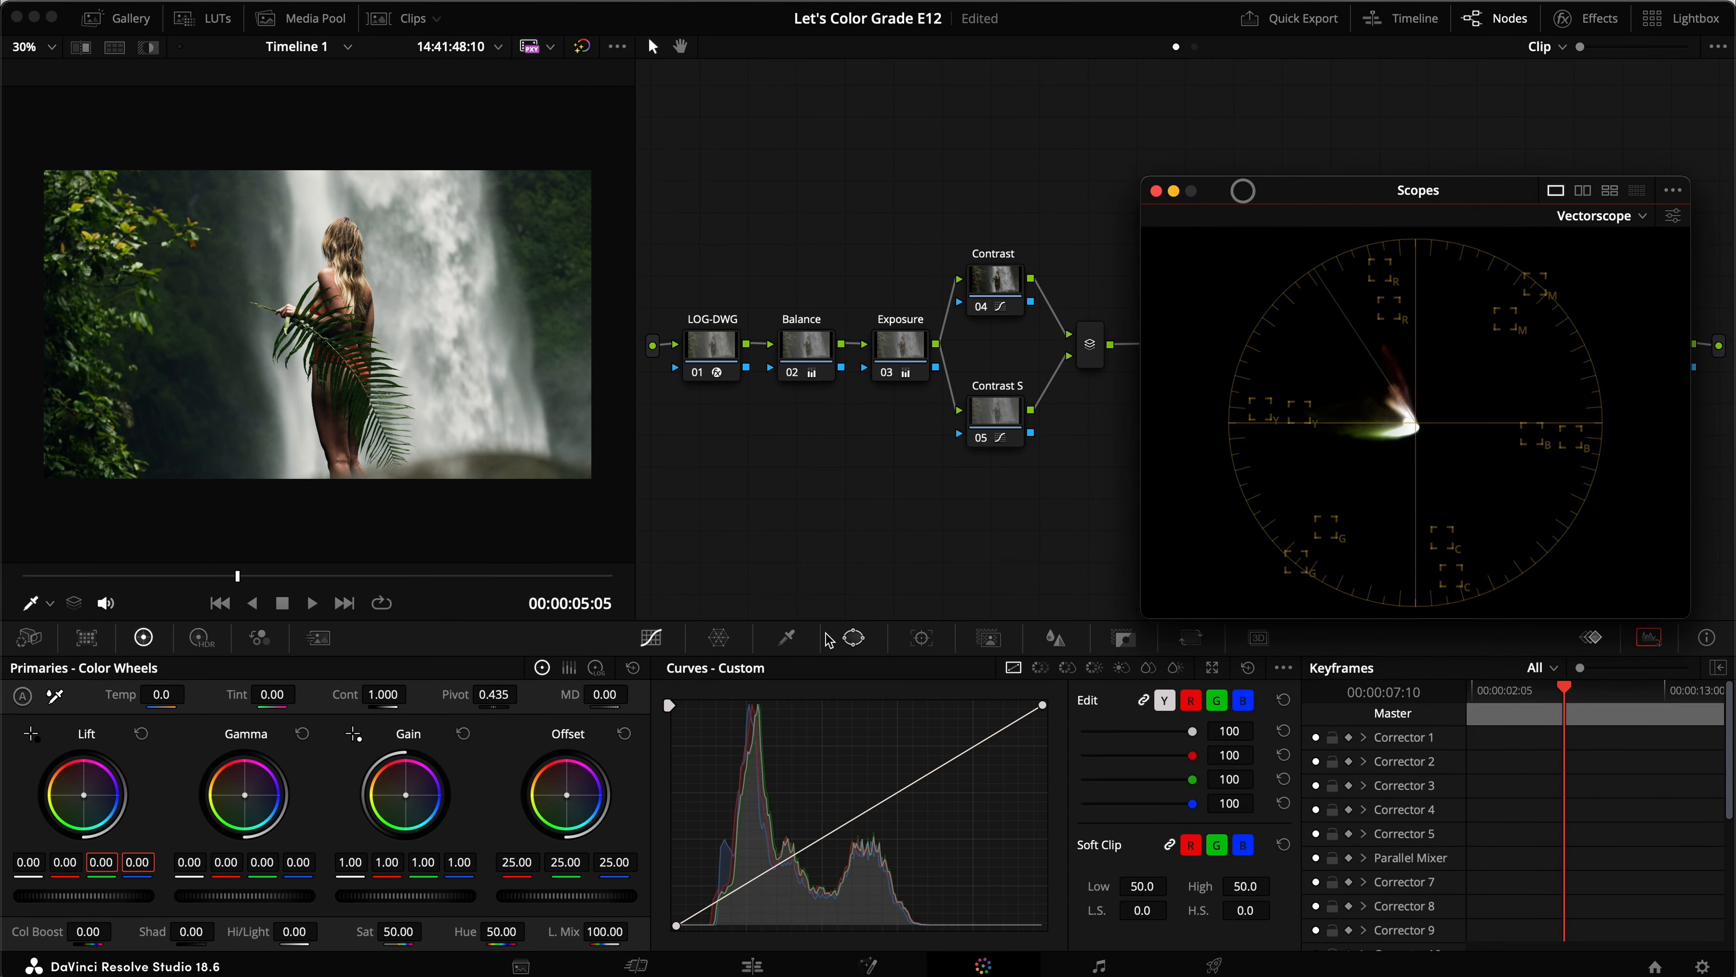
pyautogui.click(1040, 666)
# Examine the woman's skin tones against the vectorscope's skin tone line, switching Show Skin Tone Indicator off and back on
pyautogui.scroll(1, 167, 407)
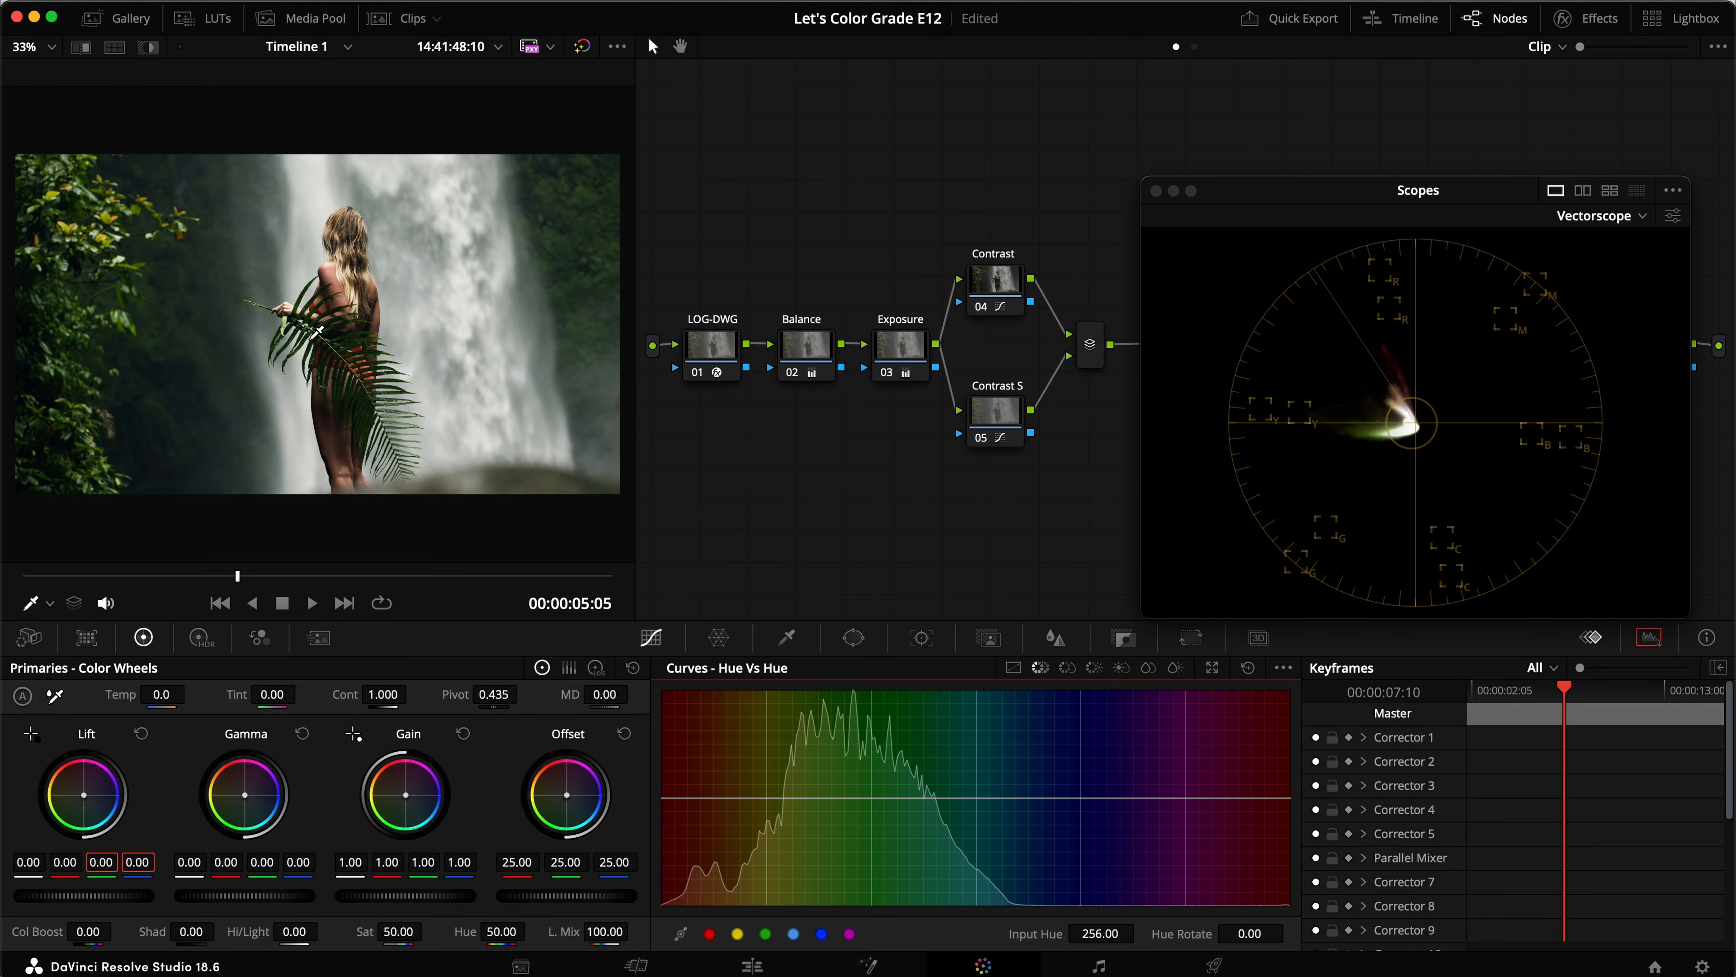
pyautogui.scroll(3, 343, 243)
pyautogui.scroll(-2, 345, 241)
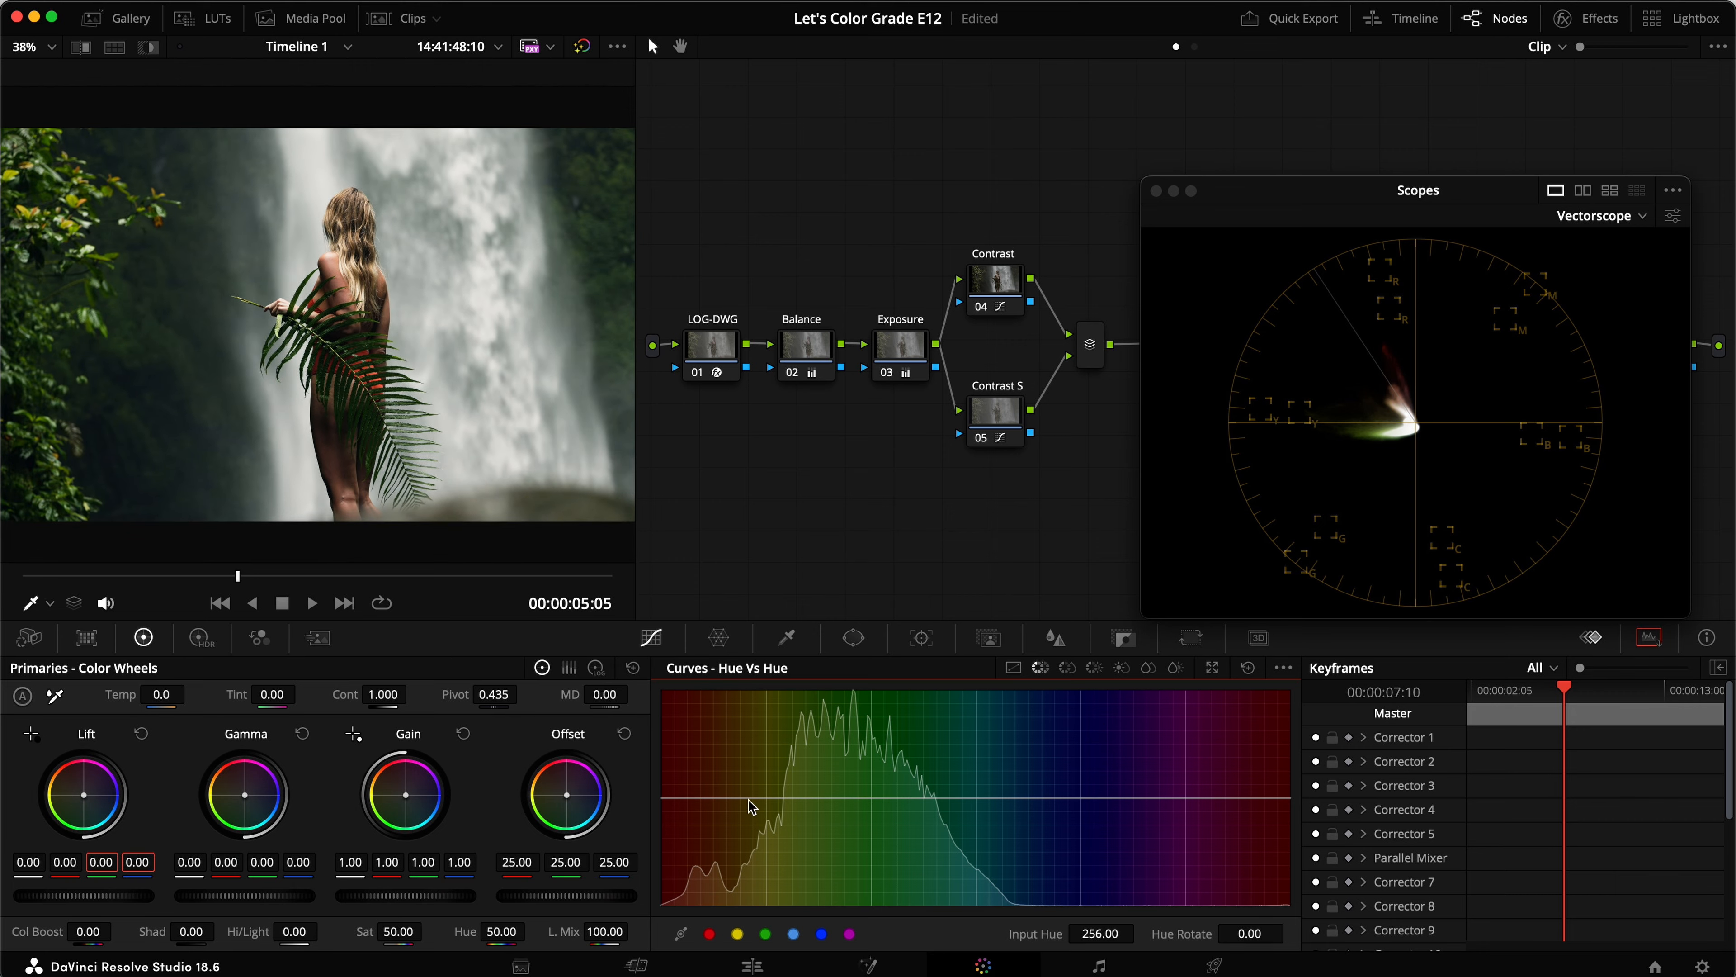
pyautogui.scroll(4, 348, 287)
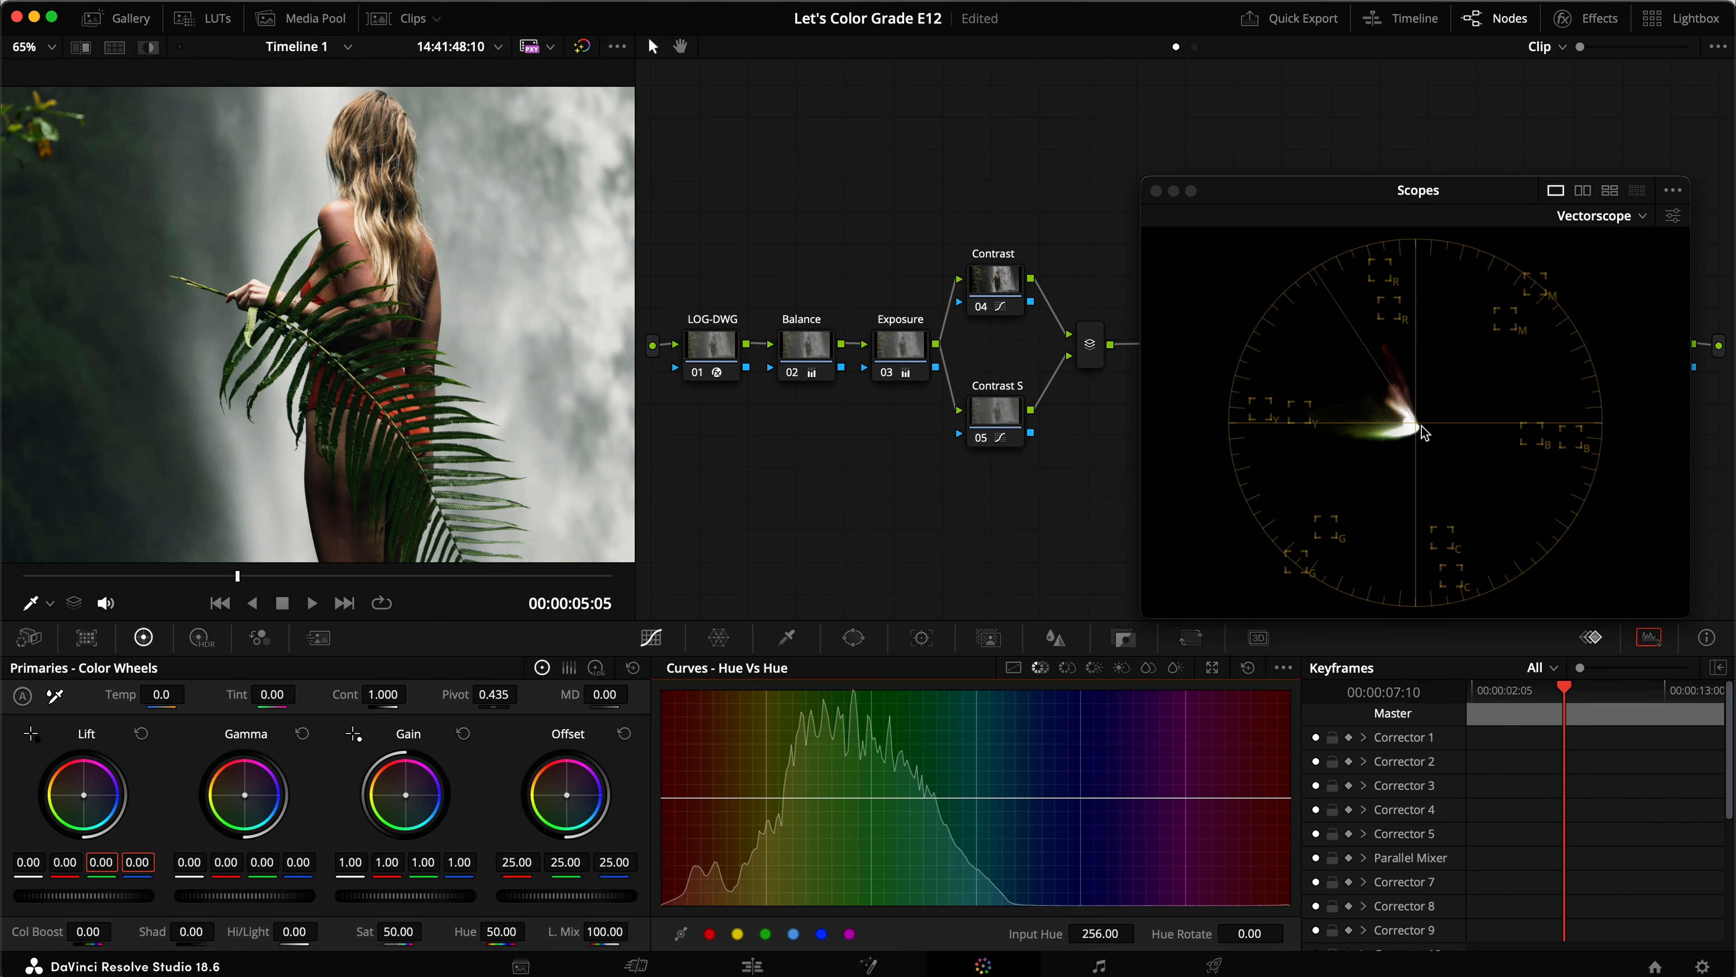
pyautogui.click(1672, 215)
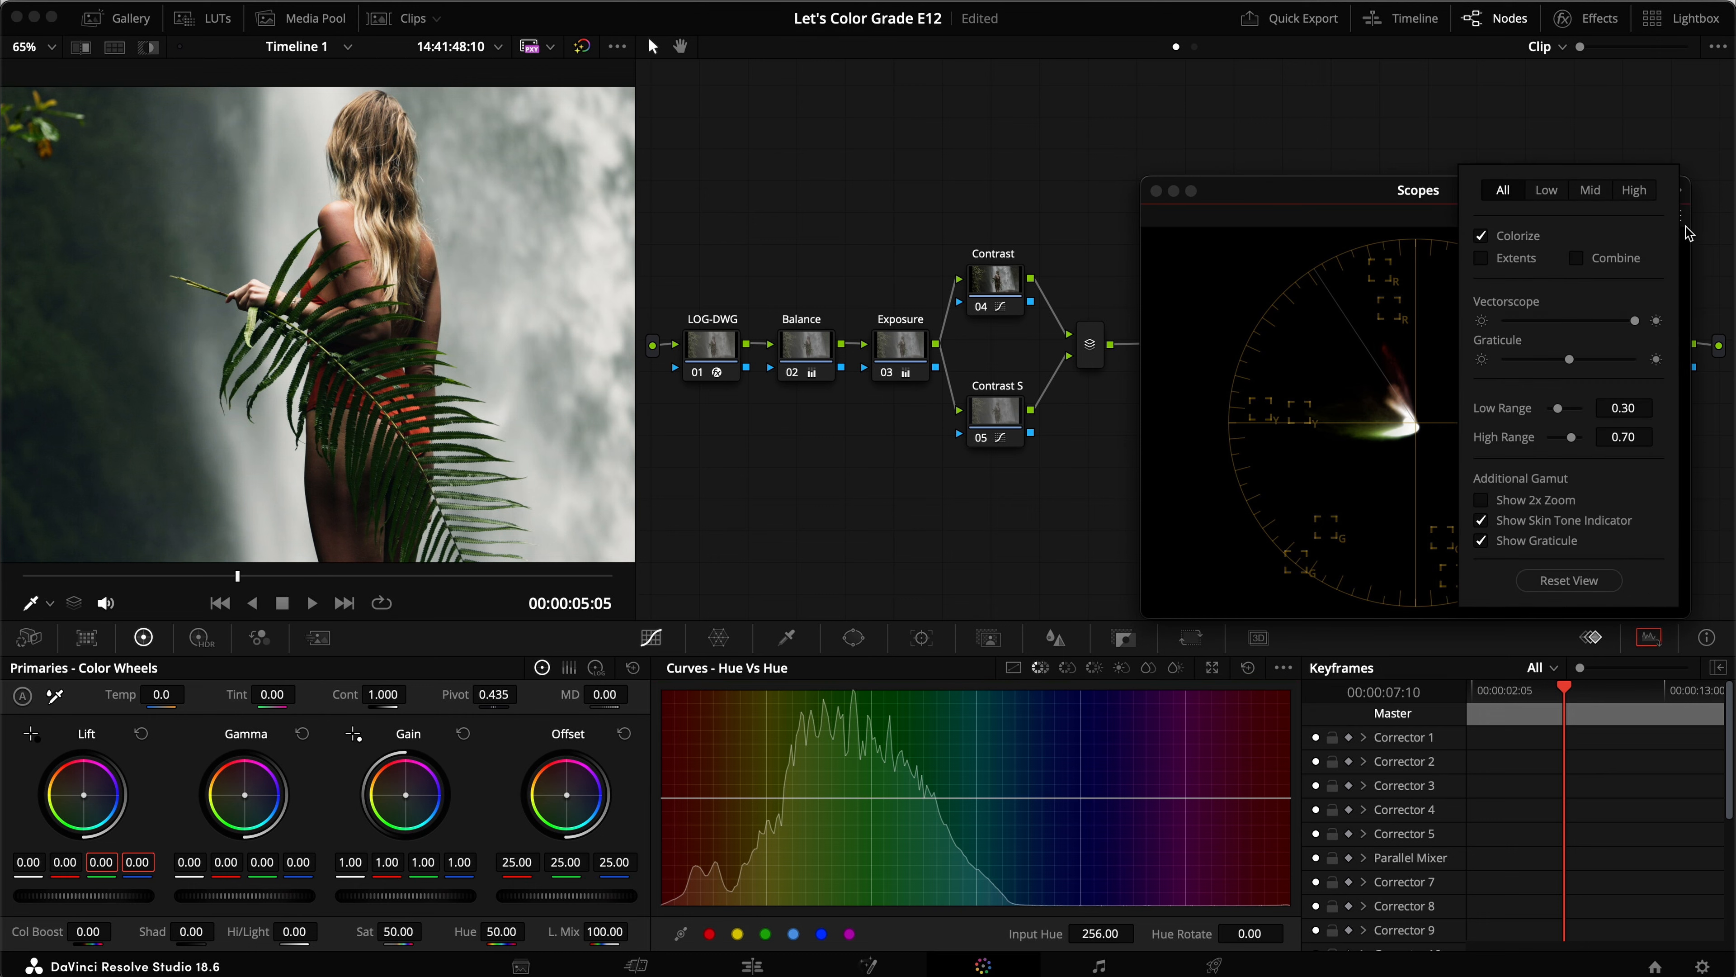
pyautogui.click(1513, 519)
pyautogui.click(1513, 518)
pyautogui.click(1349, 370)
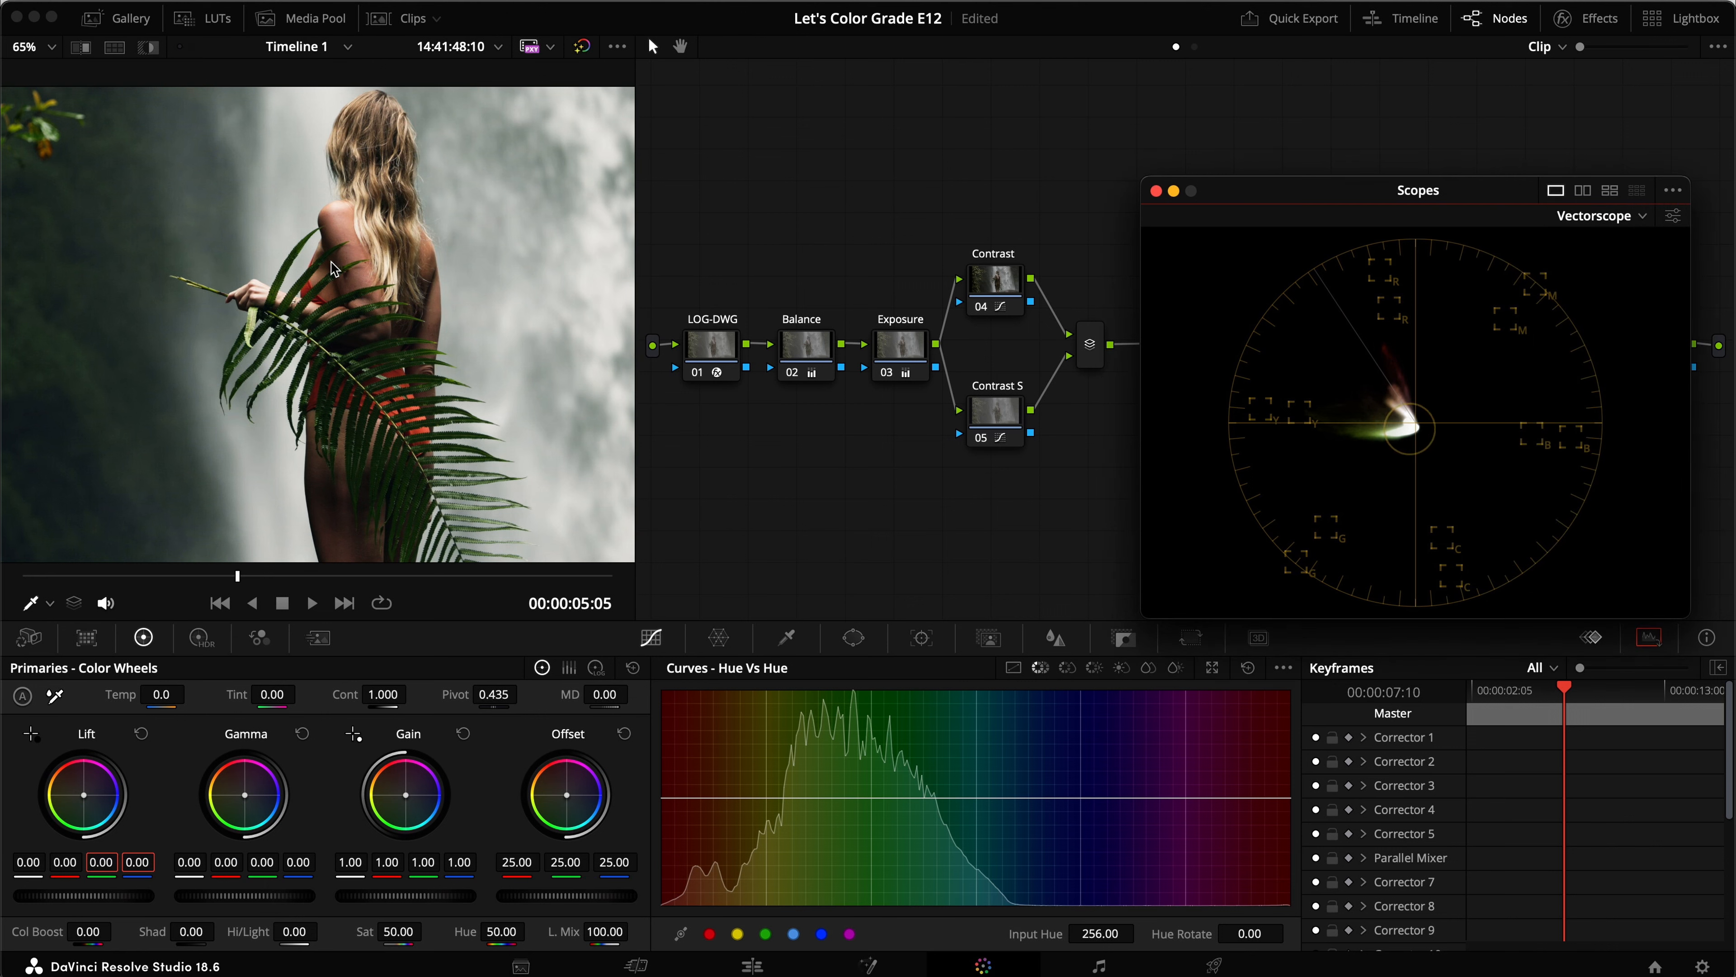
# Set the viewer's on-screen control to Qualifier and check the scopes' Display Qualifier Focus option for sampling the woman's skin on the vectorscope
pyautogui.click(45, 615)
pyautogui.click(55, 660)
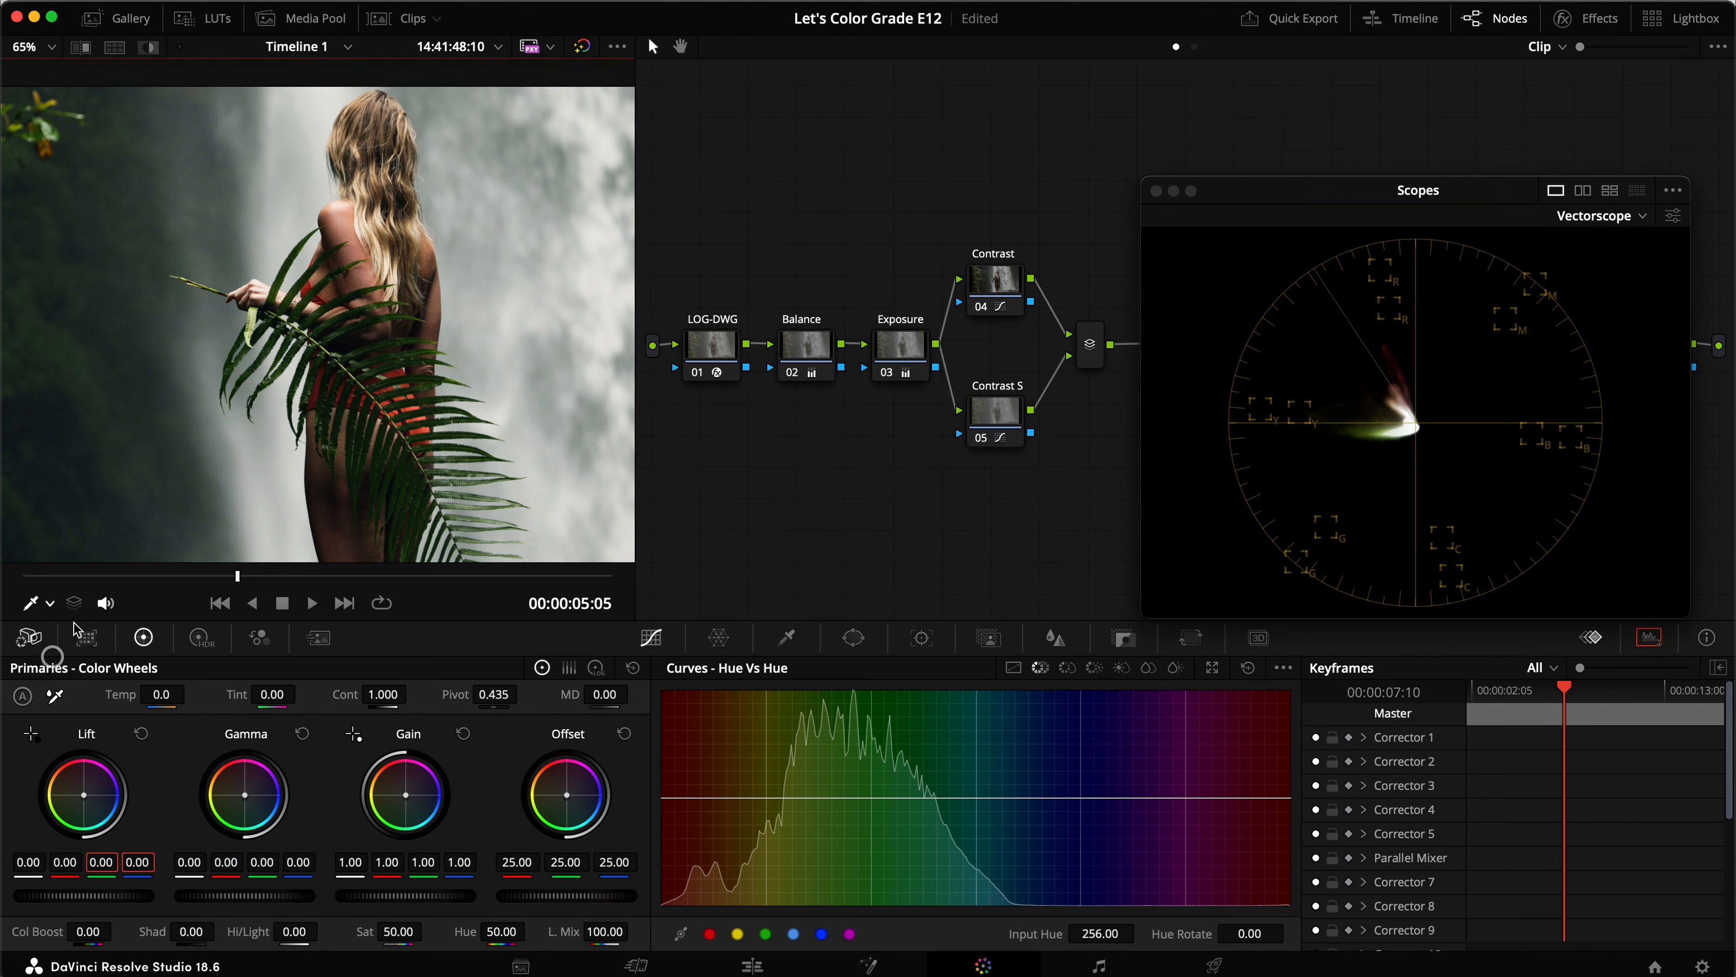
pyautogui.click(1669, 192)
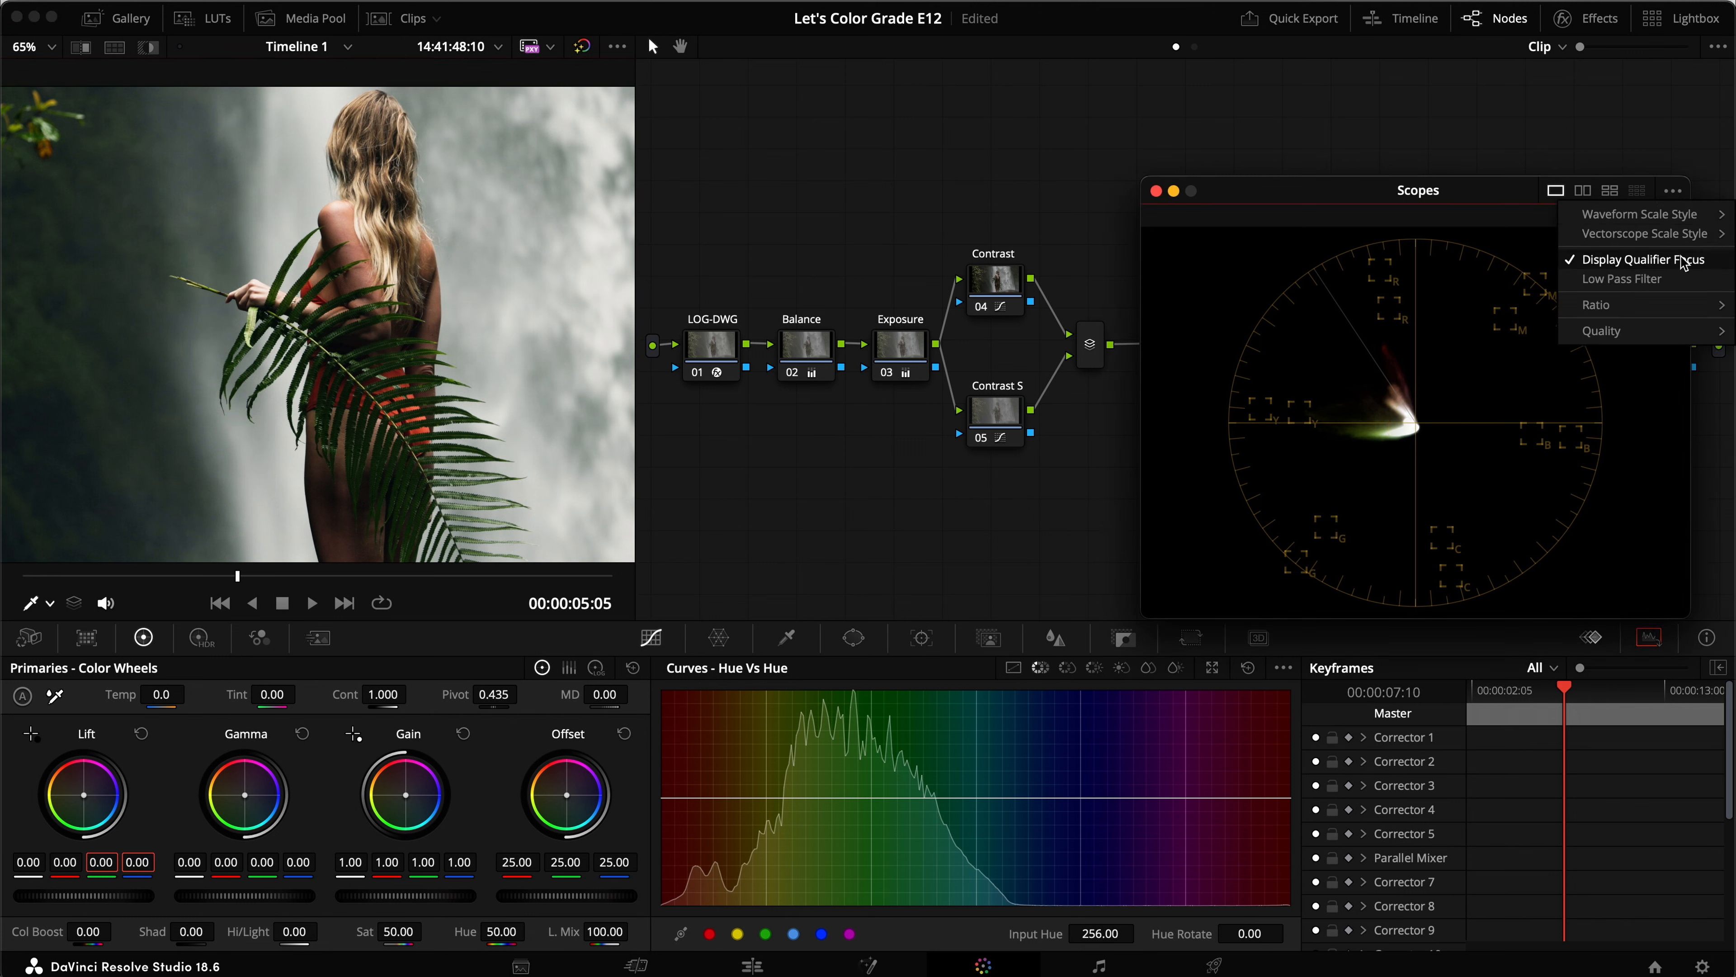
pyautogui.click(1498, 205)
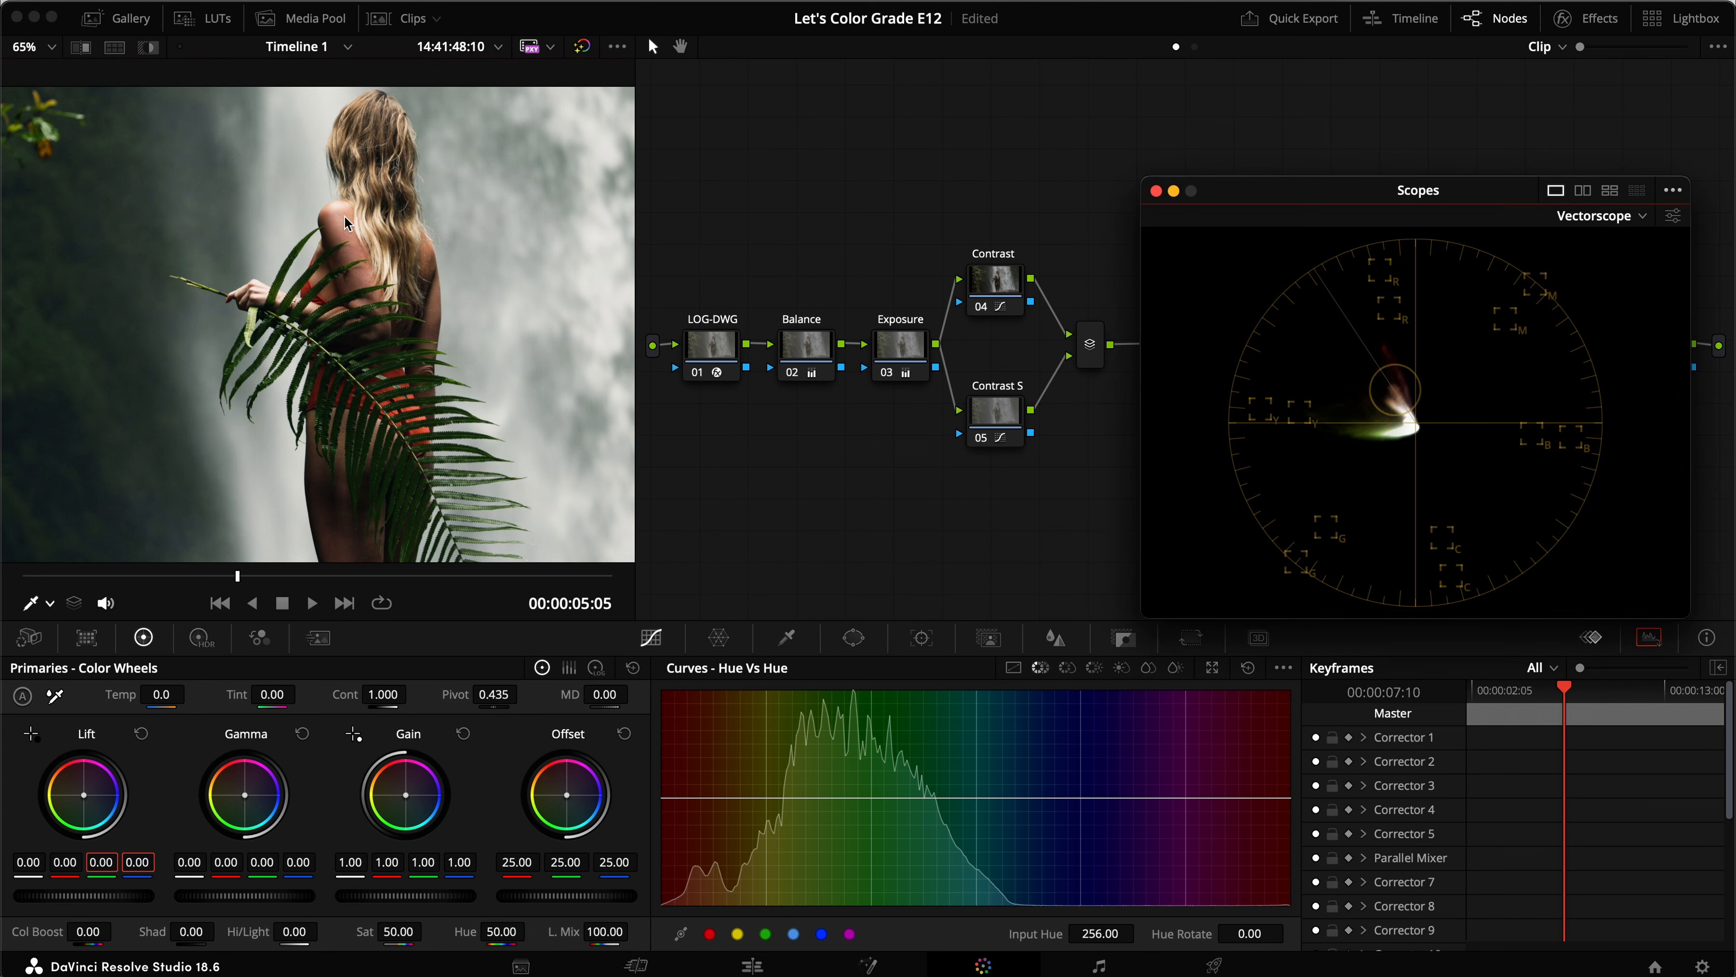
pyautogui.click(35, 606)
pyautogui.click(47, 655)
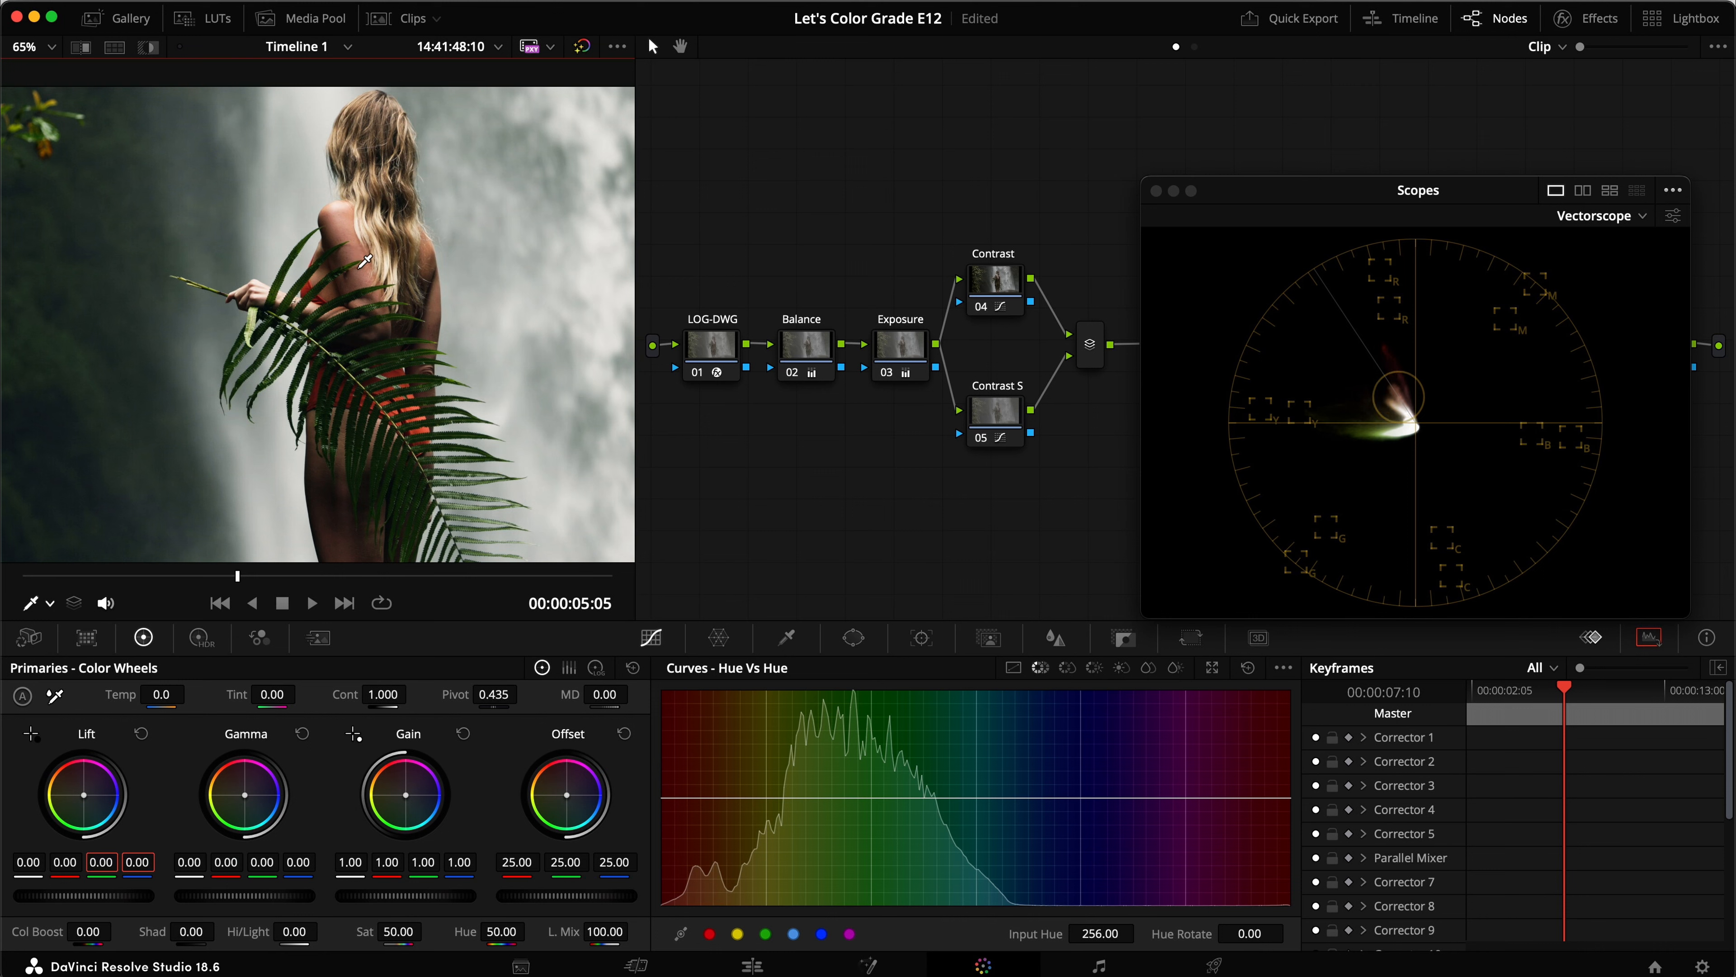
# Anchor the Hue Vs Hue curve around the skin range, then set Hue Rotate to -8.80 at hue 265.95 and 4.00 at hue 288.48
pyautogui.click(735, 800)
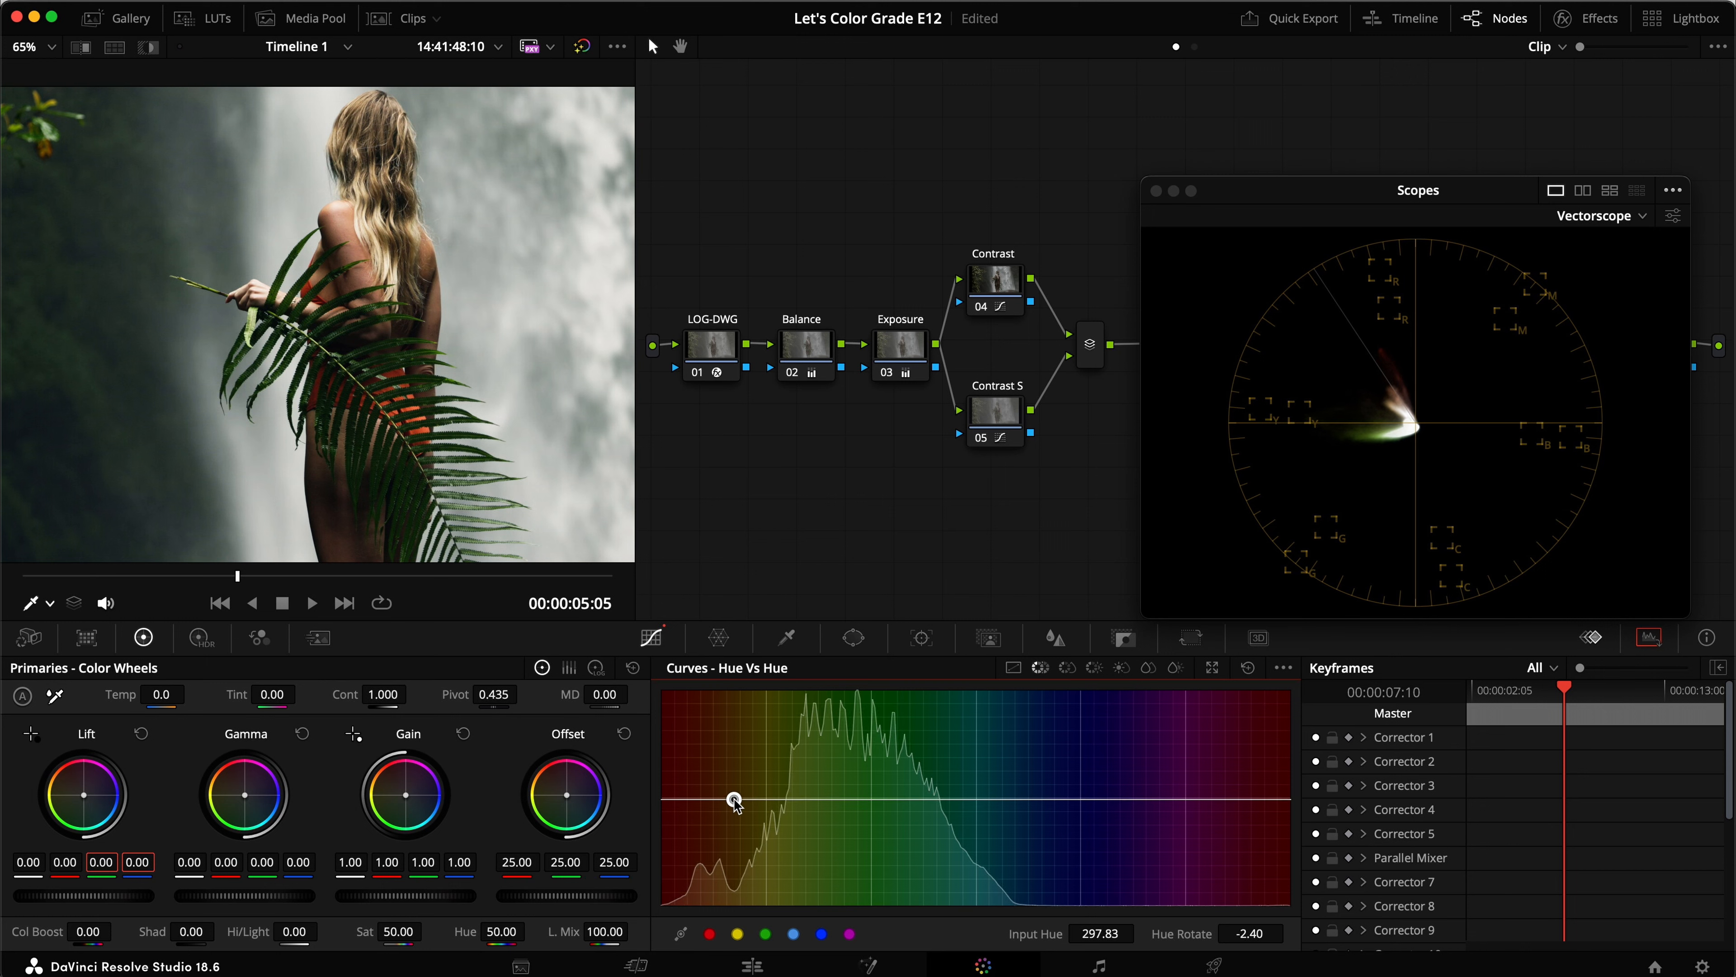
pyautogui.click(666, 799)
pyautogui.moveTo(680, 799); pyautogui.dragTo(678, 804)
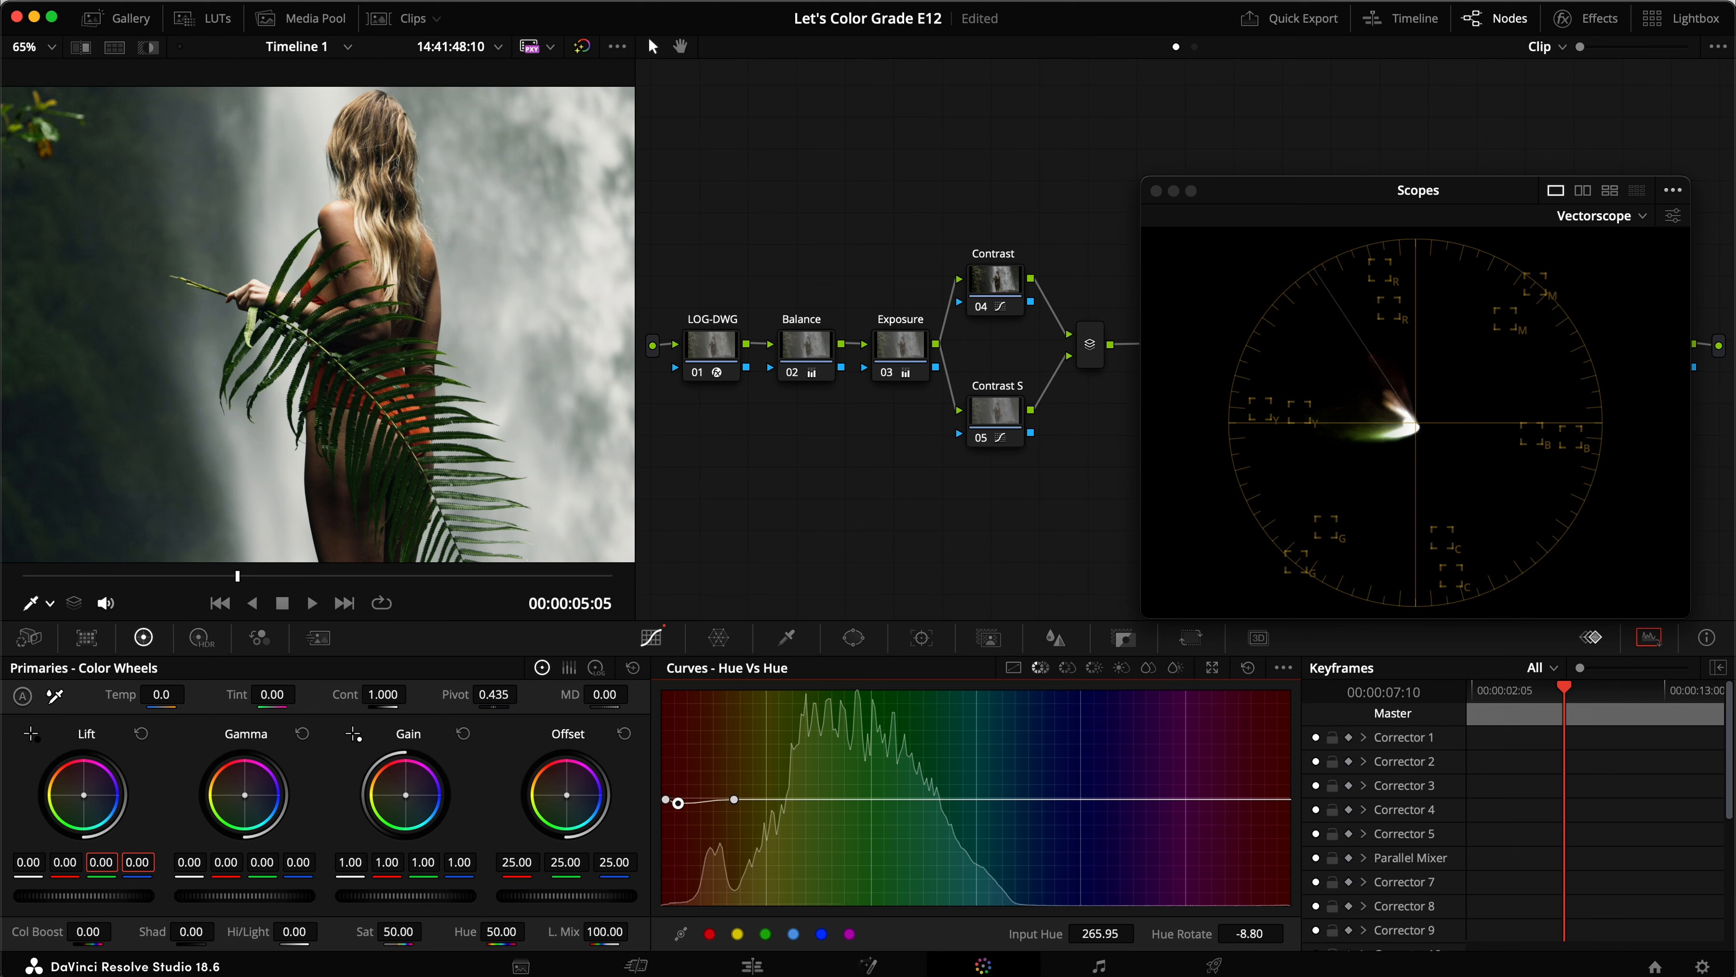
pyautogui.moveTo(718, 801); pyautogui.dragTo(718, 795)
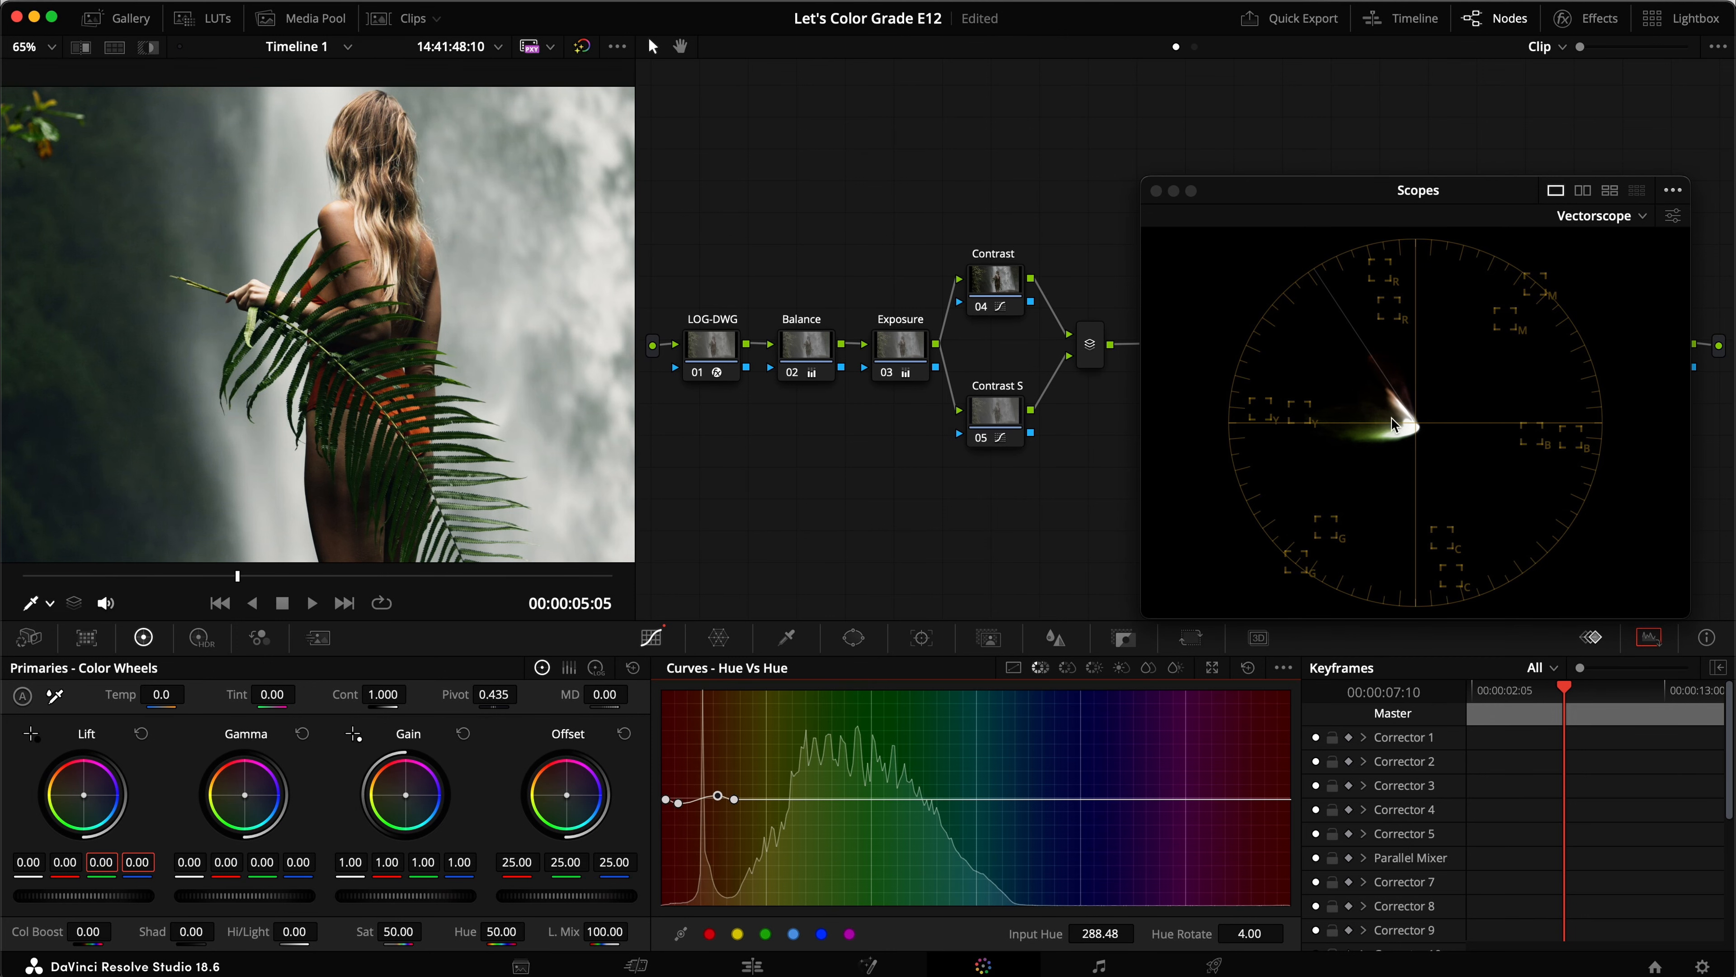
# Compare the skin tones with the Curves node off and on, in full screen and enlarged in the viewer, and save the project
pyautogui.press('super+f')
pyautogui.press('super+b')
pyautogui.press('super+d')
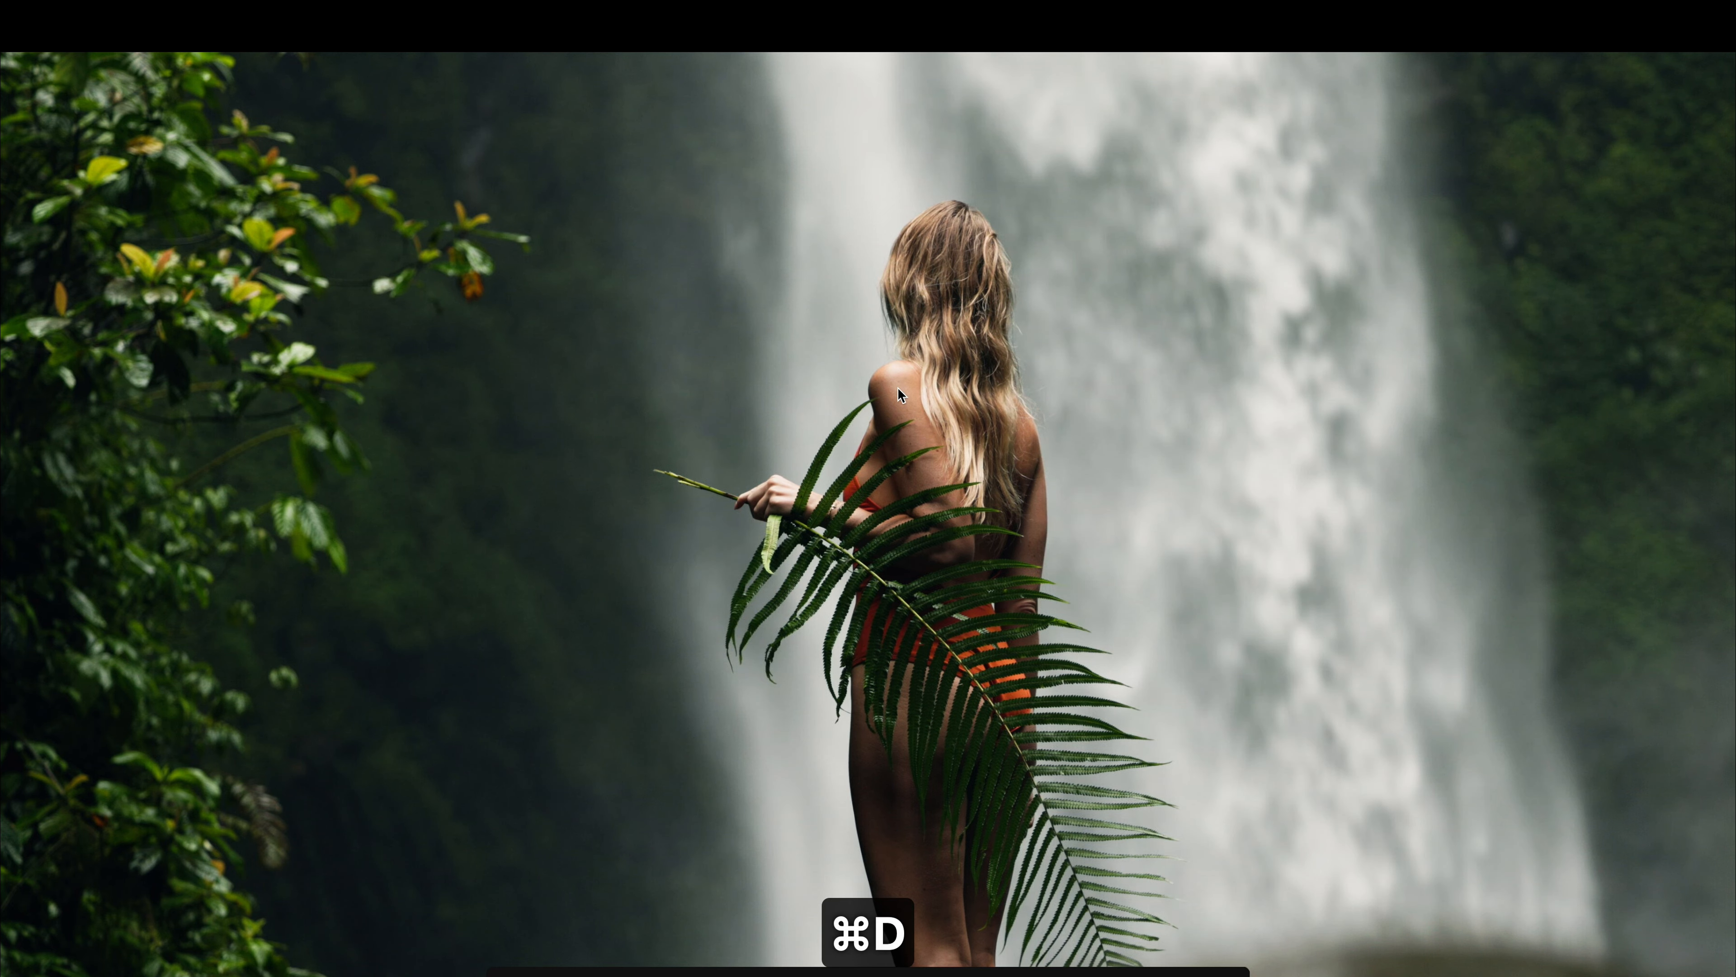
pyautogui.press('super+f')
pyautogui.press('super+s')
pyautogui.scroll(5, 382, 277)
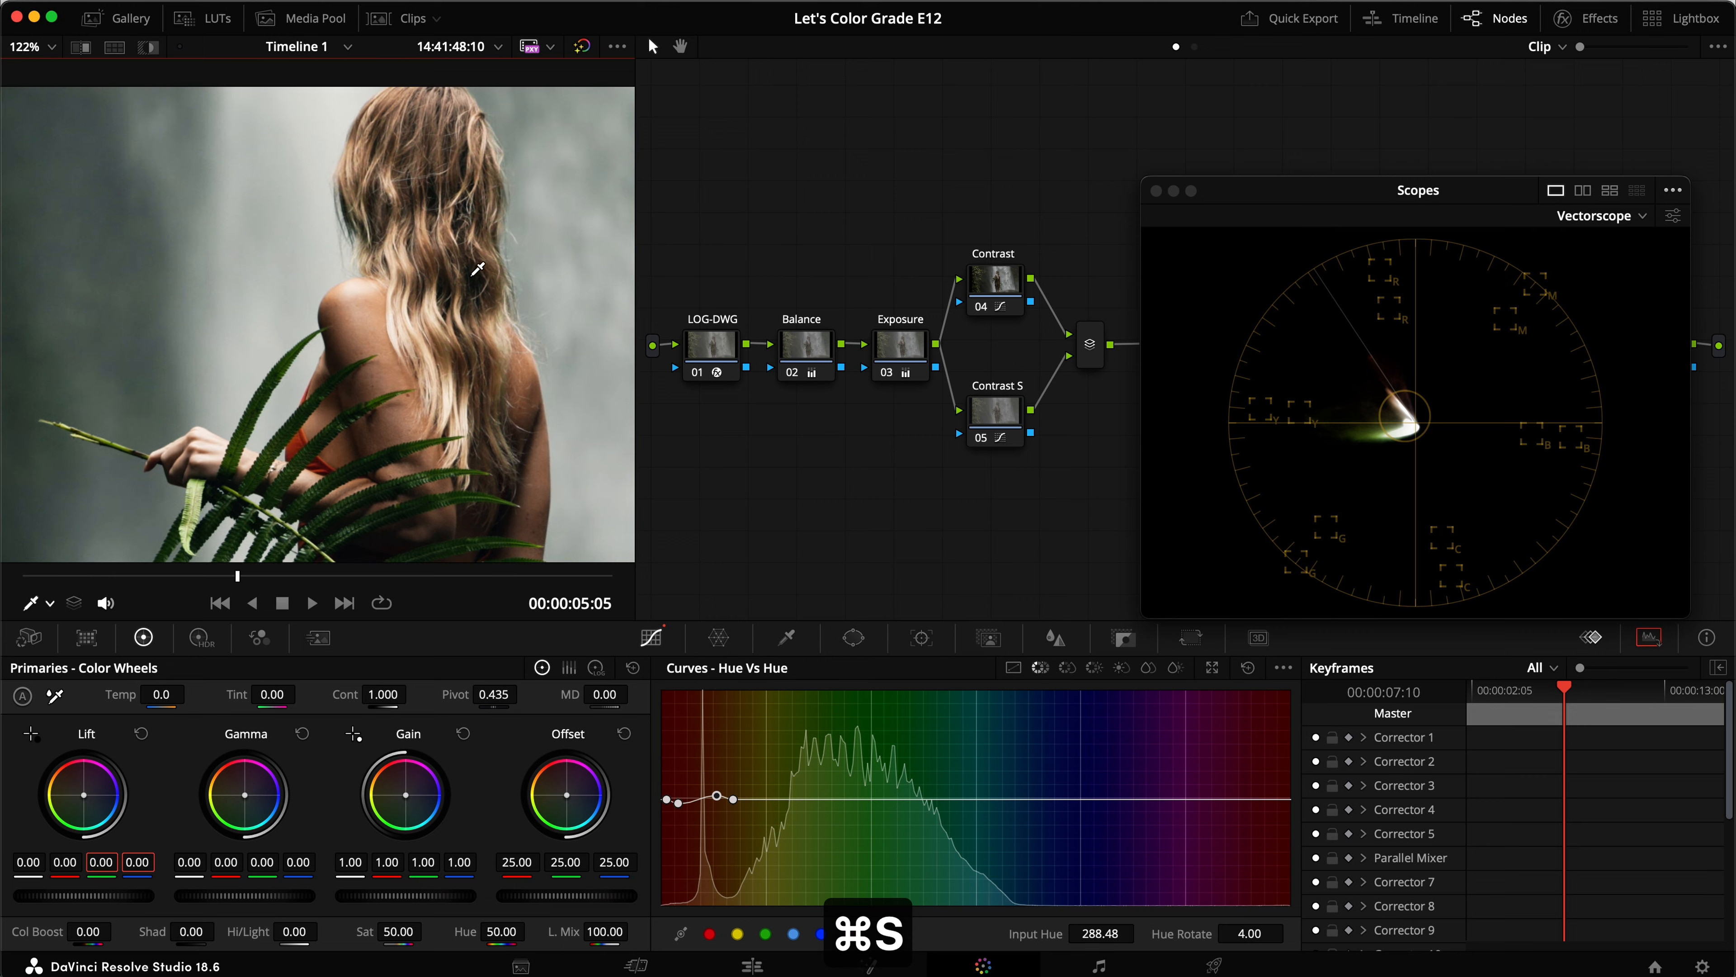
pyautogui.press('super+d')
pyautogui.press('super+s')
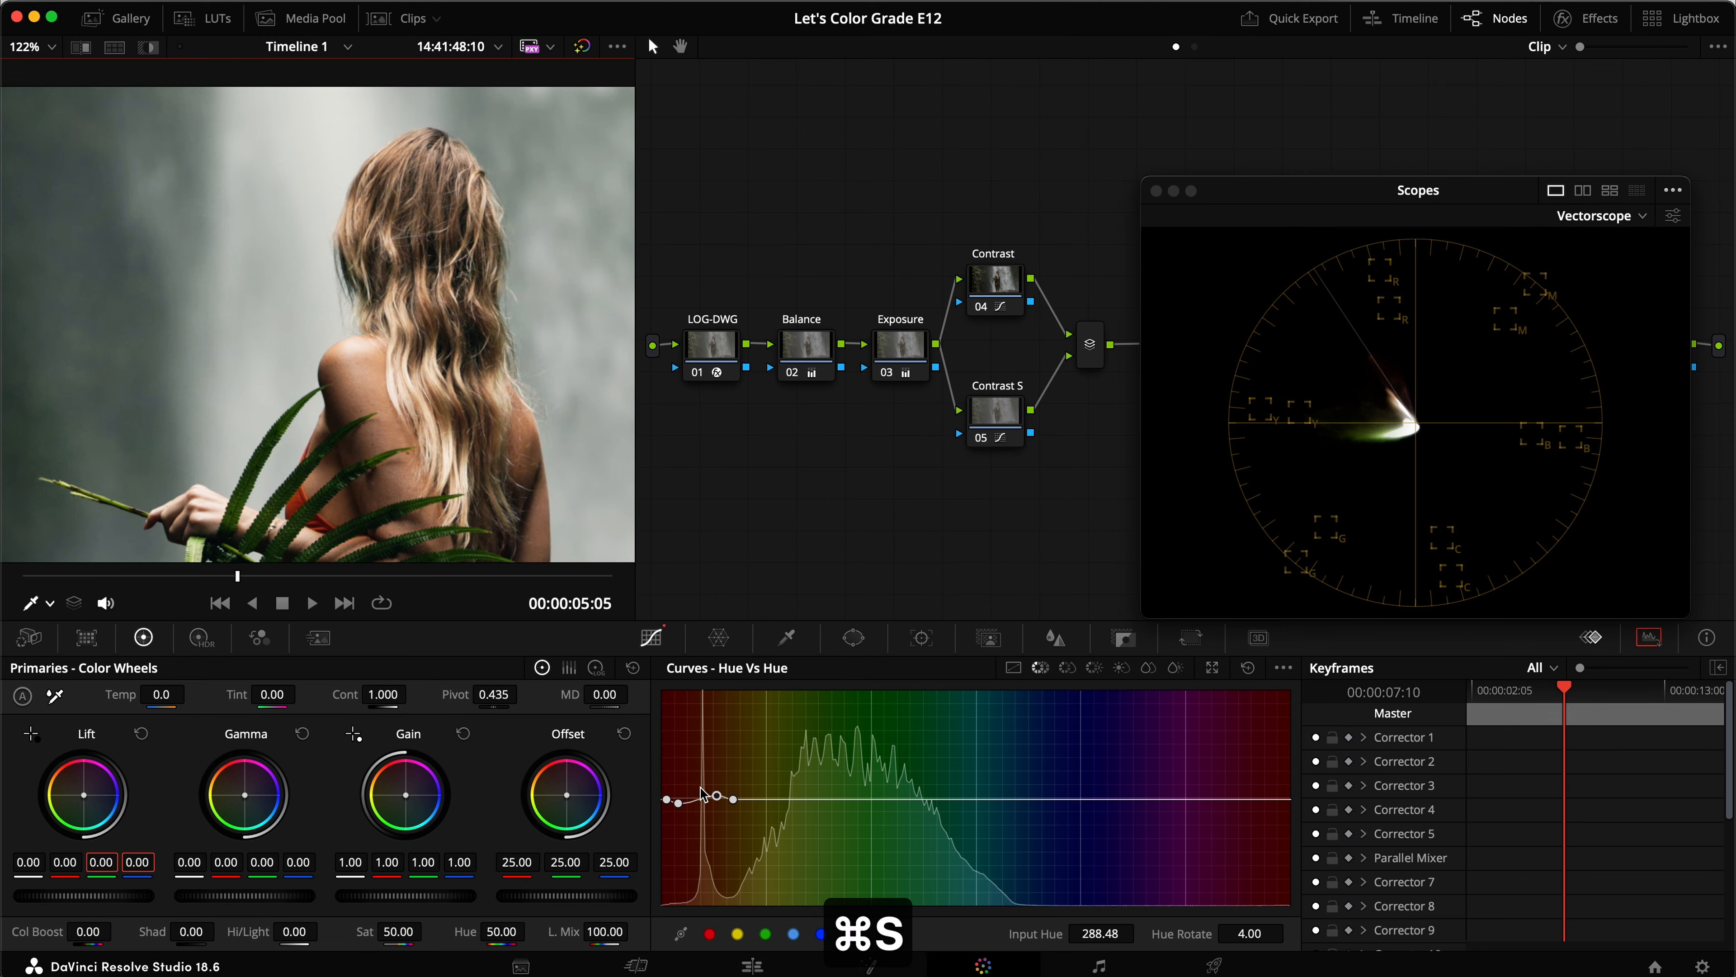
# Move the raised orange point to Input Hue 285.69 and its neighbouring anchor to Input Hue 294.59 with Hue Rotate 0.05, comparing the result
pyautogui.click(717, 796)
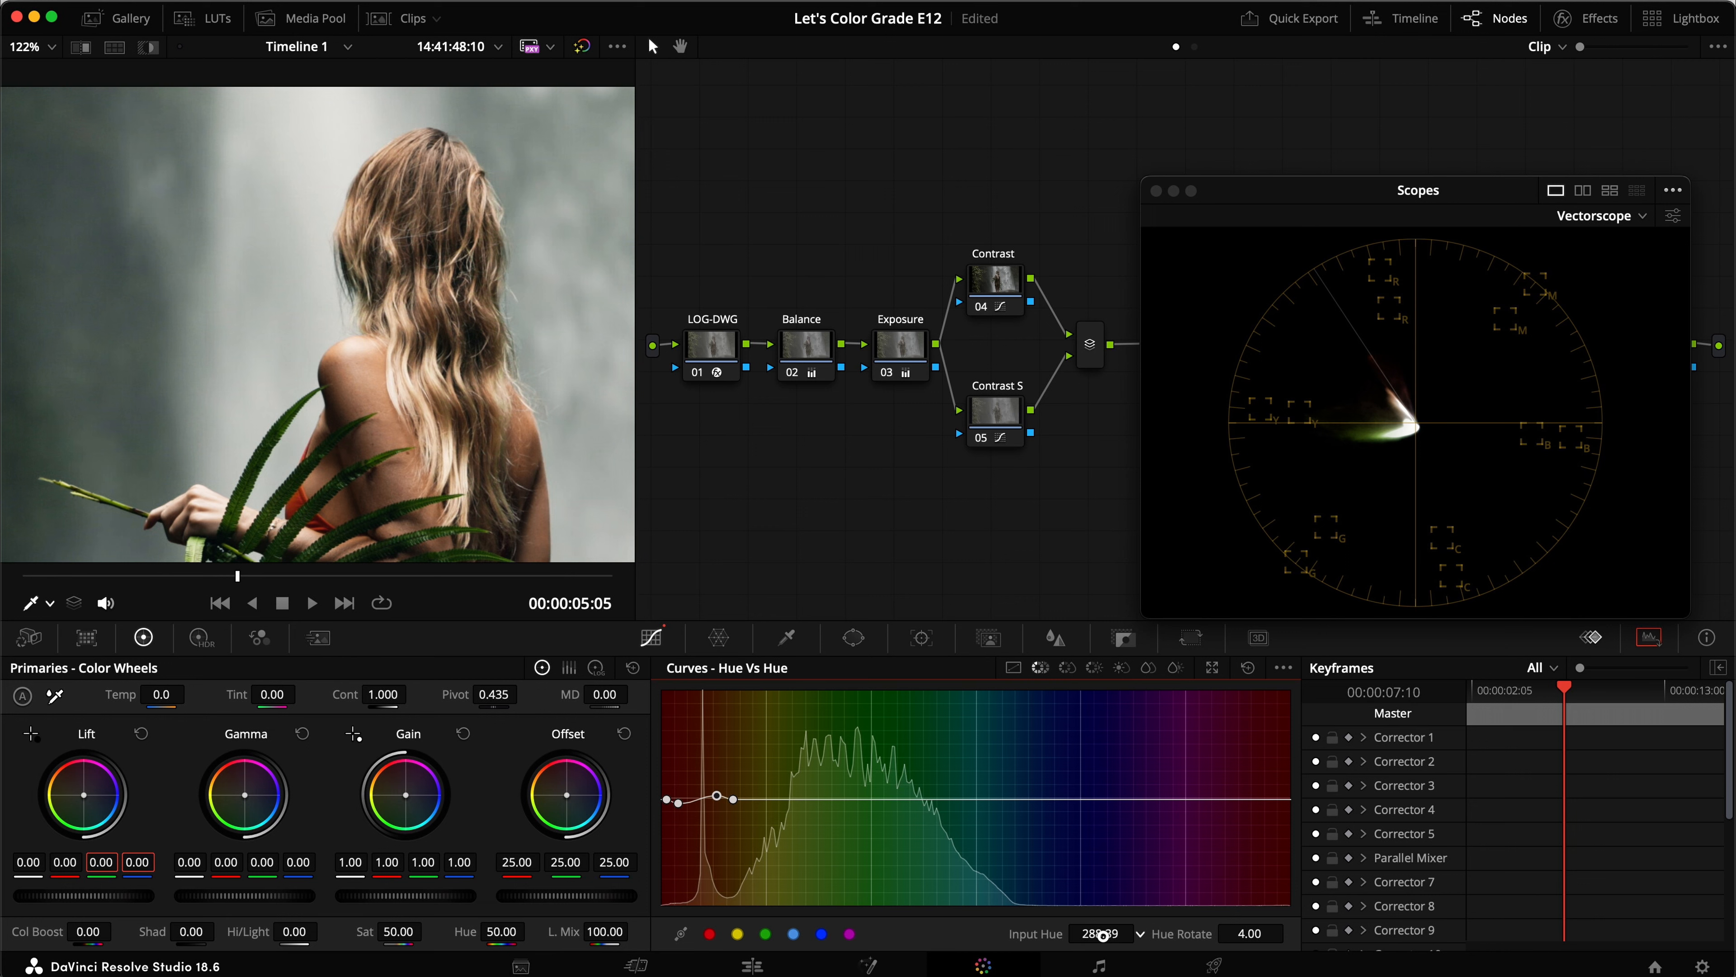
pyautogui.press('super+z')
pyautogui.moveTo(1071, 929); pyautogui.dragTo(893, 901)
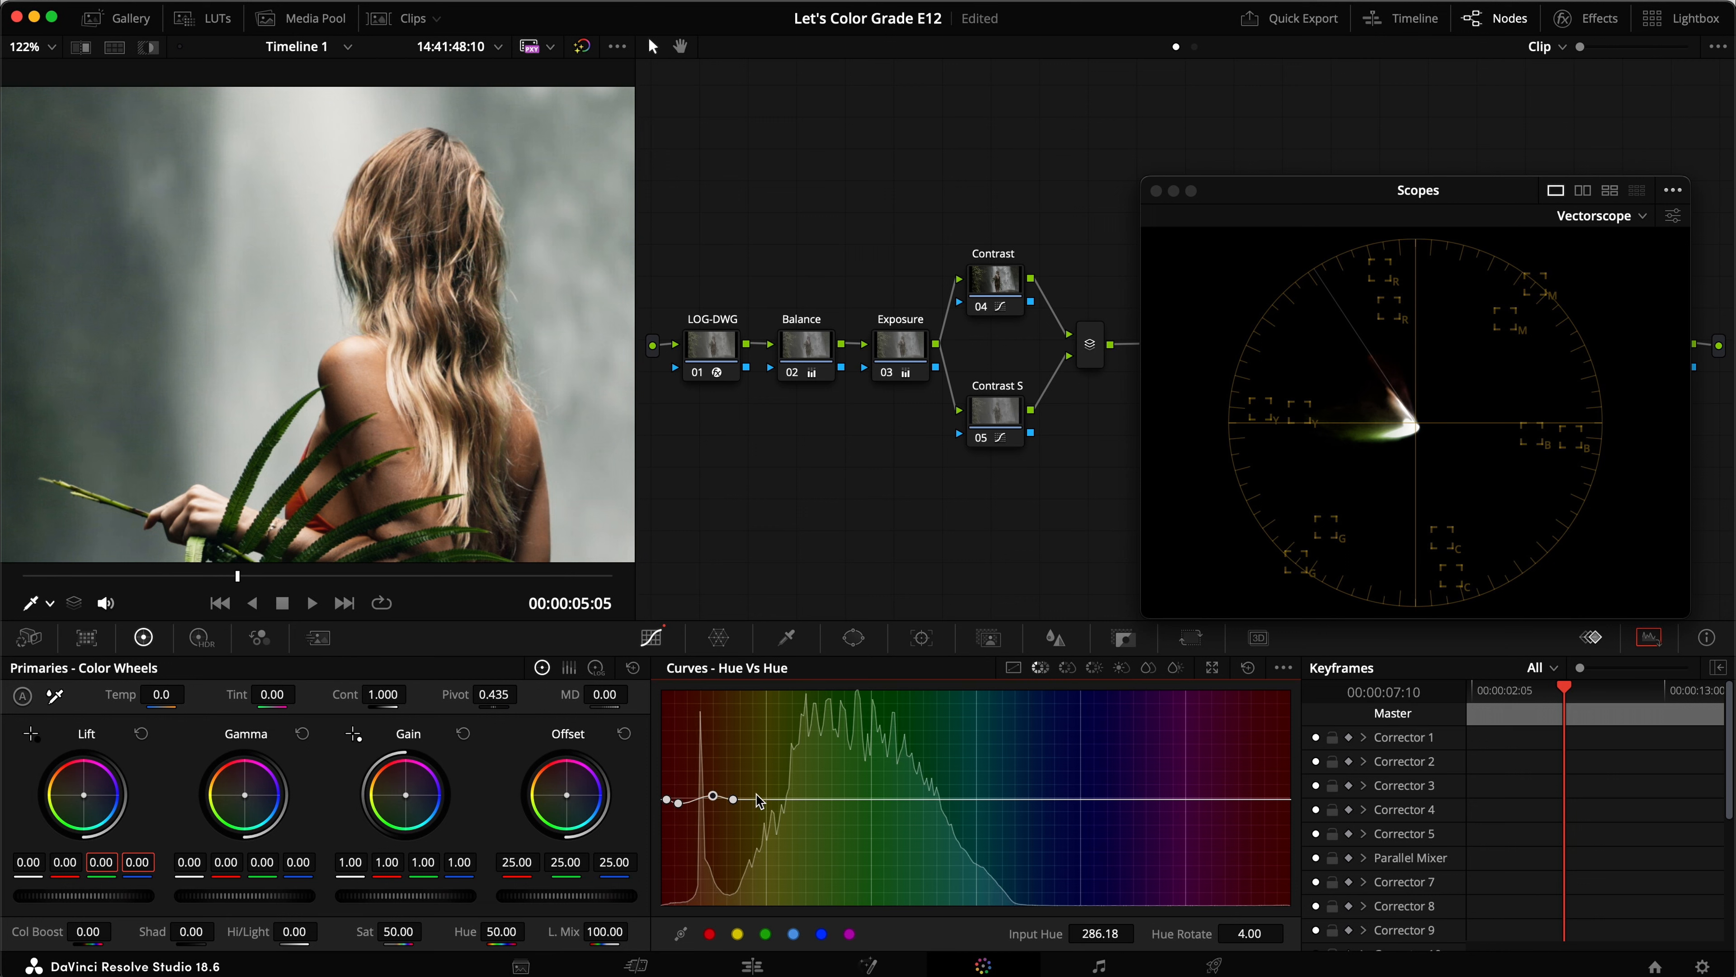
pyautogui.click(733, 799)
pyautogui.press('super+d')
pyautogui.press('super+d')
pyautogui.press('super+d')
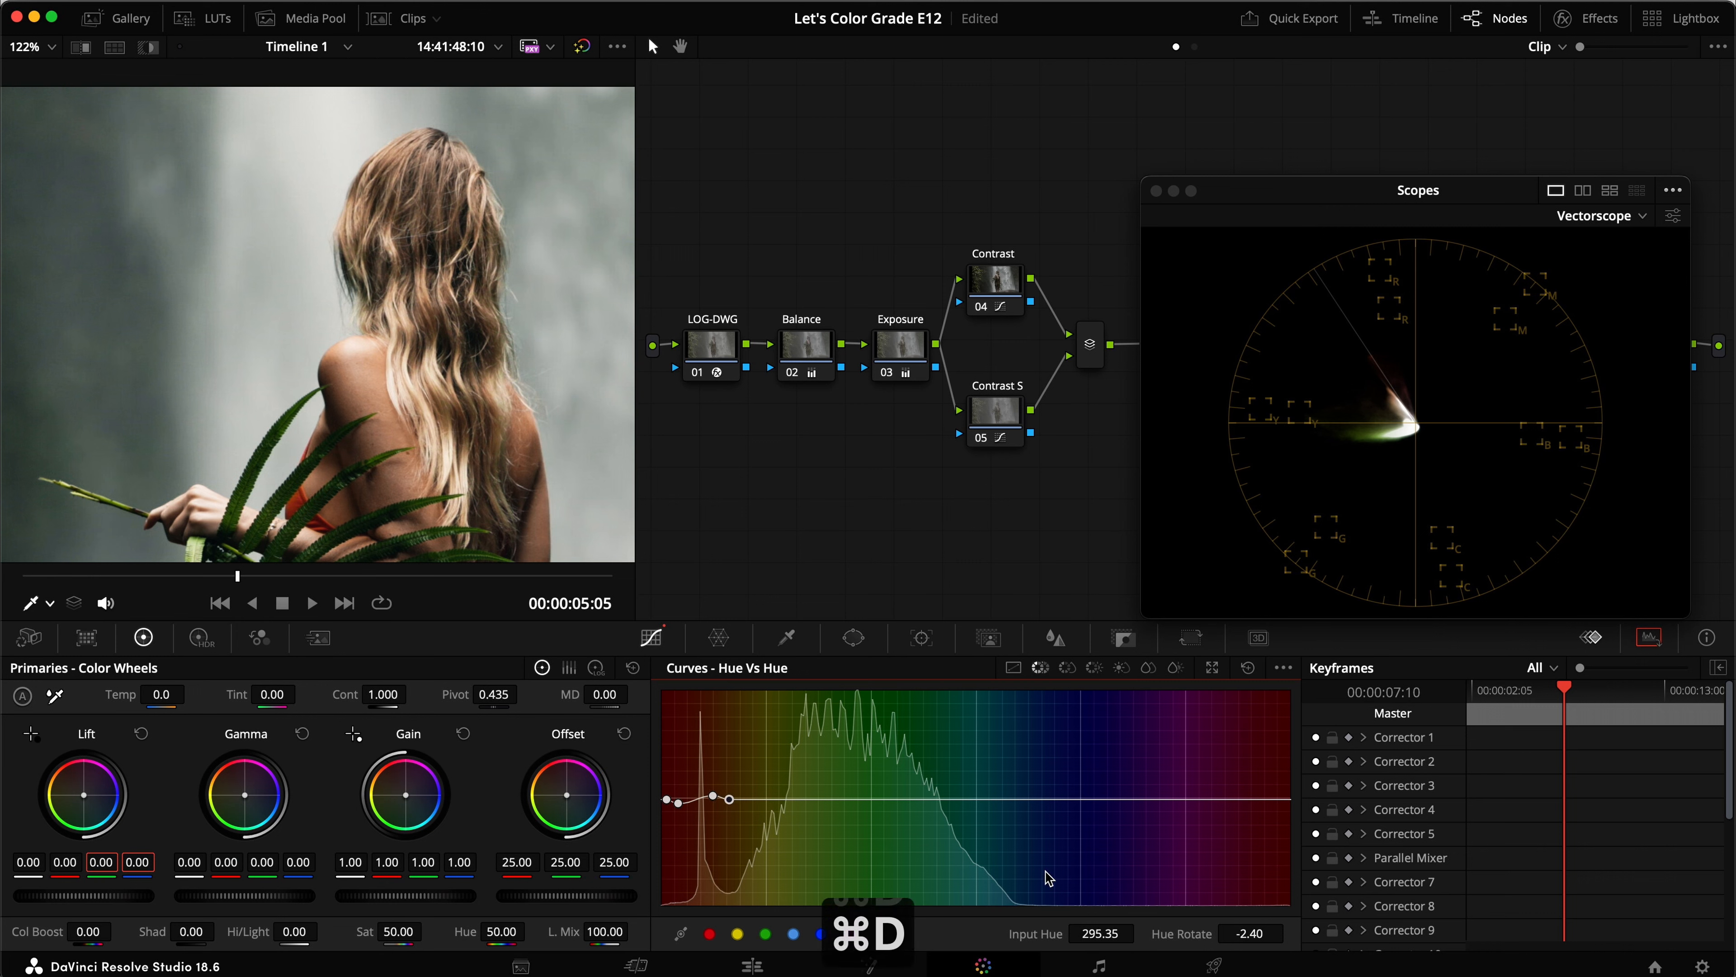
pyautogui.press('super+d')
pyautogui.press('super+d')
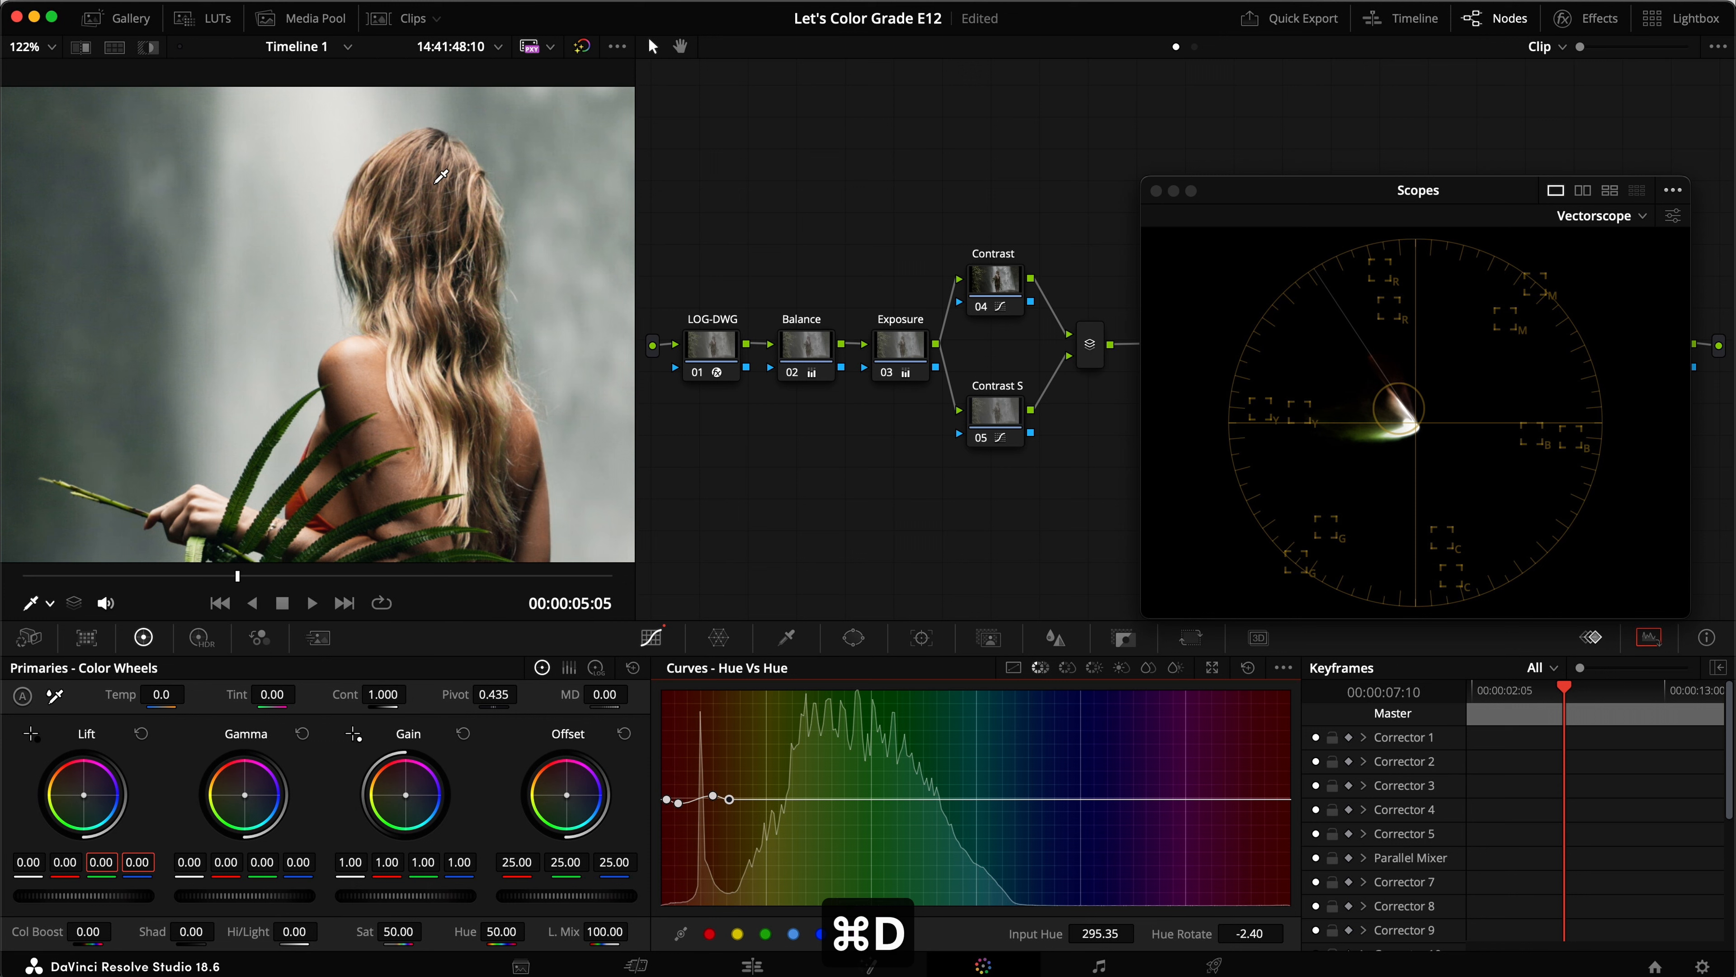
pyautogui.click(710, 795)
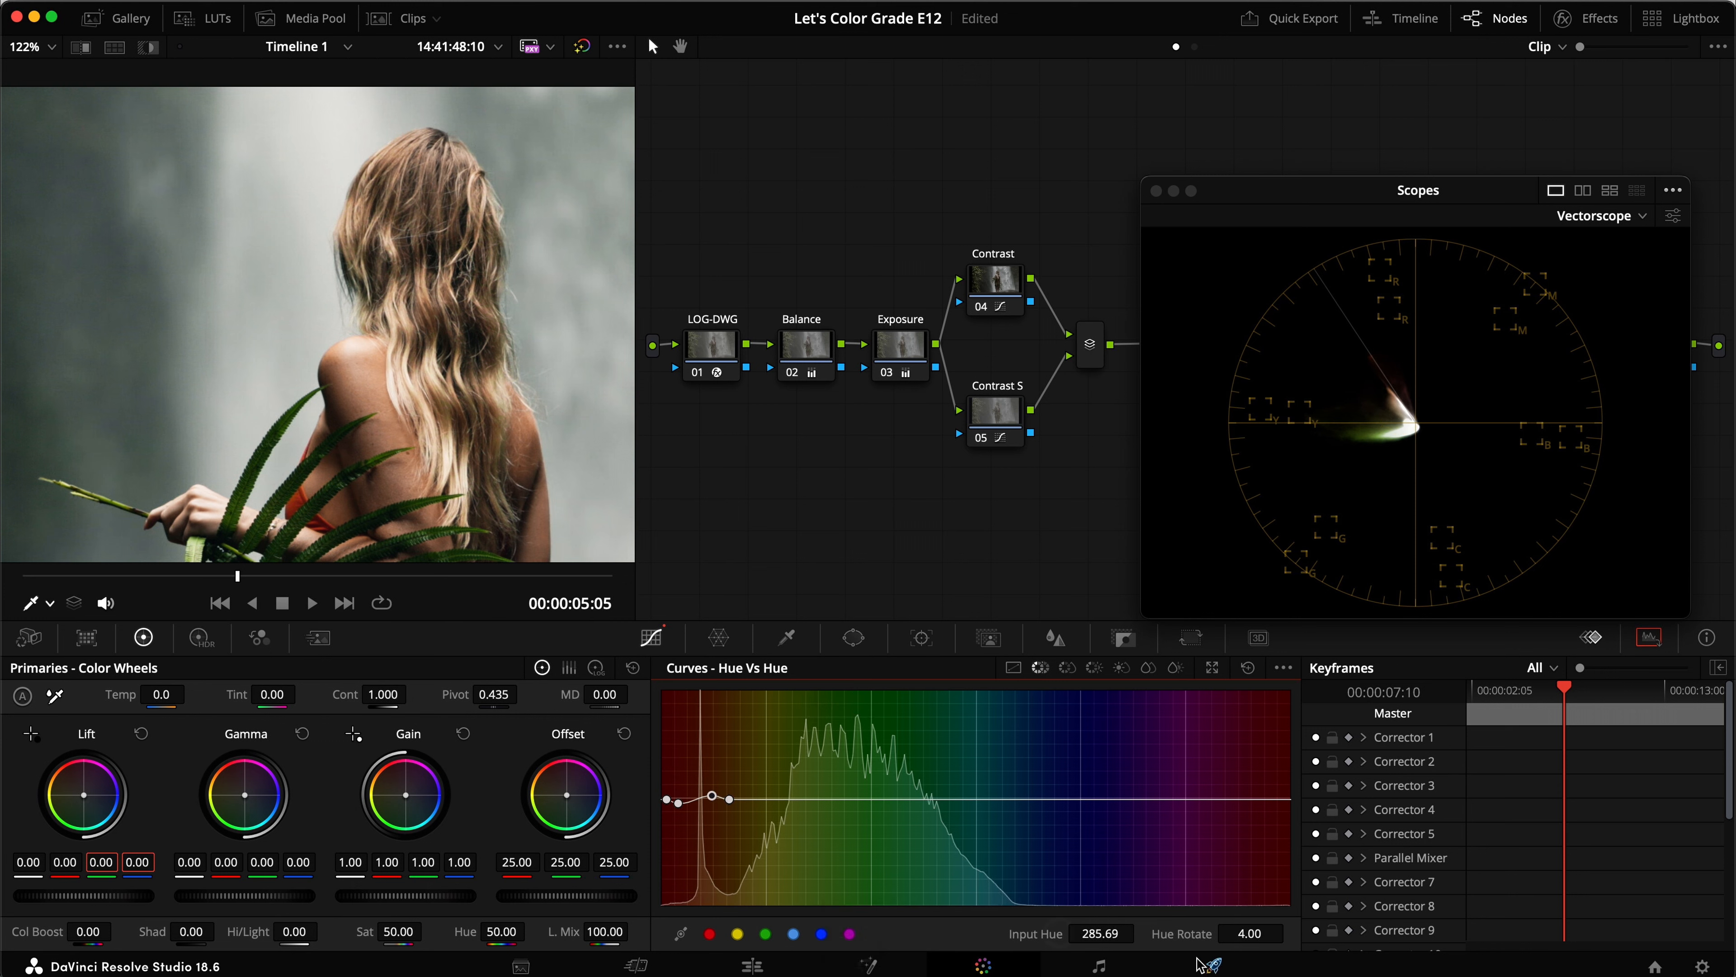
pyautogui.click(728, 798)
pyautogui.moveTo(1266, 938); pyautogui.dragTo(1310, 933)
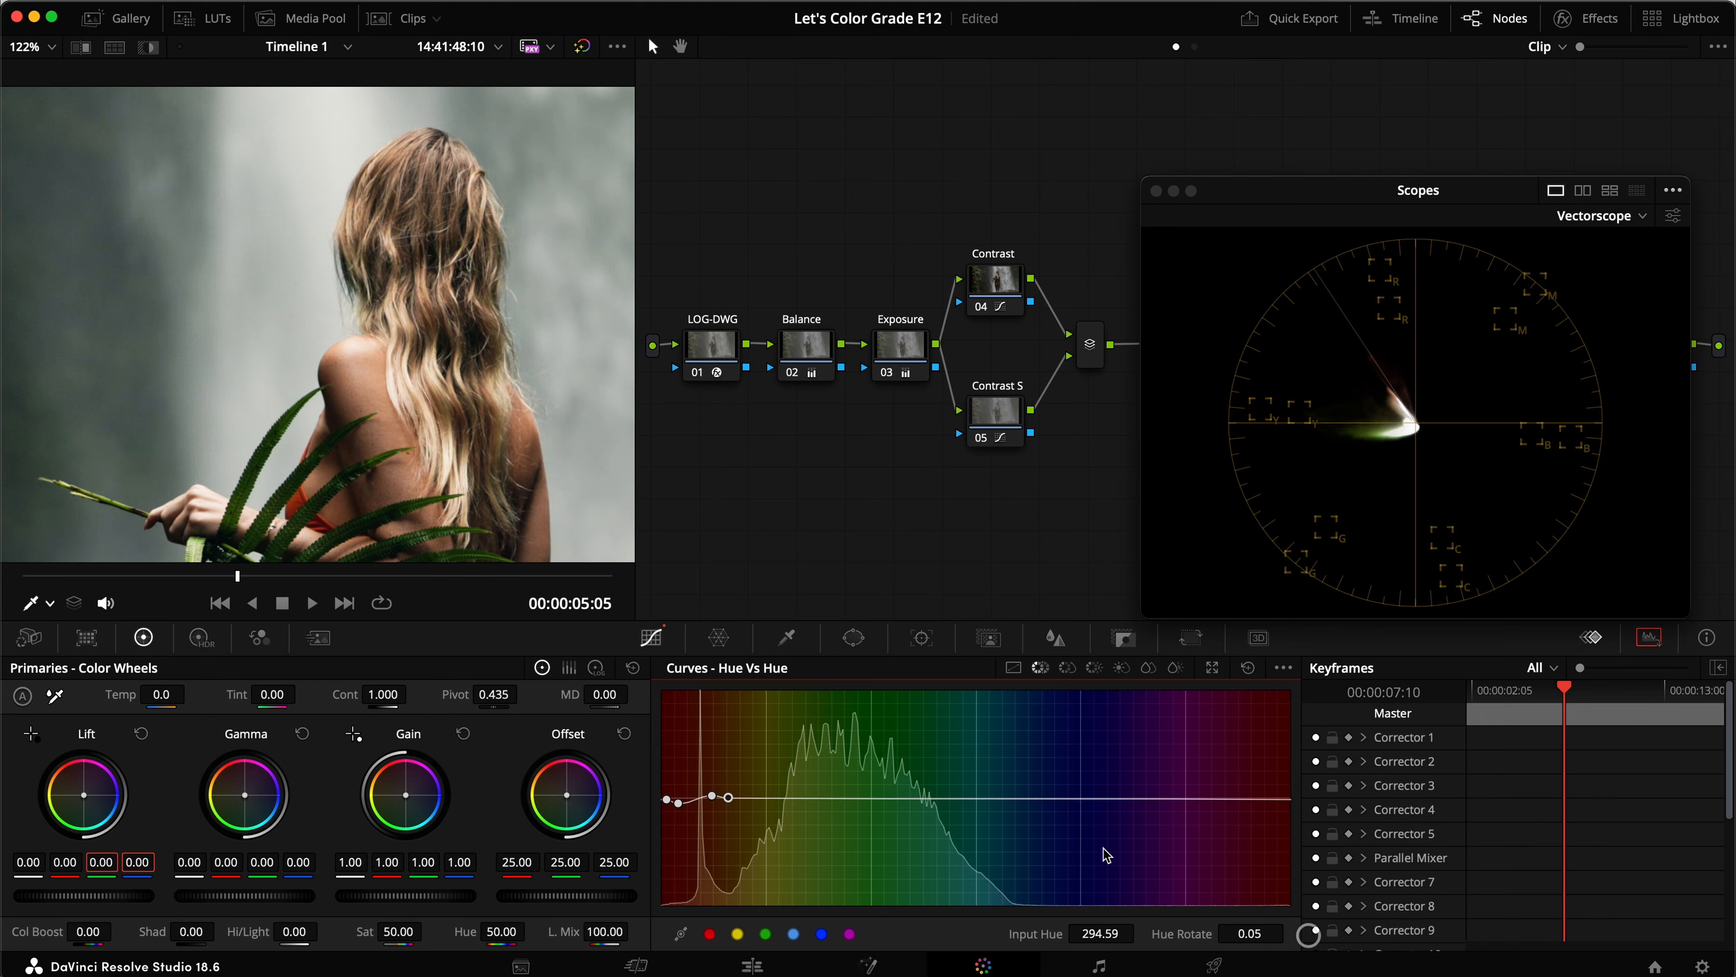
# Compare the skin and hair with the Curves node's hue adjustments off and on, in the viewer and in full screen
pyautogui.press('super+d')
pyautogui.press('super+d')
pyautogui.press('super+d')
pyautogui.press('super+d')
pyautogui.press('super+d')
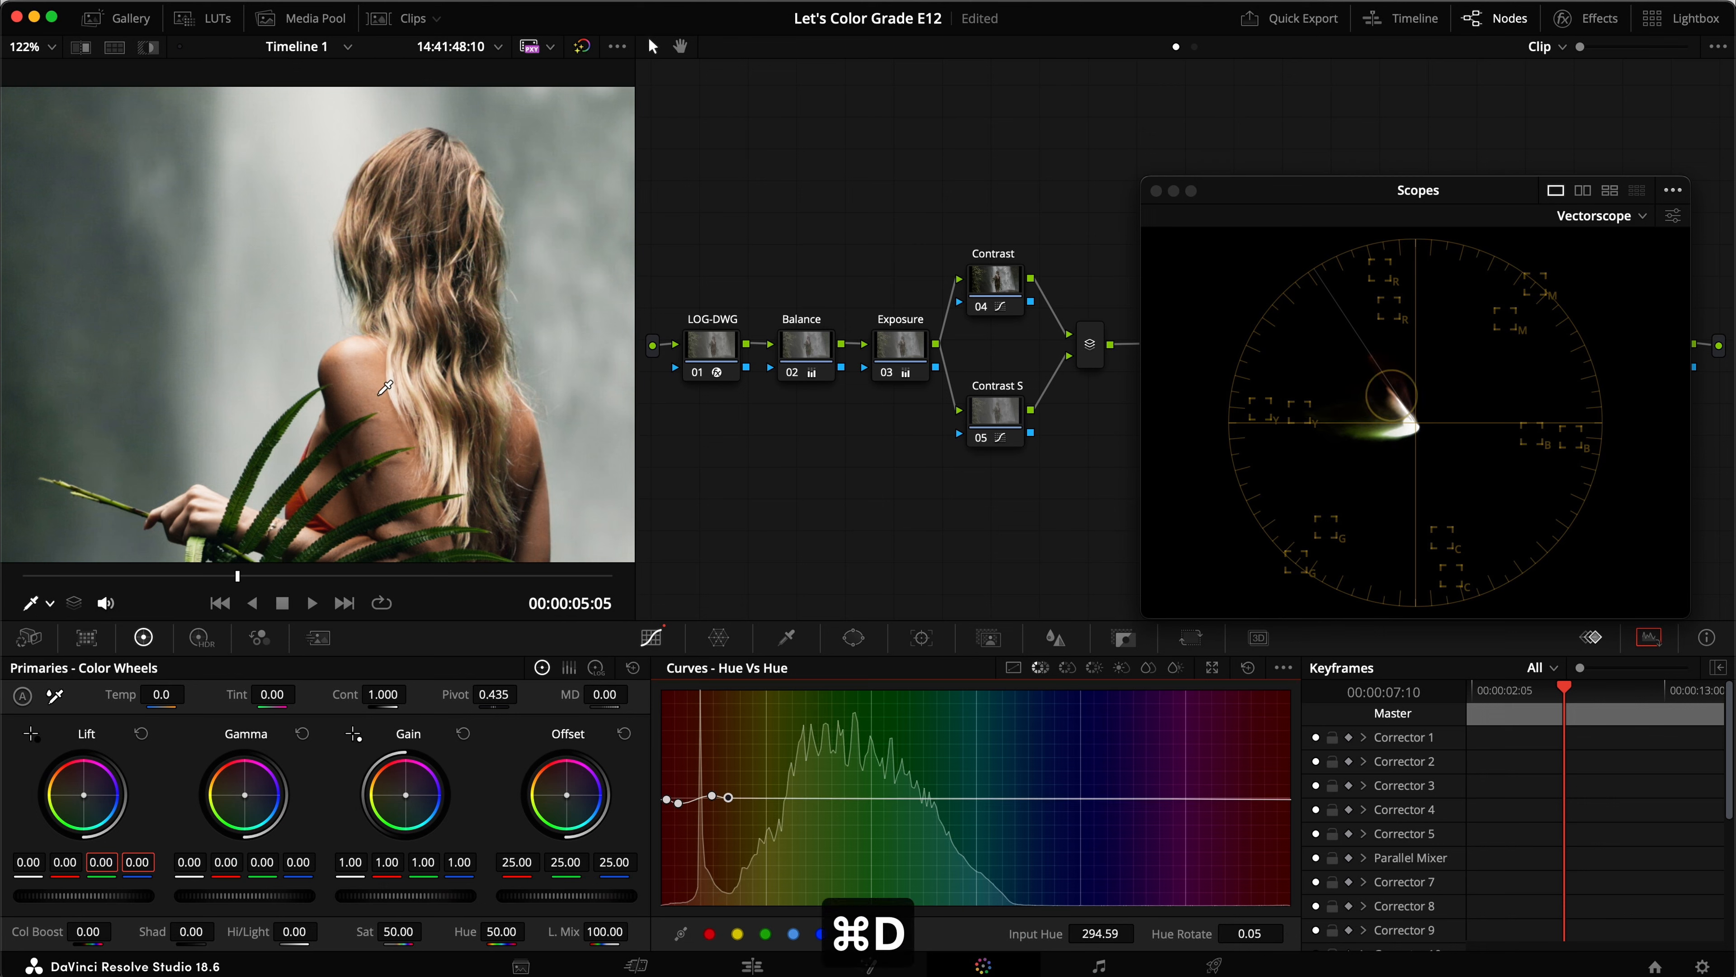
pyautogui.press('super+f')
pyautogui.press('super+d')
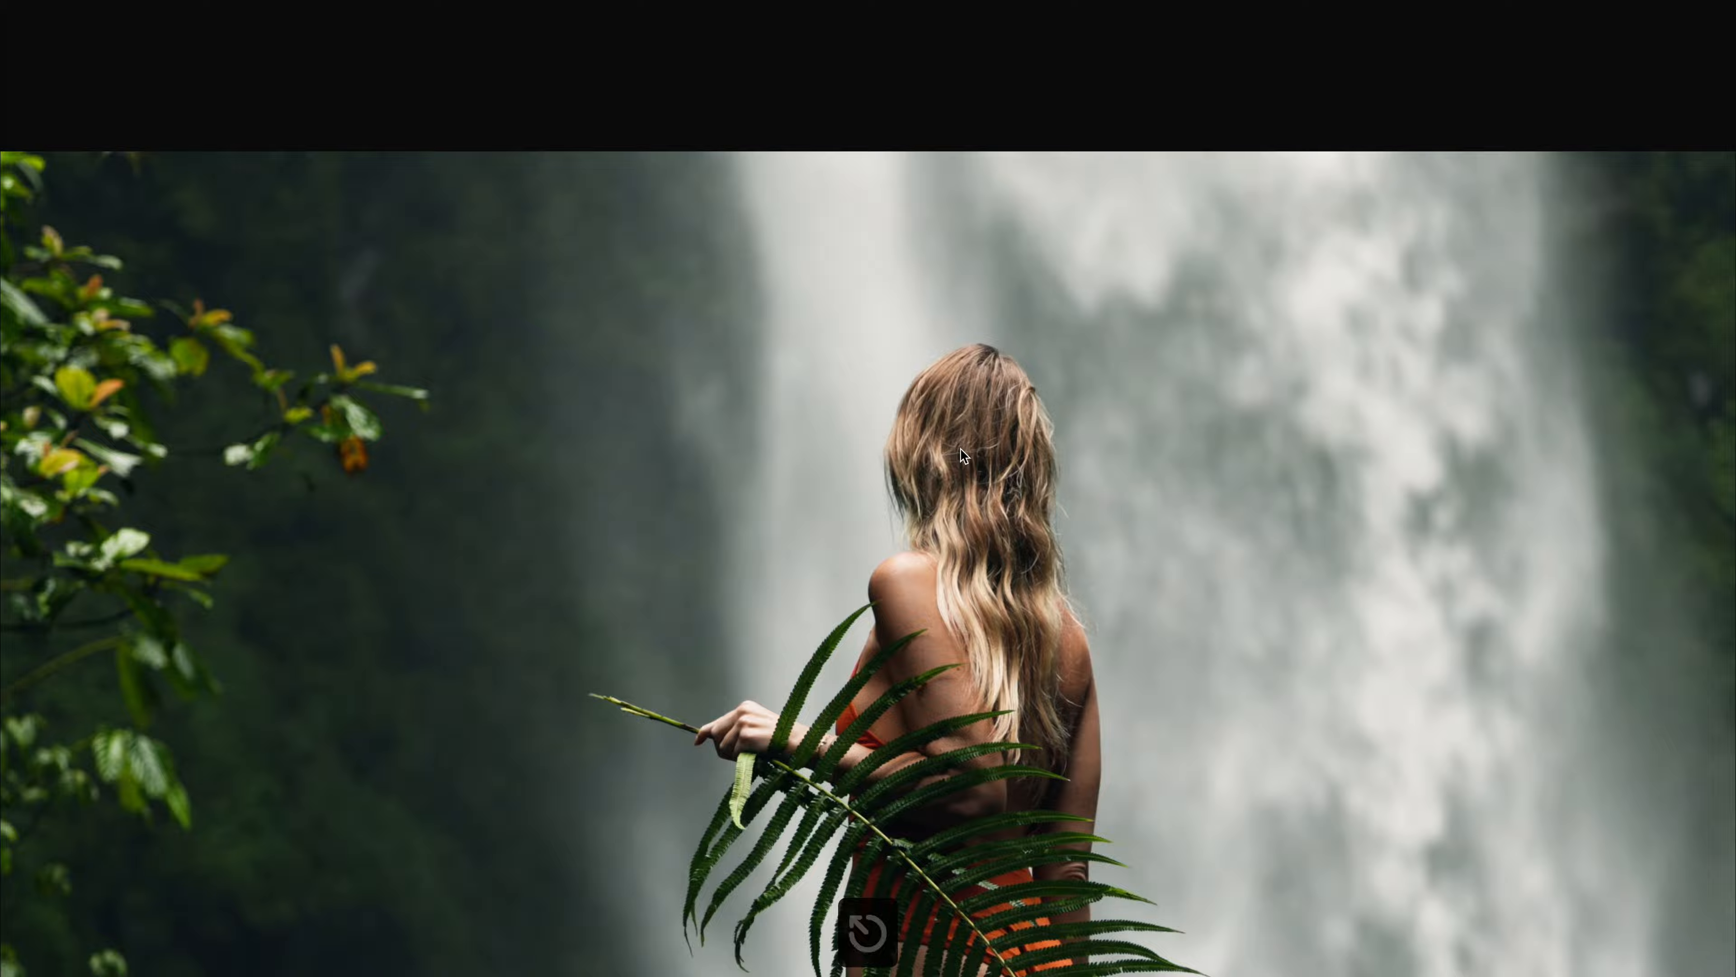
pyautogui.press('super+f')
pyautogui.press('super+d')
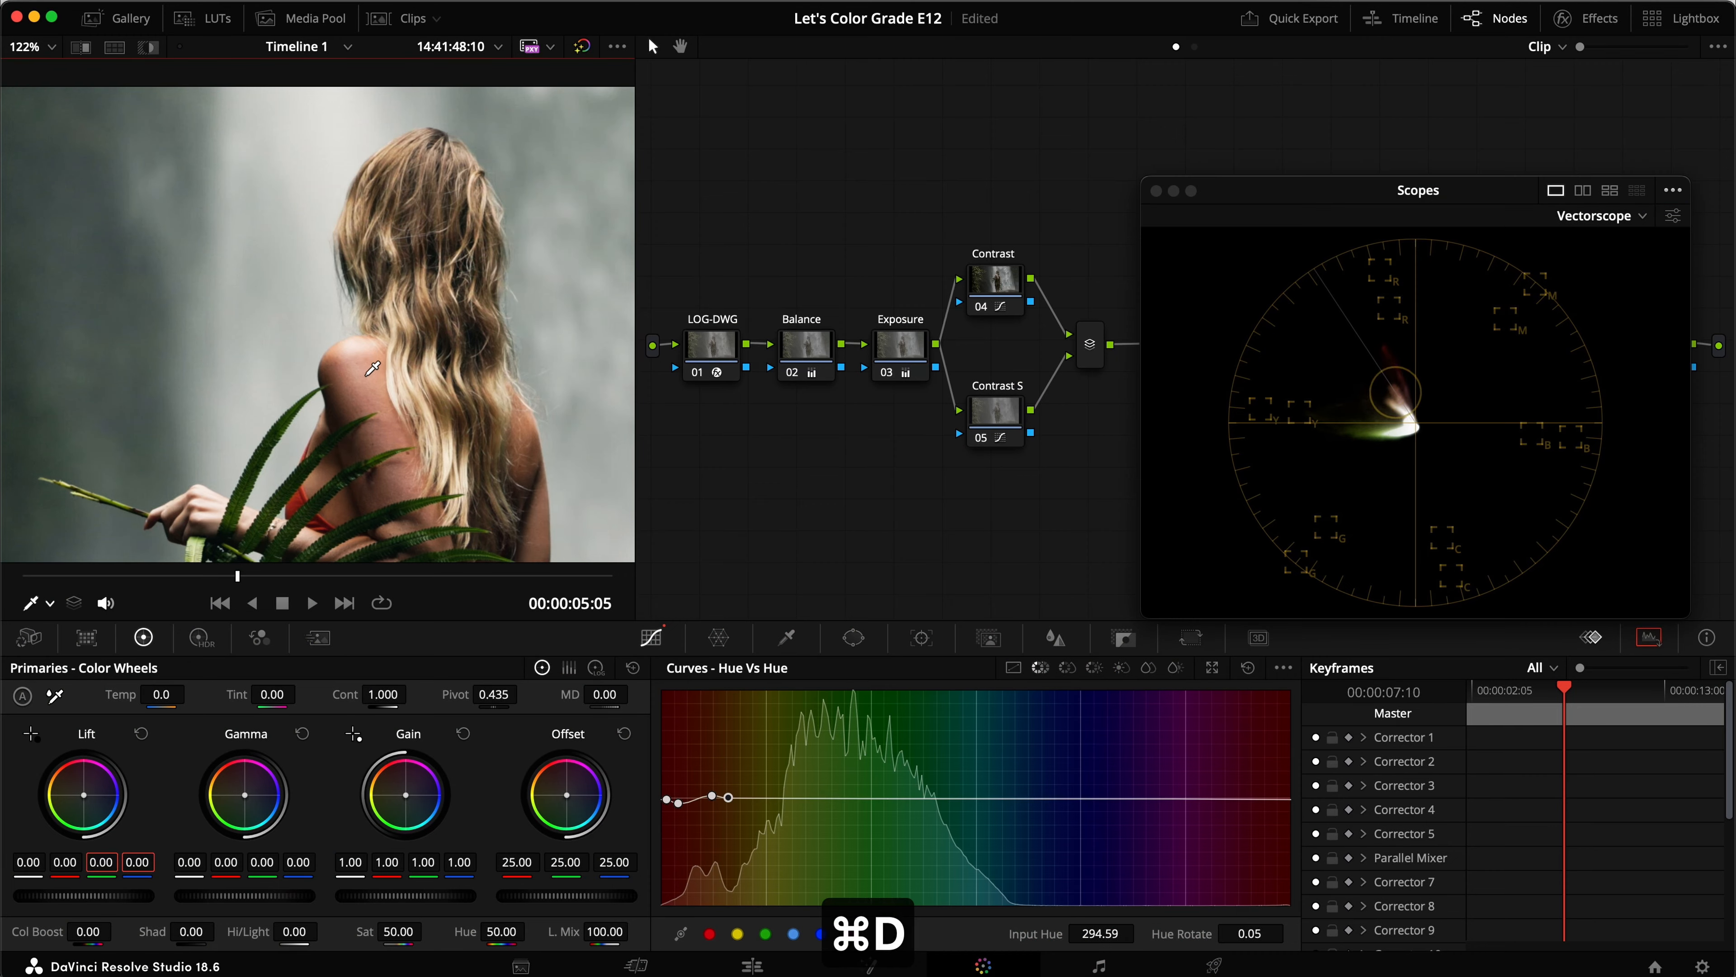
pyautogui.press('super+d')
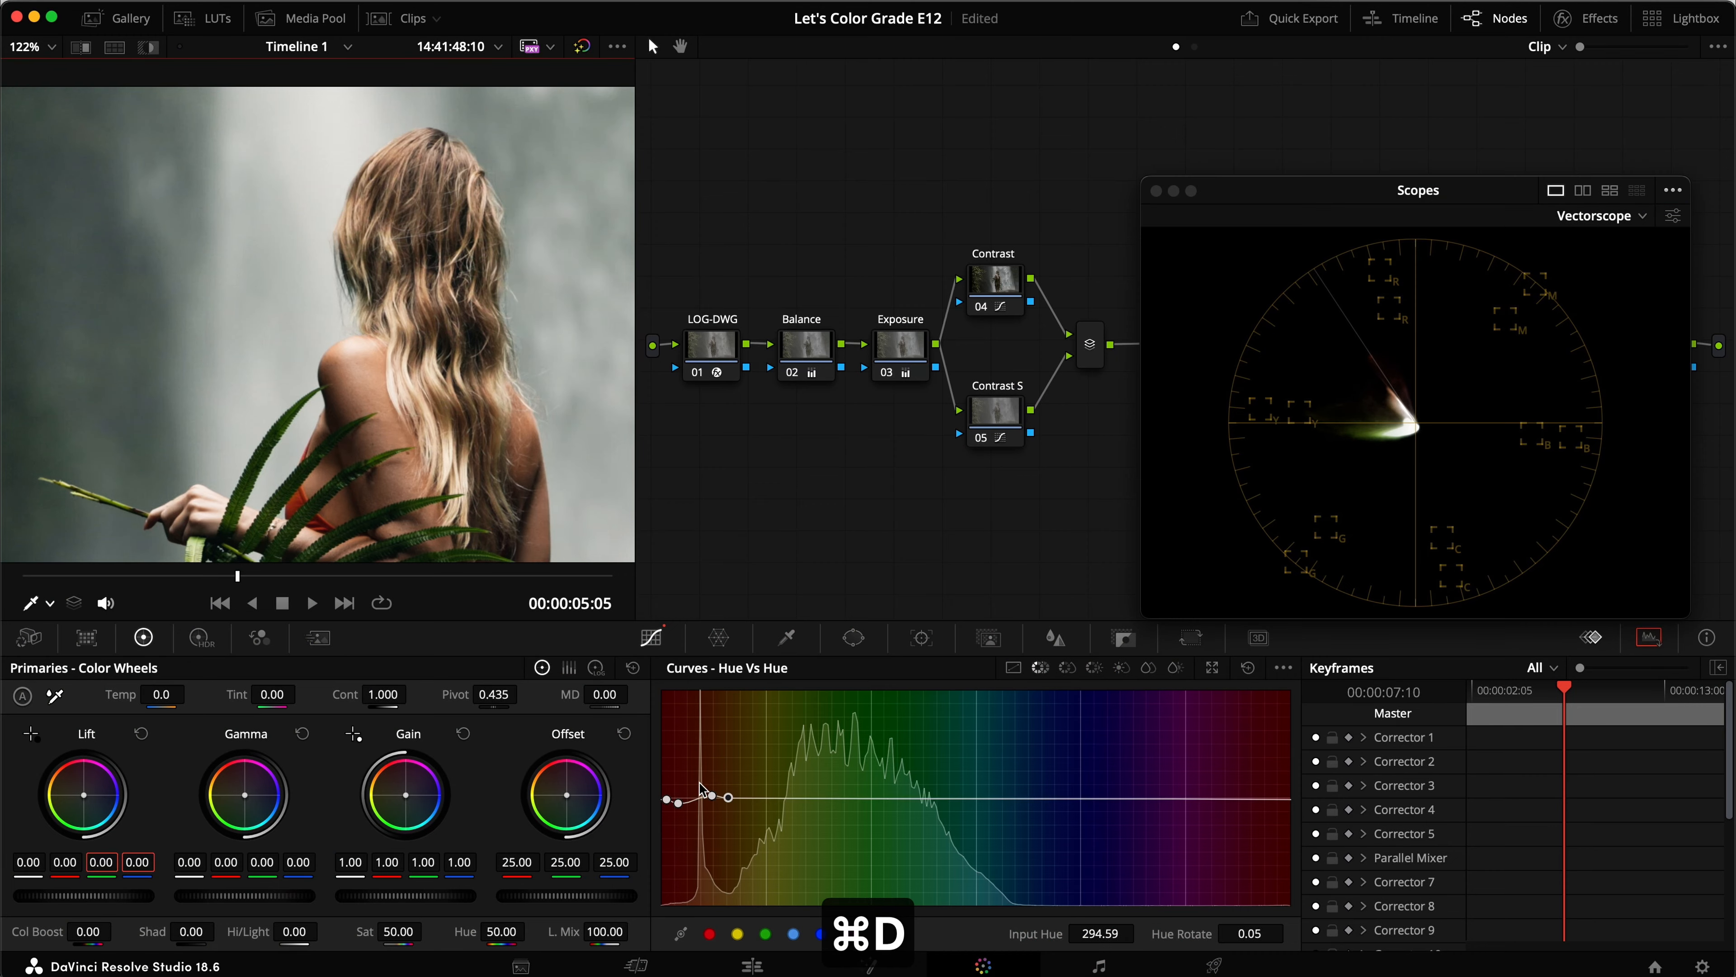
# Set the lowered red point's Hue Rotate to -7.40, compare the node off and on, and save with the whole frame in view
pyautogui.click(678, 803)
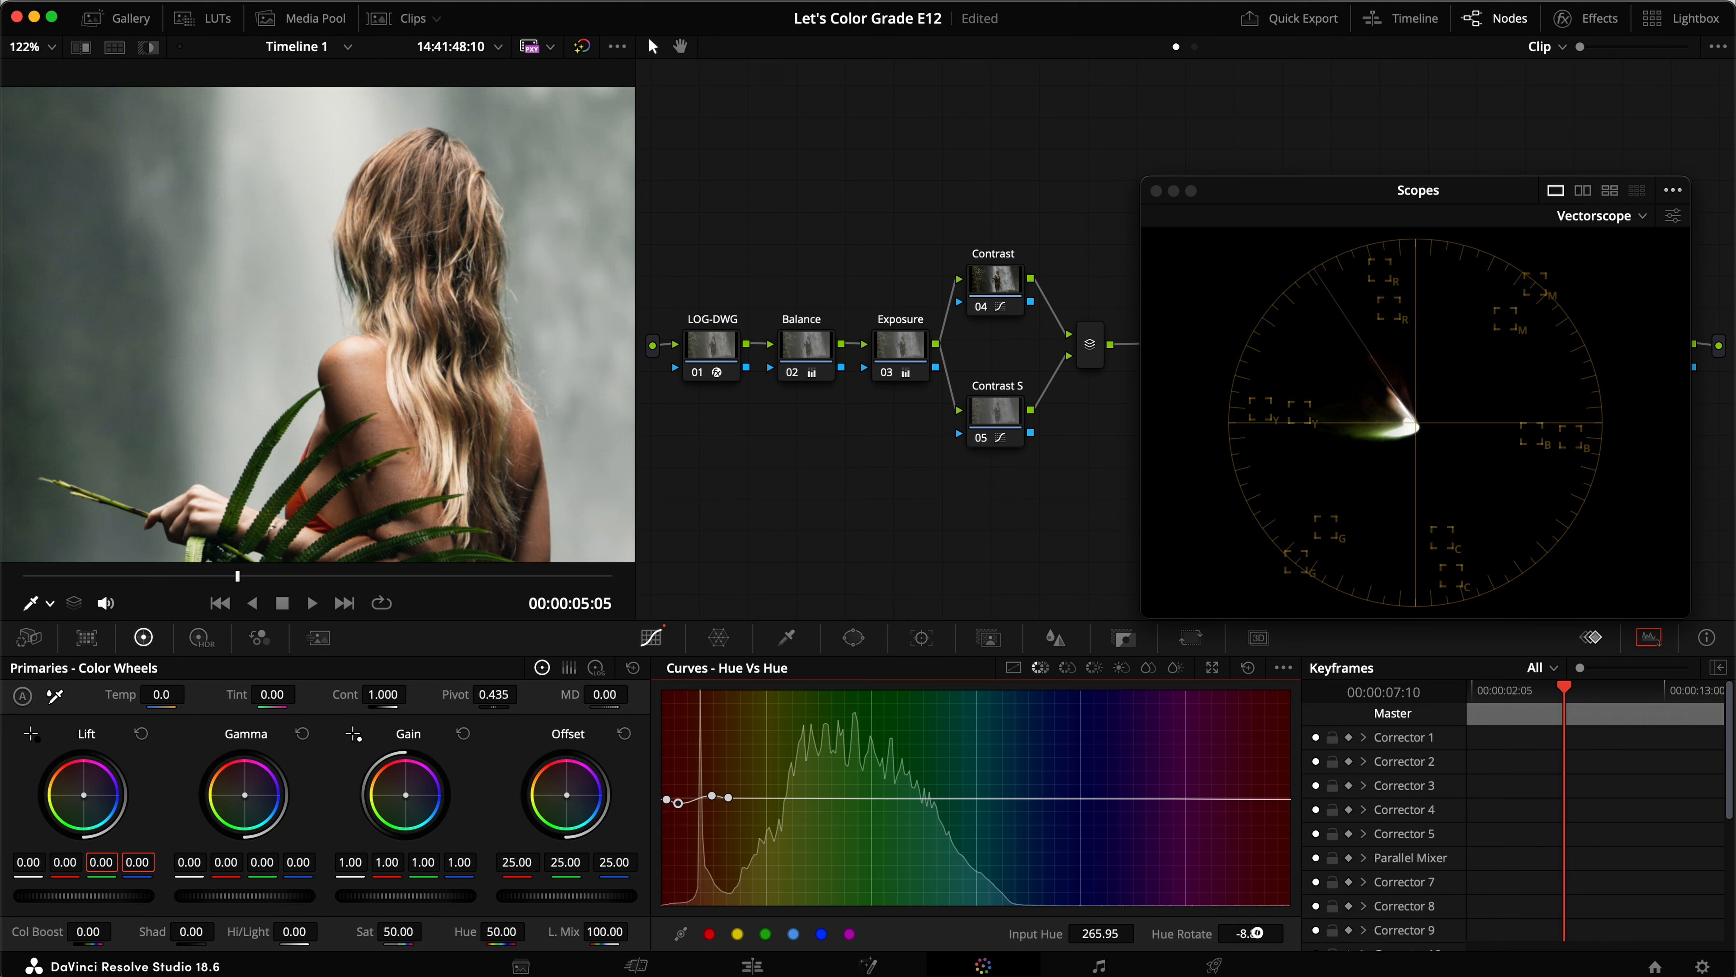
pyautogui.moveTo(1251, 932); pyautogui.dragTo(1269, 928)
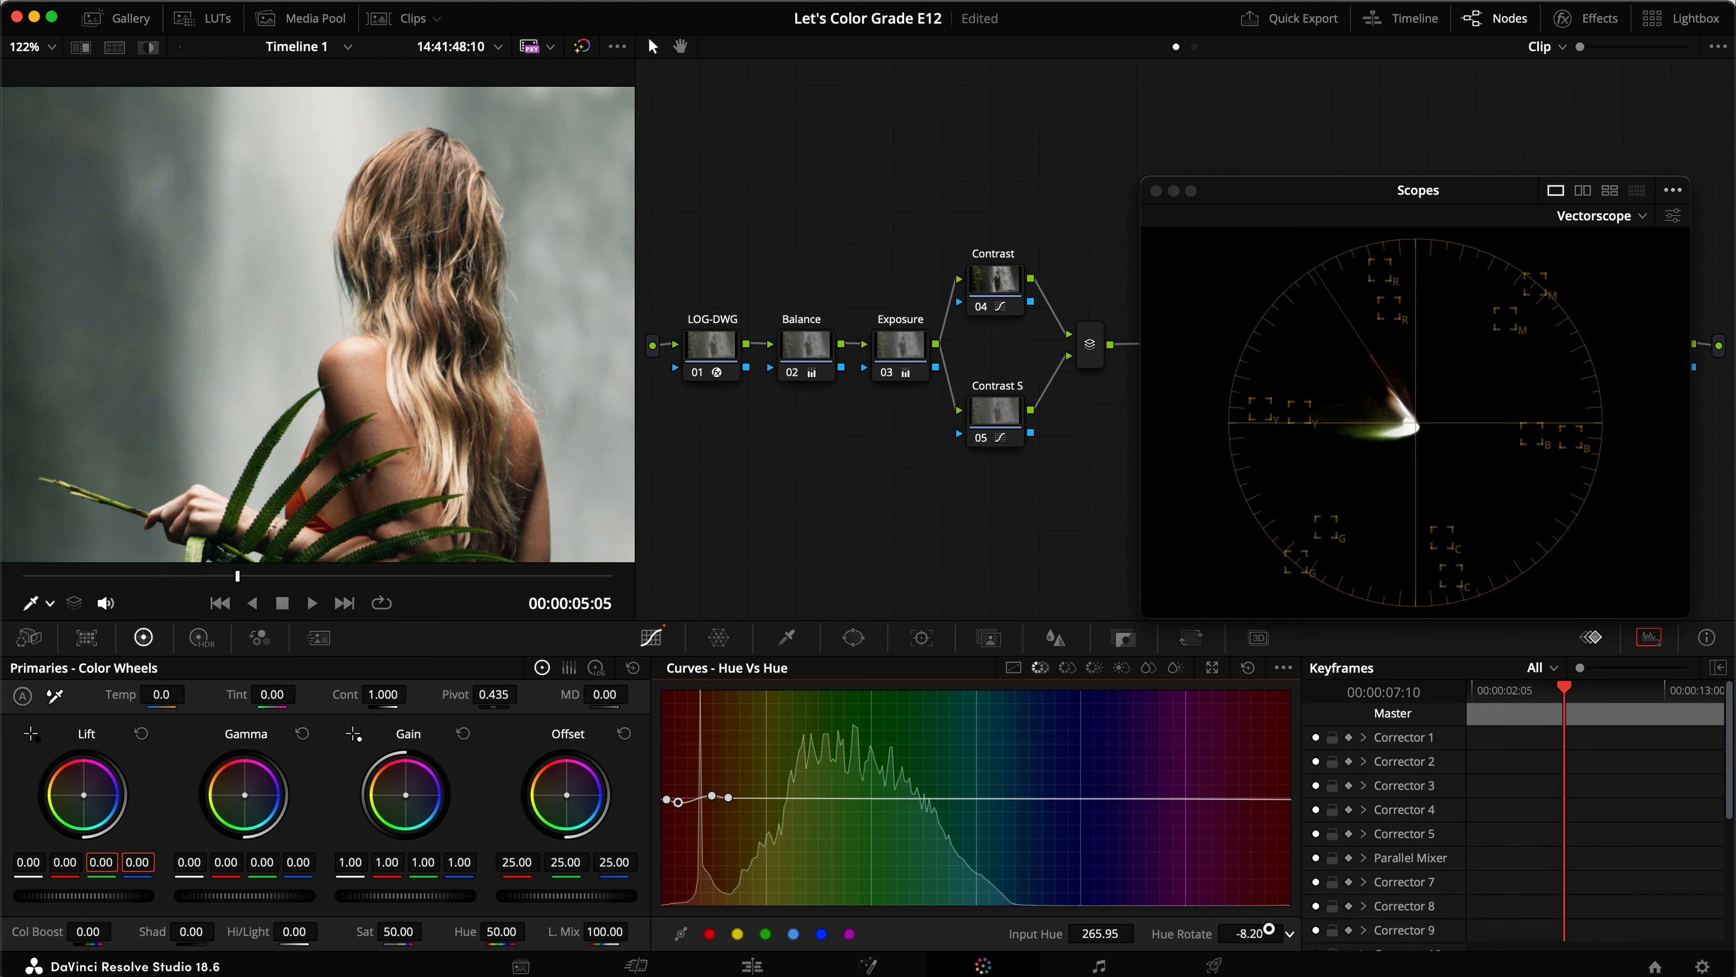
pyautogui.moveTo(1284, 928); pyautogui.dragTo(1287, 928)
pyautogui.press('super+d')
pyautogui.press('super+s')
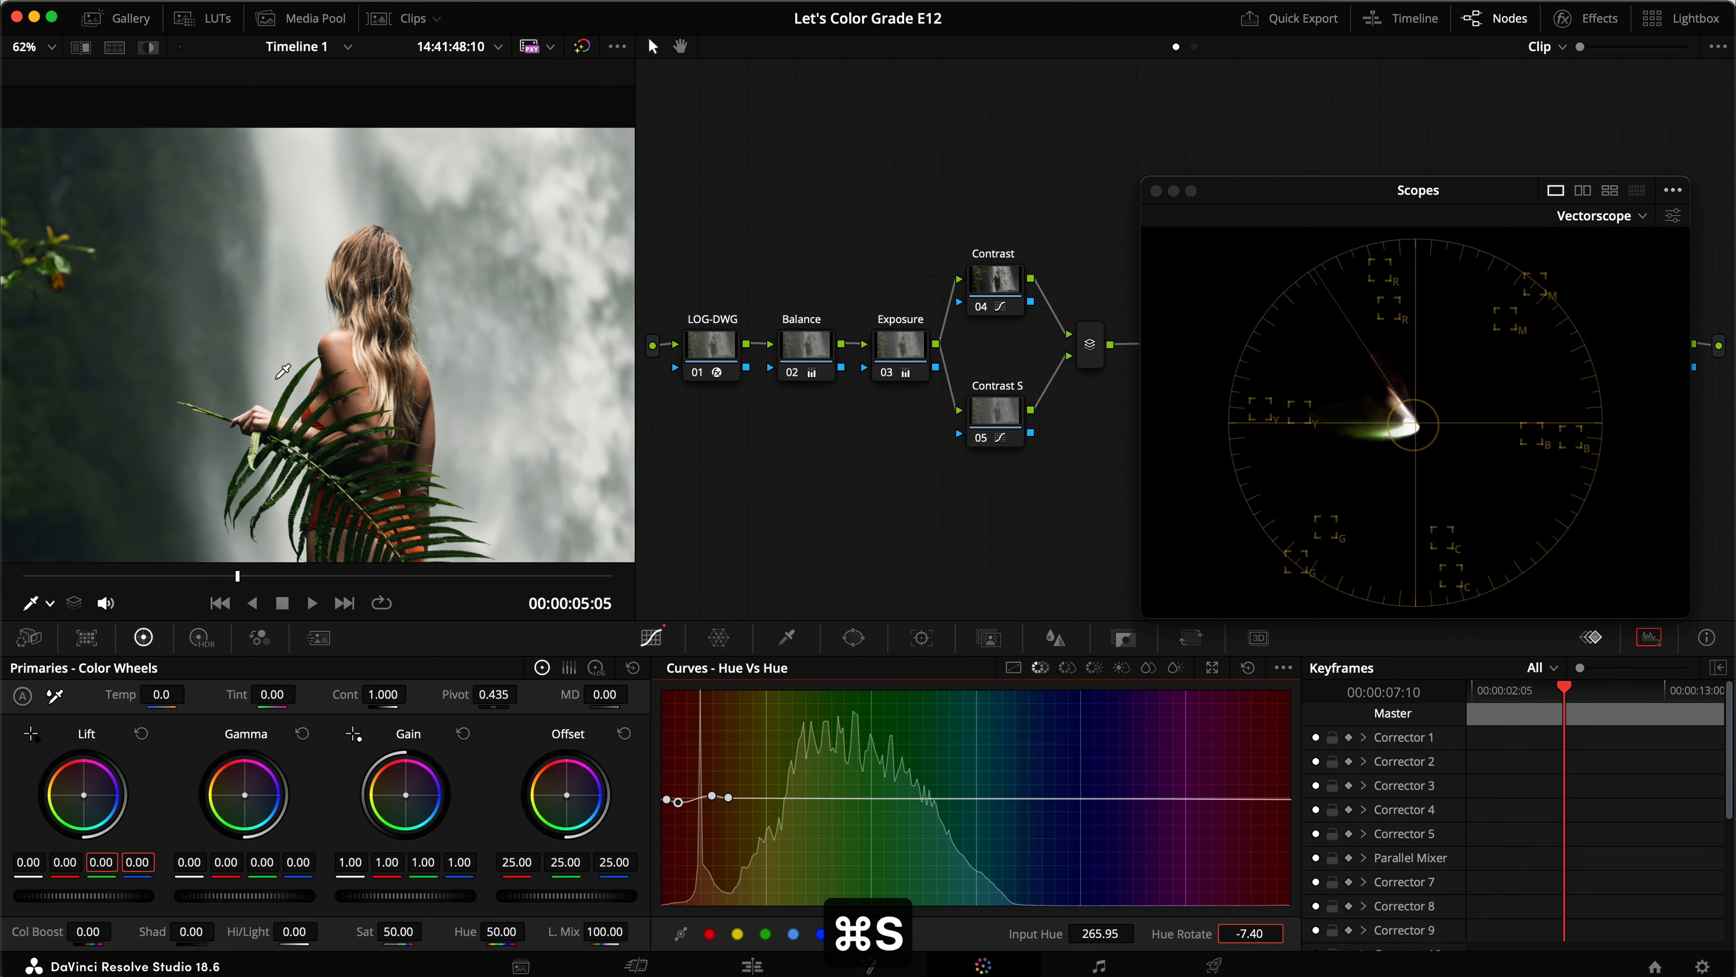
pyautogui.press('9')
pyautogui.click(782, 504)
pyautogui.press('super+s')
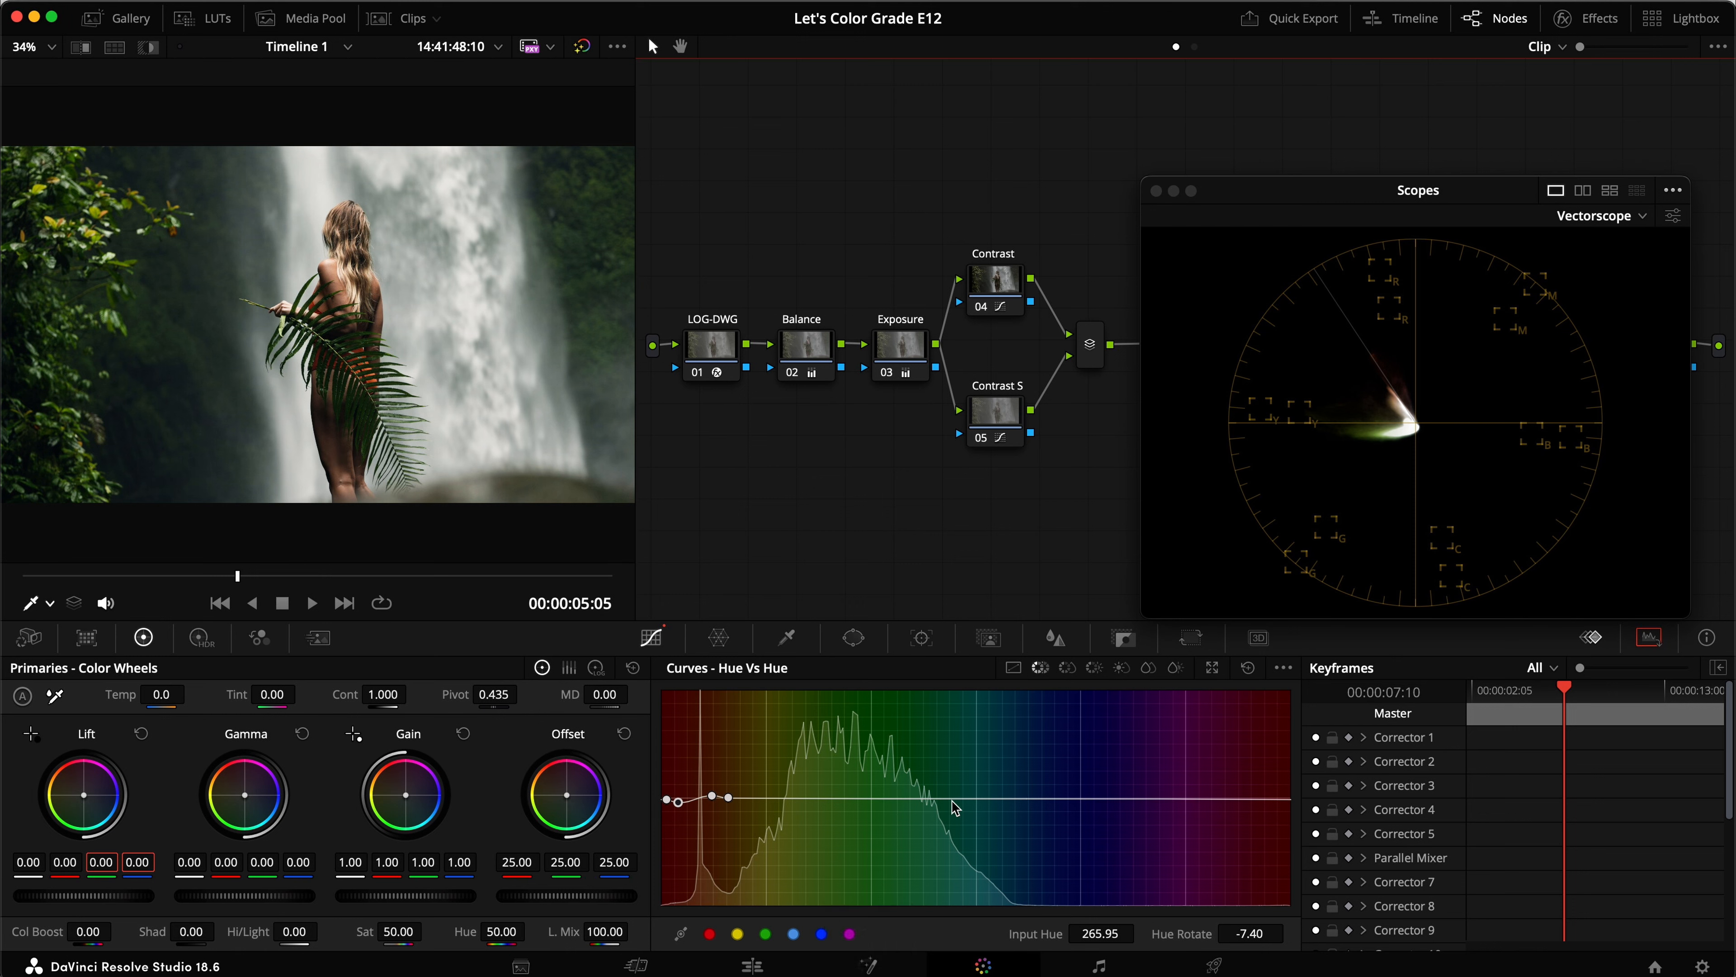
# Isolate the greens on the Hue Vs Hue curve with points at Input Hue 61.69, Hue Rotate -0.80, and Input Hue 319.85, Hue Rotate 0.80
pyautogui.moveTo(952, 800); pyautogui.dragTo(950, 798)
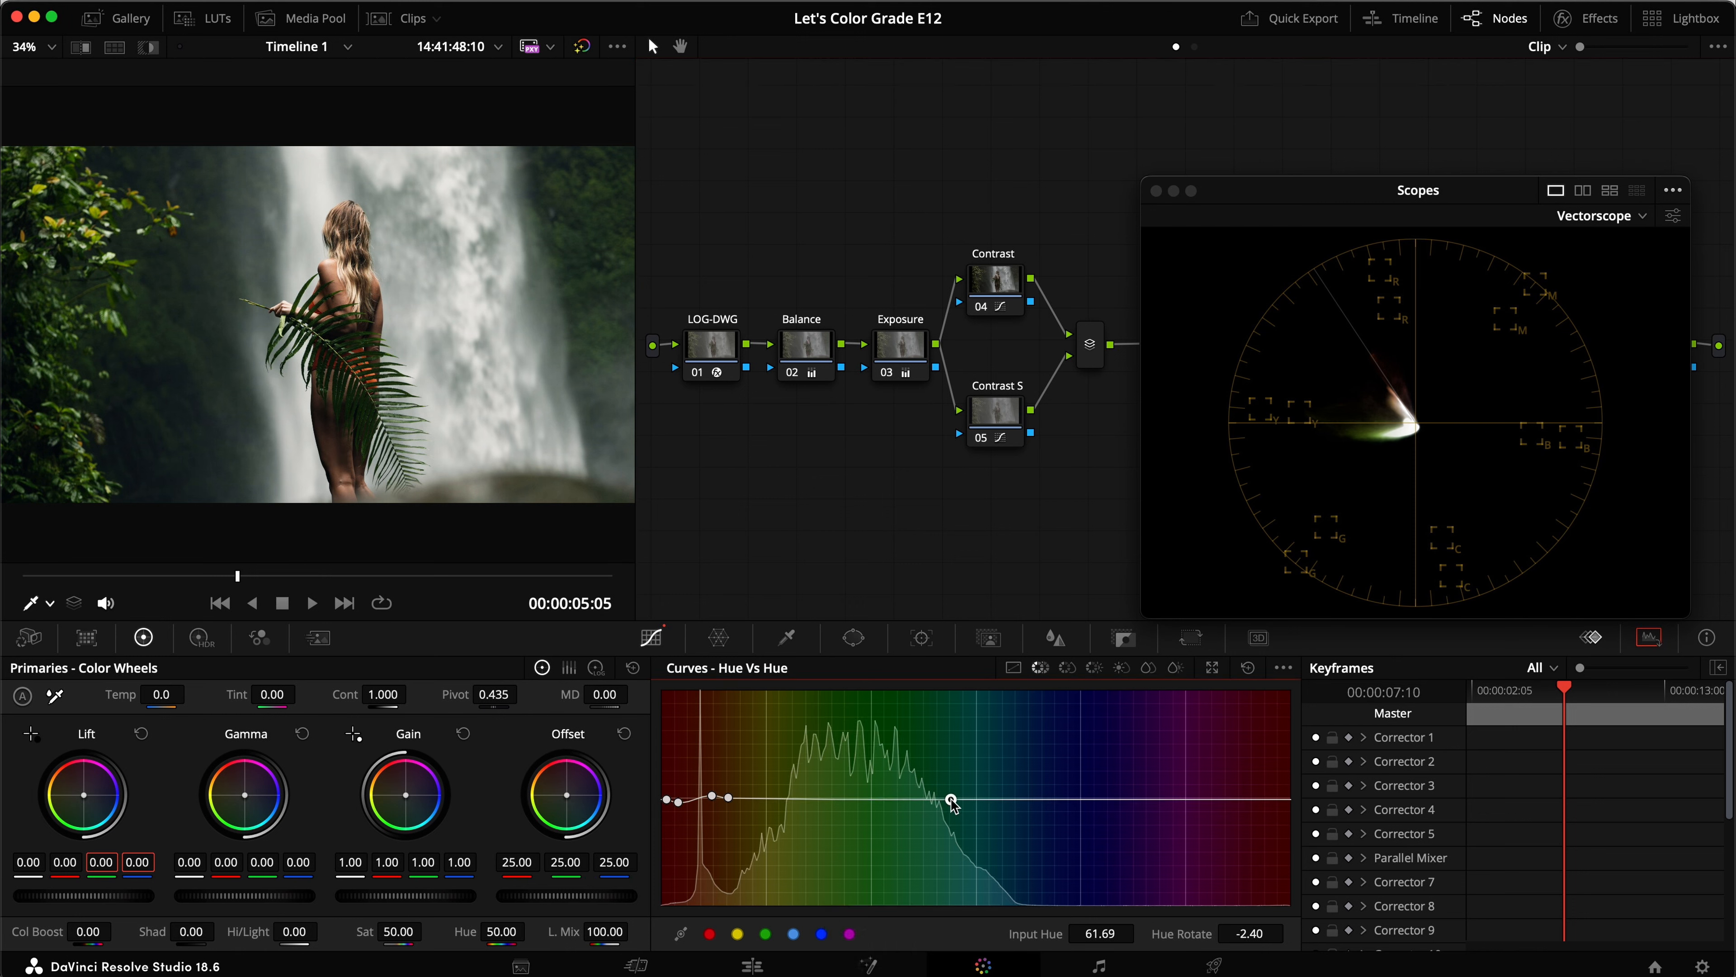
pyautogui.scroll(5, 388, 199)
pyautogui.scroll(2, 387, 199)
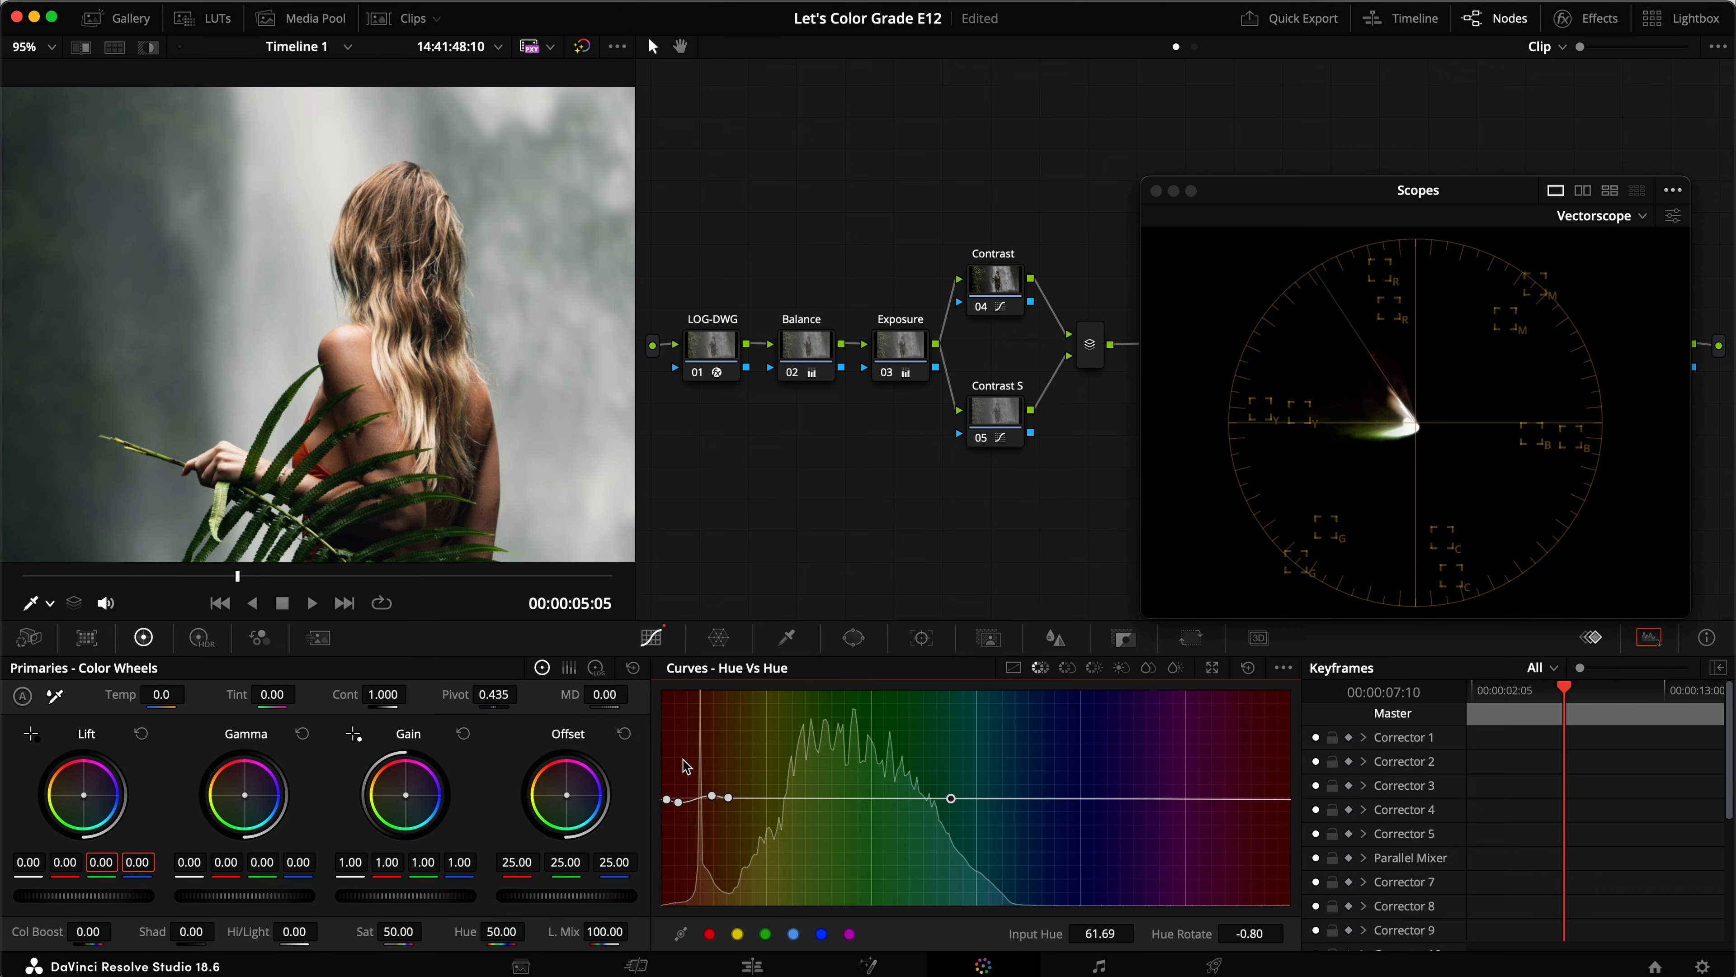
pyautogui.click(772, 798)
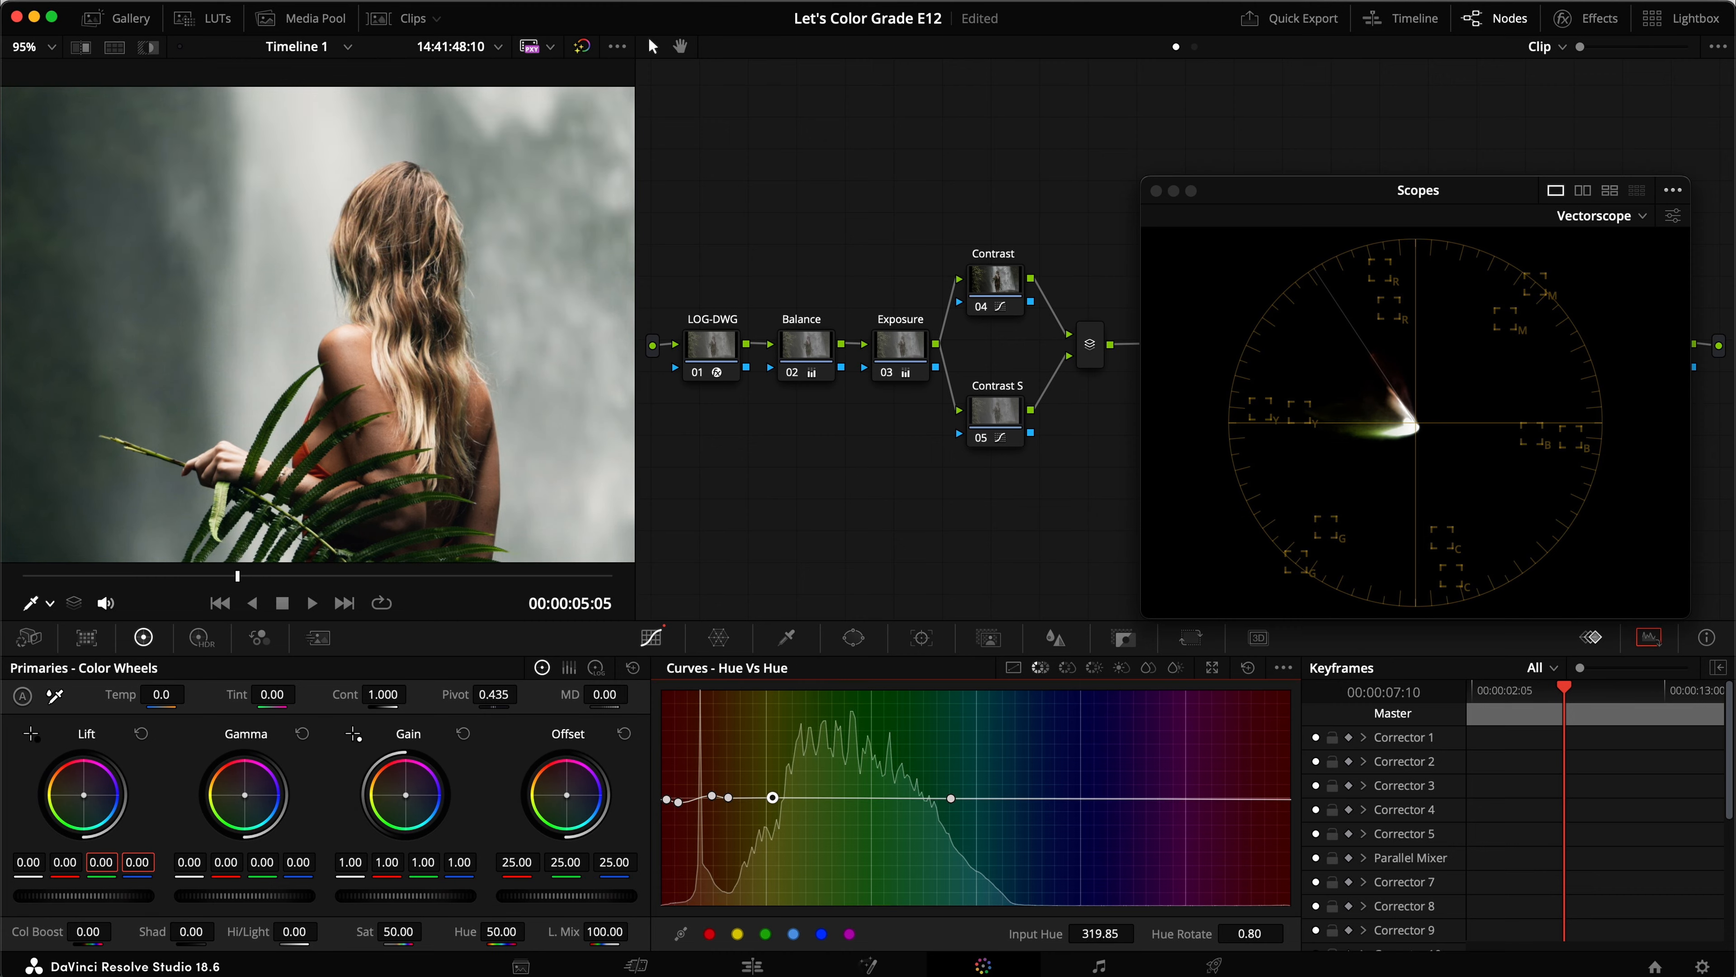
pyautogui.scroll(-5, 353, 291)
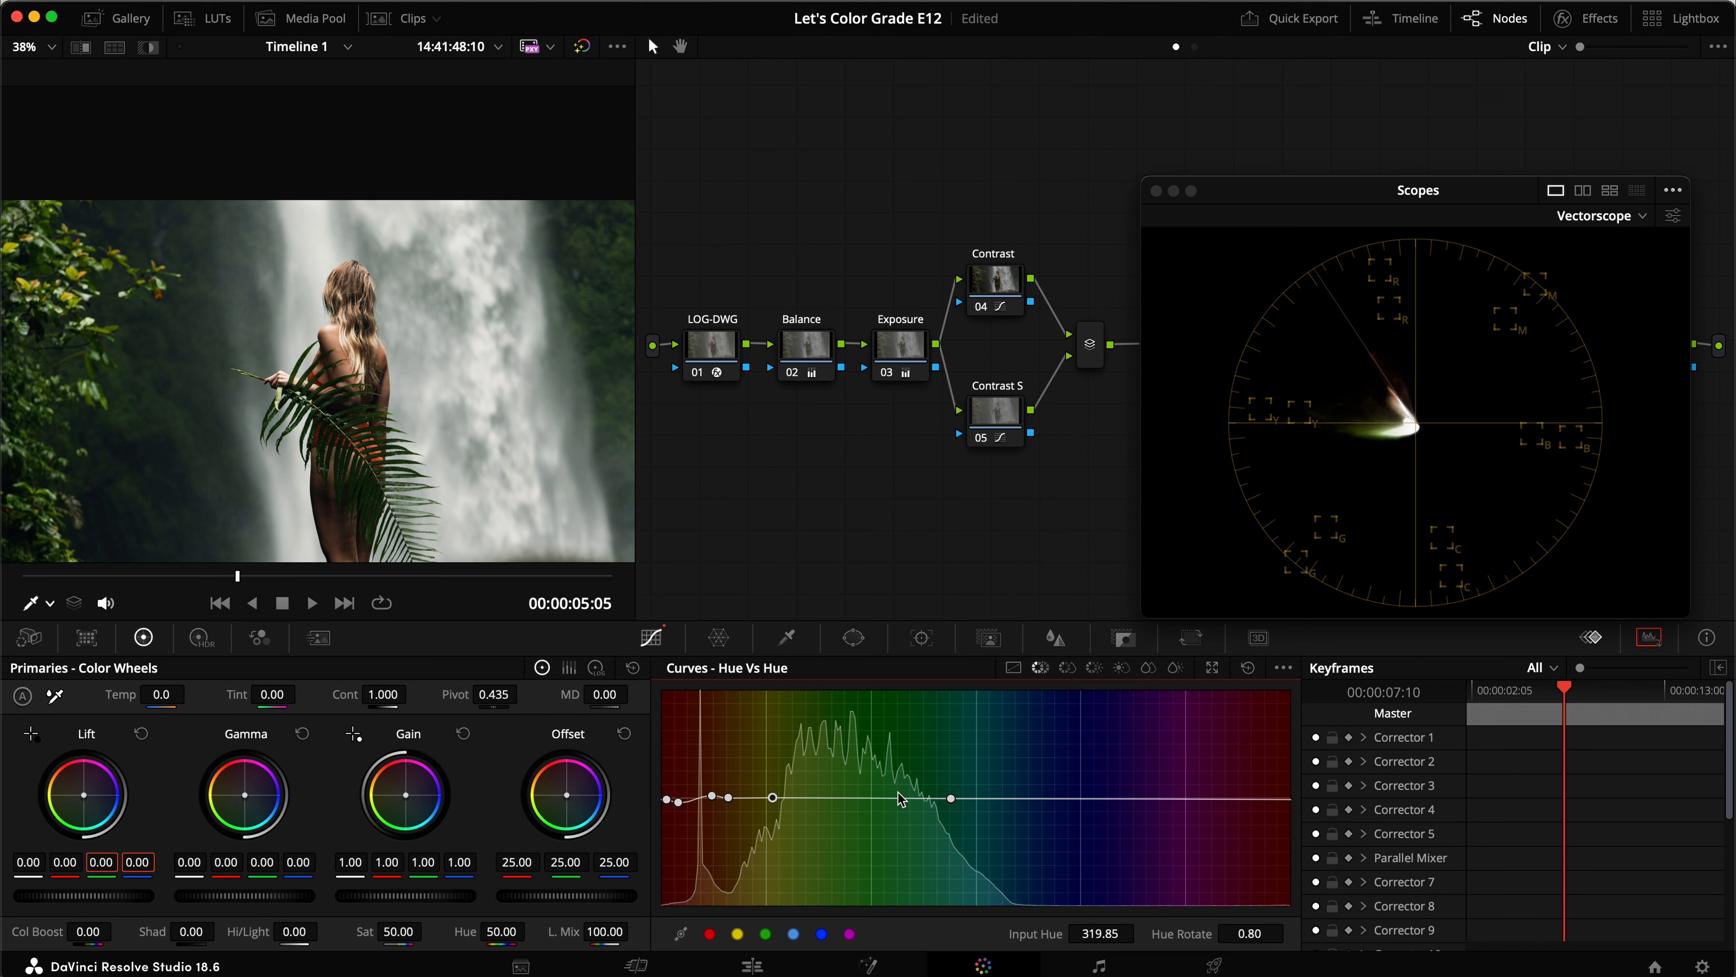
# Raise a green point at Input Hue 29.21 to Hue Rotate 37.60, compare the foliage in full screen, and save the project
pyautogui.moveTo(902, 796); pyautogui.dragTo(894, 777)
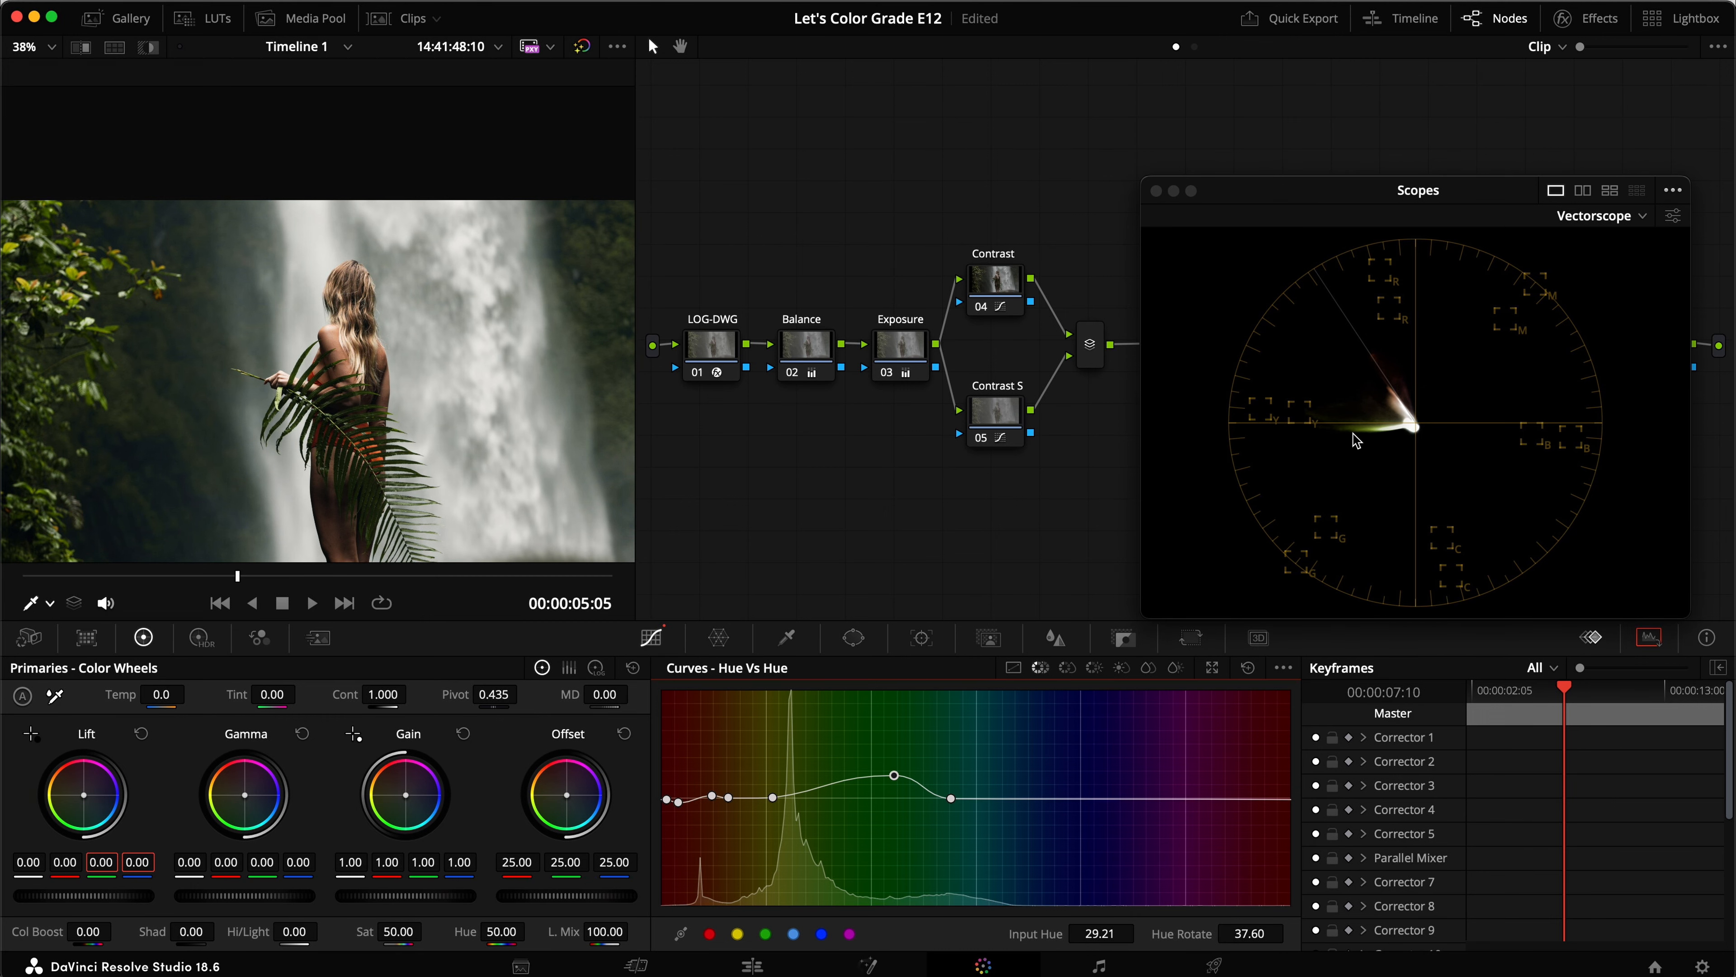
pyautogui.press('super+d')
pyautogui.press('super+f')
pyautogui.press('super+d')
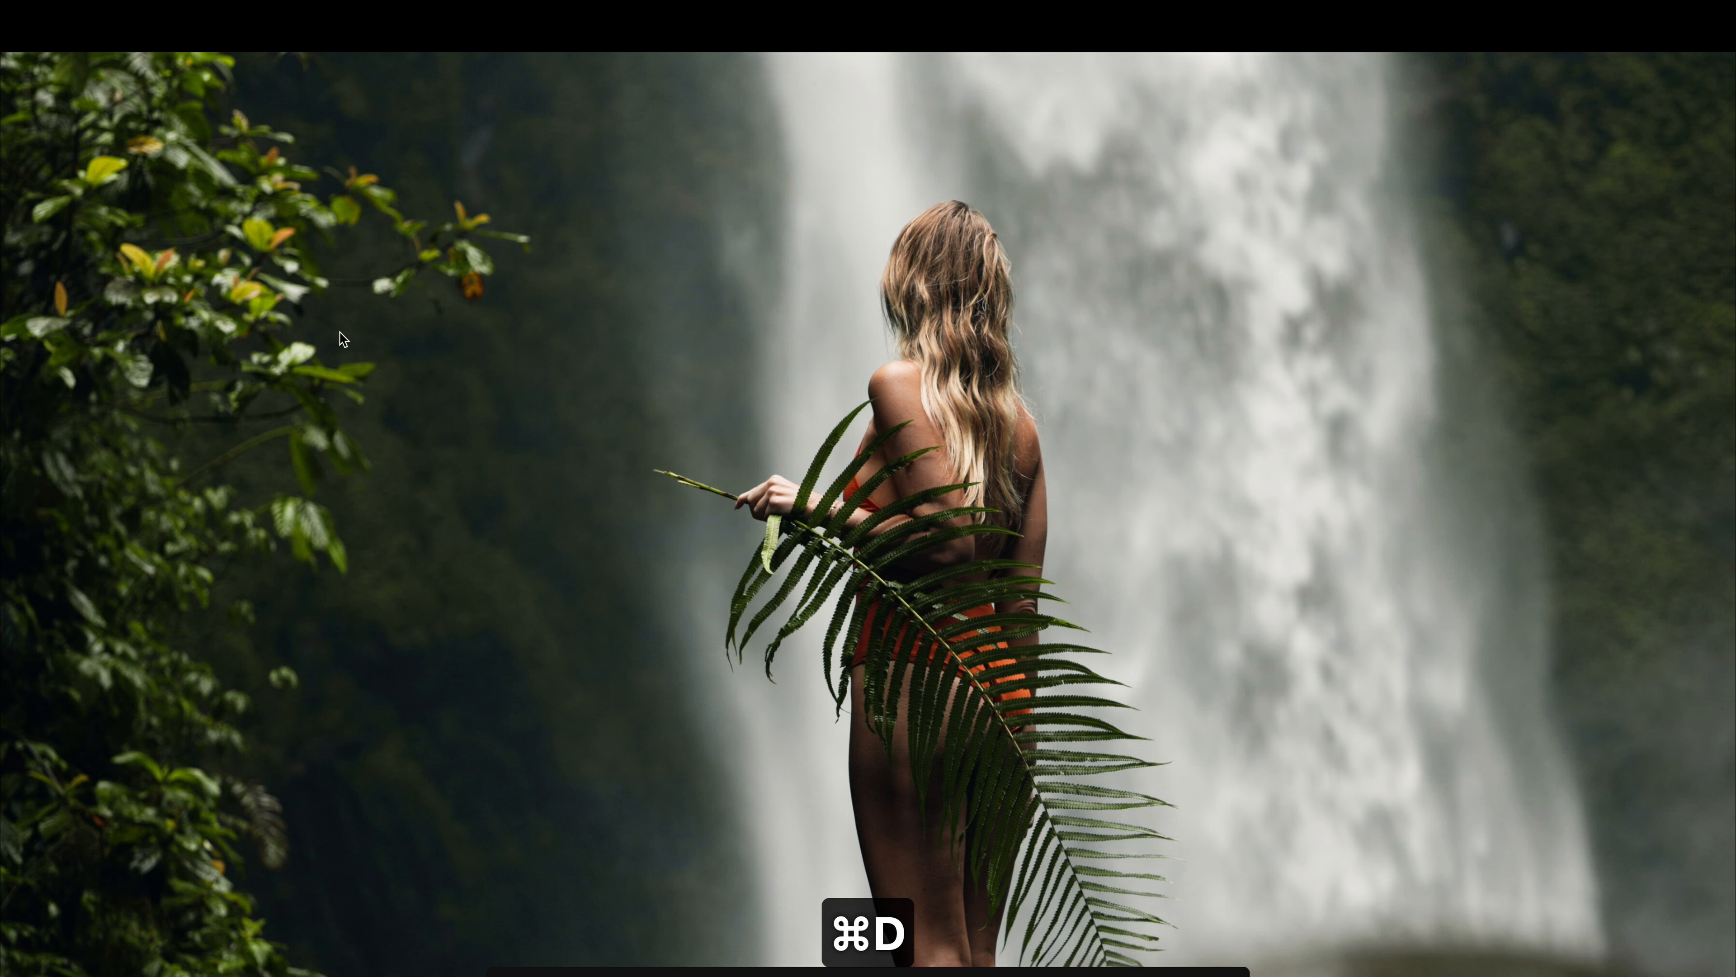
pyautogui.press('Escape')
pyautogui.press('super+d')
pyautogui.press('super+s')
# Refine the raised green point to Input Hue 12.15 and Hue Rotate 28.00, comparing the node off and on, and save the project
pyautogui.moveTo(893, 776); pyautogui.dragTo(867, 790)
pyautogui.press('super+d')
pyautogui.press('super+s')
pyautogui.moveTo(872, 789); pyautogui.dragTo(868, 783)
pyautogui.press('super+d')
pyautogui.press('super+s')
pyautogui.press('super+f')
pyautogui.press('super+d')
pyautogui.press('Escape')
pyautogui.press('super+s')
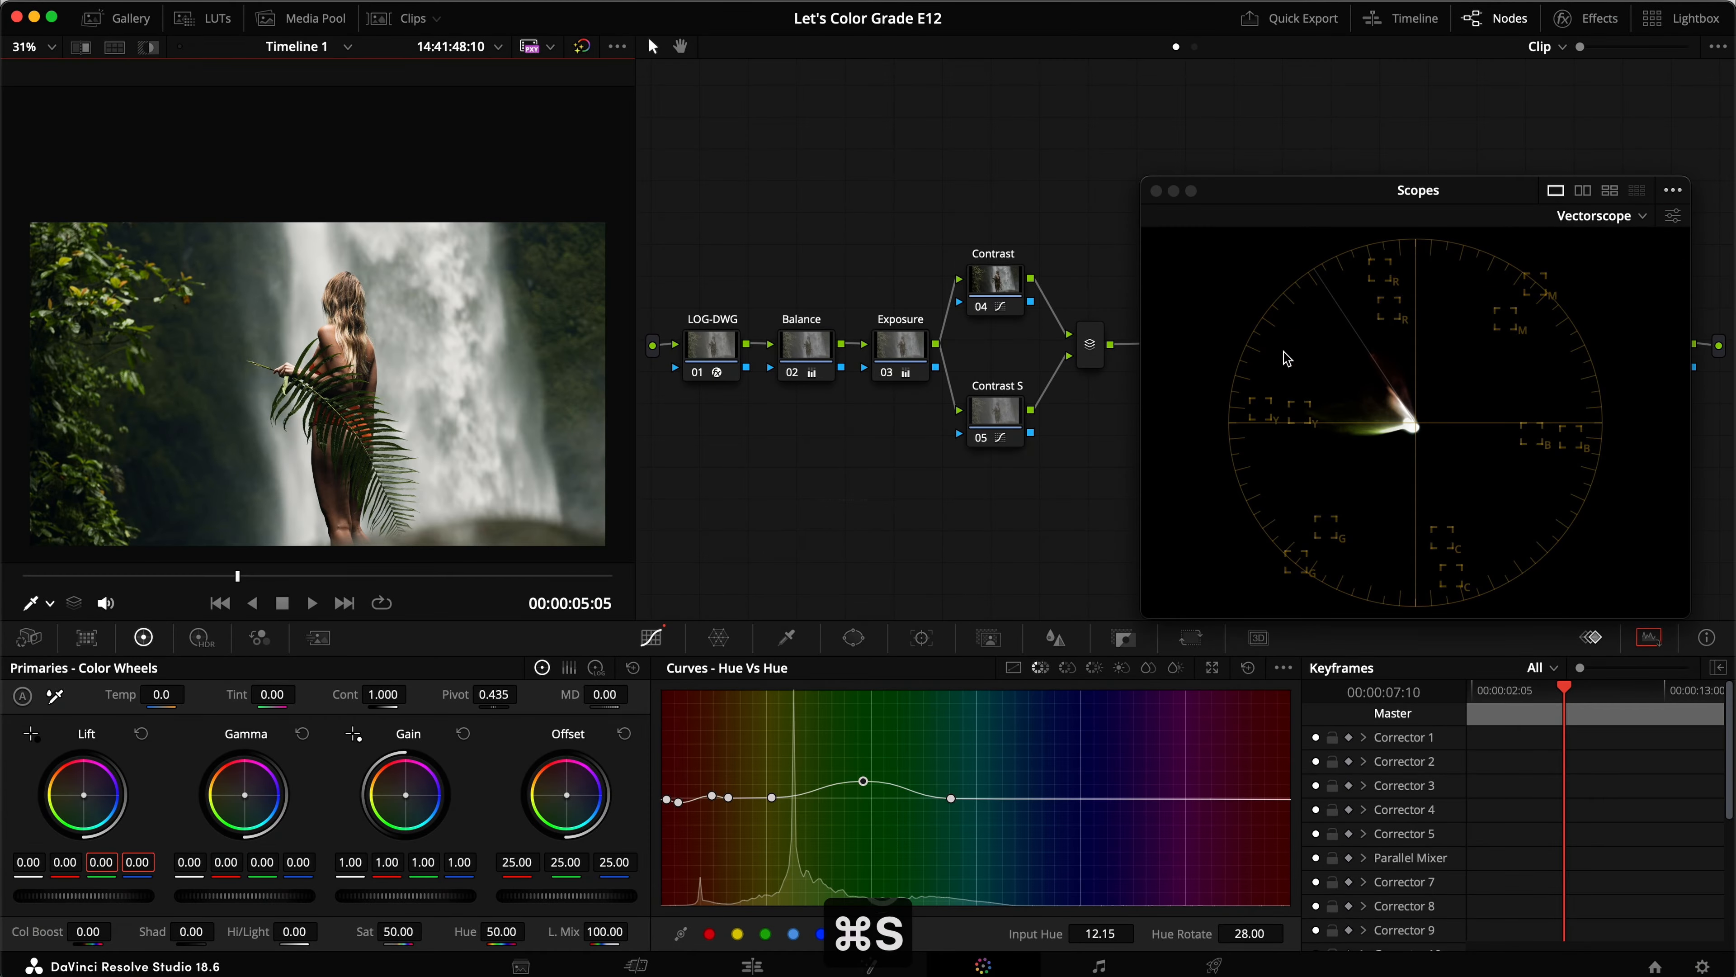
# On the Hue Vs Sat curve, anchor both ends of the yellow-green range and lower a point between them to desaturate the foliage
pyautogui.click(1067, 667)
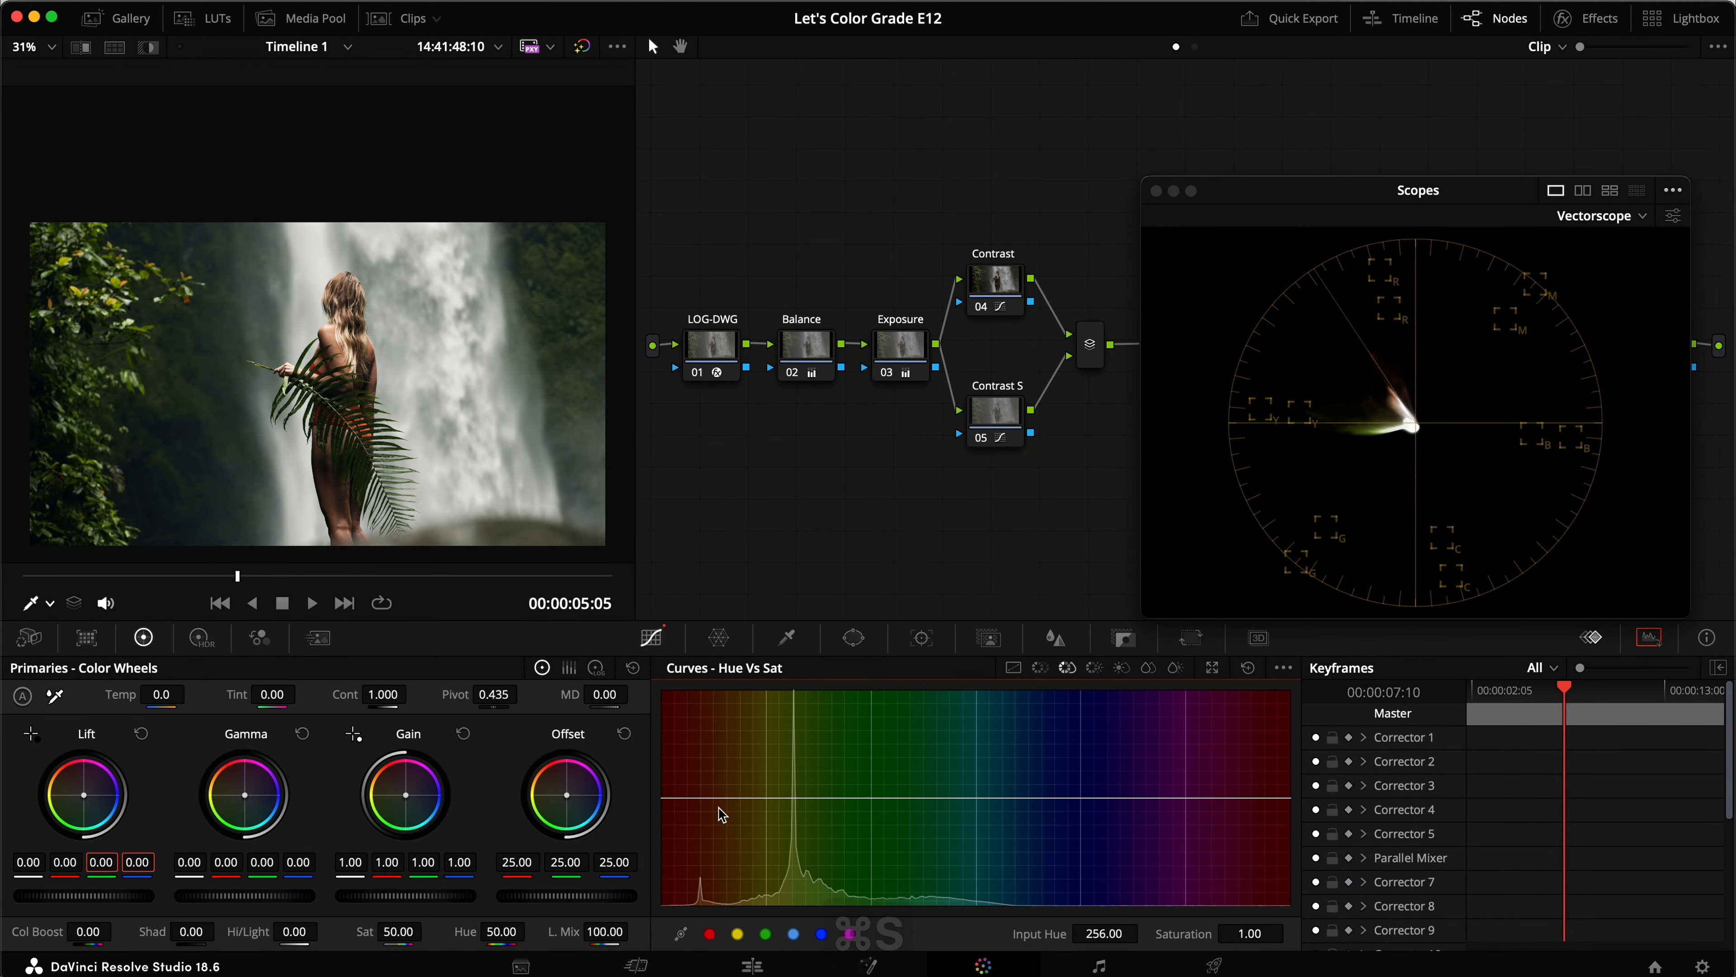
pyautogui.click(750, 798)
pyautogui.click(891, 798)
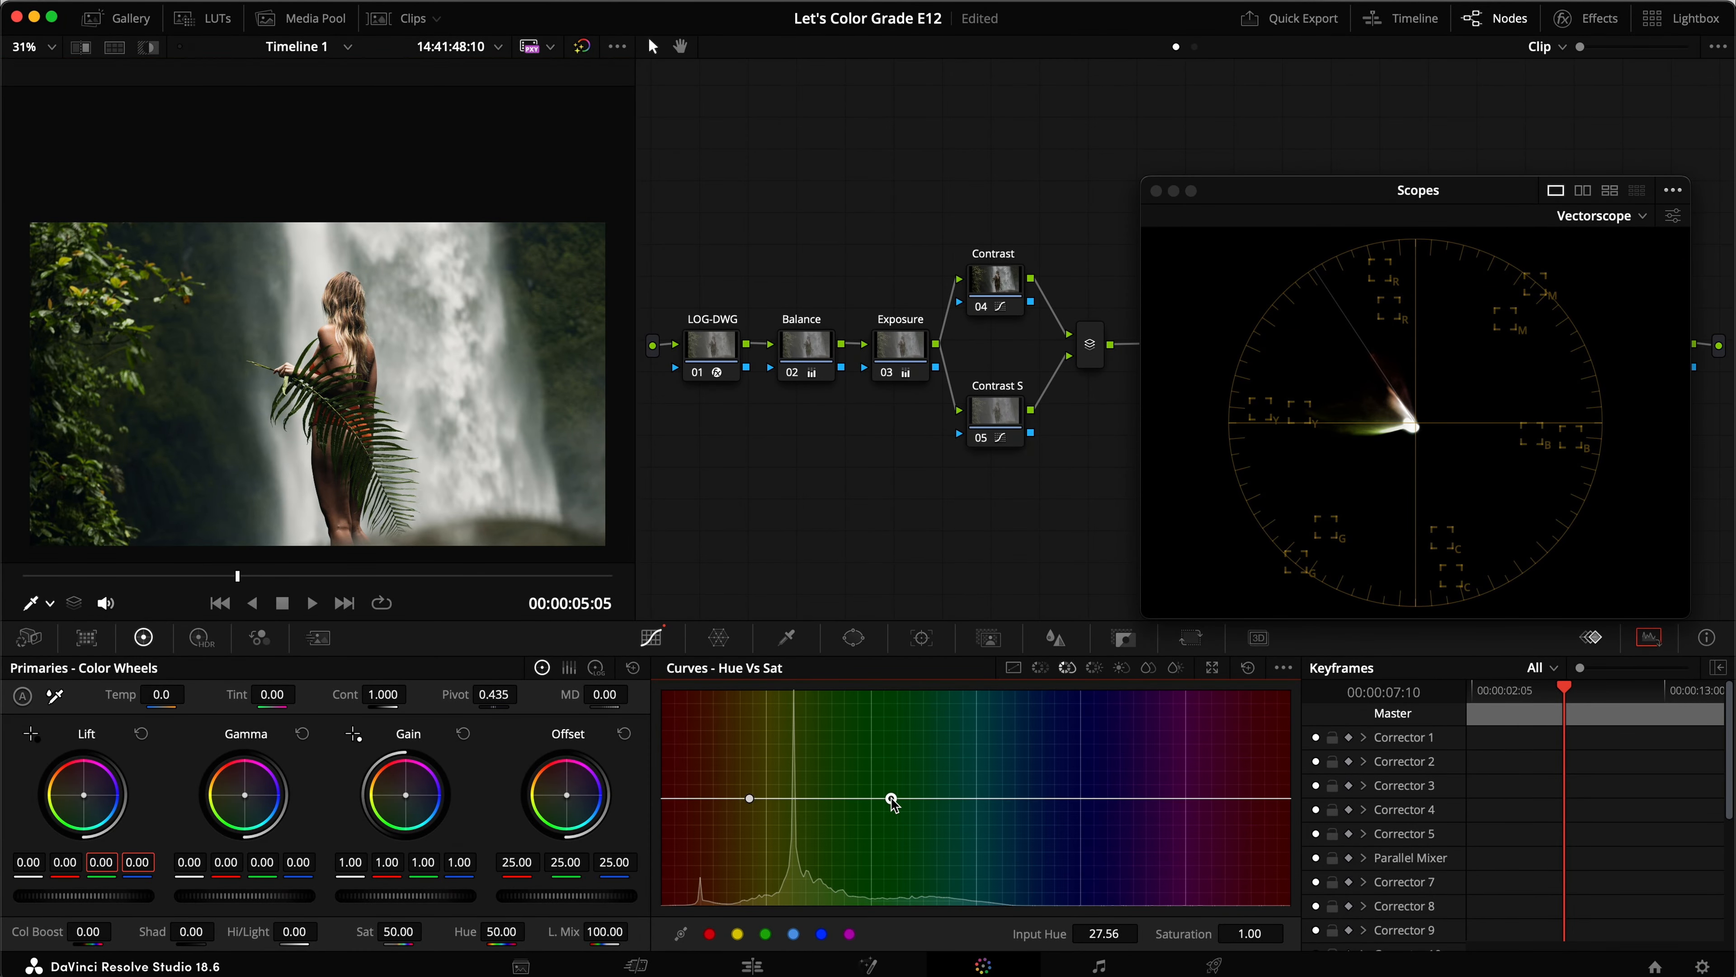
pyautogui.click(812, 797)
pyautogui.moveTo(812, 798); pyautogui.dragTo(822, 836)
# Compare the foliage with the Curves node off and on in full screen, and save the project
pyautogui.press('super+f')
pyautogui.press('super+d')
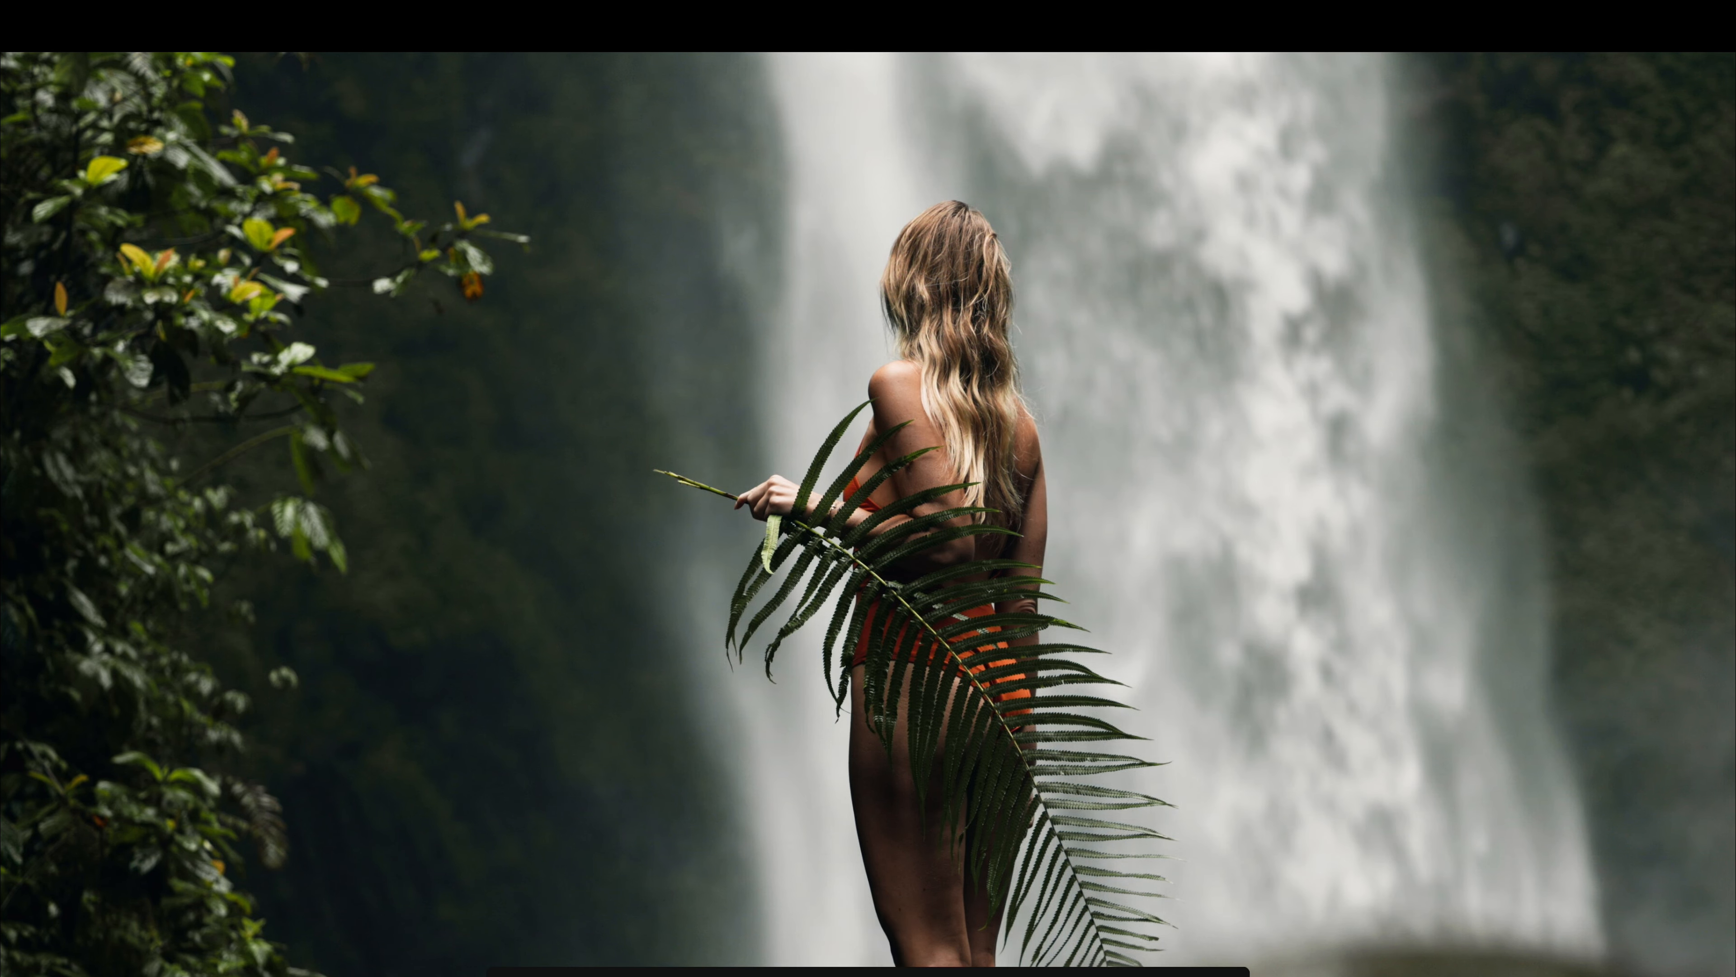
pyautogui.press('super+d')
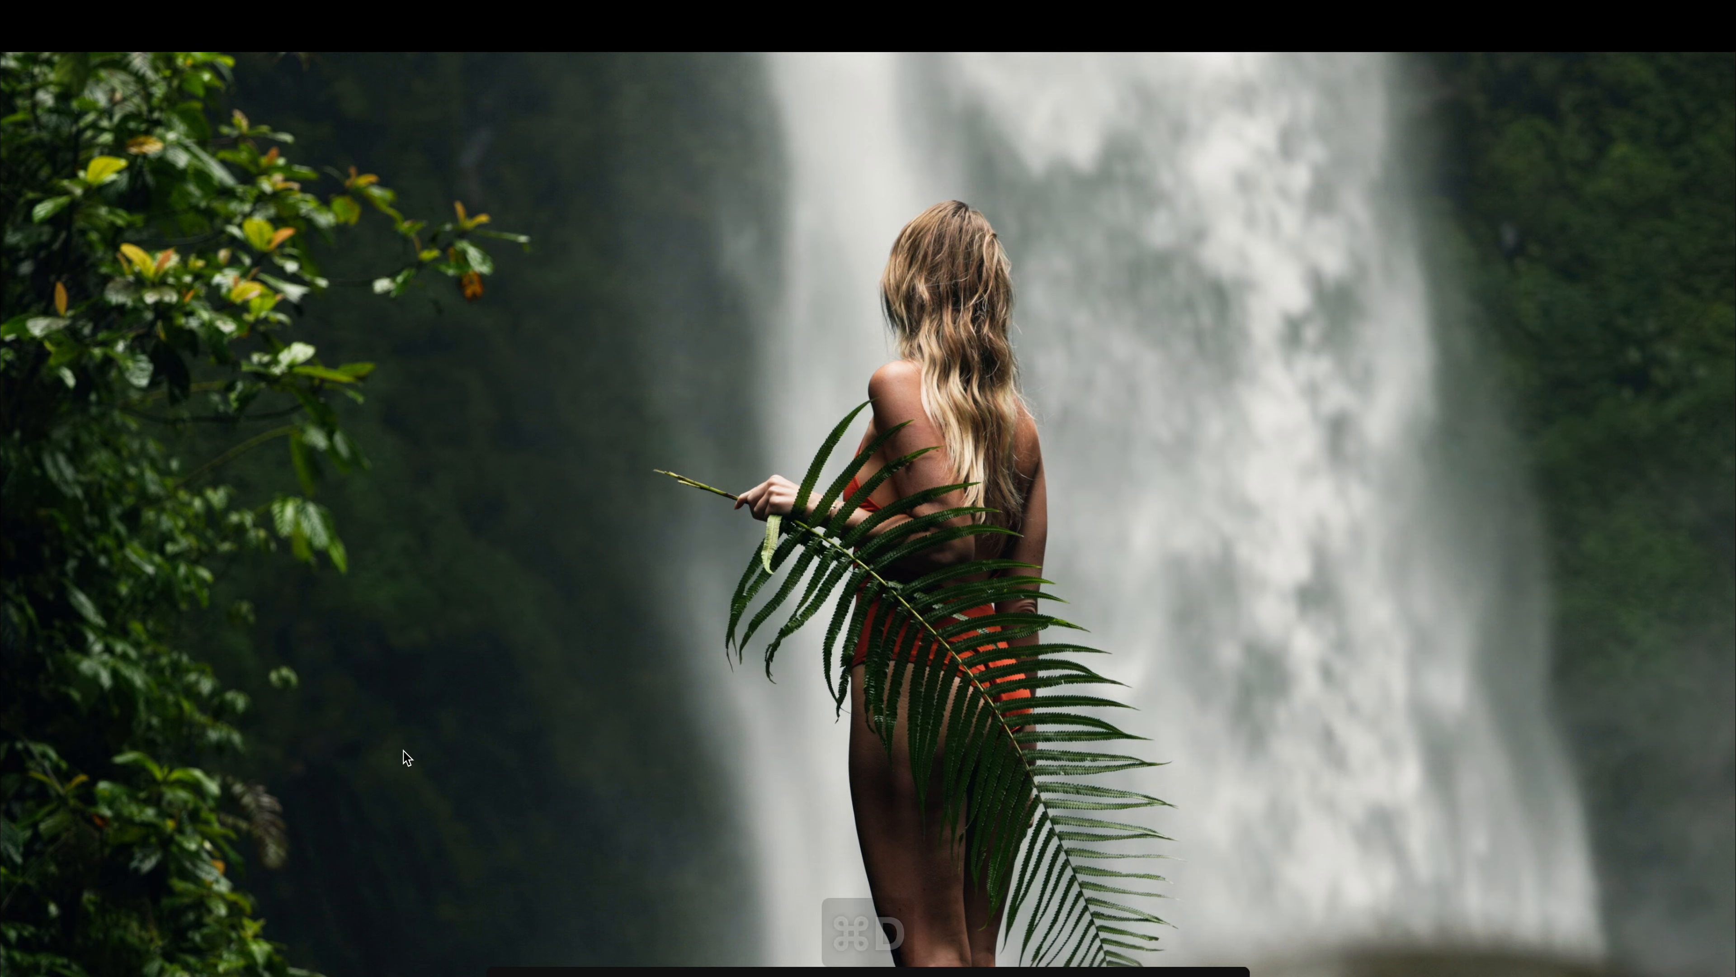
pyautogui.press('super+f')
pyautogui.press('super+s')
# Raise the lowered yellow-green point slightly on the Hue Vs Sat curve, compare the node in full screen, and save the project
pyautogui.moveTo(819, 848); pyautogui.dragTo(821, 831)
pyautogui.press('super+f')
pyautogui.press('super+d')
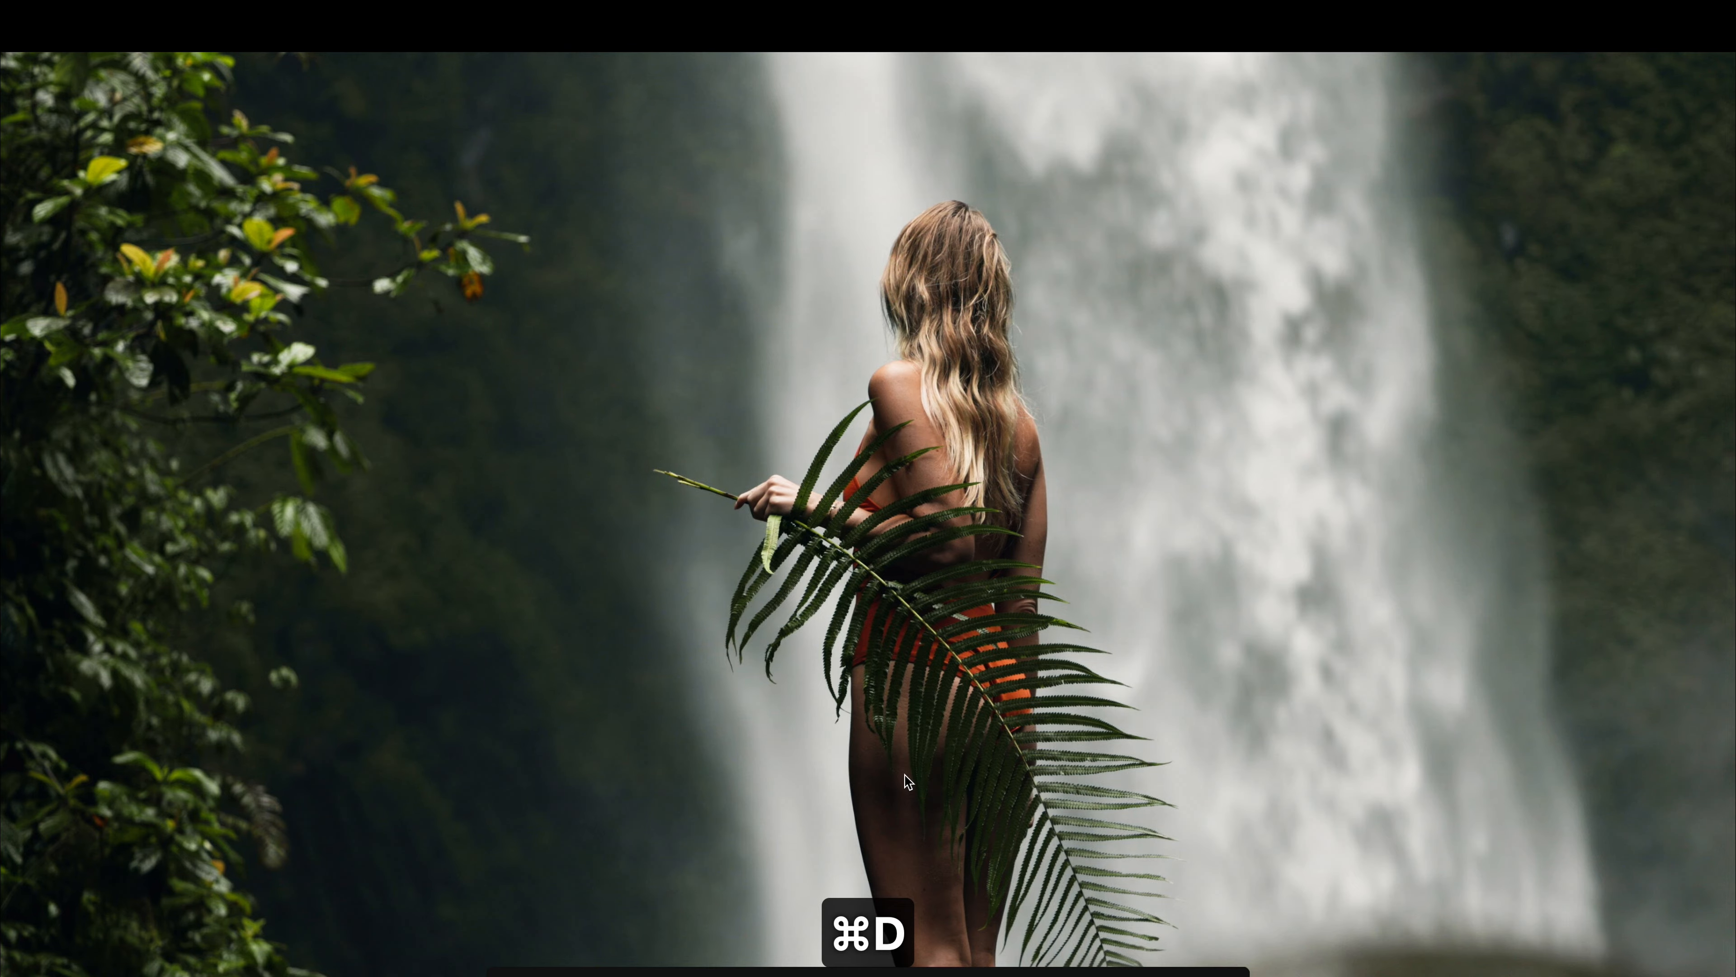
pyautogui.press('Escape')
pyautogui.press('super+s')
# Refine the raised green point on the Hue Vs Hue curve to Input Hue 16.00 and Hue Rotate 23.20, compare in full screen, and save
pyautogui.click(1040, 669)
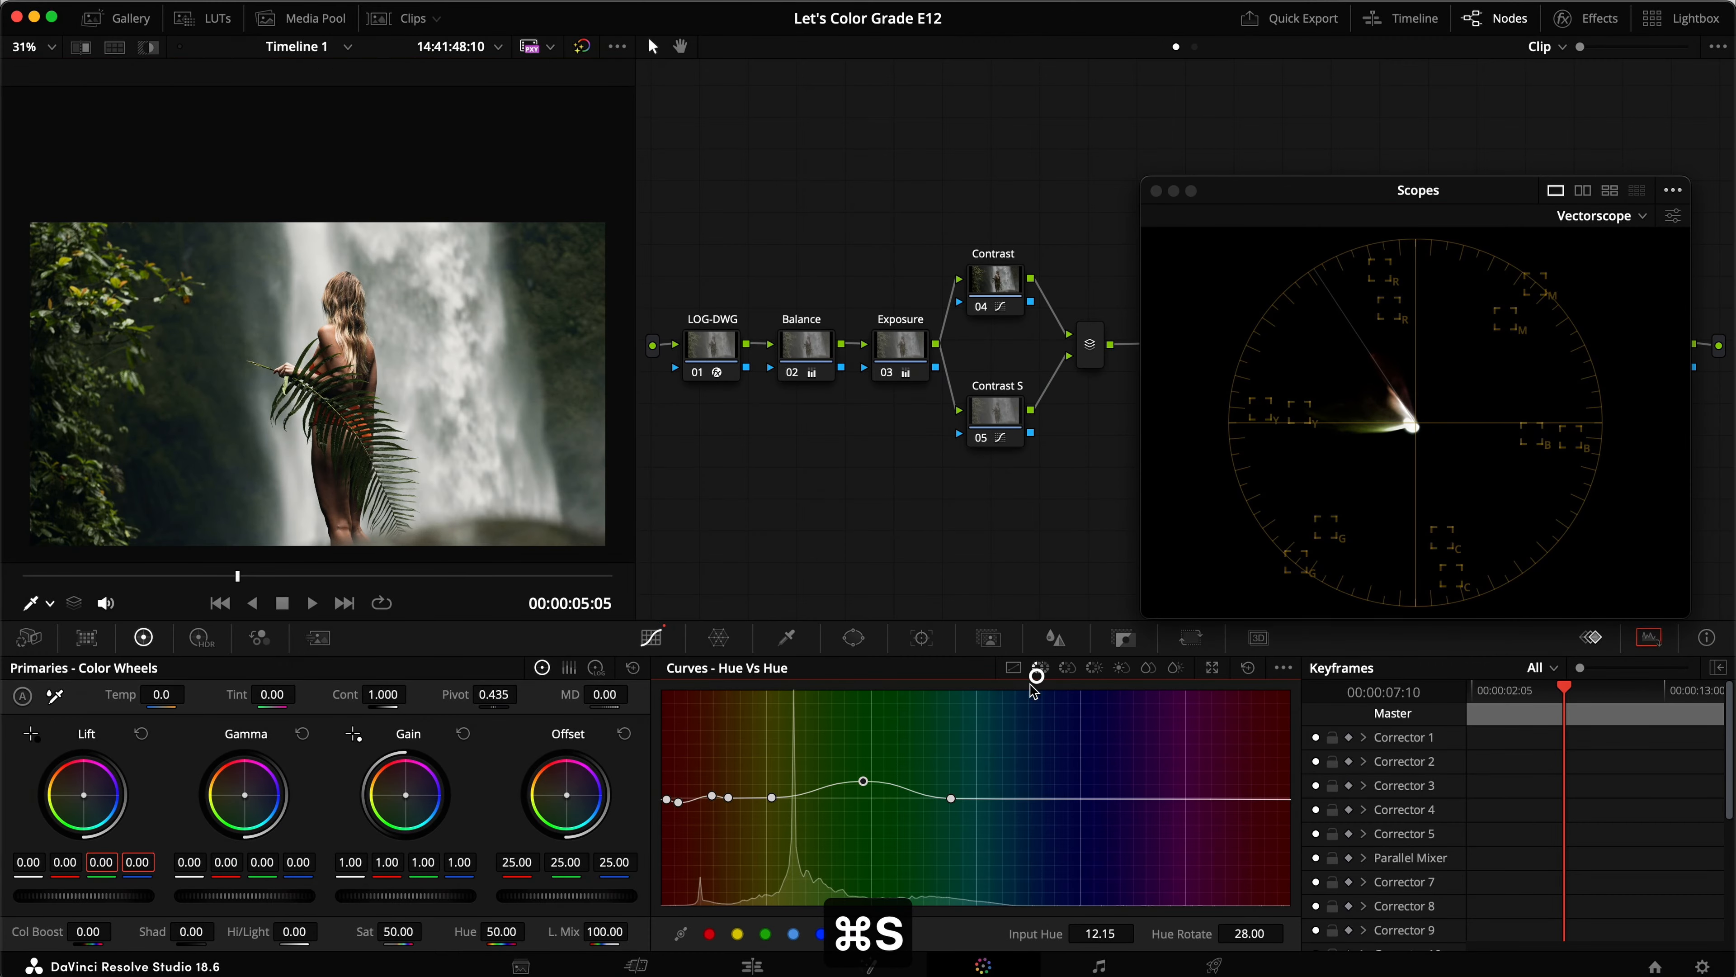
pyautogui.moveTo(865, 798); pyautogui.dragTo(872, 783)
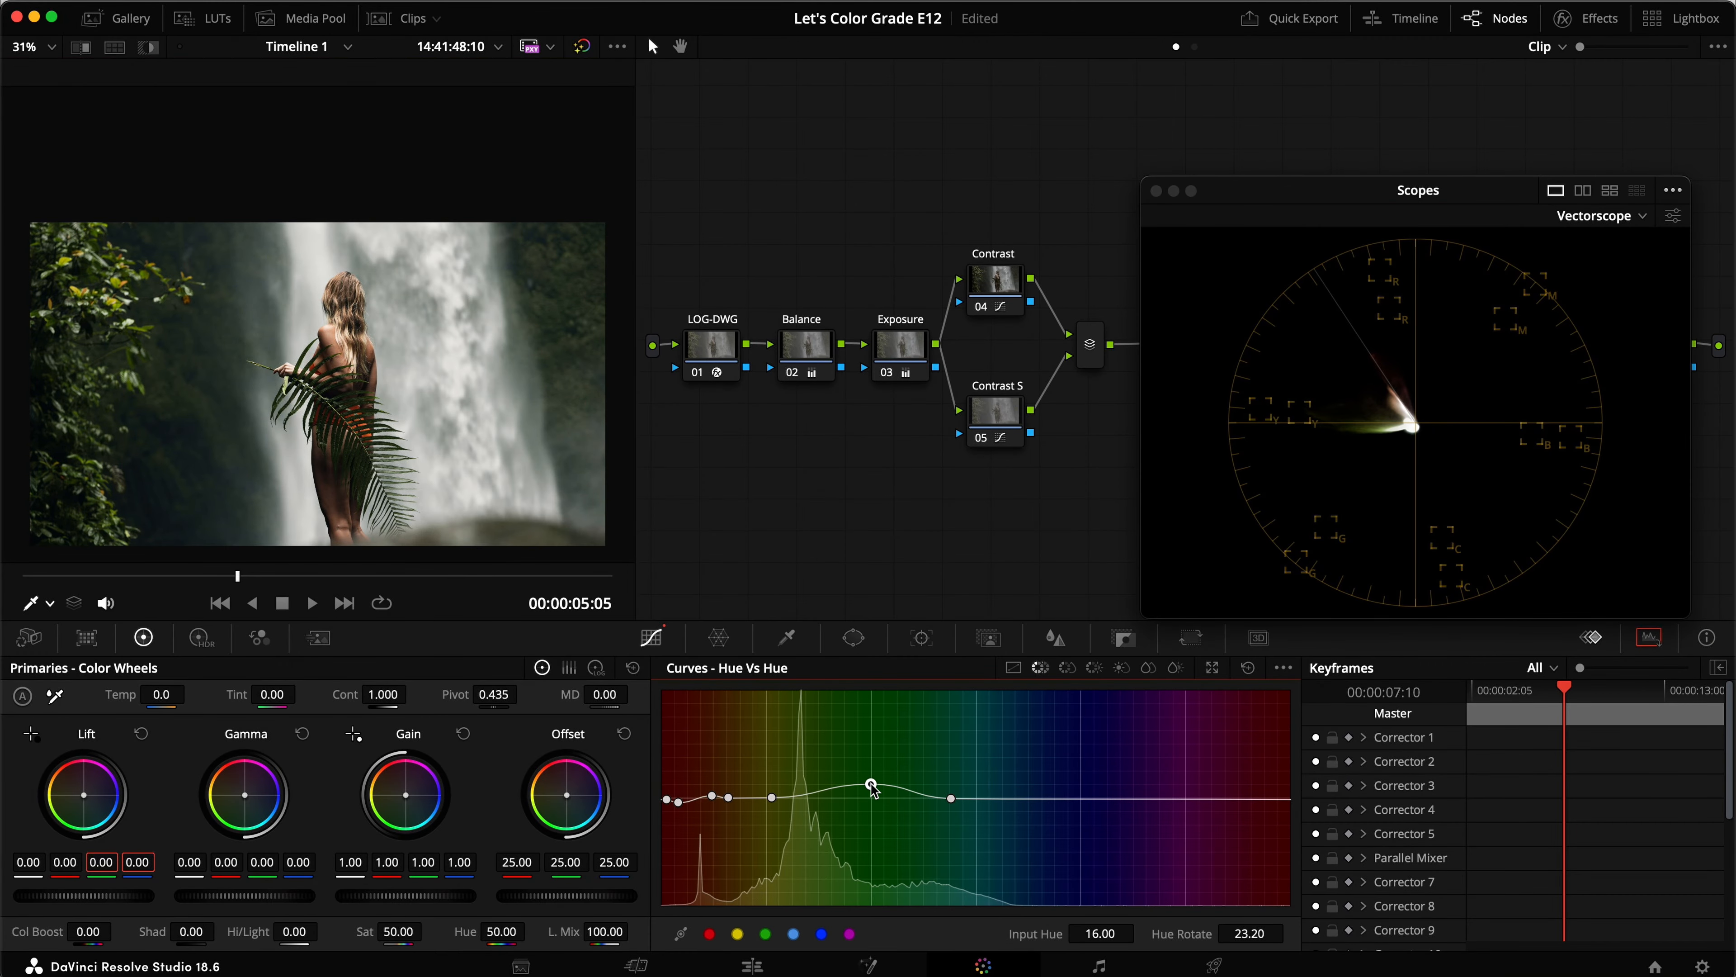
pyautogui.press('super+f')
pyautogui.press('super+d')
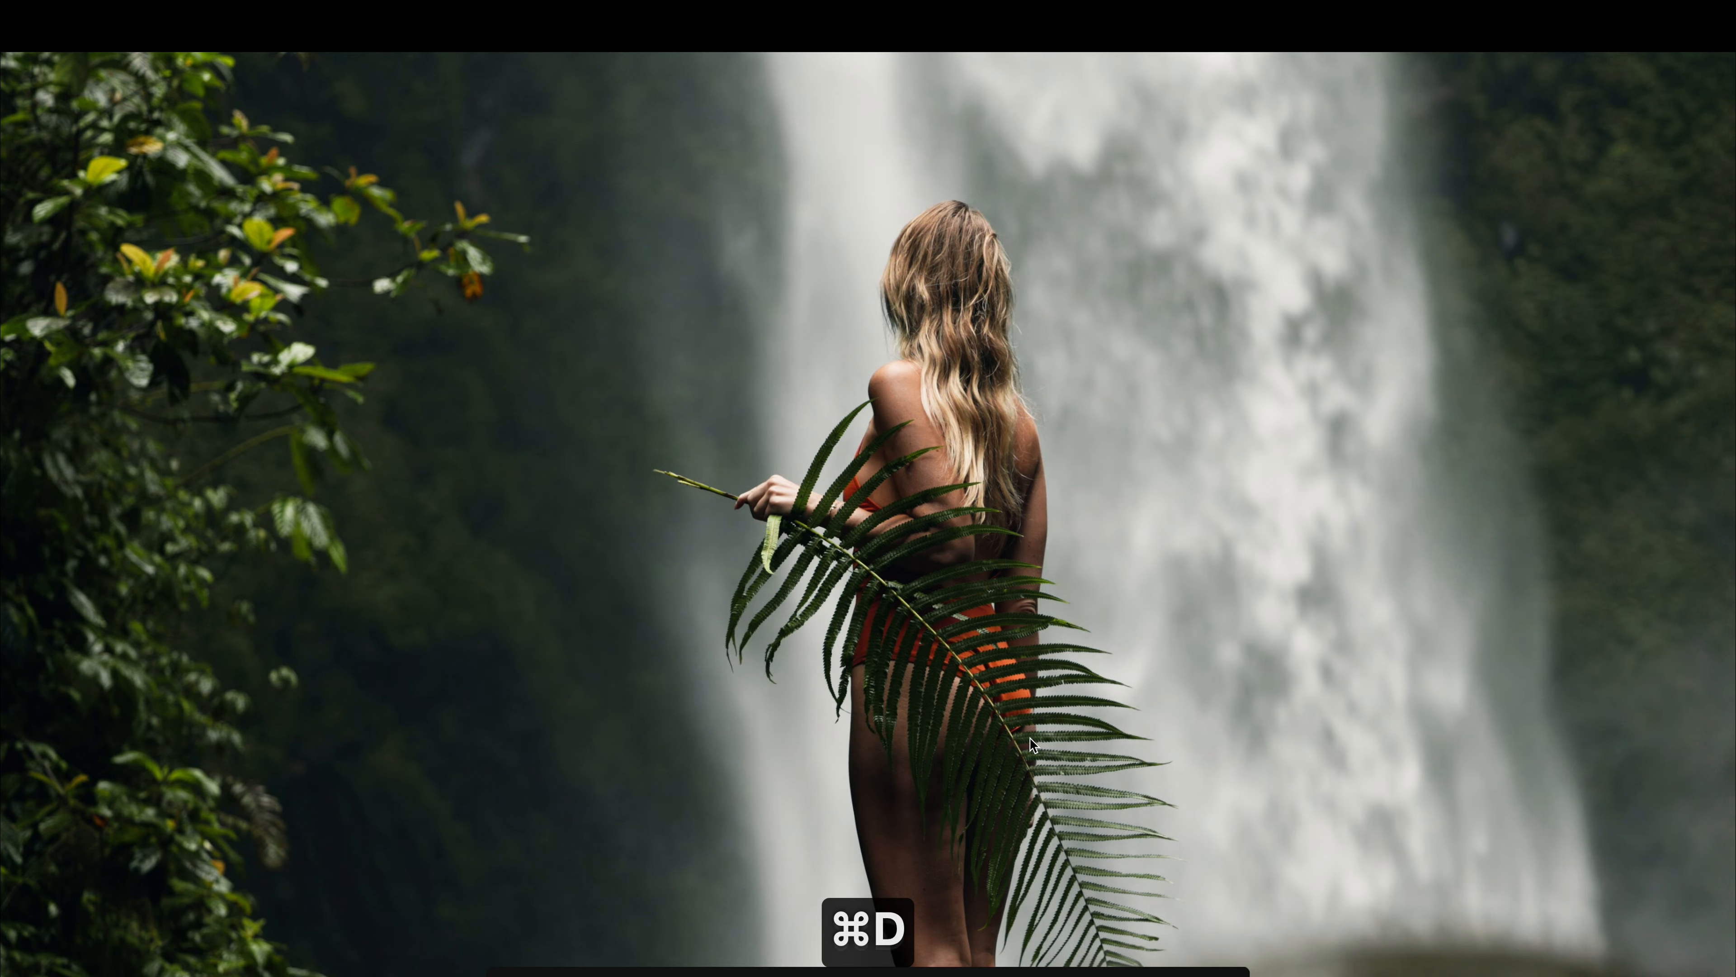
pyautogui.press('Escape')
pyautogui.press('super+s')
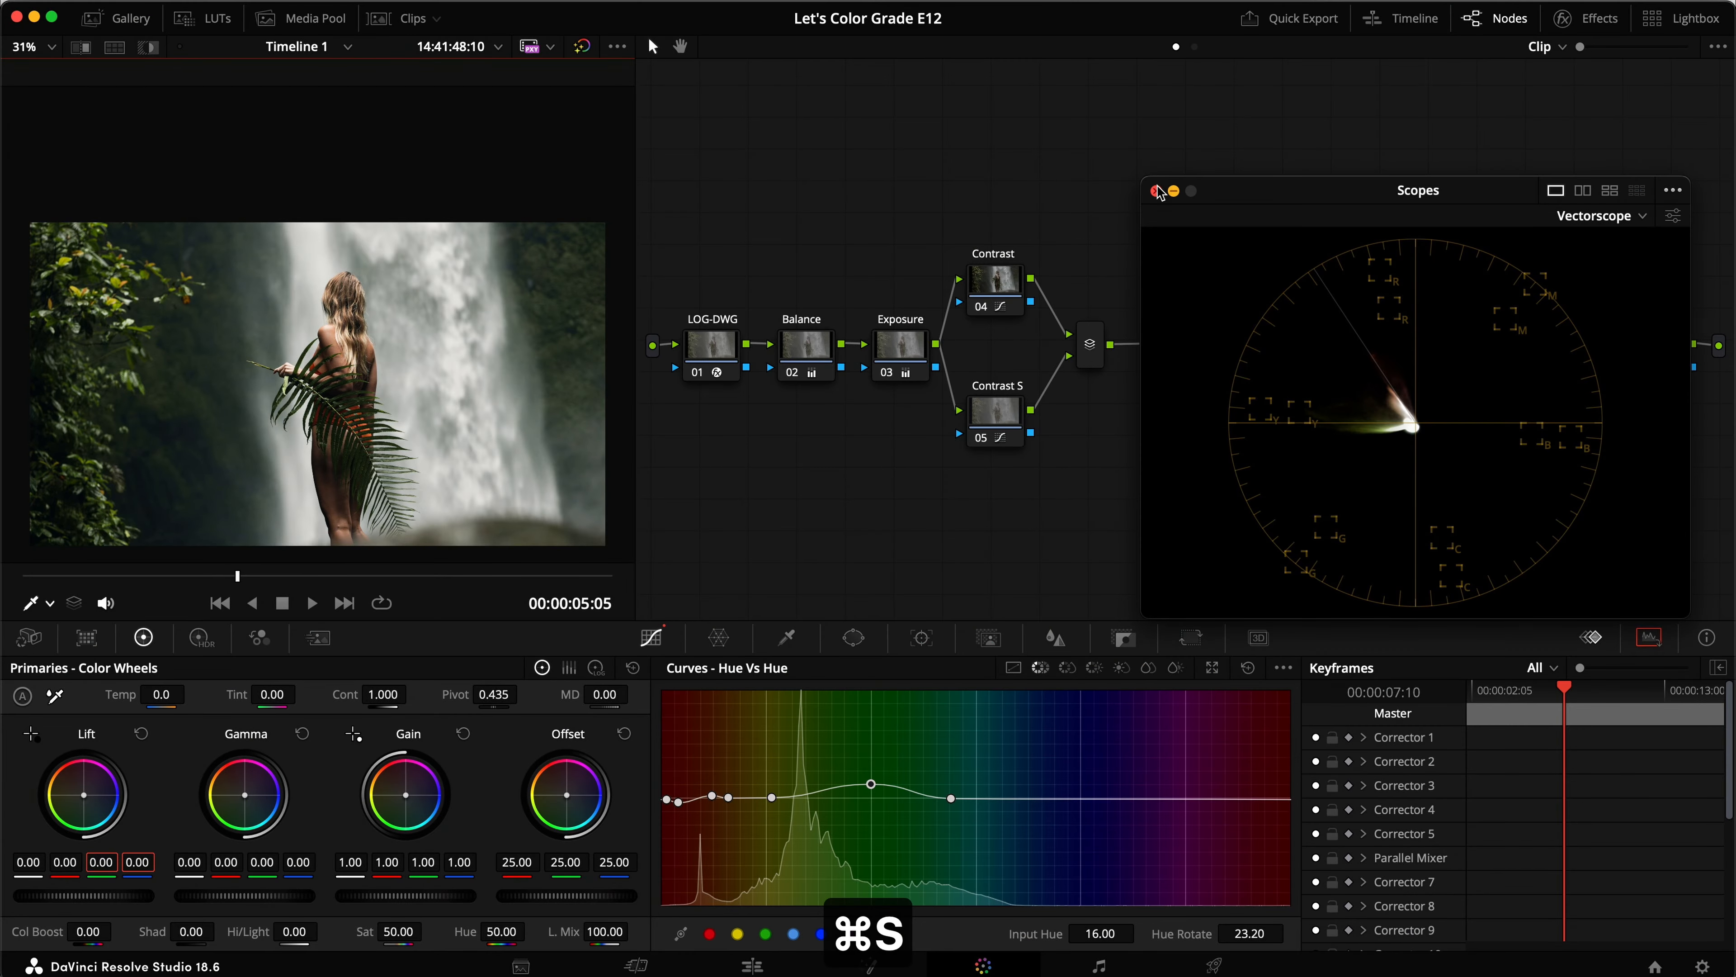
pyautogui.press('super+s')
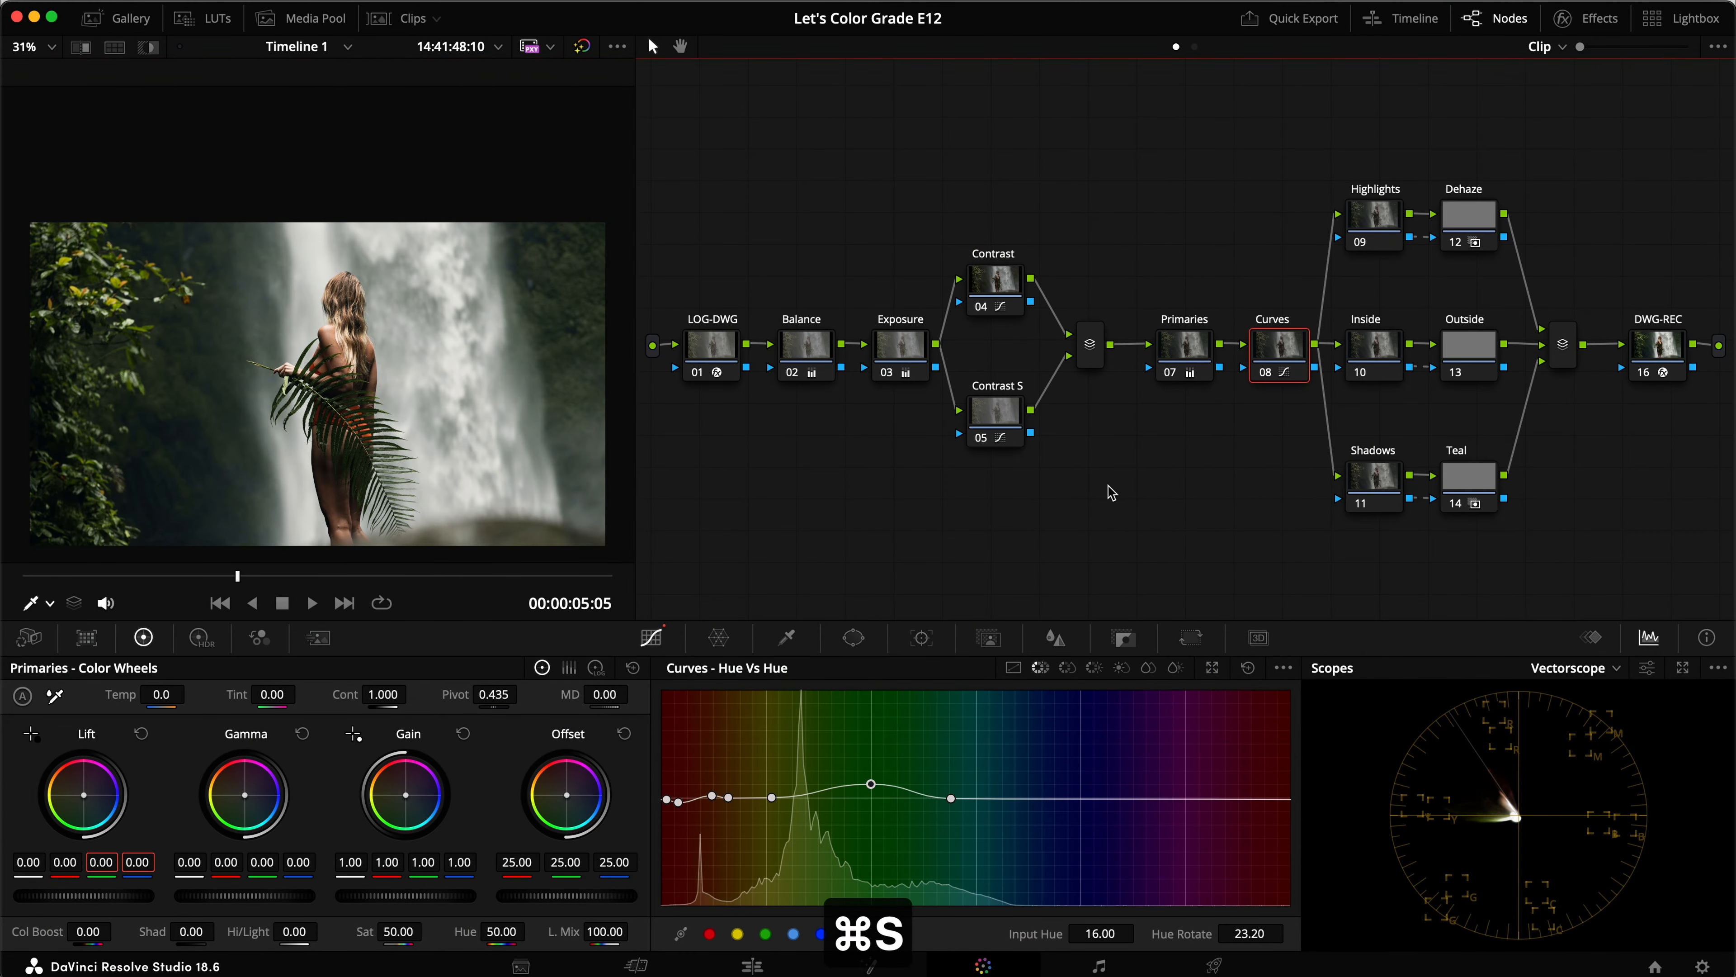
# Select the Primaries and Curves nodes together, compare them off and on in full screen, and save the project
pyautogui.moveTo(1296, 435); pyautogui.dragTo(1191, 323)
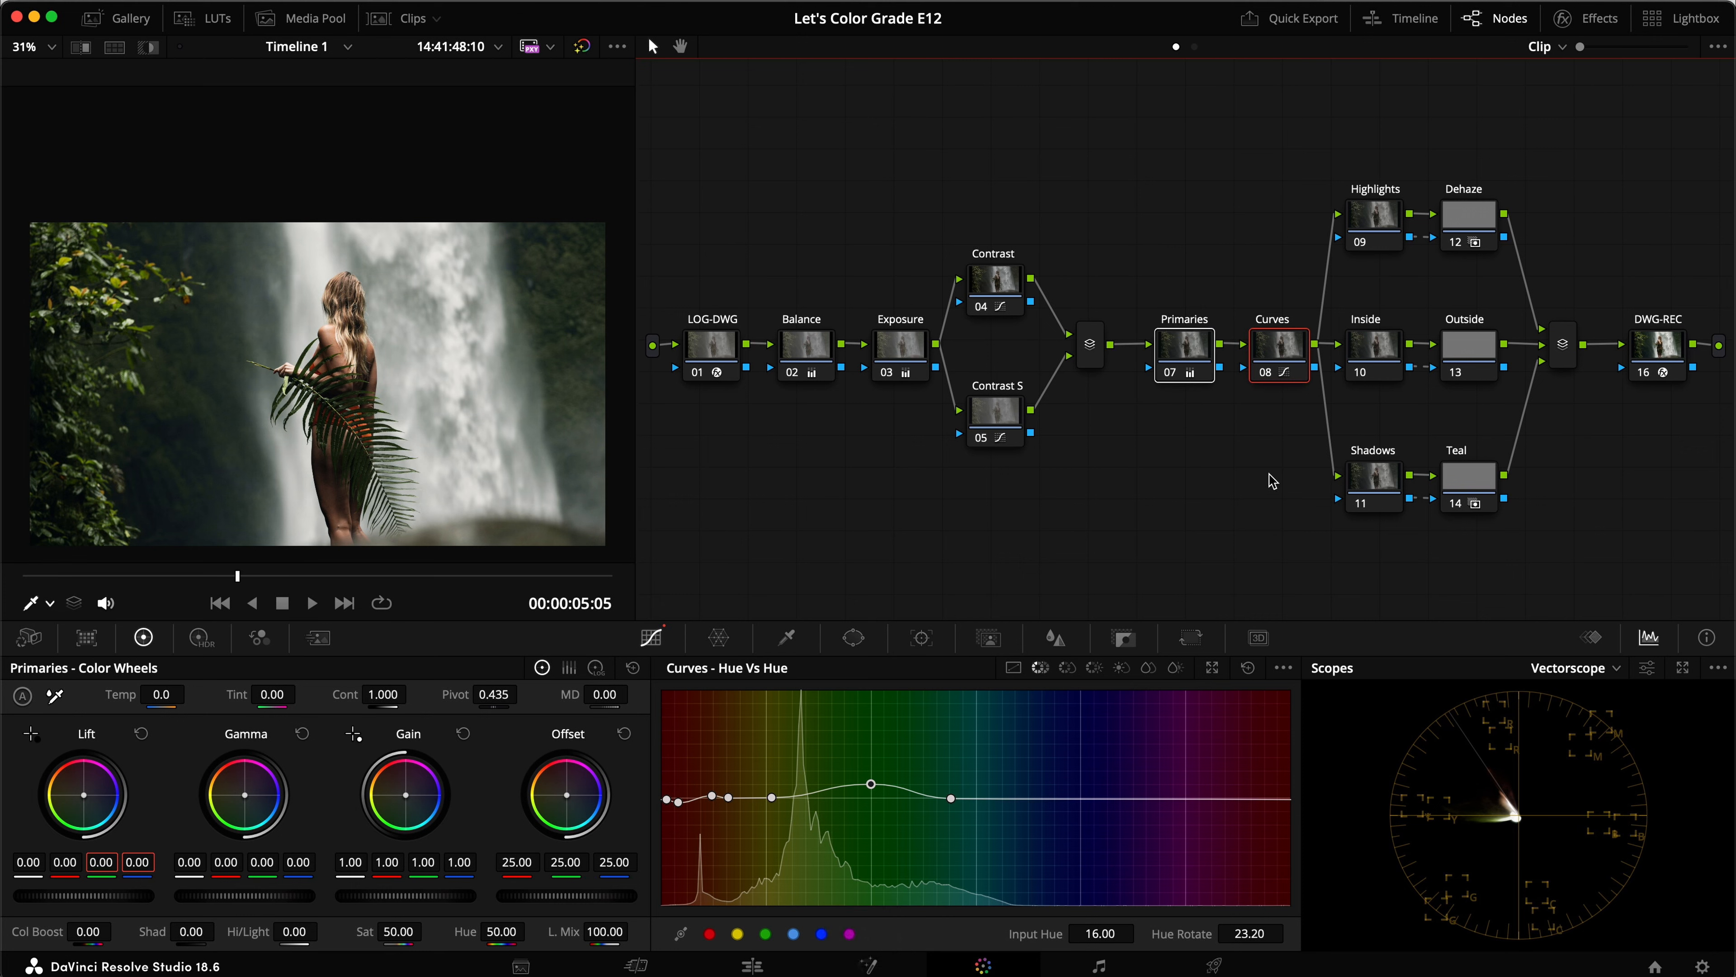
pyautogui.press('super+f')
pyautogui.press('super+d')
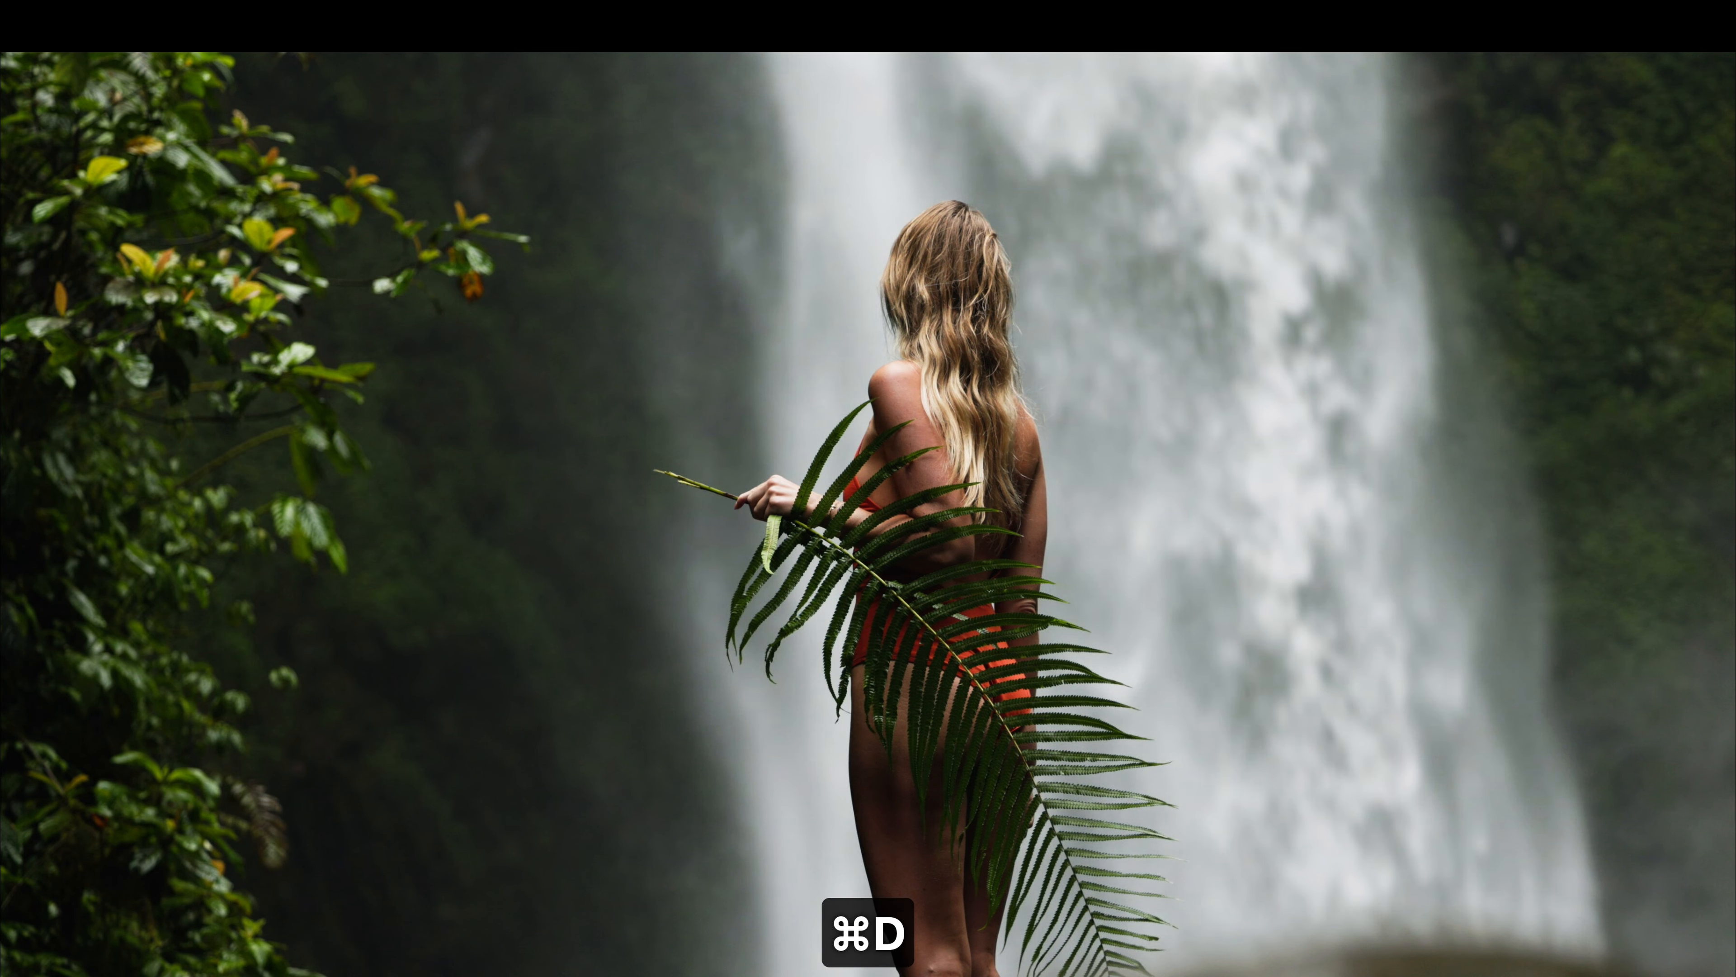
pyautogui.press('super+d')
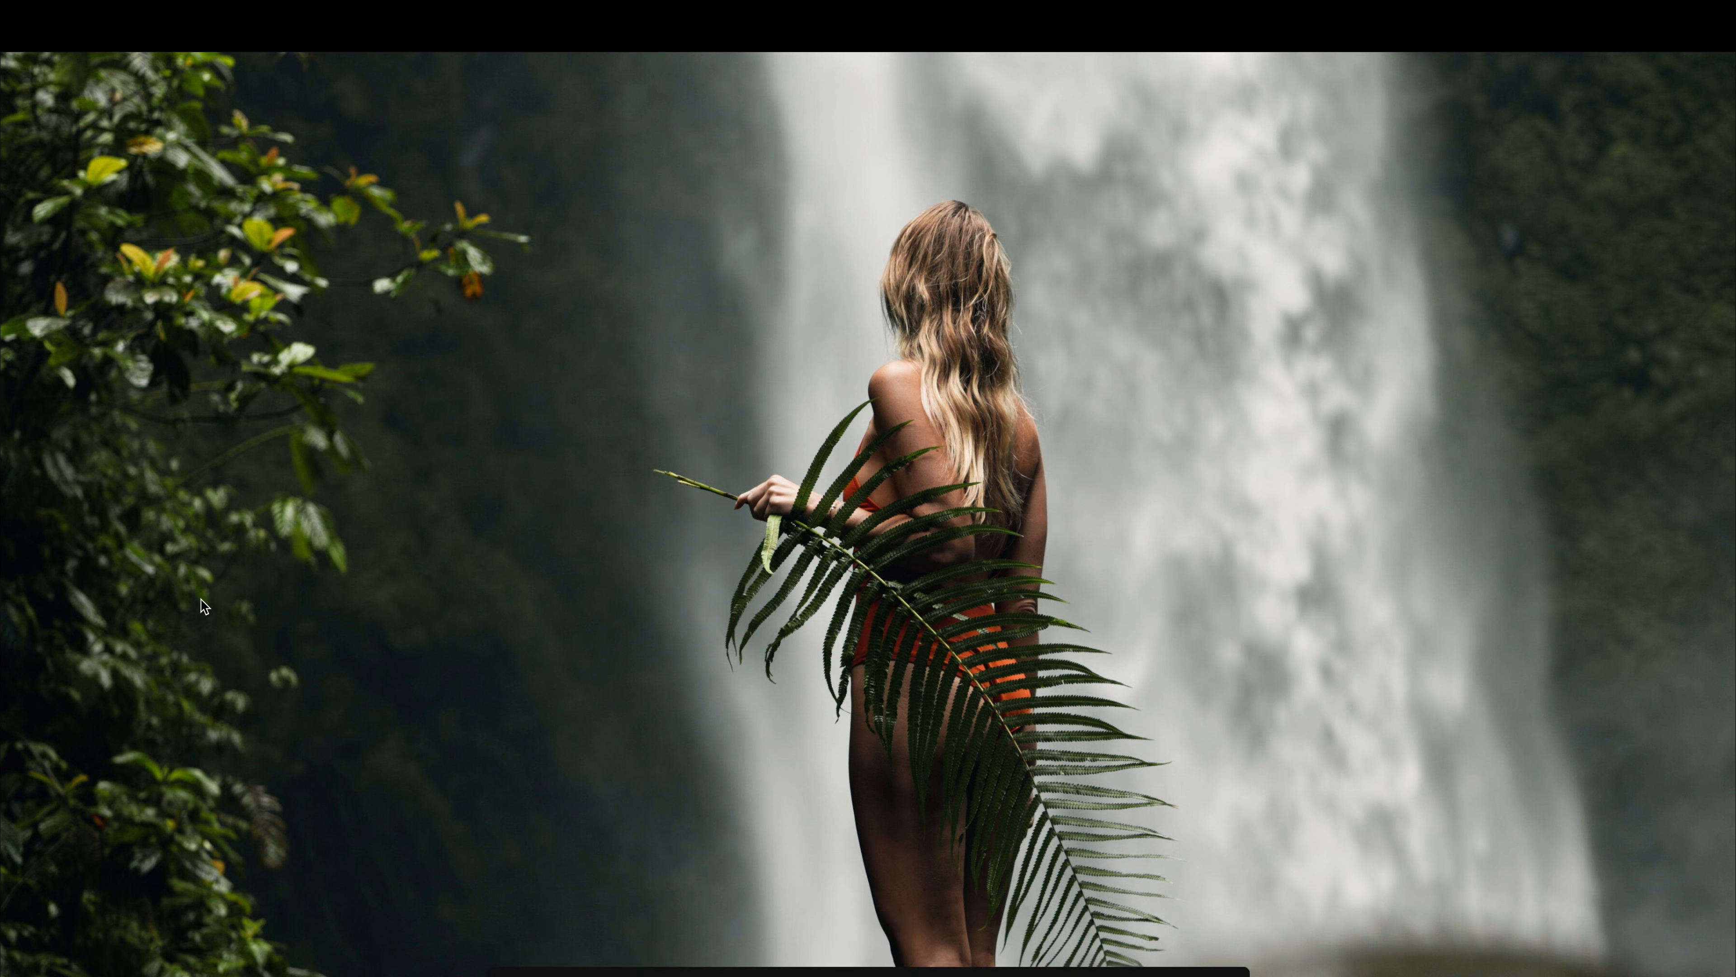
pyautogui.press('super+d')
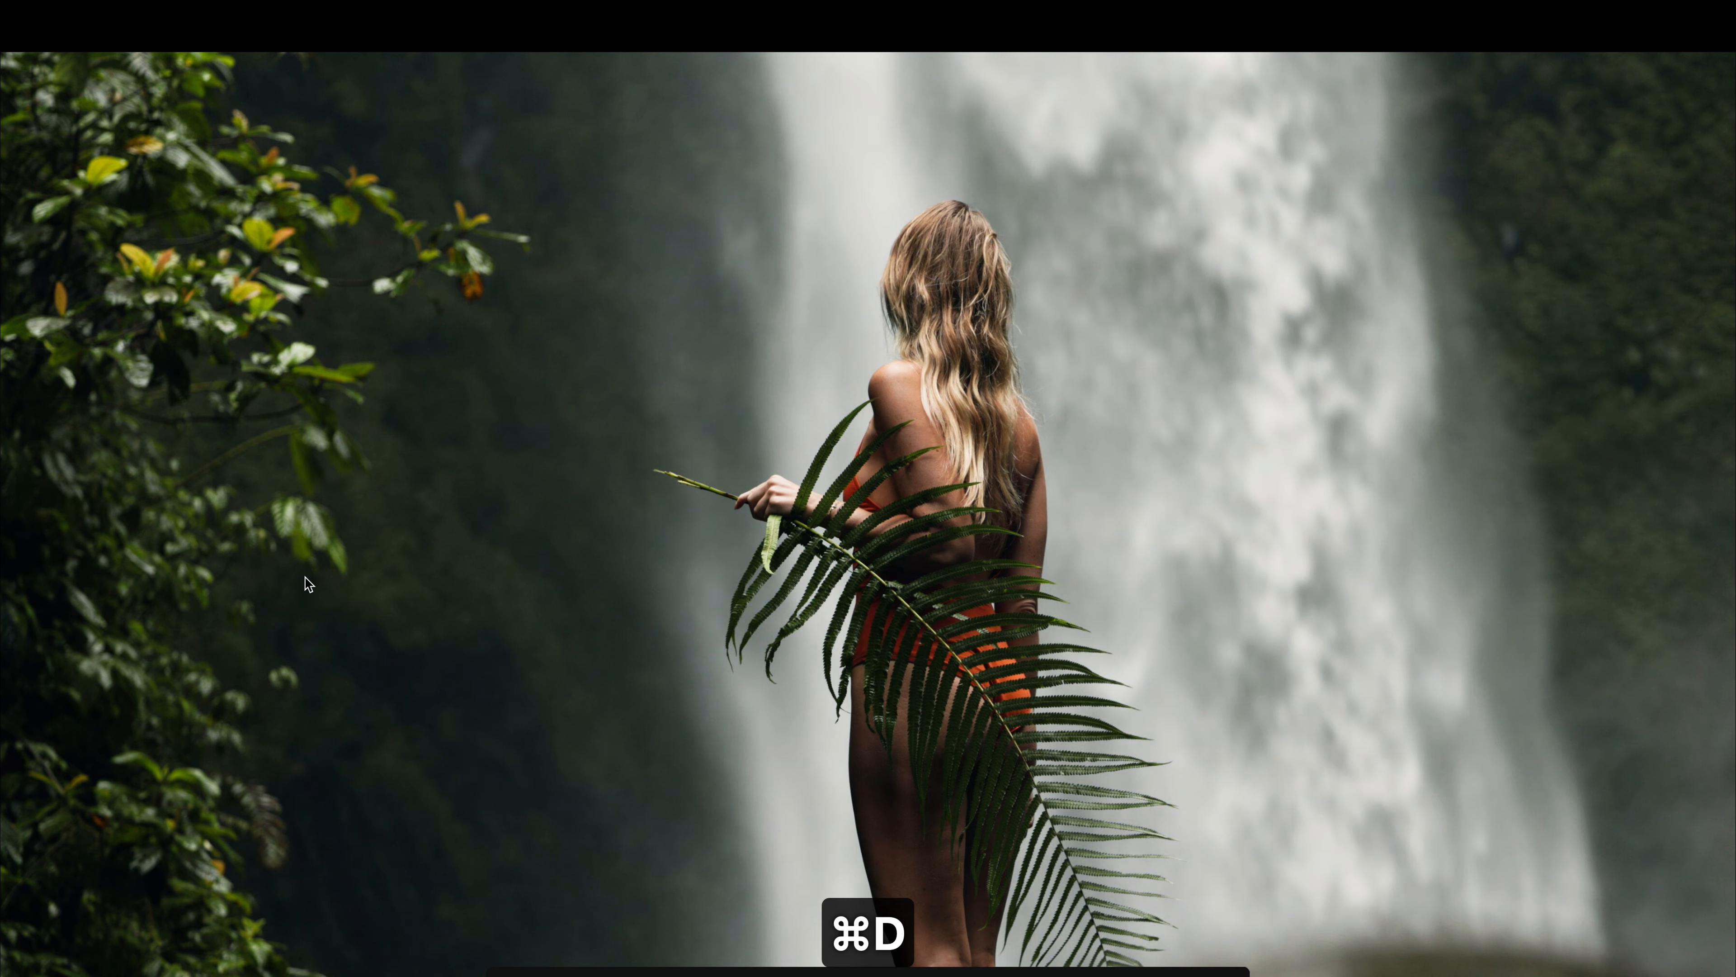
pyautogui.press('Escape')
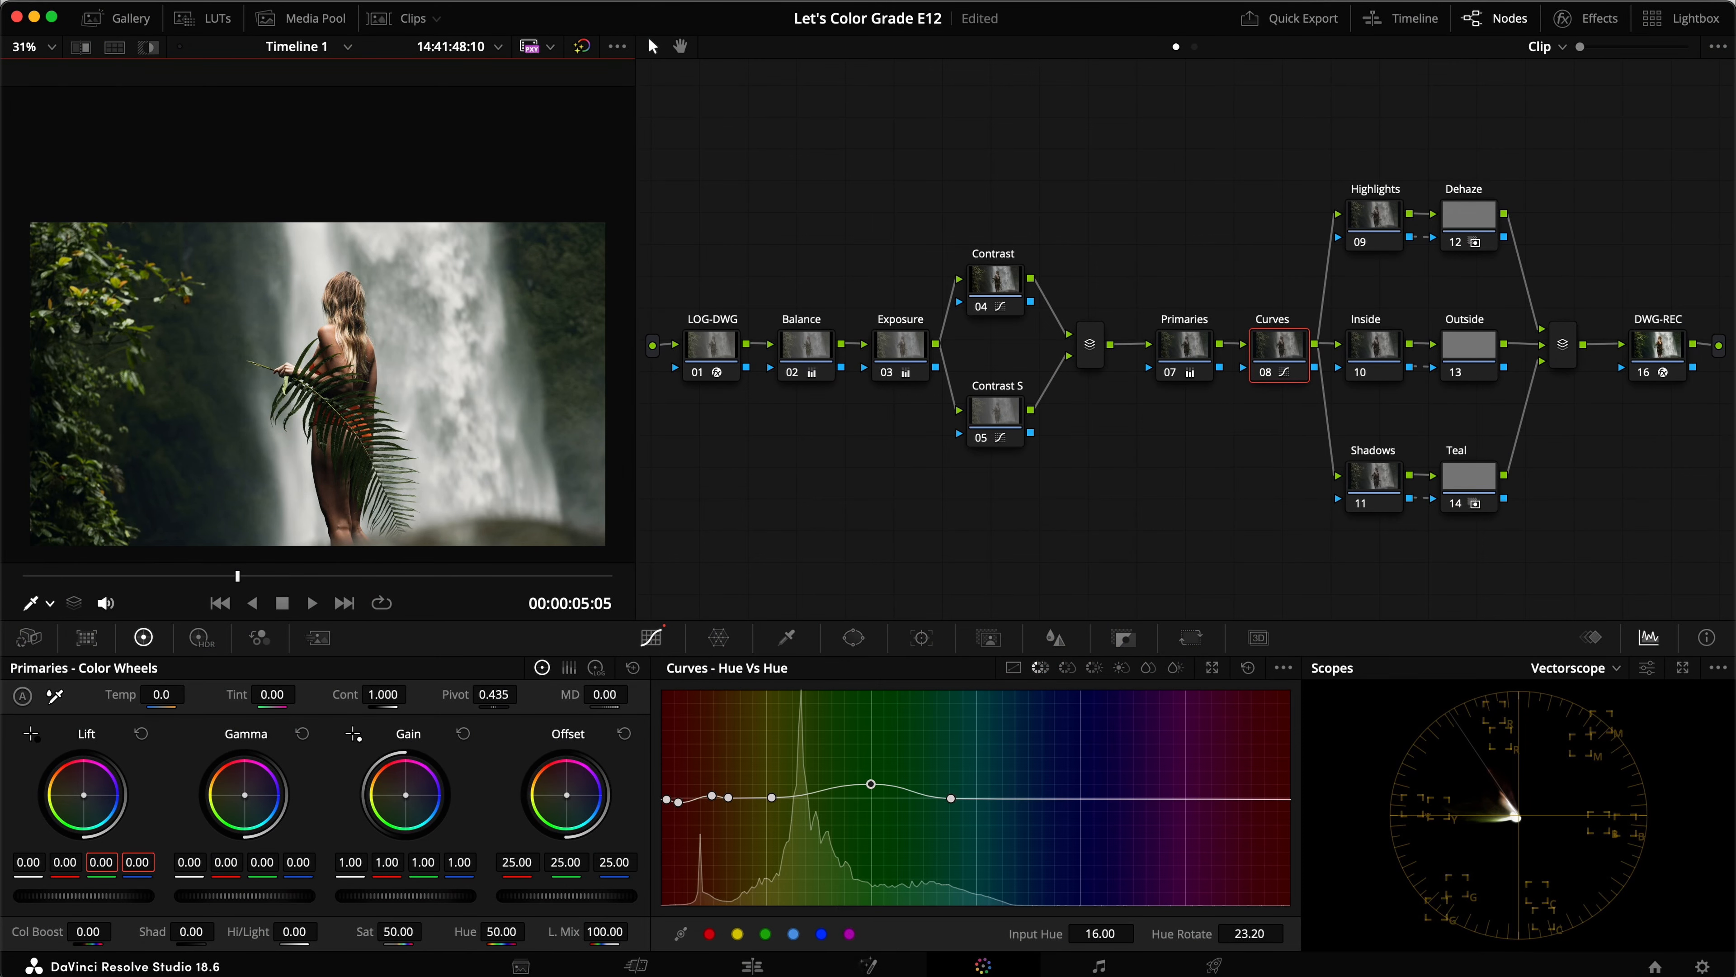
pyautogui.press('super+s')
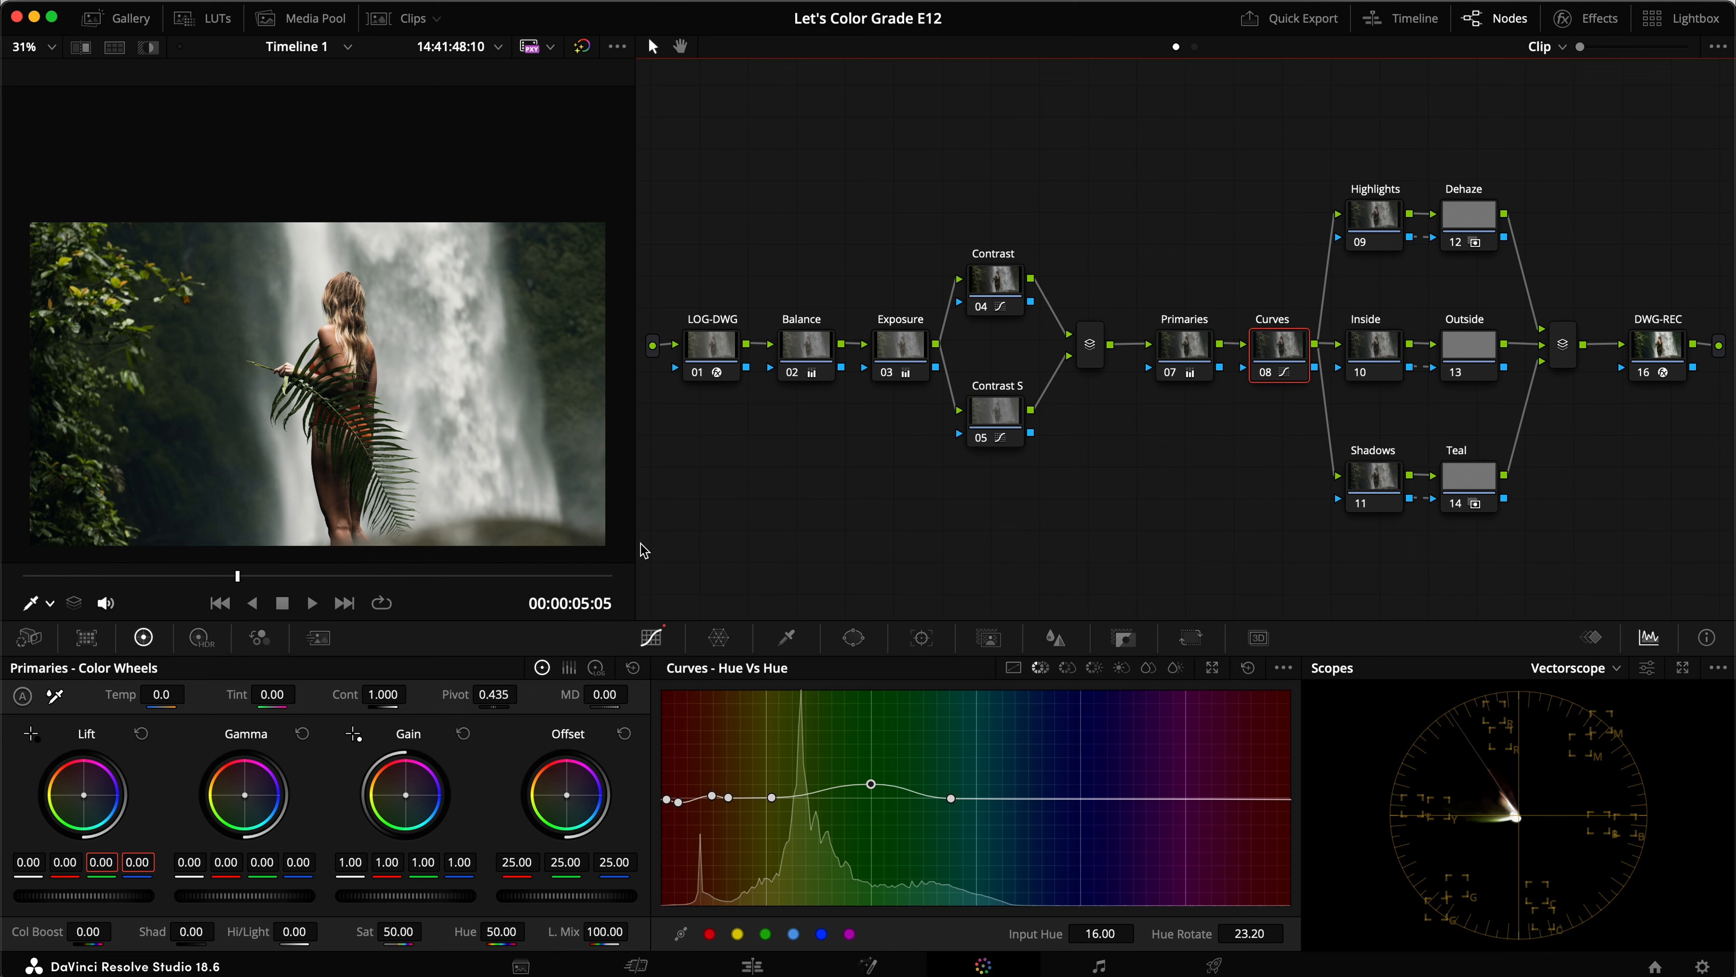
pyautogui.press('super+s')
pyautogui.click(1370, 350)
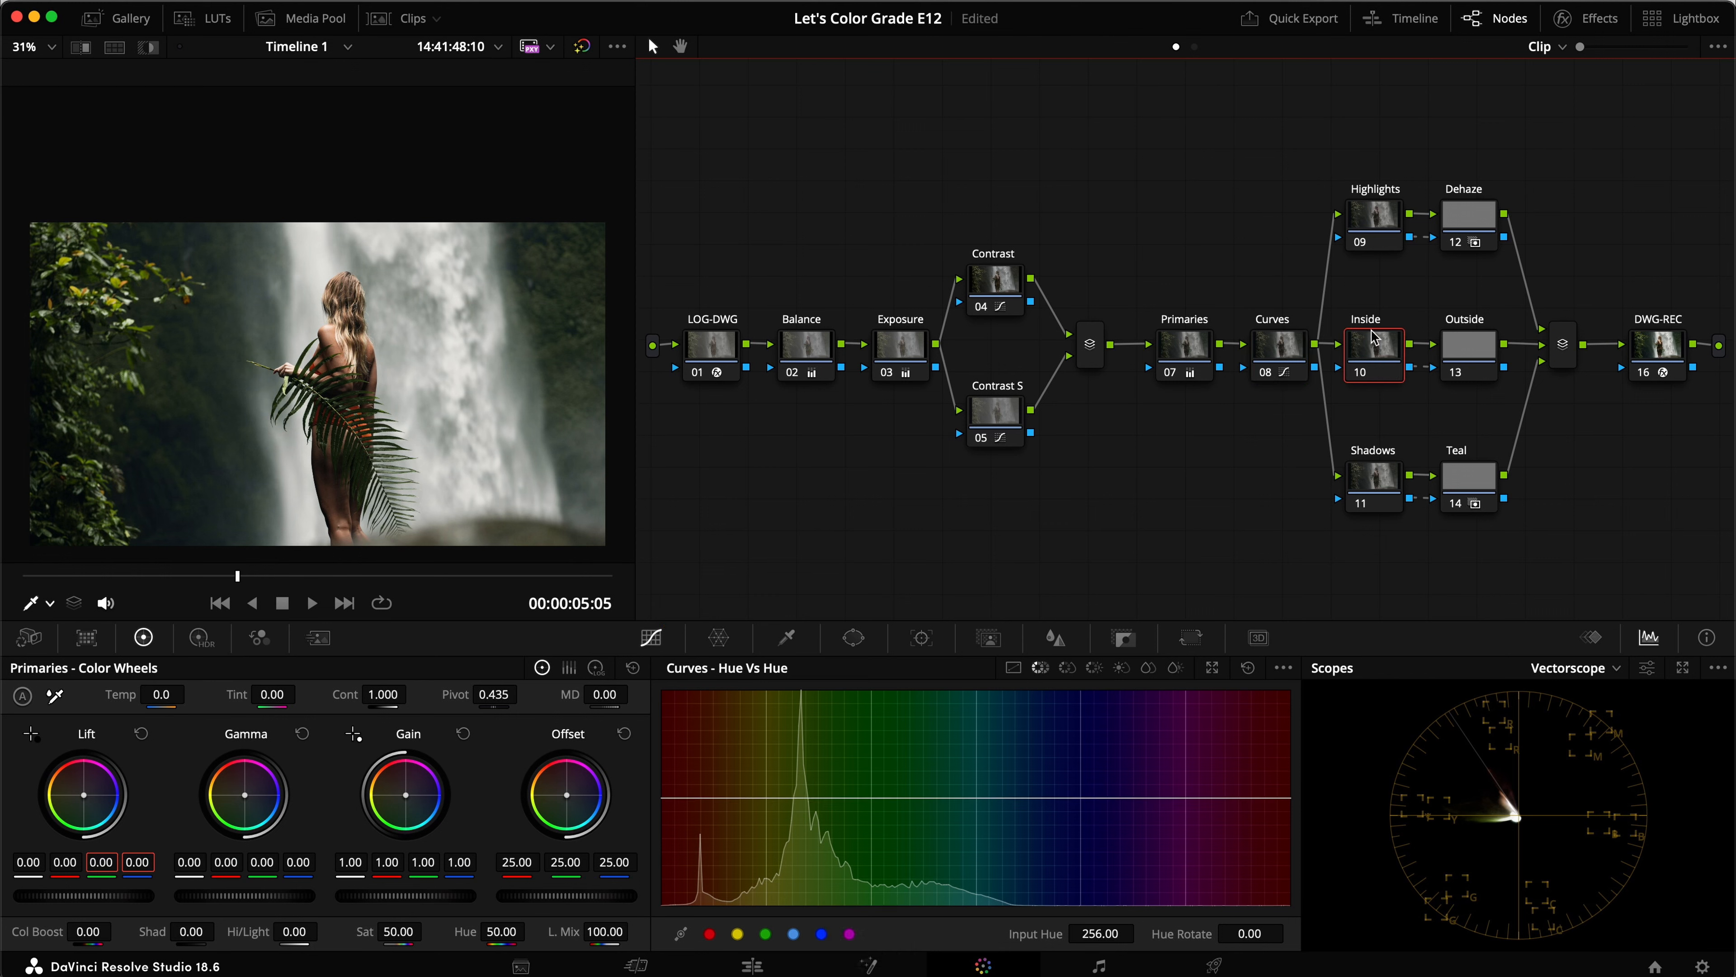
pyautogui.rightClick(1382, 355)
pyautogui.moveTo(1469, 447)
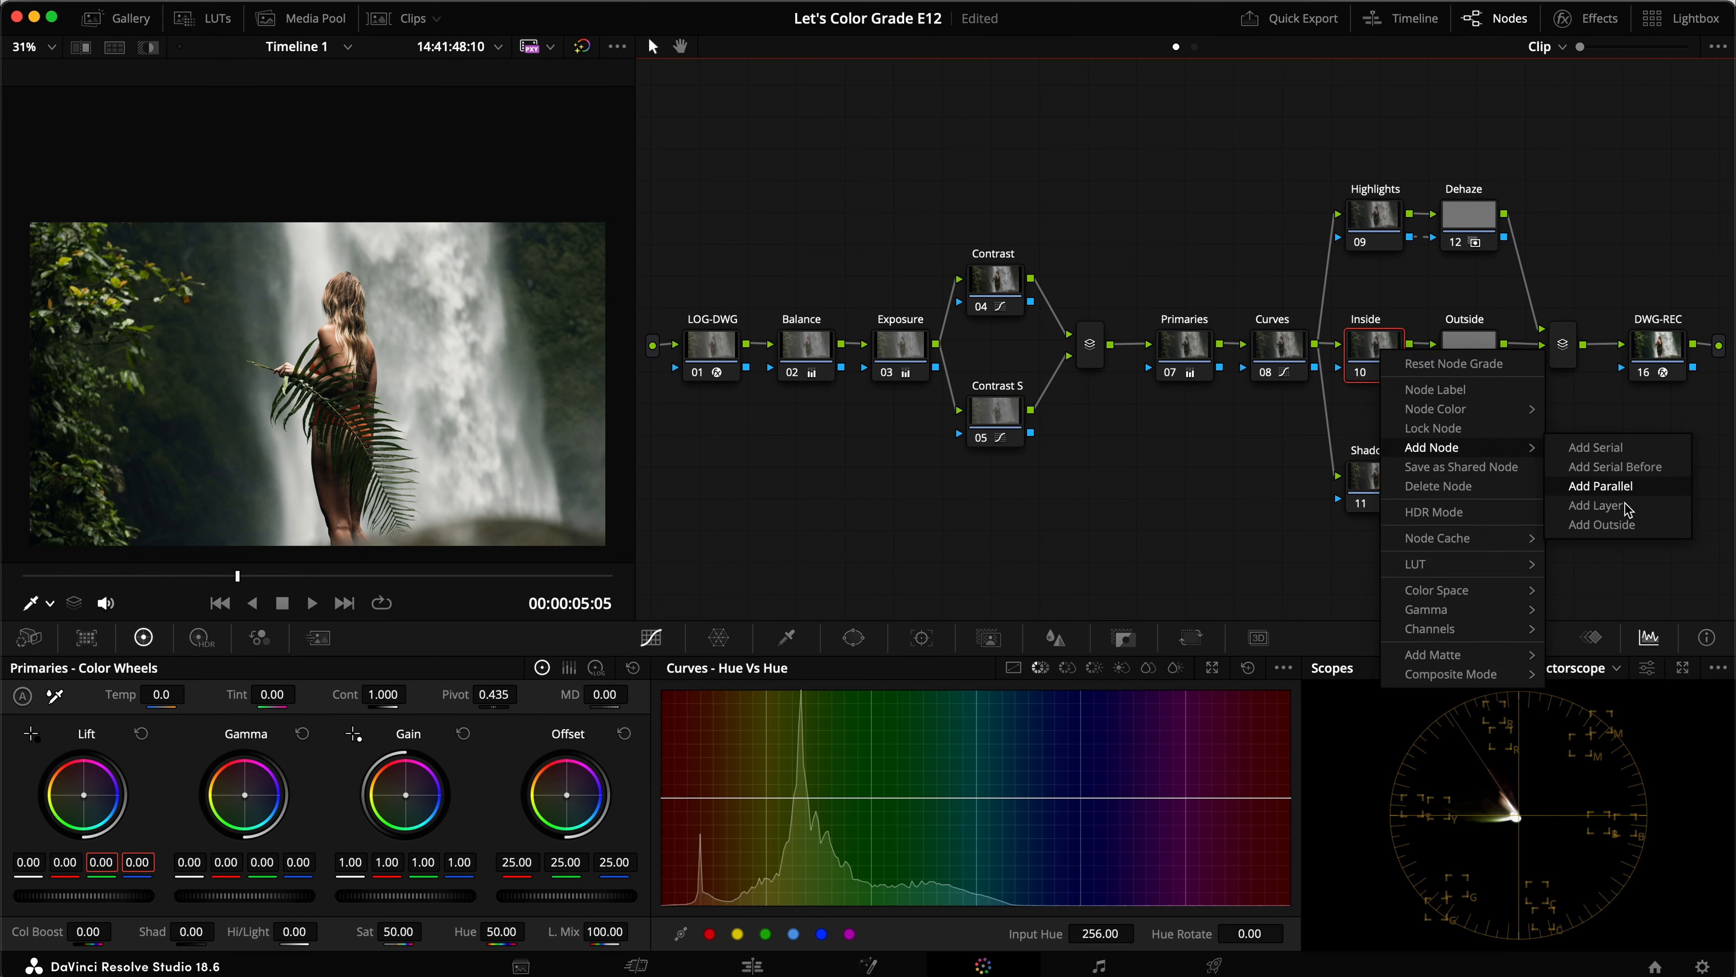
pyautogui.click(1600, 525)
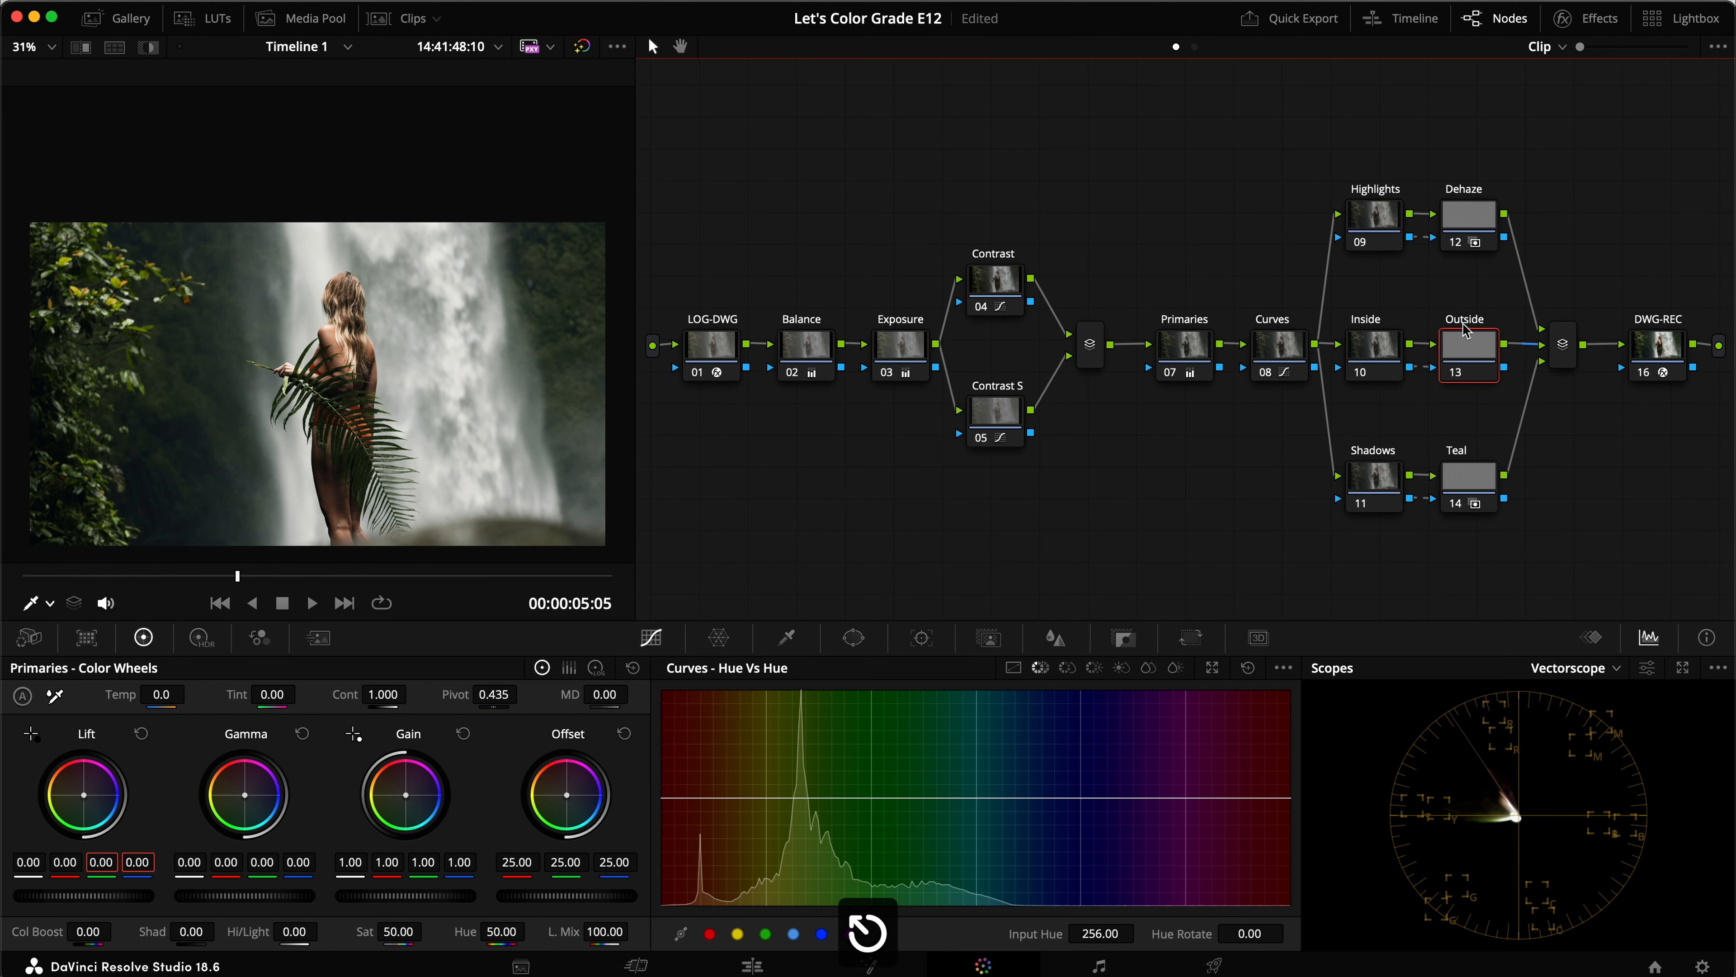
# Add a circular window on the Inside node around the woman with Aspect 28.20, Pan 51.26, Tilt 49.84 and Soft 1 36.00, and check its highlight
pyautogui.click(1374, 344)
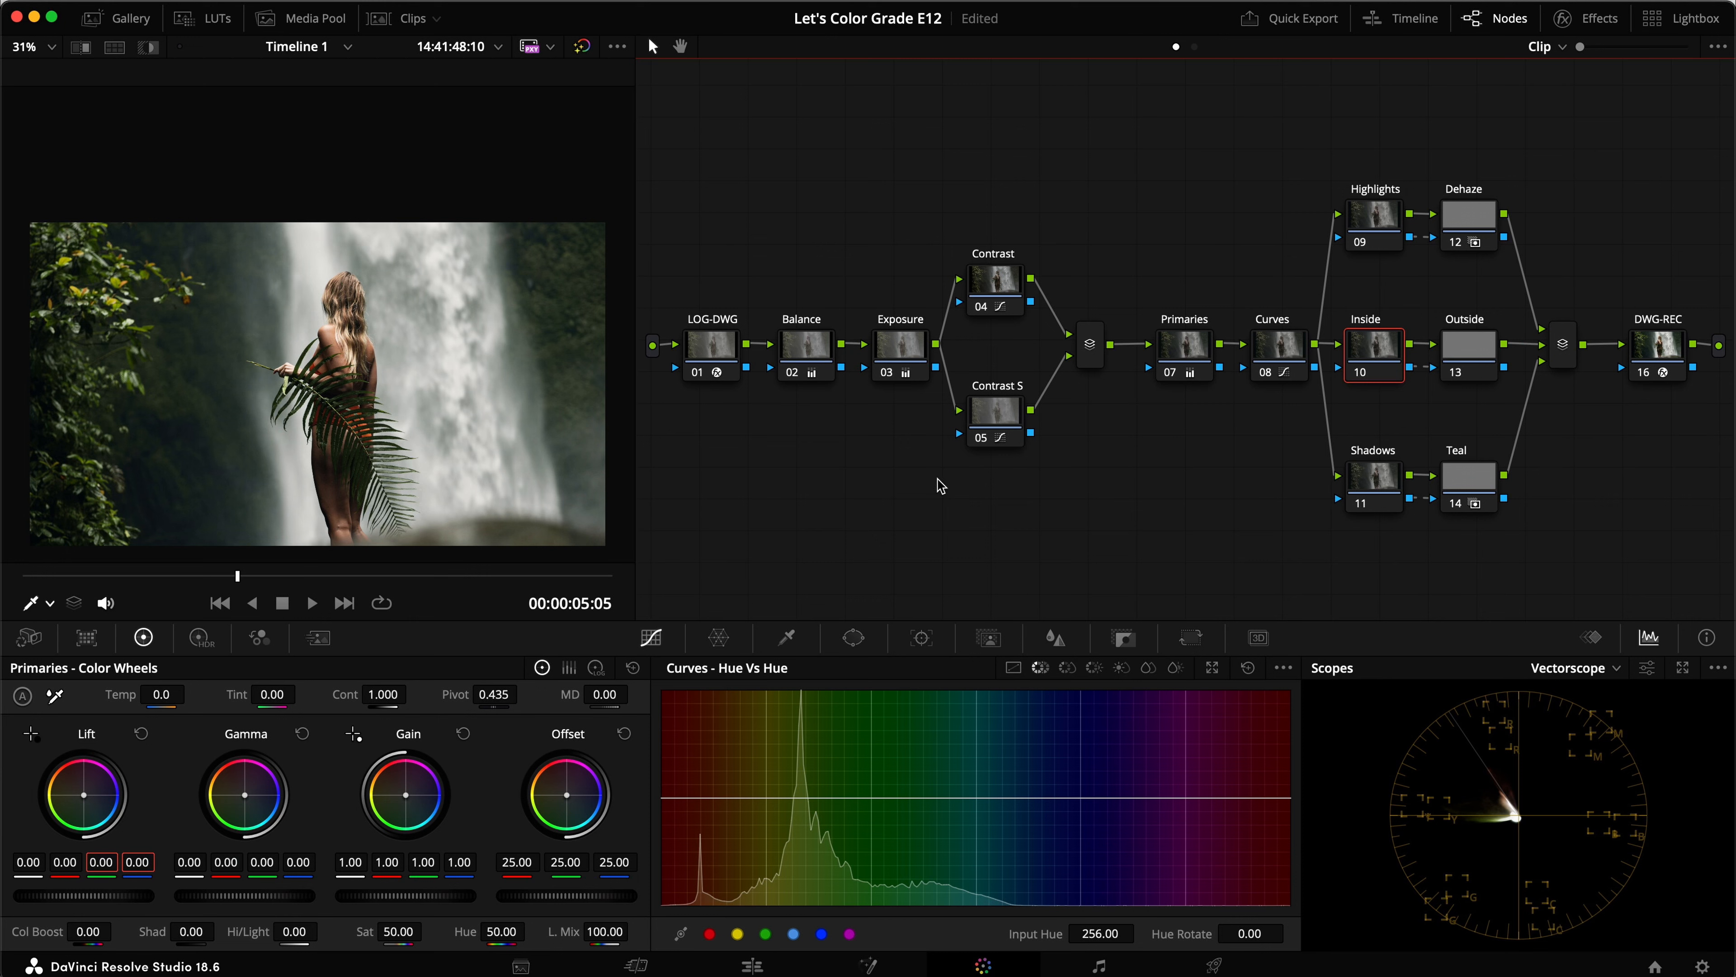
pyautogui.click(853, 638)
pyautogui.click(694, 791)
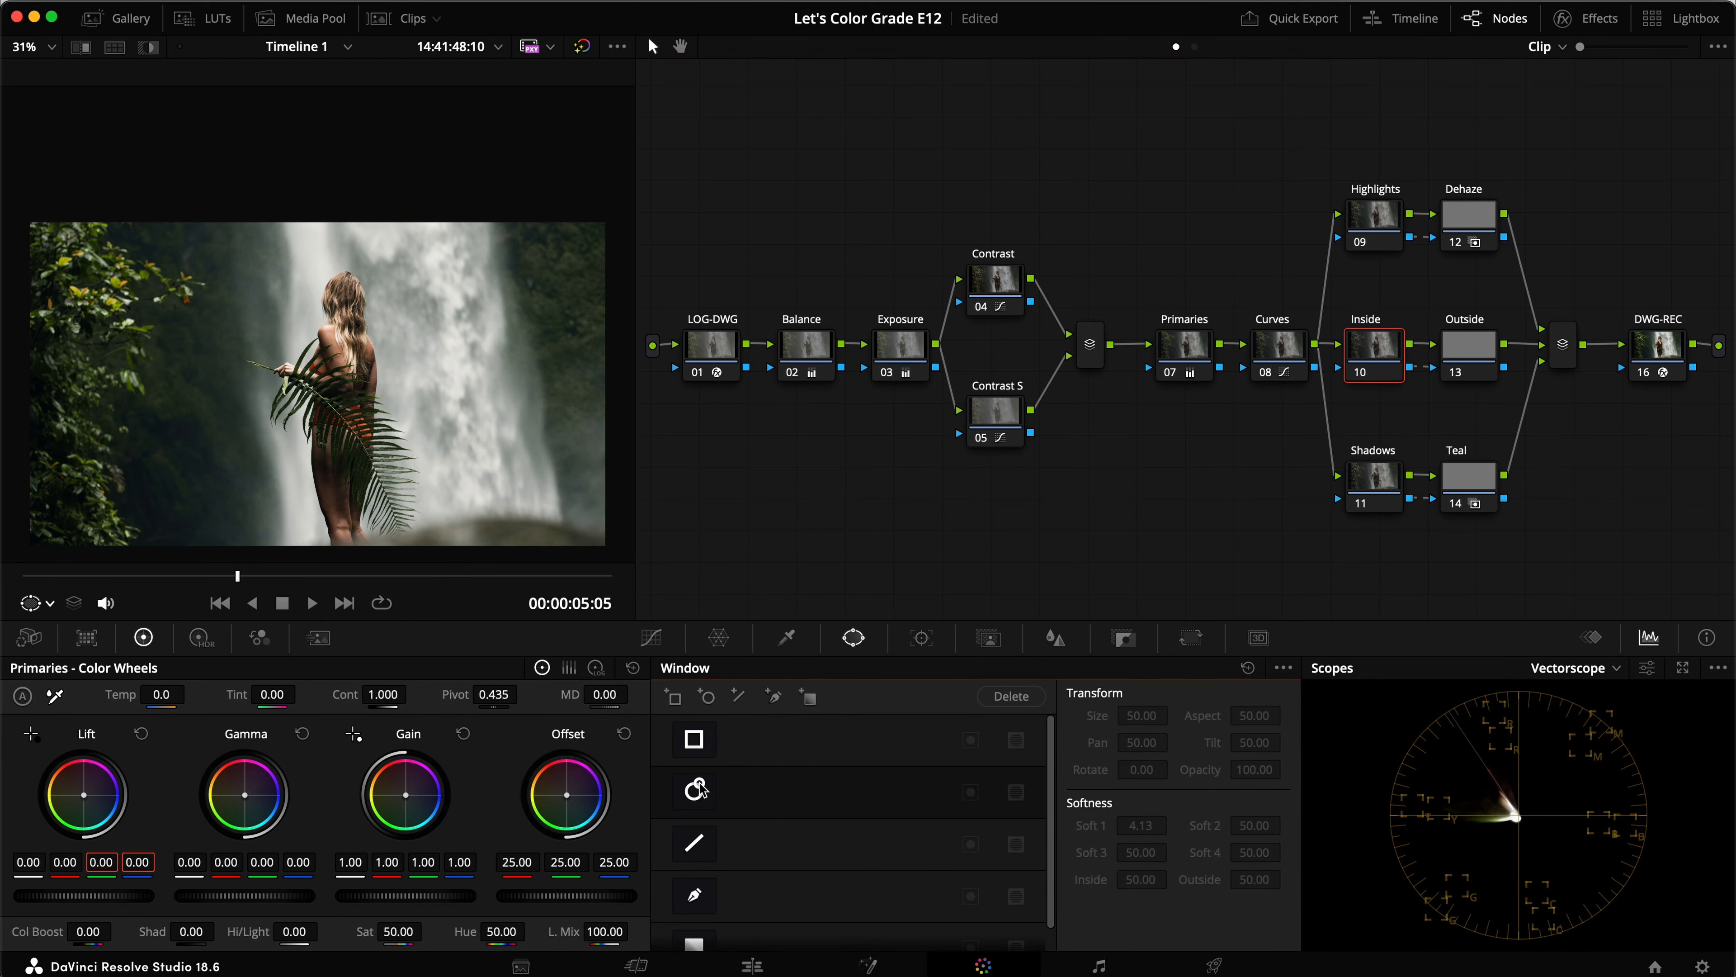
pyautogui.moveTo(318, 477); pyautogui.dragTo(318, 543)
pyautogui.moveTo(338, 429); pyautogui.dragTo(354, 429)
pyautogui.moveTo(433, 387); pyautogui.dragTo(505, 387)
pyautogui.hotkey('shift', 'h')
pyautogui.hotkey('shift', 'h')
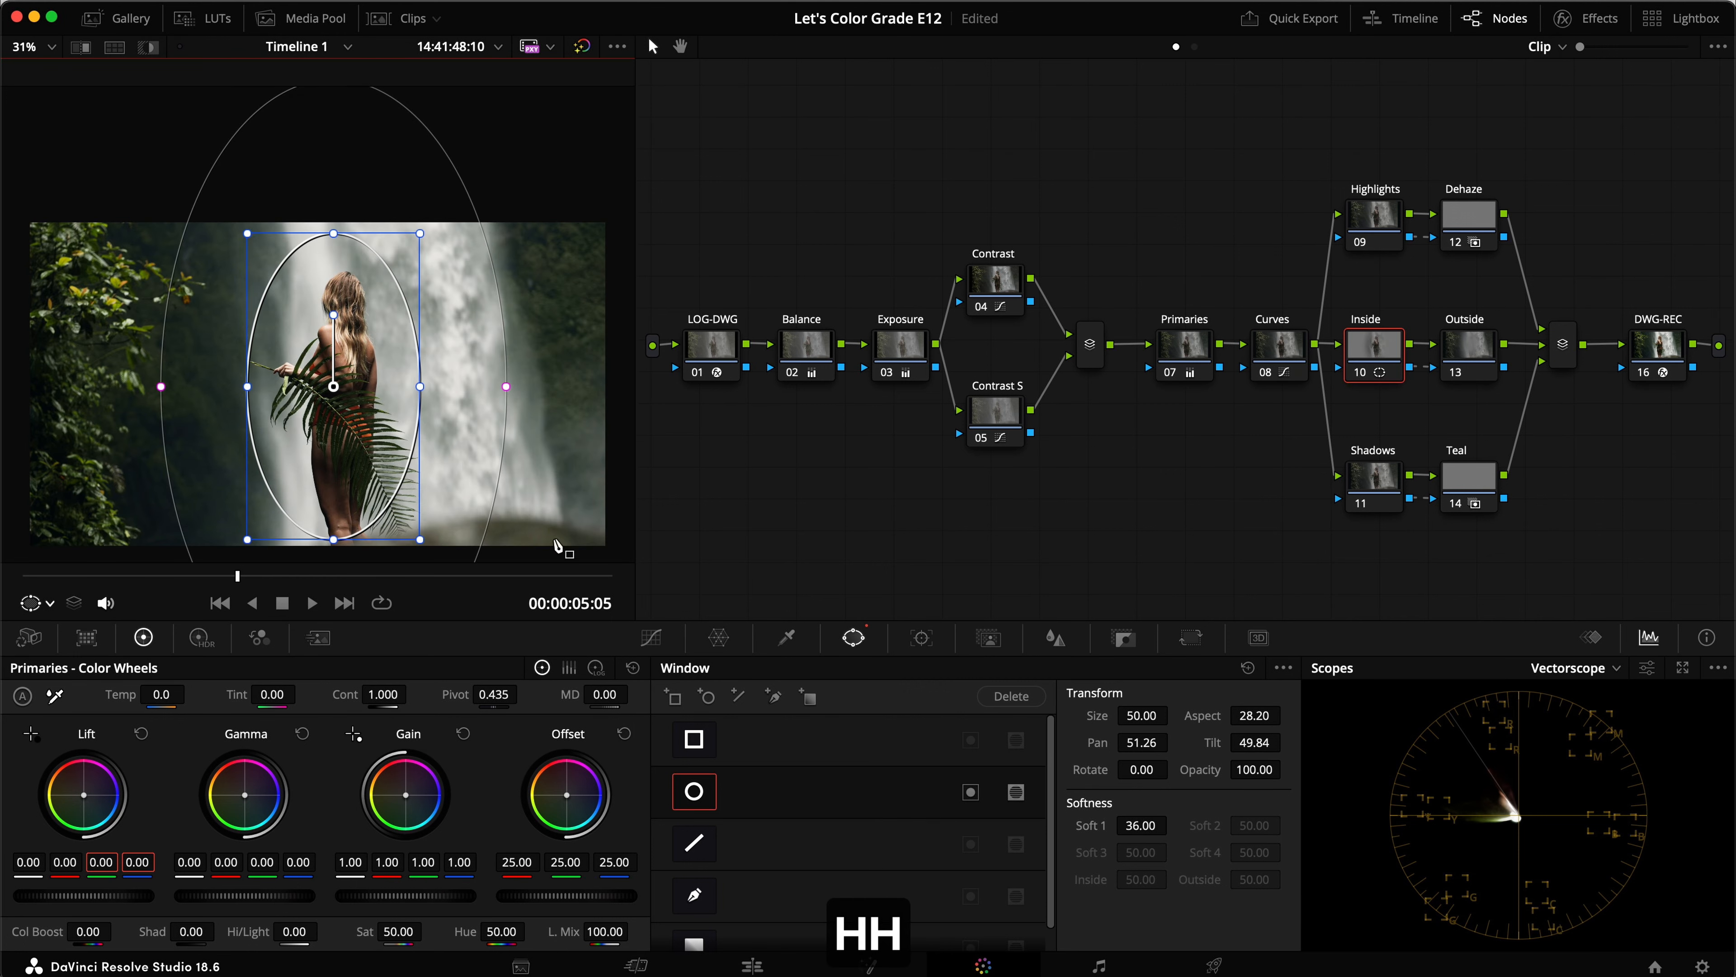
# On the Inside node's custom curve, anchor the shadows and raise a highlight point slightly, compare in full screen, and save the project
pyautogui.click(652, 637)
pyautogui.click(1013, 667)
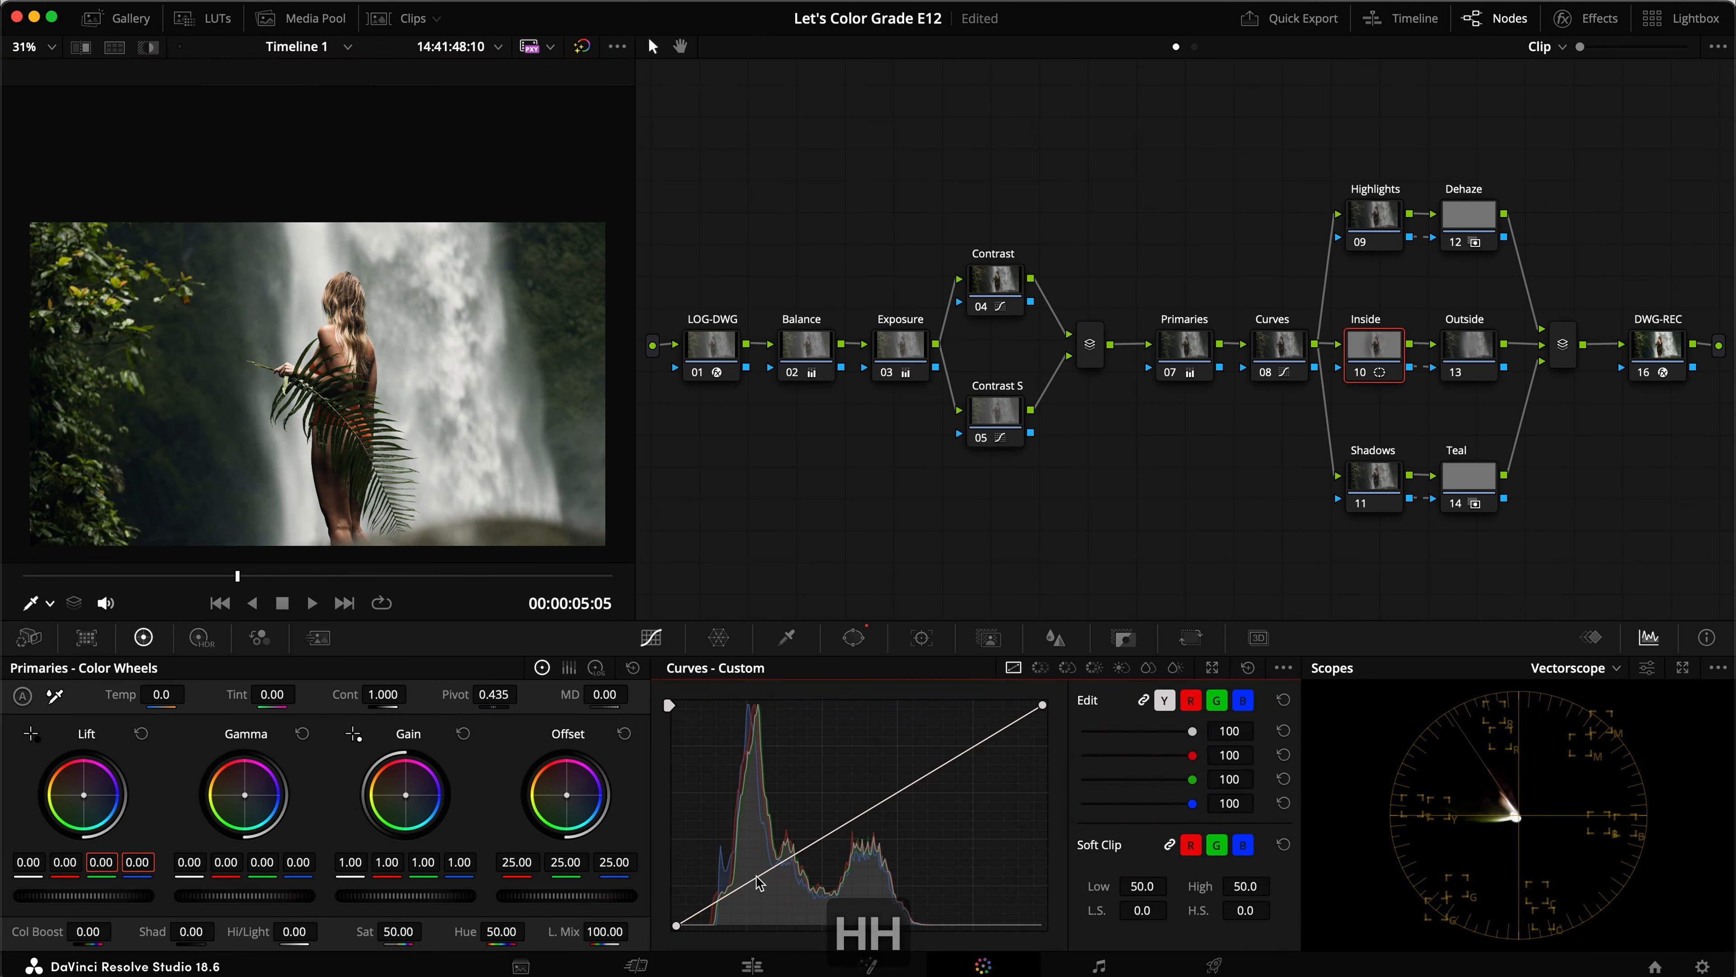
pyautogui.click(752, 885)
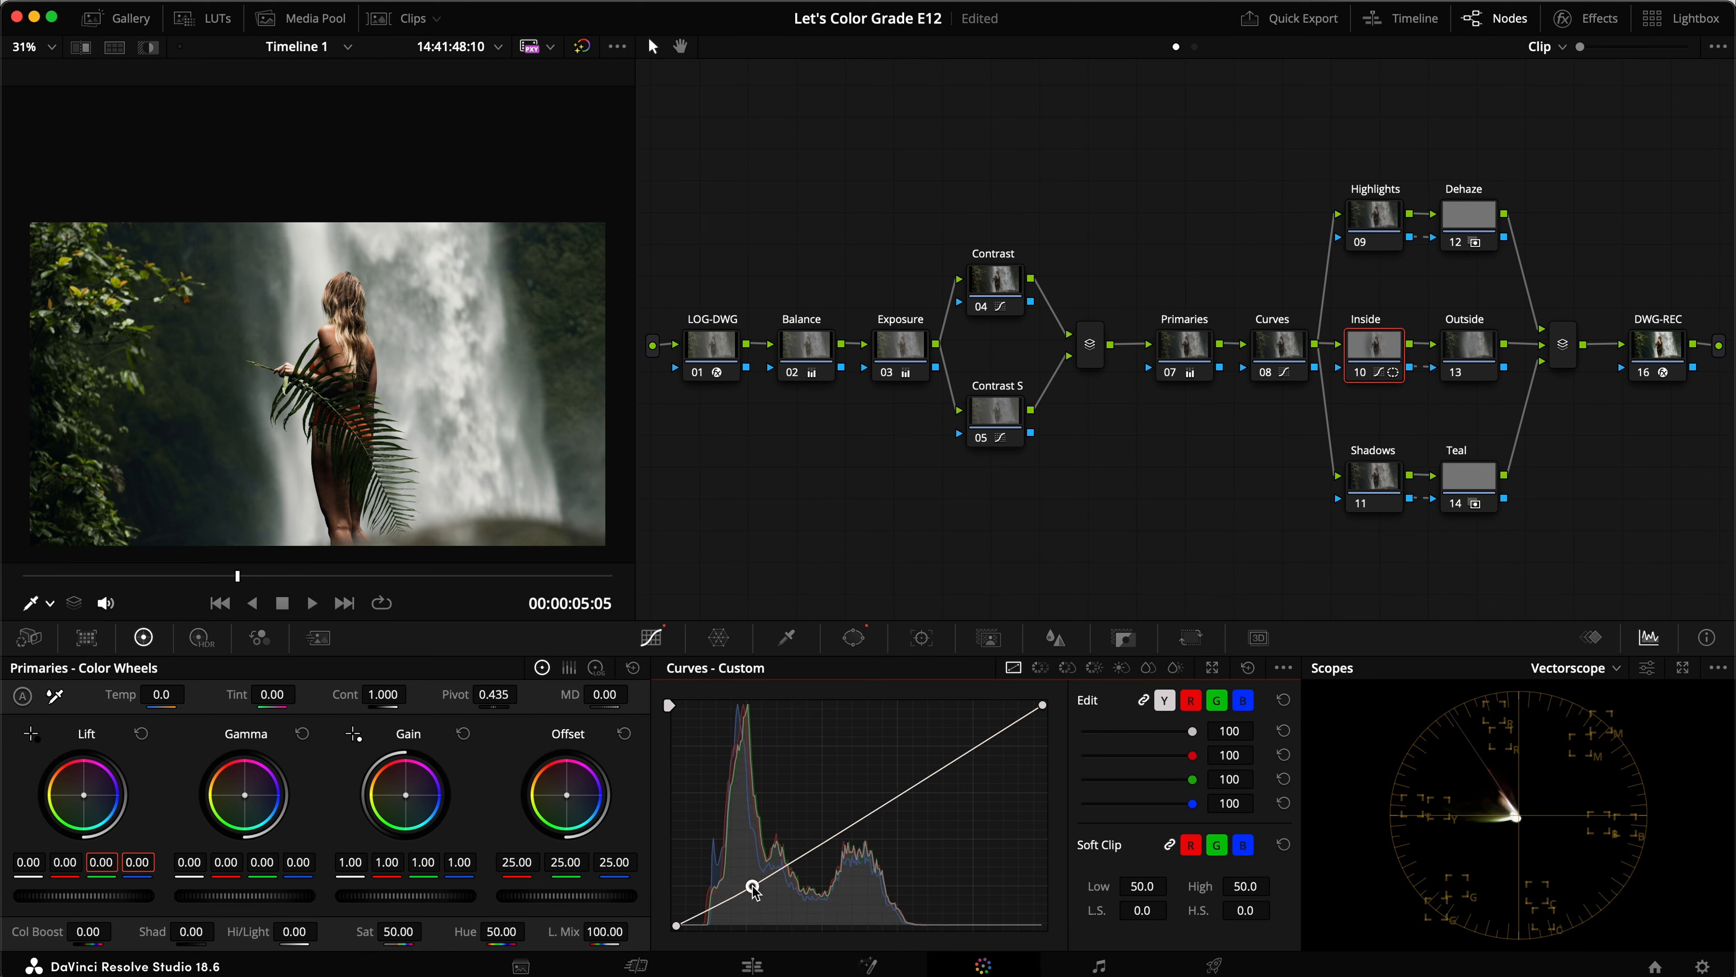
pyautogui.moveTo(971, 750); pyautogui.dragTo(970, 735)
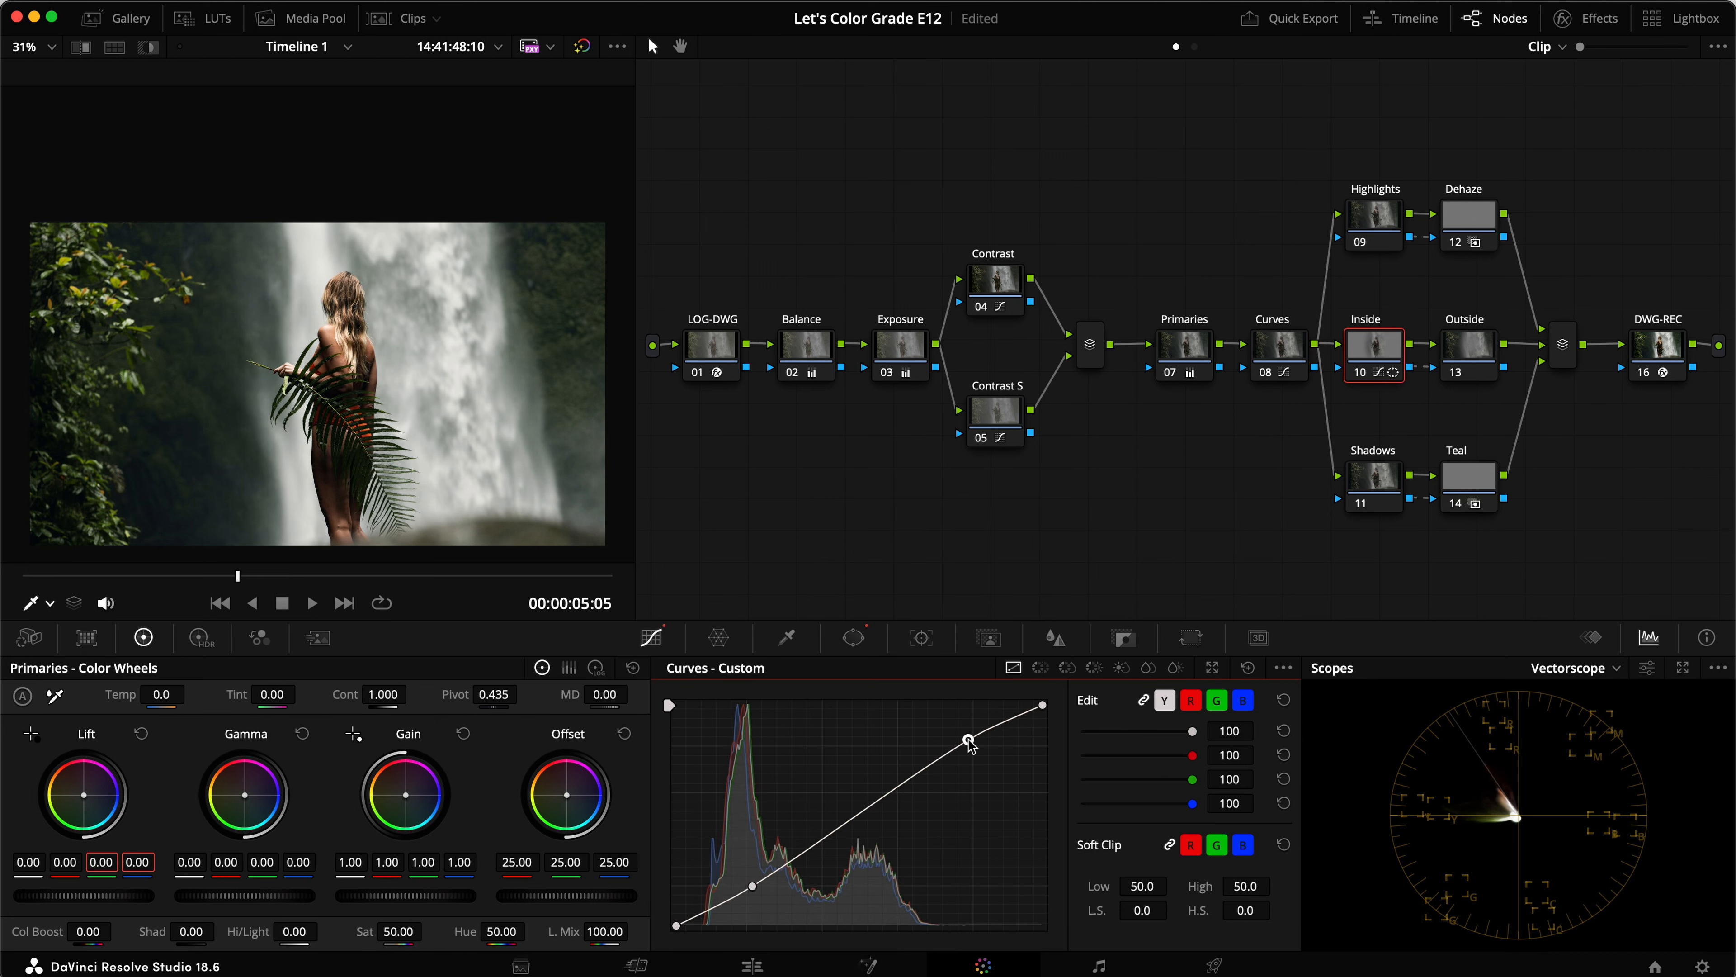
pyautogui.press('super+f')
pyautogui.press('super+d')
pyautogui.press('super+d')
pyautogui.press('Escape')
pyautogui.press('super+s')
# Set the Inside node's luma Gamma to 0.01, compare the node off and on in full screen, and save the project
pyautogui.scroll(2, 495, 503)
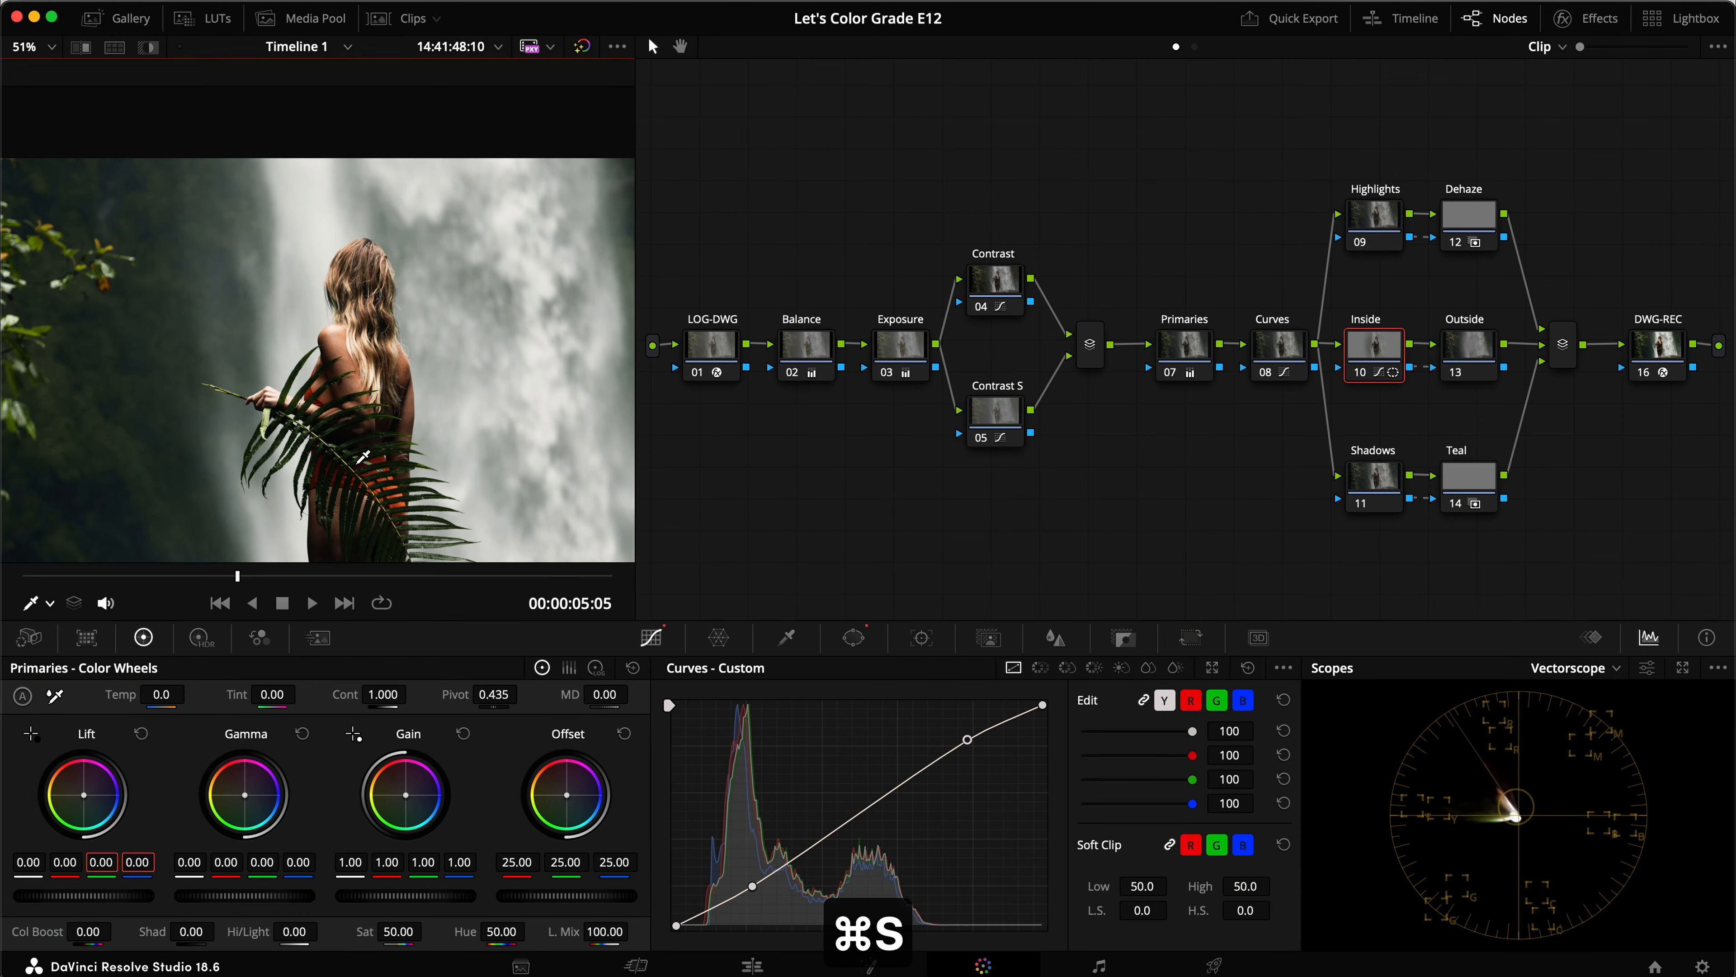
pyautogui.click(191, 862)
pyautogui.write('.01')
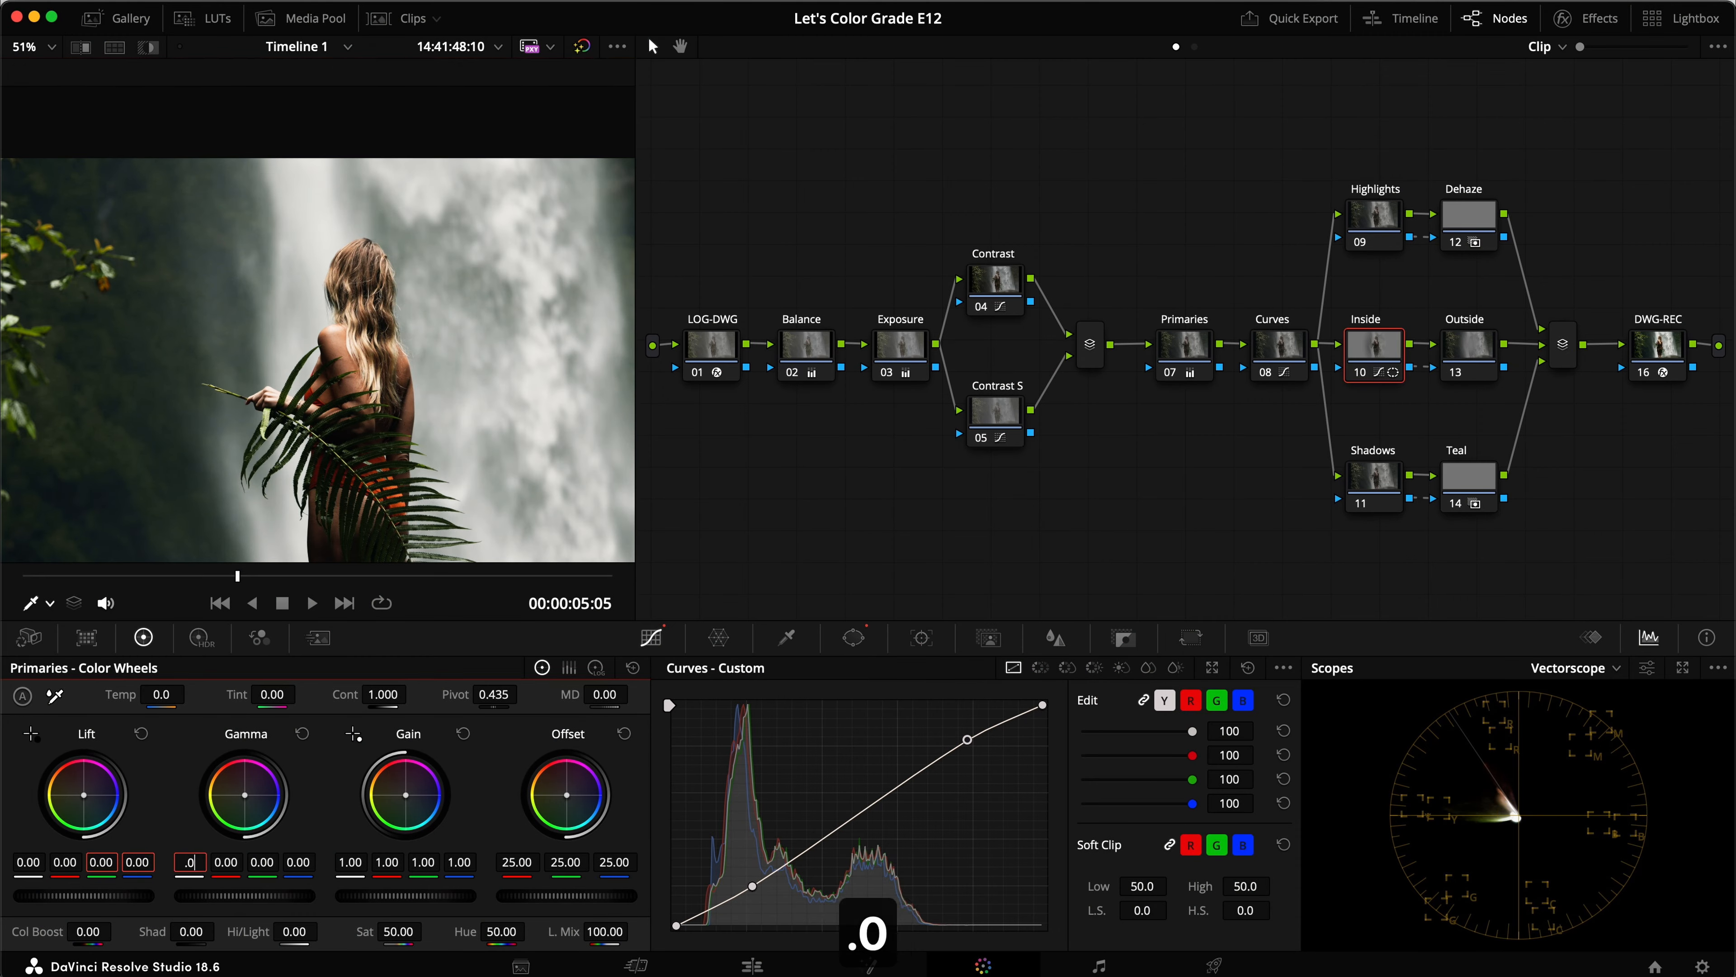
pyautogui.press('Return')
pyautogui.press('super+f')
pyautogui.press('super+d')
pyautogui.press('super+d')
pyautogui.press('super+d')
pyautogui.press('super+d')
pyautogui.press('Escape')
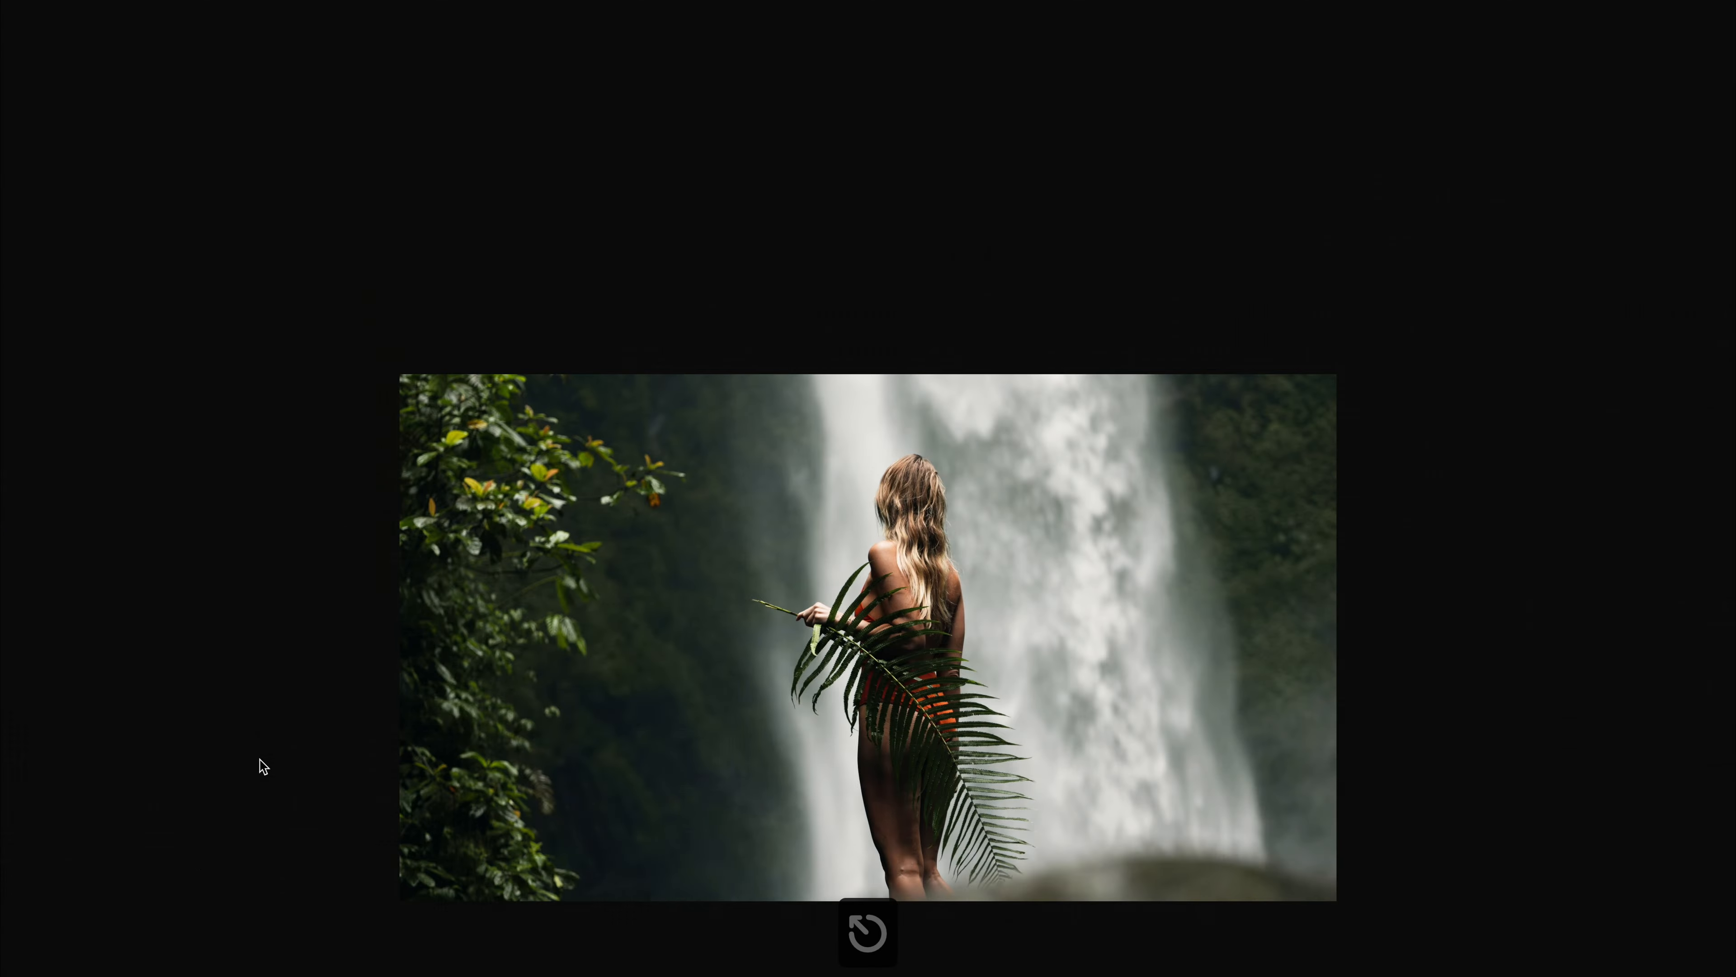
pyautogui.press('super+s')
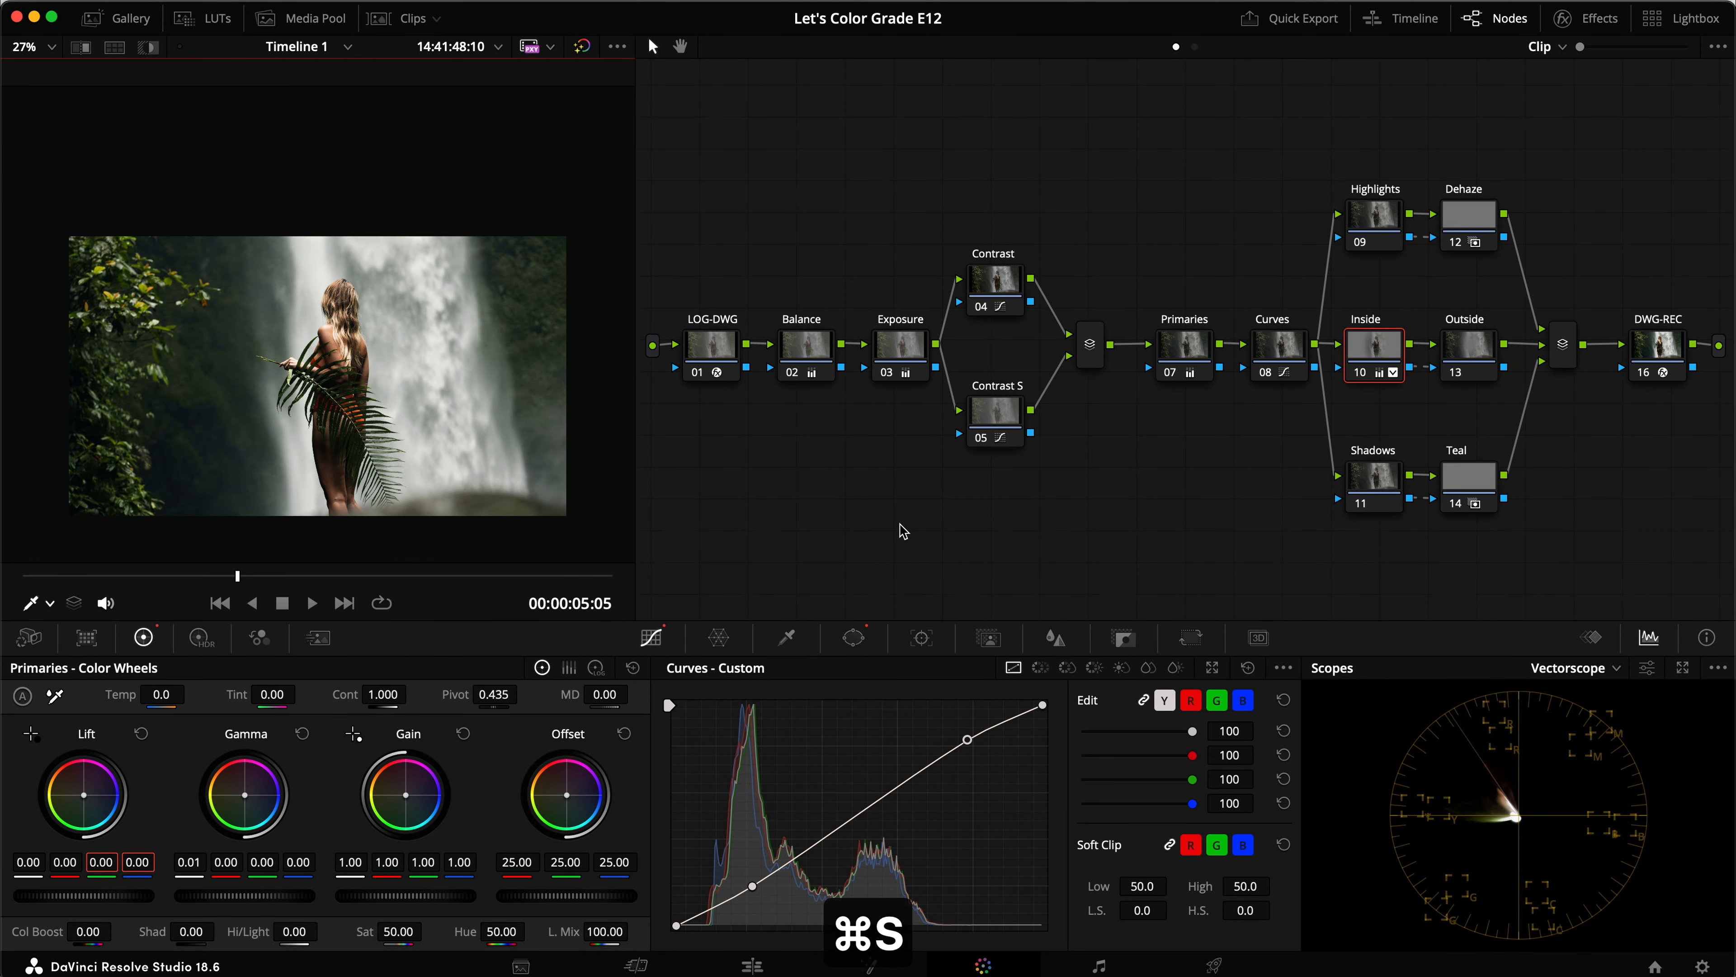
# Set the Inside node's luma Lift to 0.005, compare the node in full screen, and save the project
pyautogui.doubleClick(28, 861)
pyautogui.write('.005')
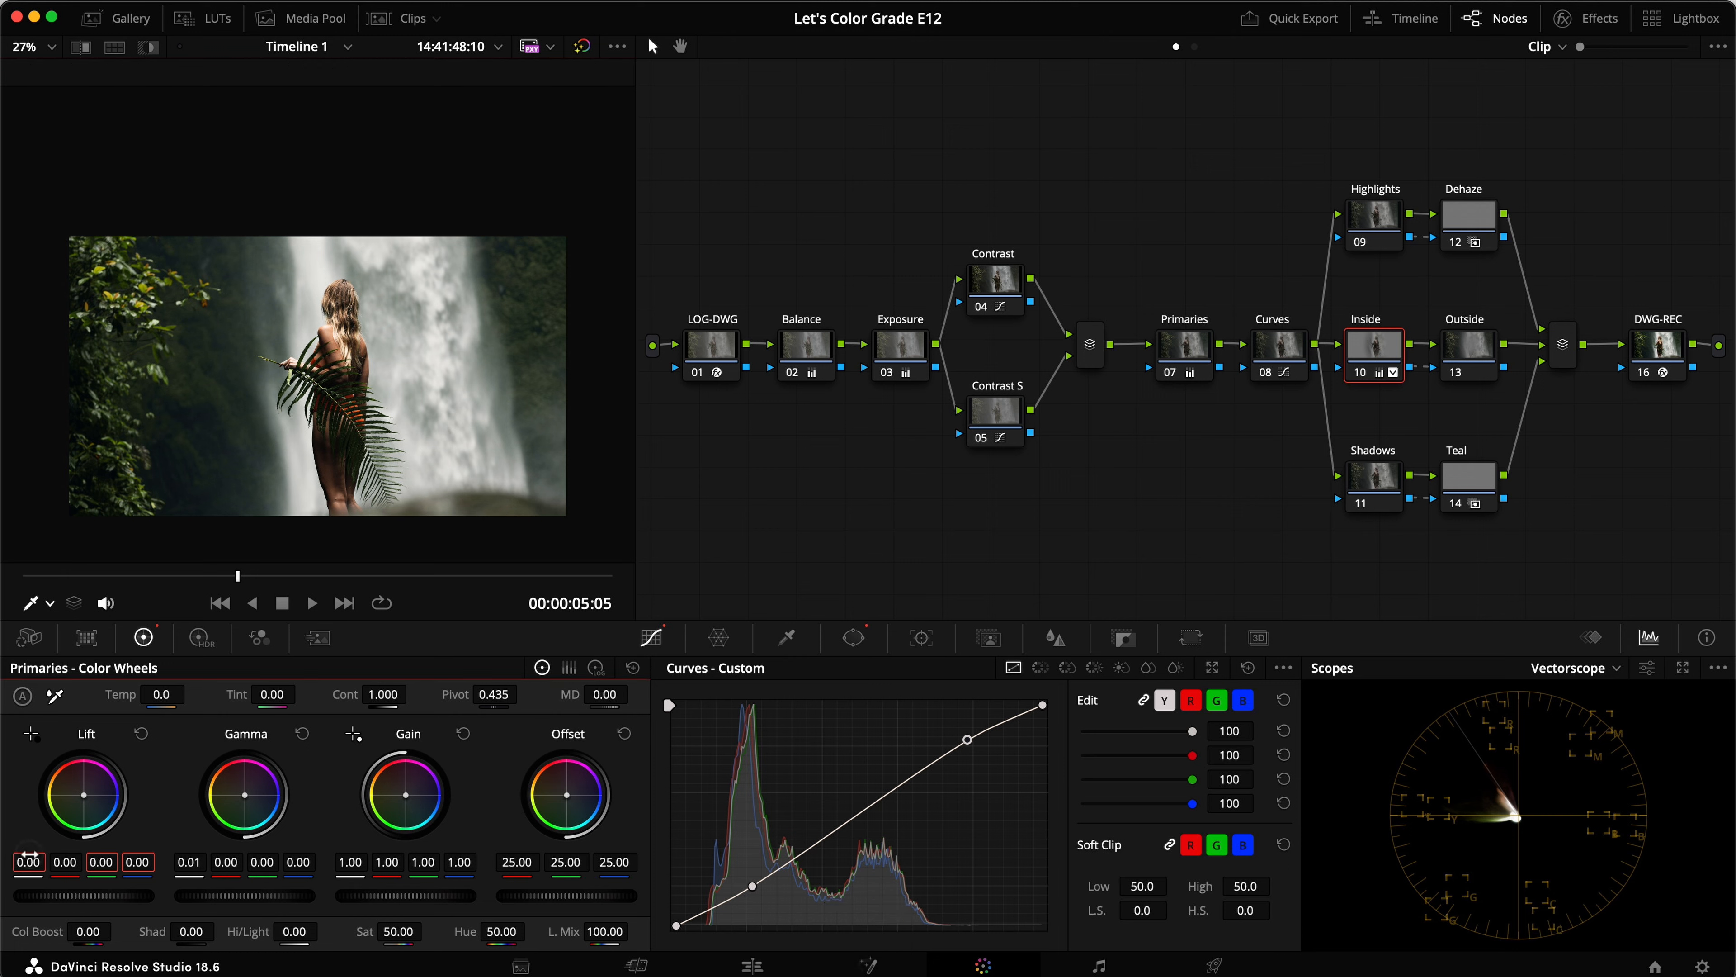
pyautogui.press('Return')
pyautogui.press('super+f')
pyautogui.press('super+d')
pyautogui.press('super+d')
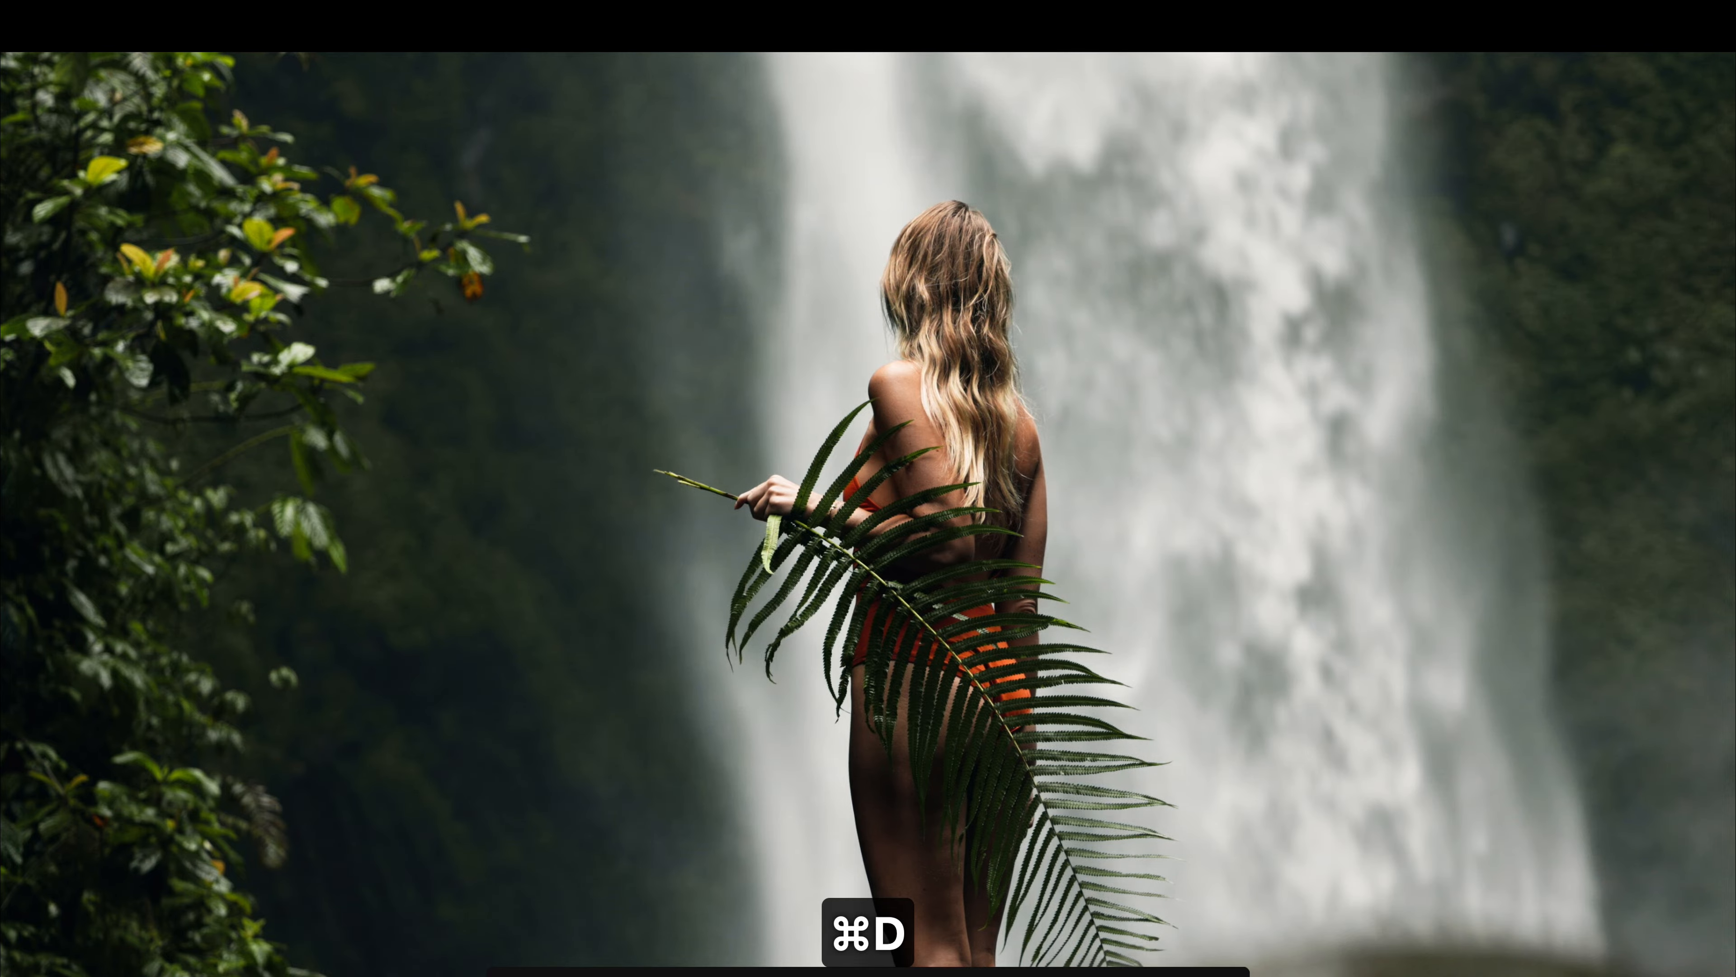
pyautogui.press('super+f')
pyautogui.press('super+s')
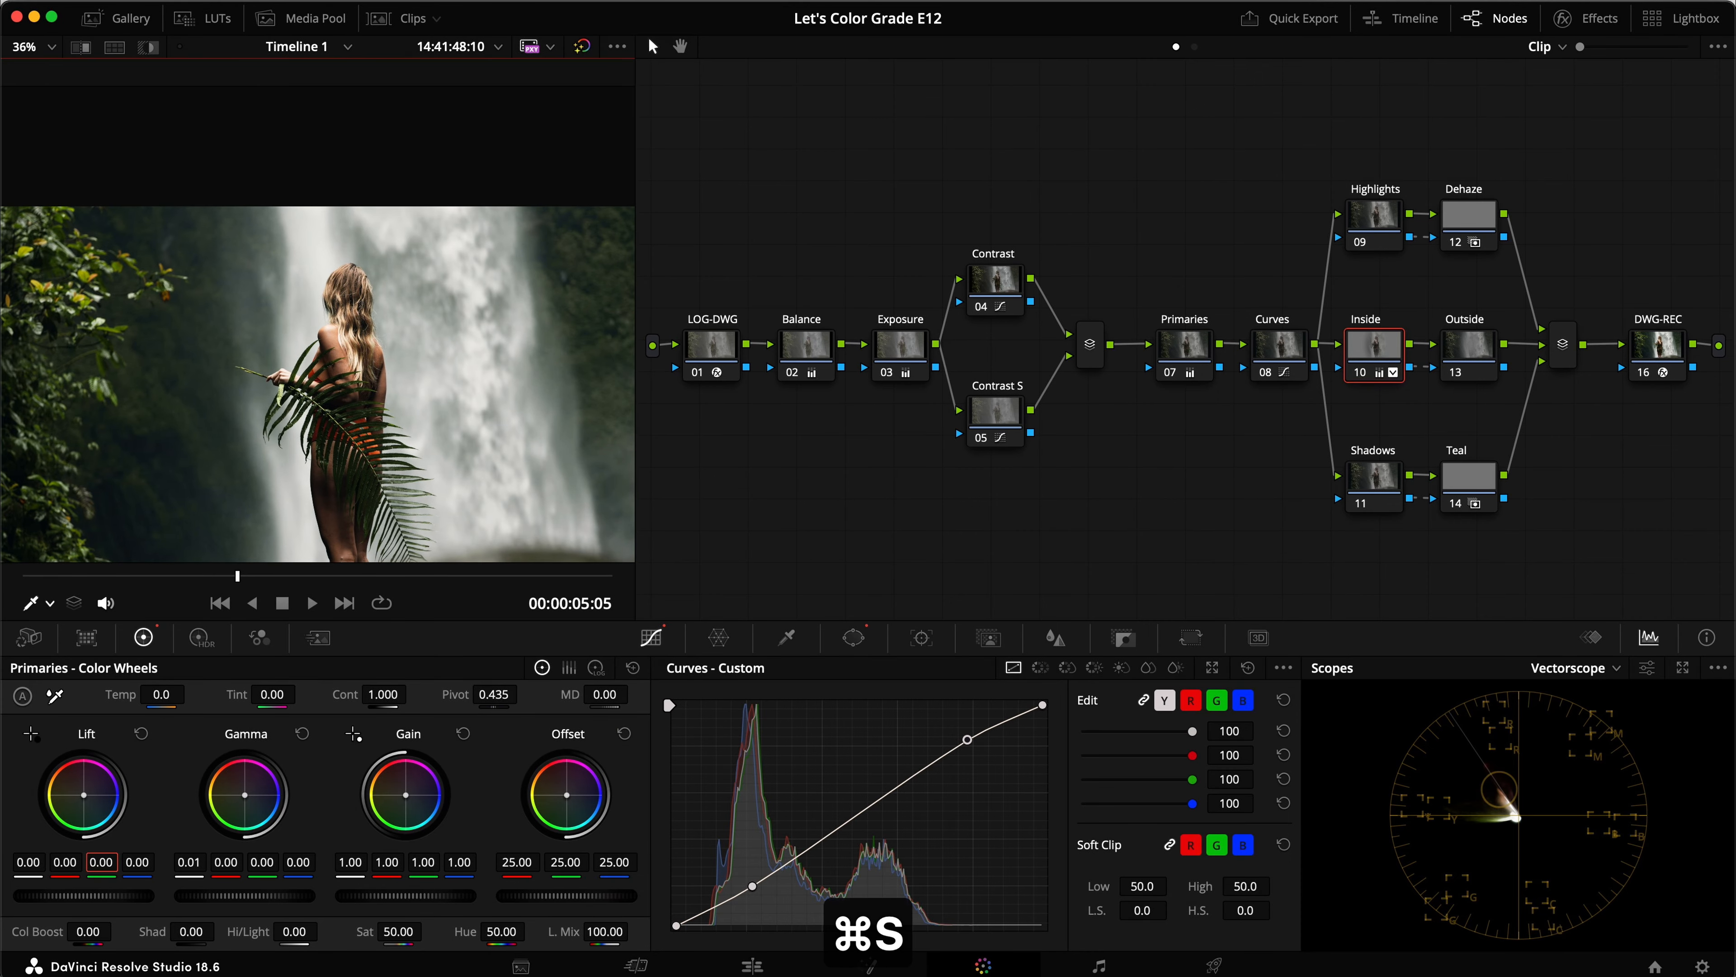
pyautogui.press('9')
pyautogui.press('super+s')
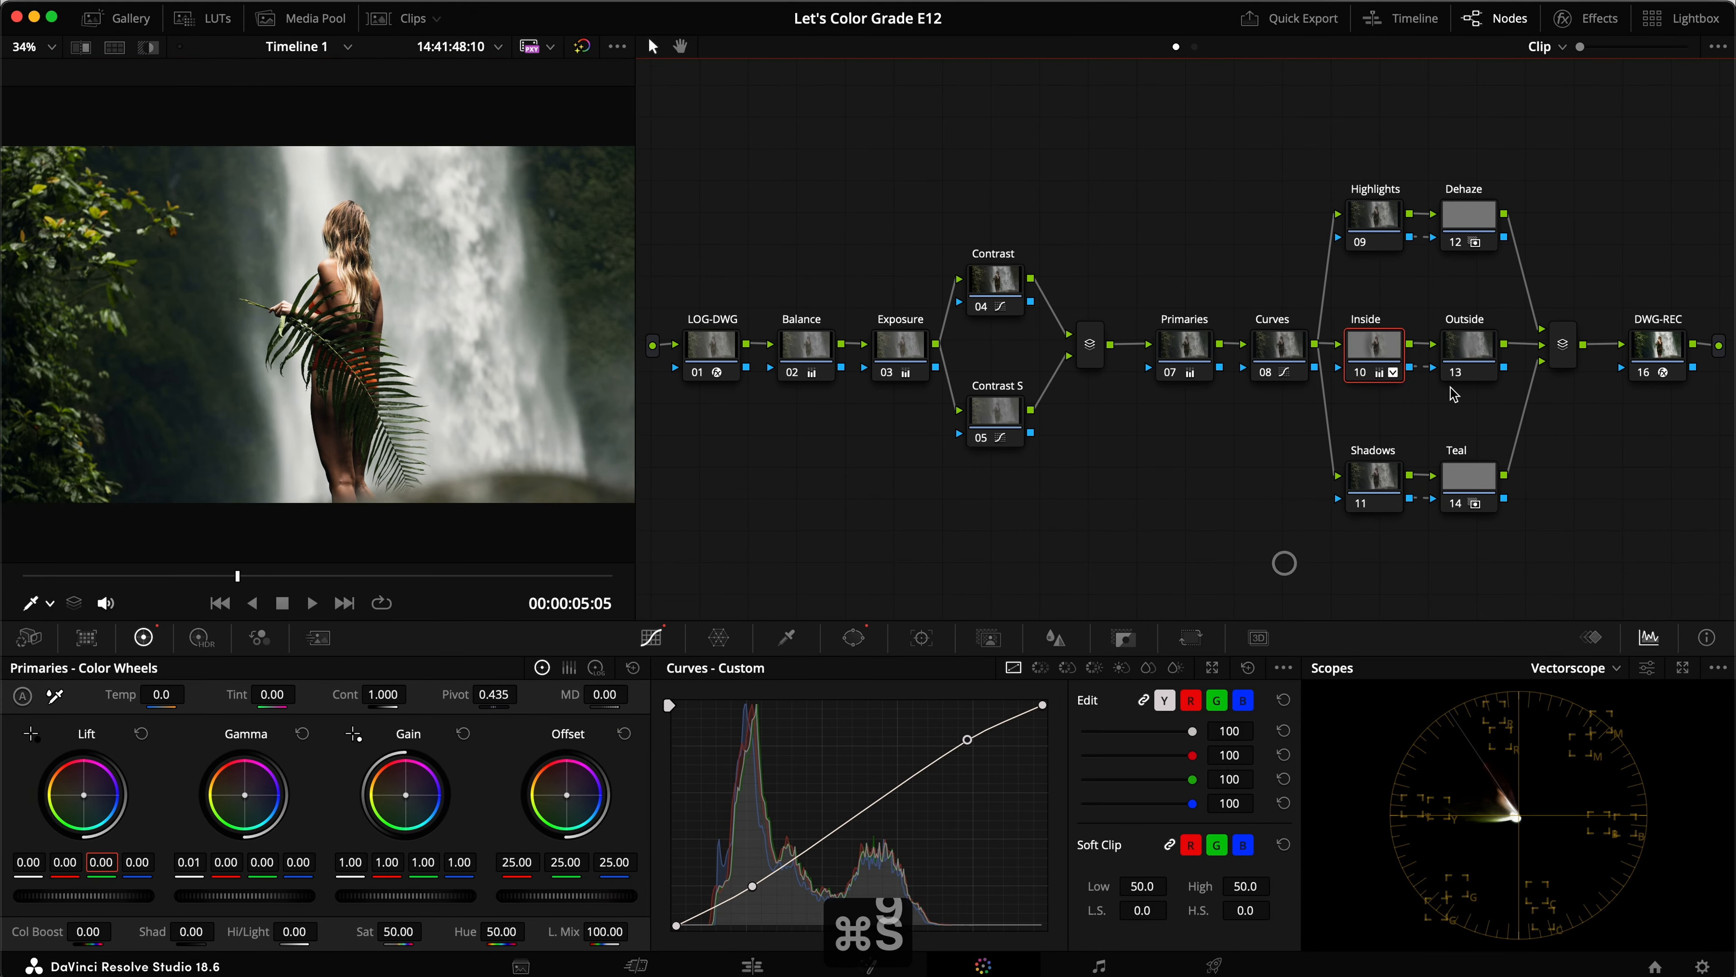
# On the Outside node, check the highlighted area, add a shadow point to the custom curve and lift the curve's black point
pyautogui.click(1473, 350)
pyautogui.press('h')
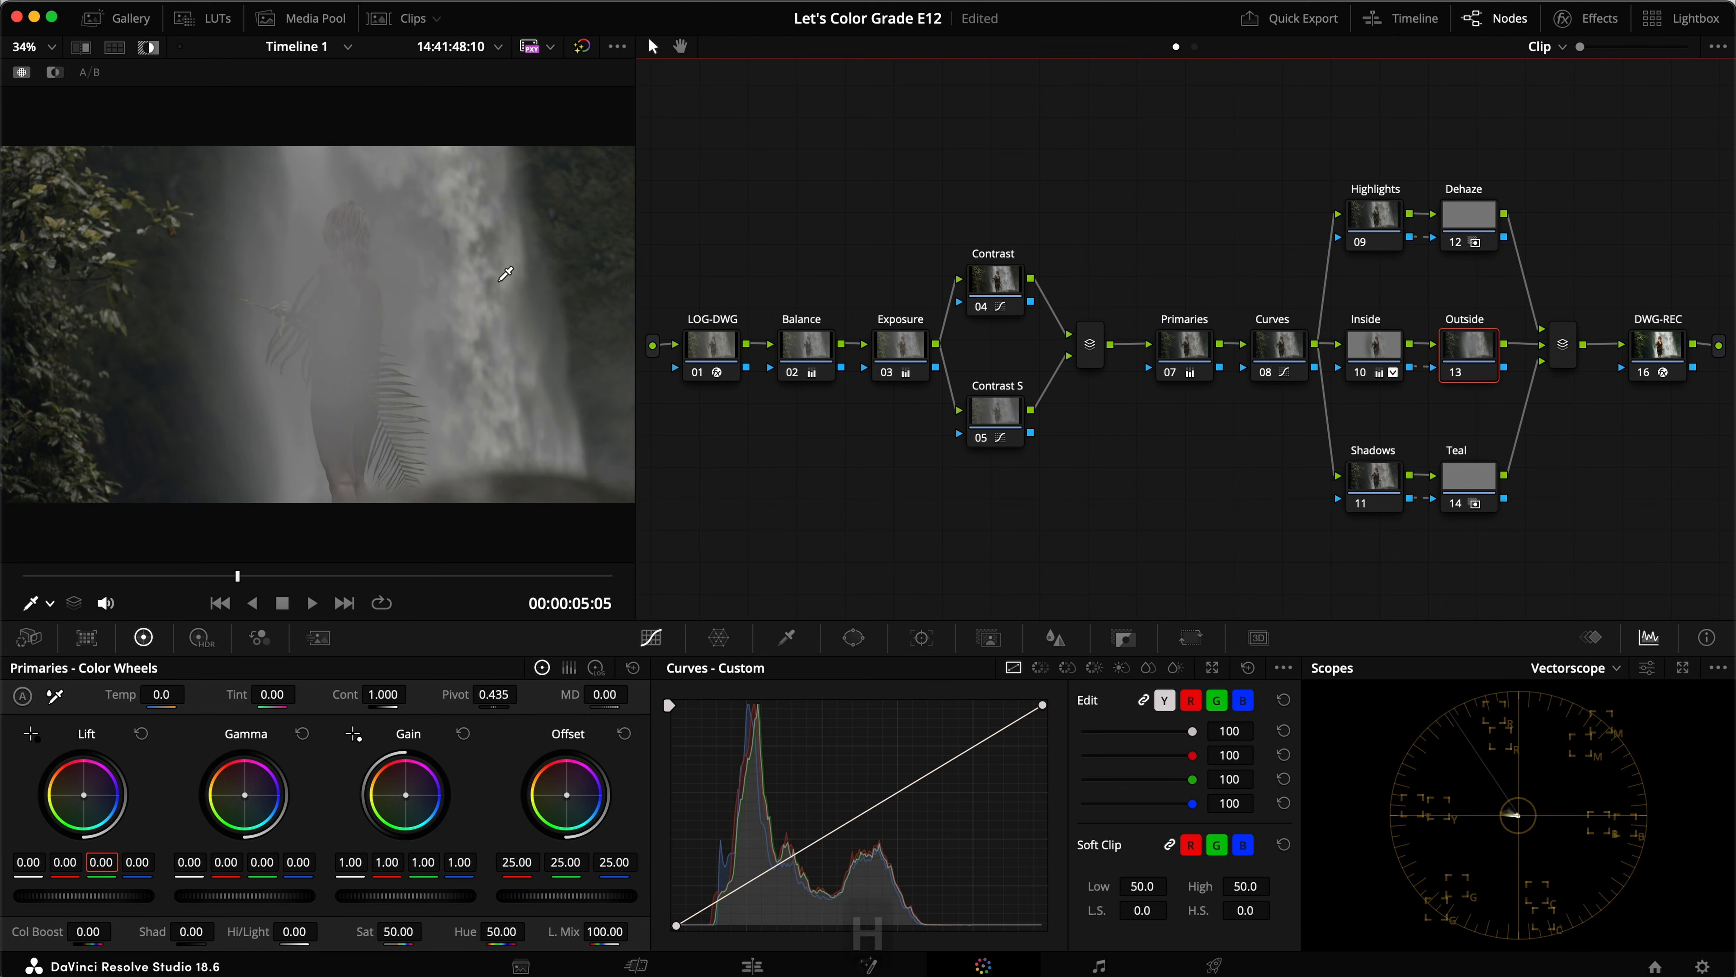
pyautogui.press('h')
pyautogui.press('h')
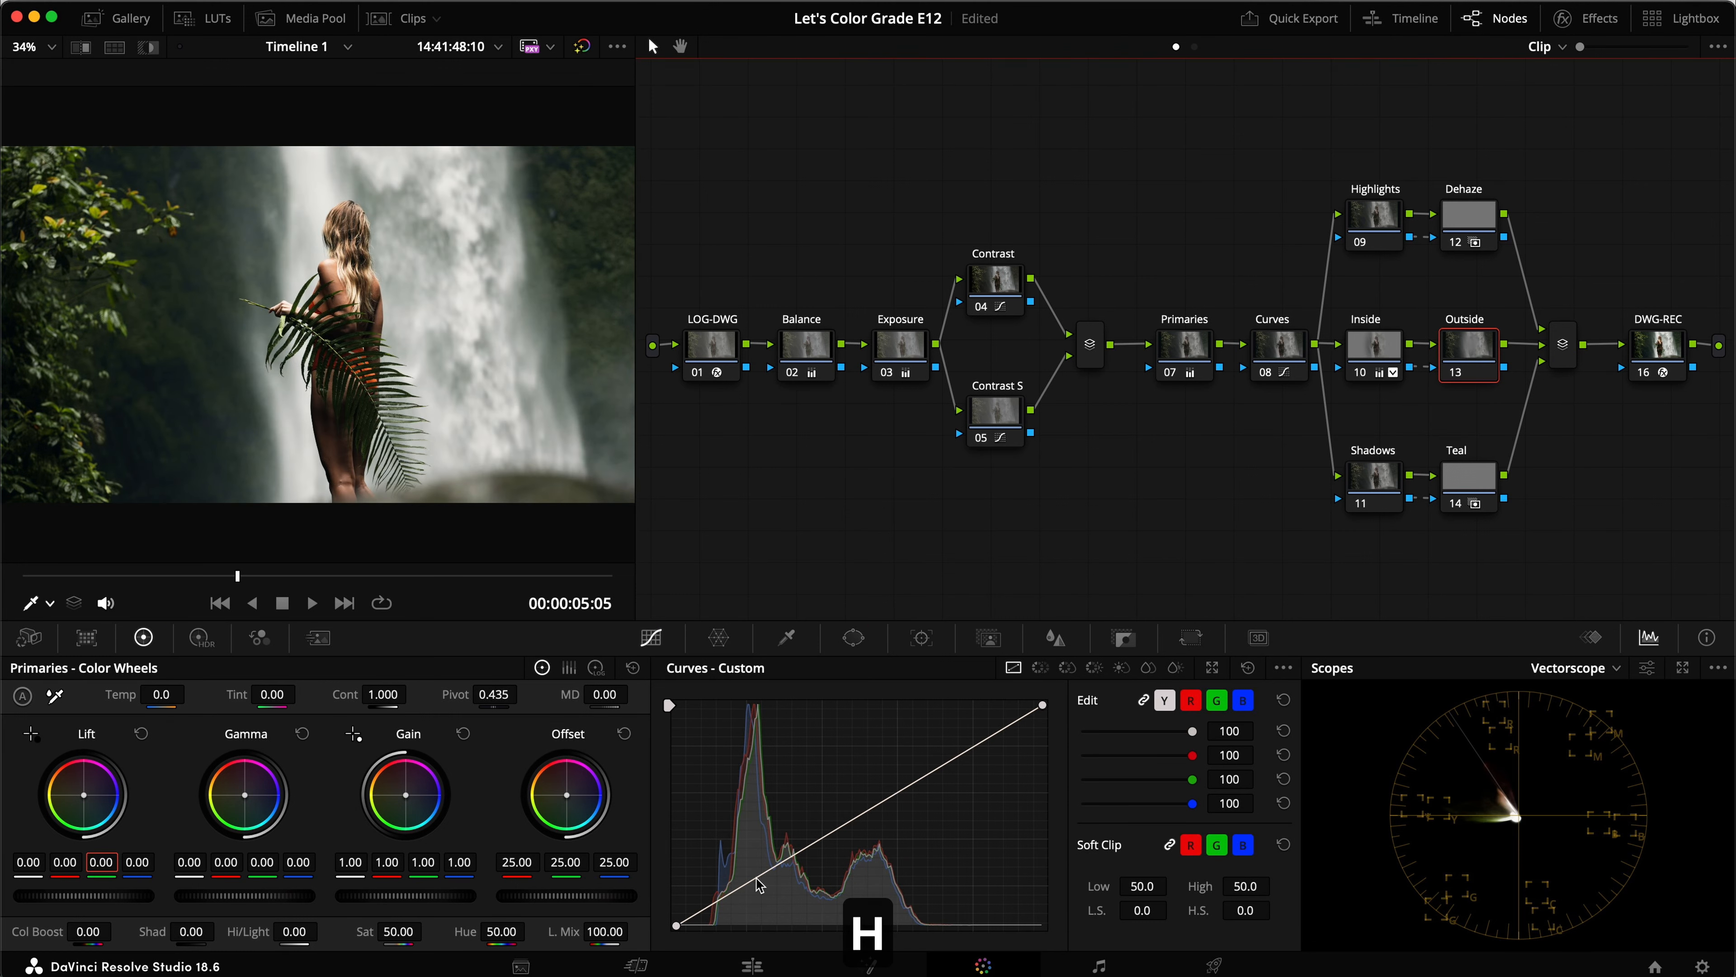
pyautogui.moveTo(767, 878); pyautogui.dragTo(772, 878)
pyautogui.moveTo(674, 928); pyautogui.dragTo(670, 915)
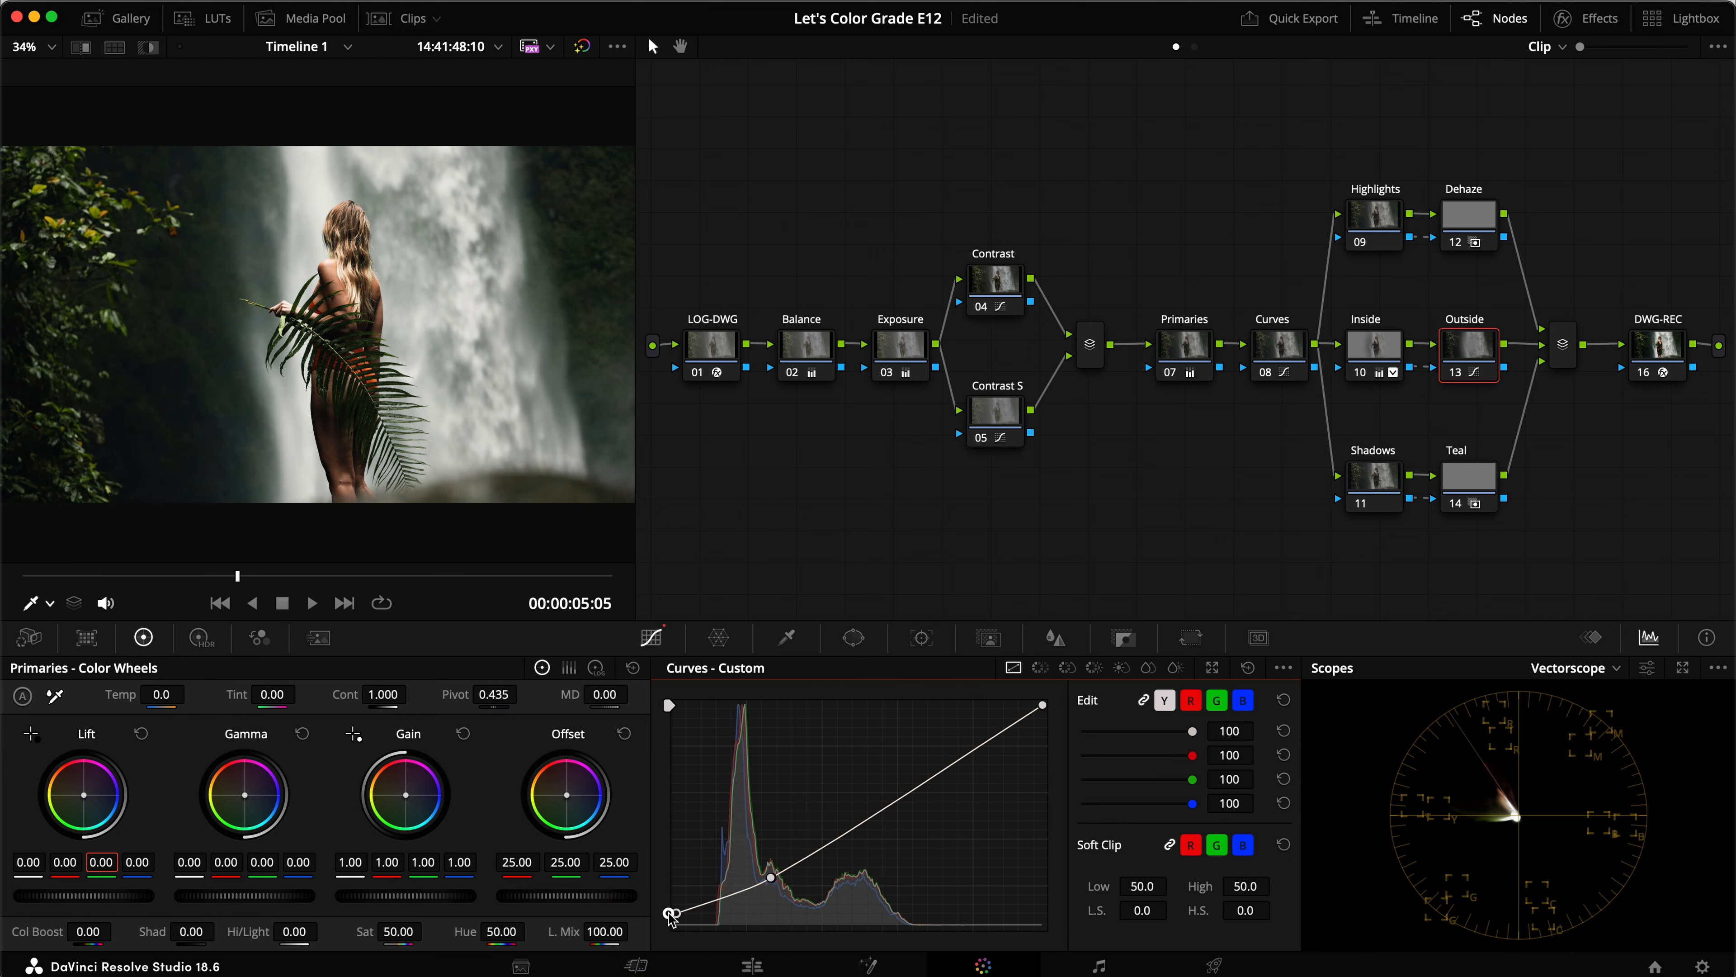
# Switch the video scope to Waveform and compare the Outside node off and on
pyautogui.click(1599, 668)
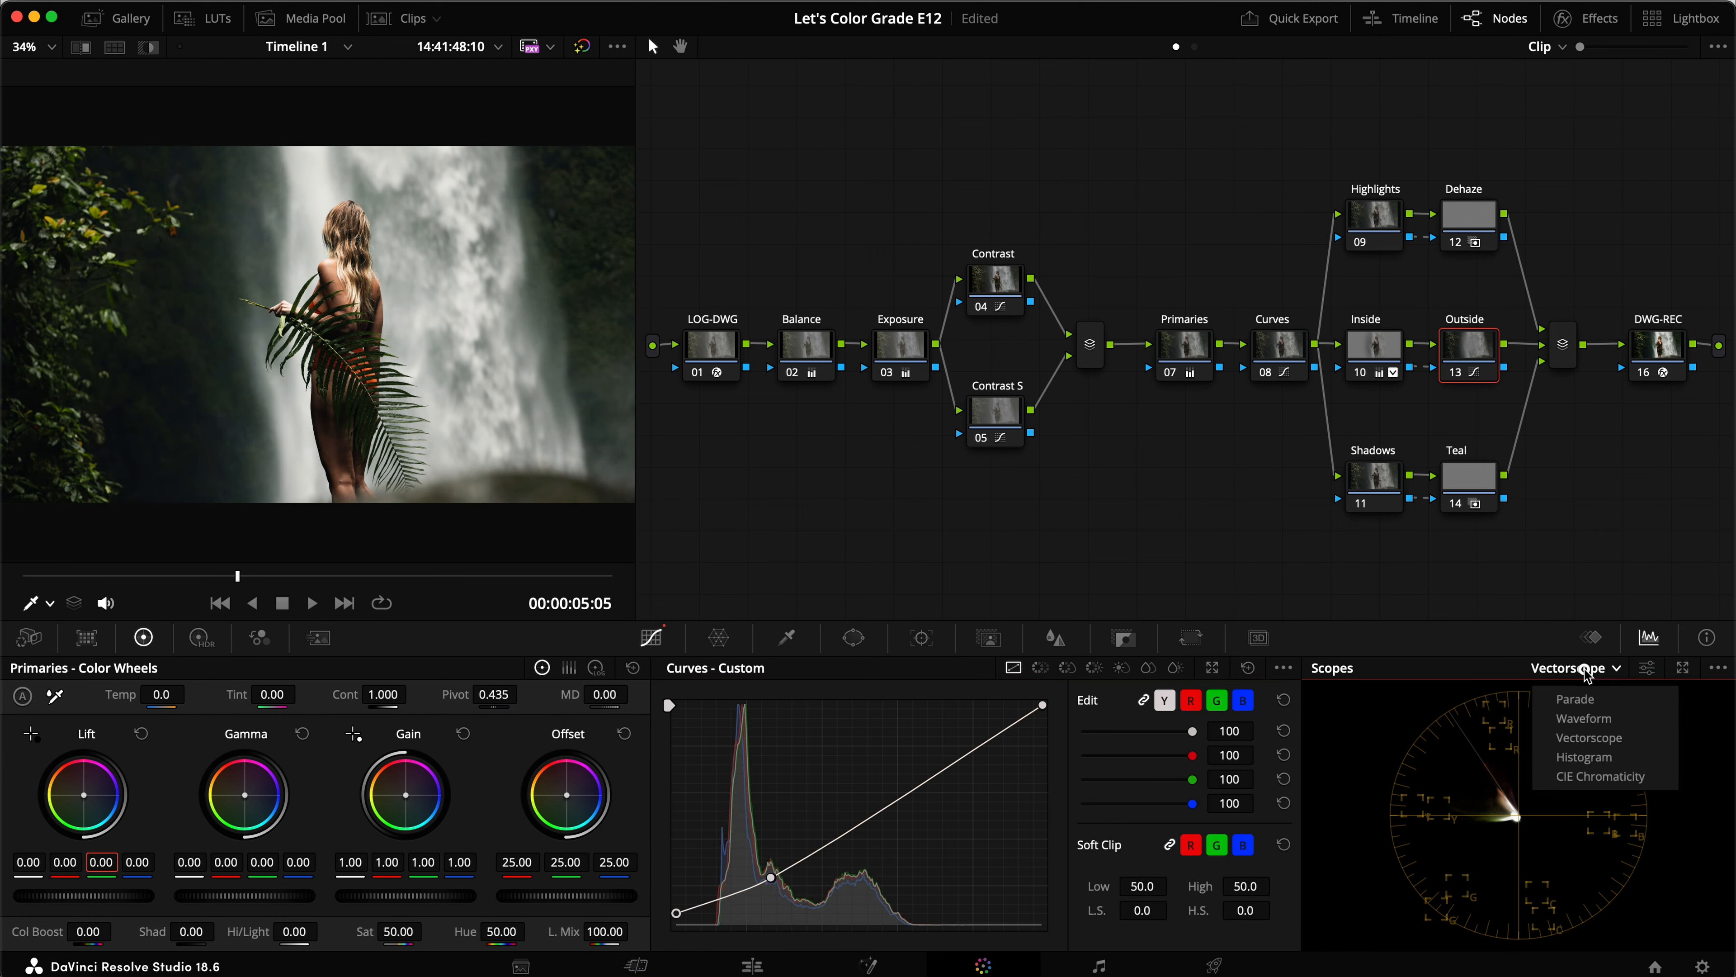
pyautogui.click(1593, 721)
pyautogui.press('super+d')
pyautogui.press('super+d')
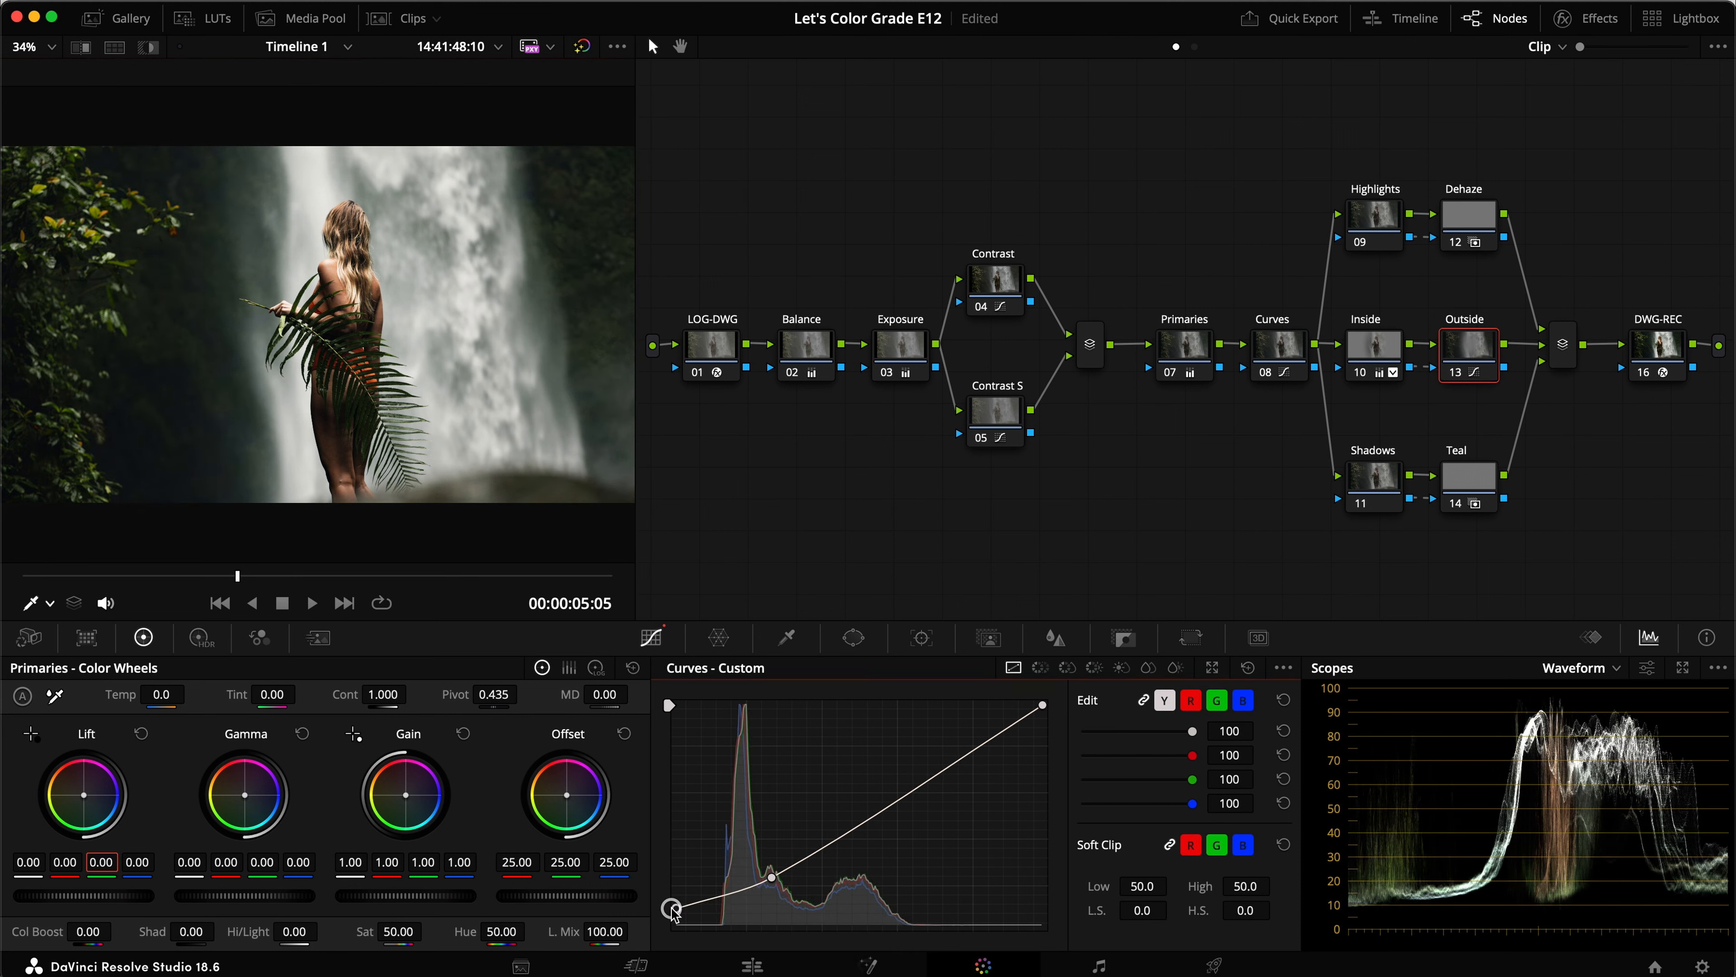
# Raise the Outside node's shadow curve point along the curve, lower its black point slightly, compare in full screen, and save the project
pyautogui.moveTo(773, 880); pyautogui.dragTo(788, 871)
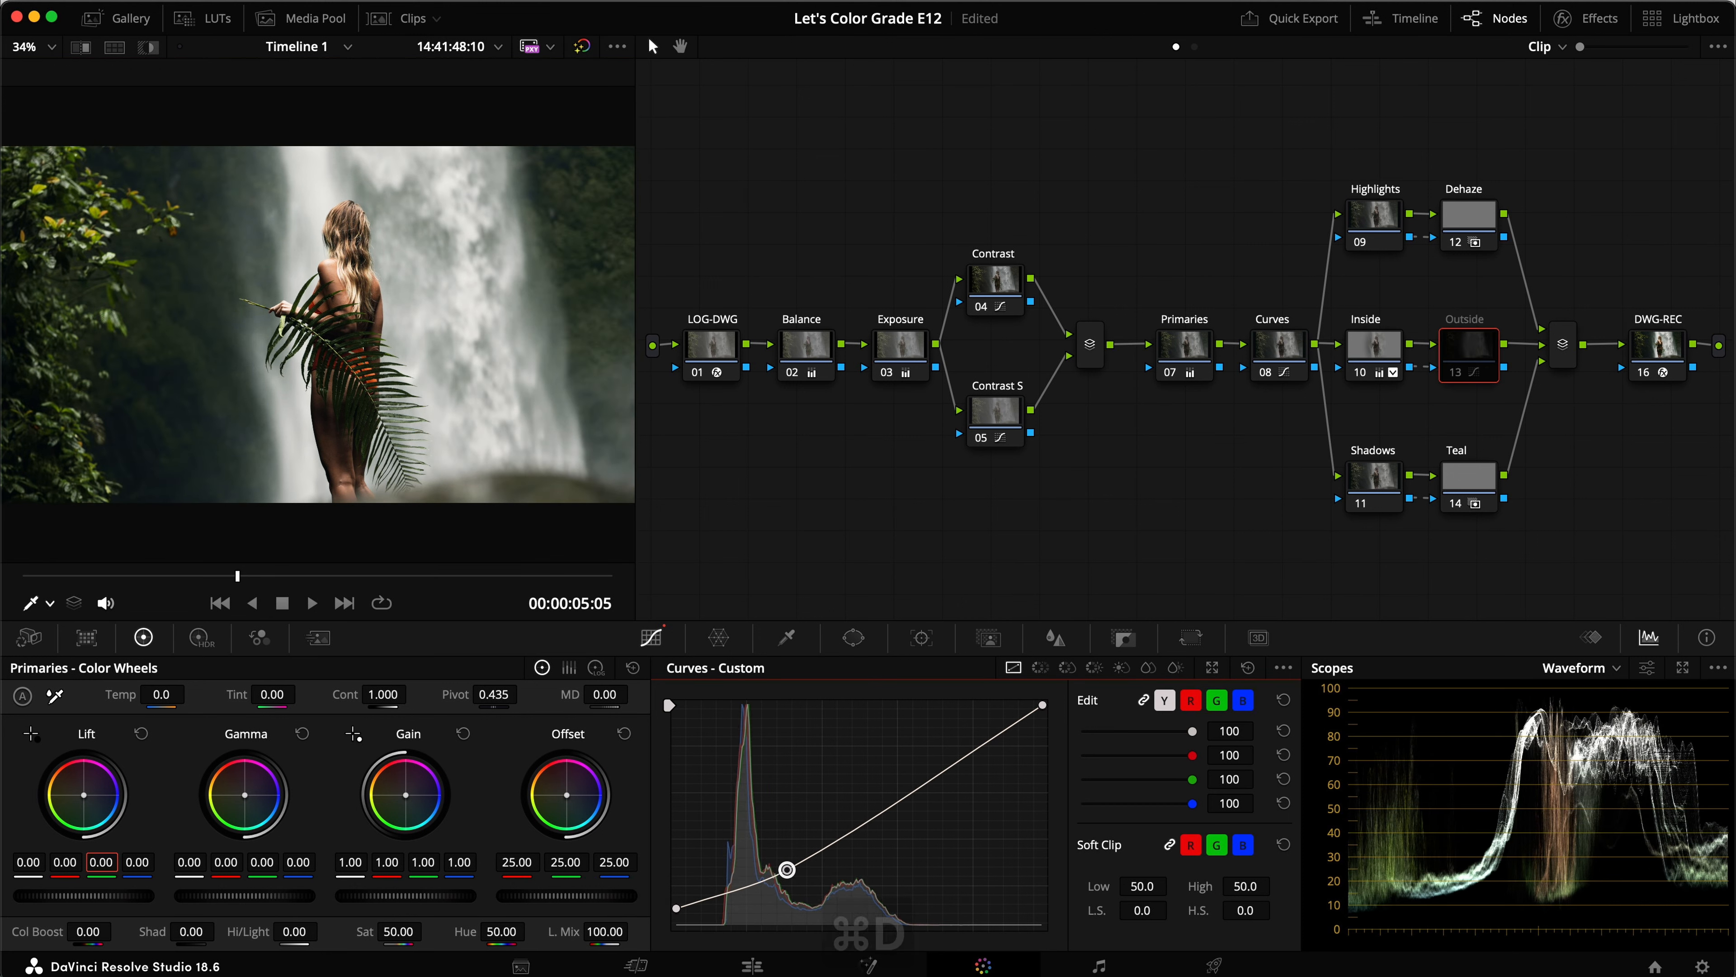
pyautogui.press('super+d')
pyautogui.moveTo(676, 909); pyautogui.dragTo(675, 917)
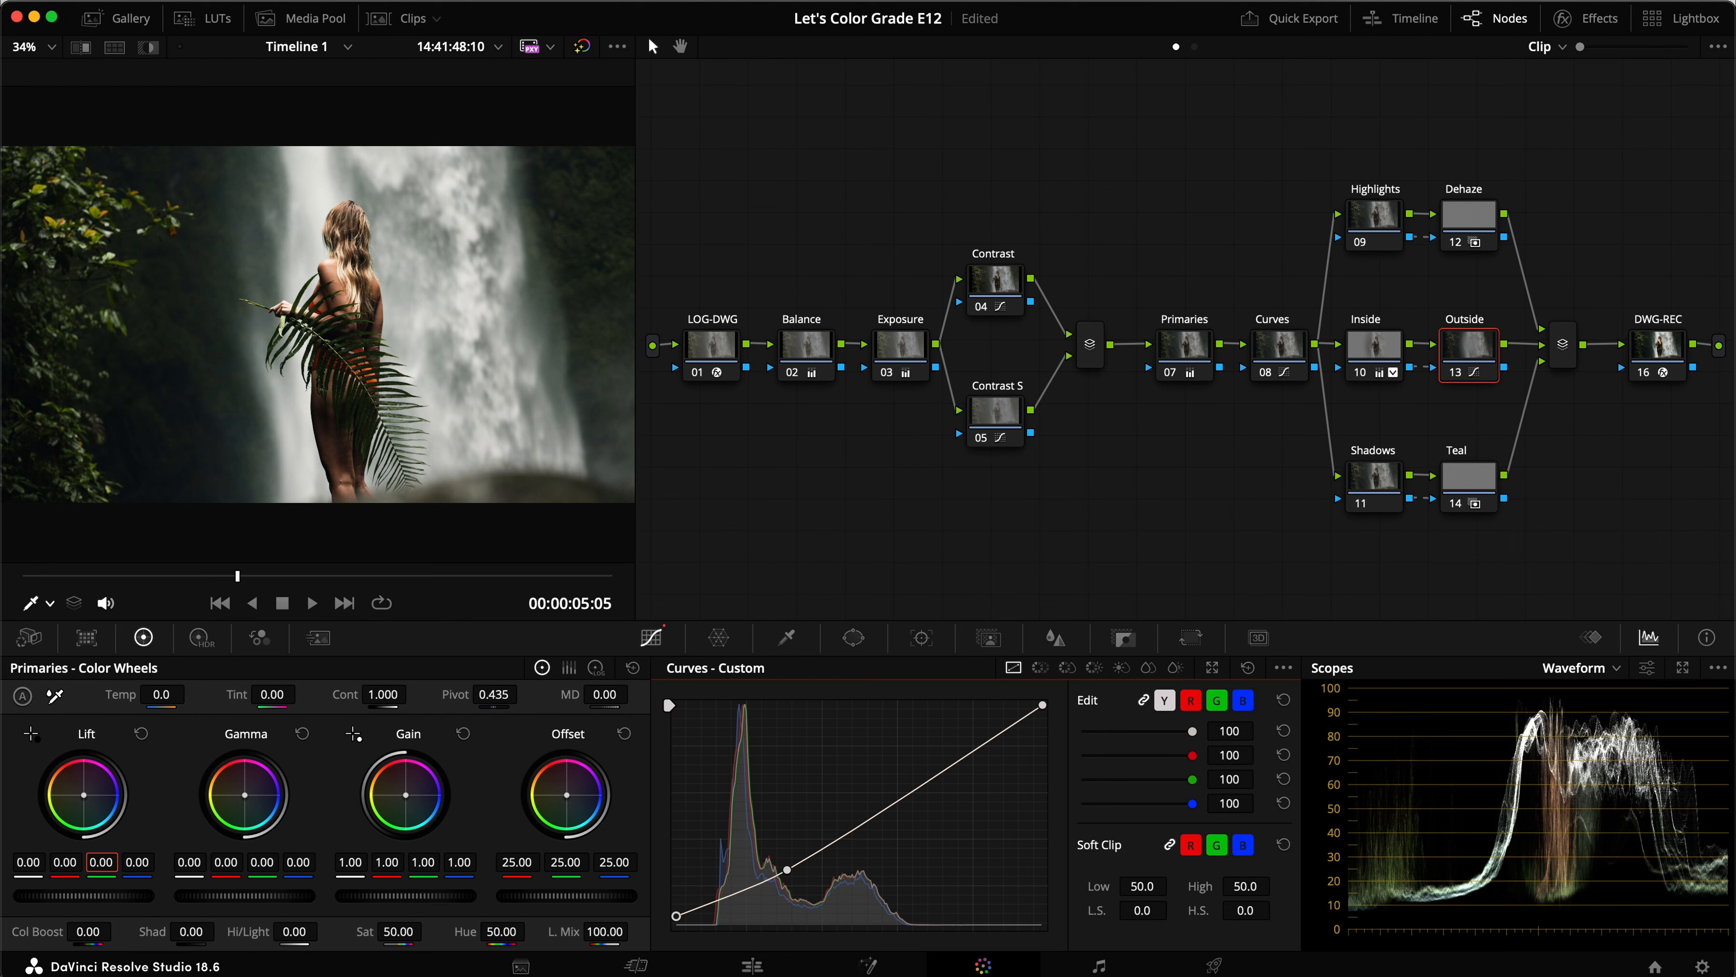
pyautogui.moveTo(791, 874); pyautogui.dragTo(796, 873)
pyautogui.press('super+f')
pyautogui.press('super+d')
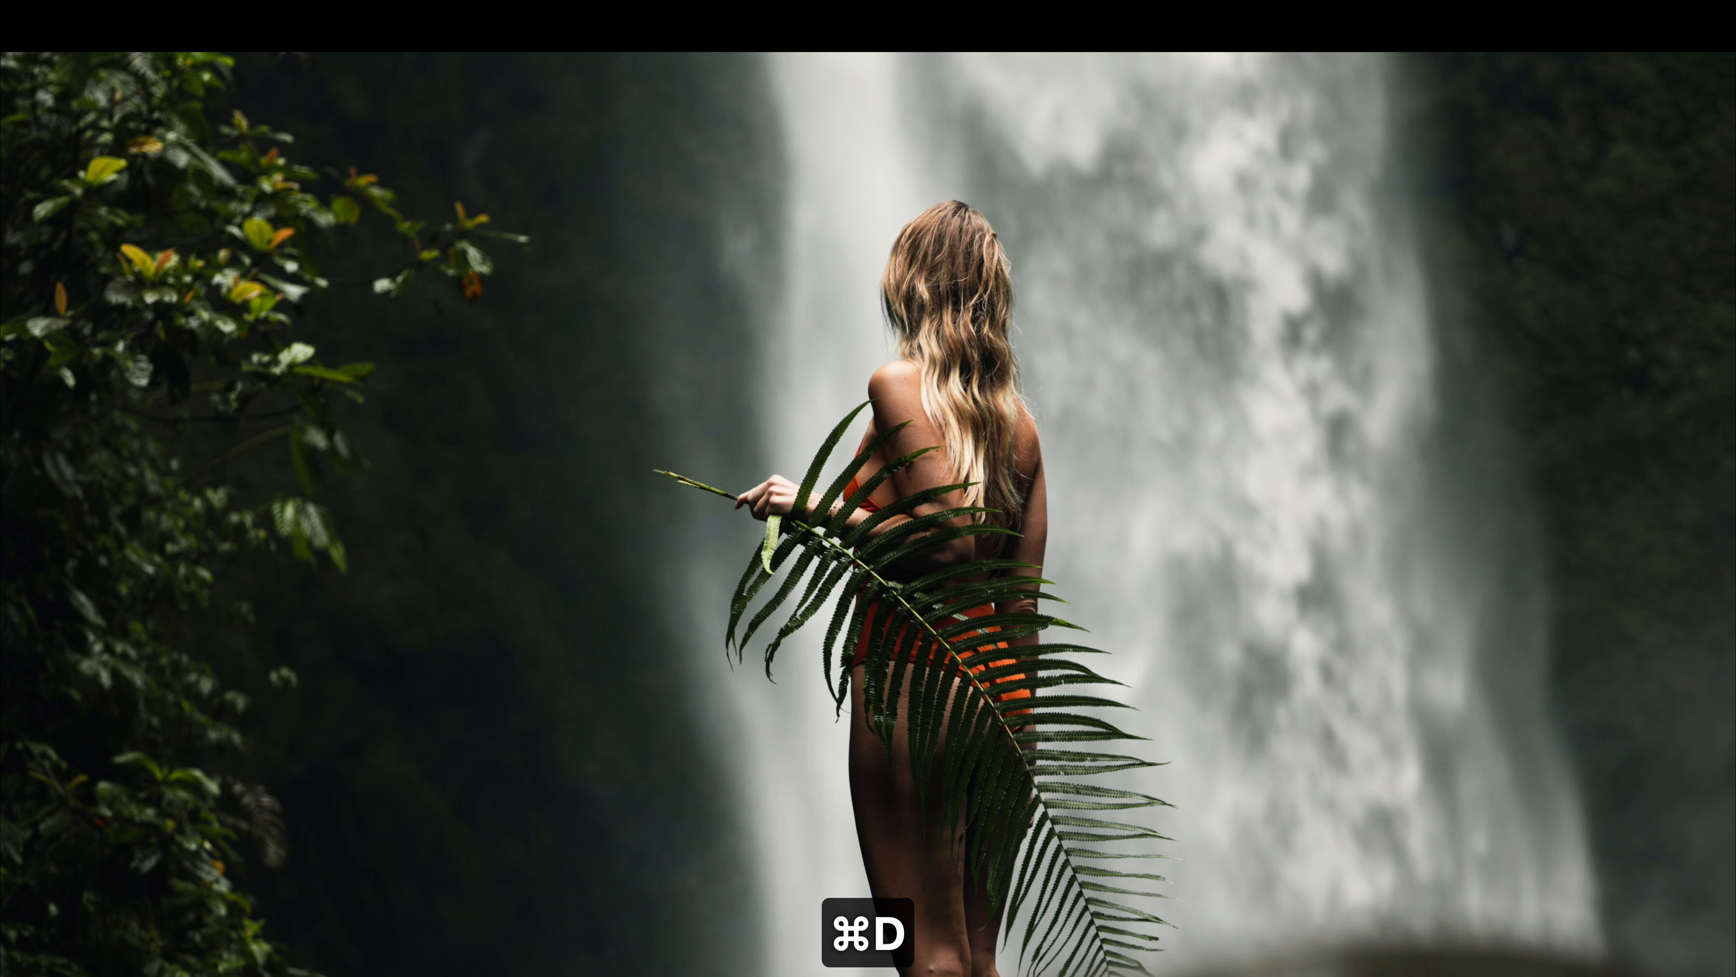
pyautogui.press('super+d')
pyautogui.press('super+d')
pyautogui.press('super+f')
pyautogui.press('super+s')
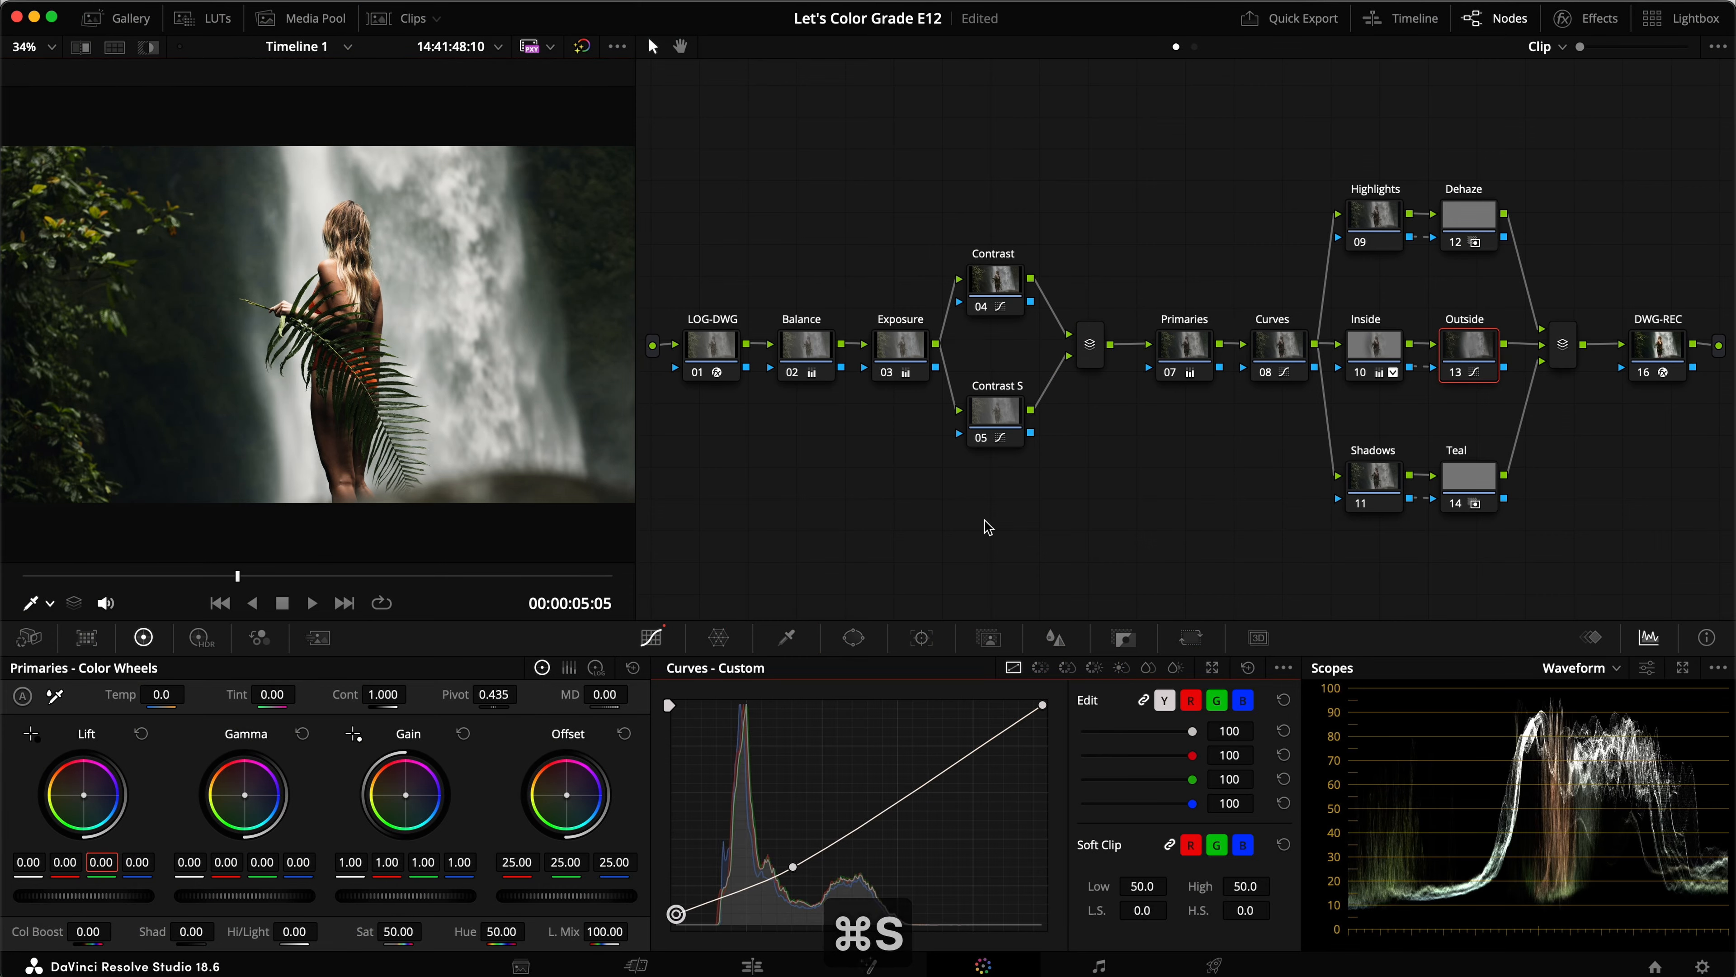
# On the Contrast S node's custom curve, raise the black point and lower the white point slightly, compare in full screen, and save the project
pyautogui.click(995, 413)
pyautogui.moveTo(675, 906); pyautogui.dragTo(674, 902)
pyautogui.moveTo(1042, 738); pyautogui.dragTo(1043, 742)
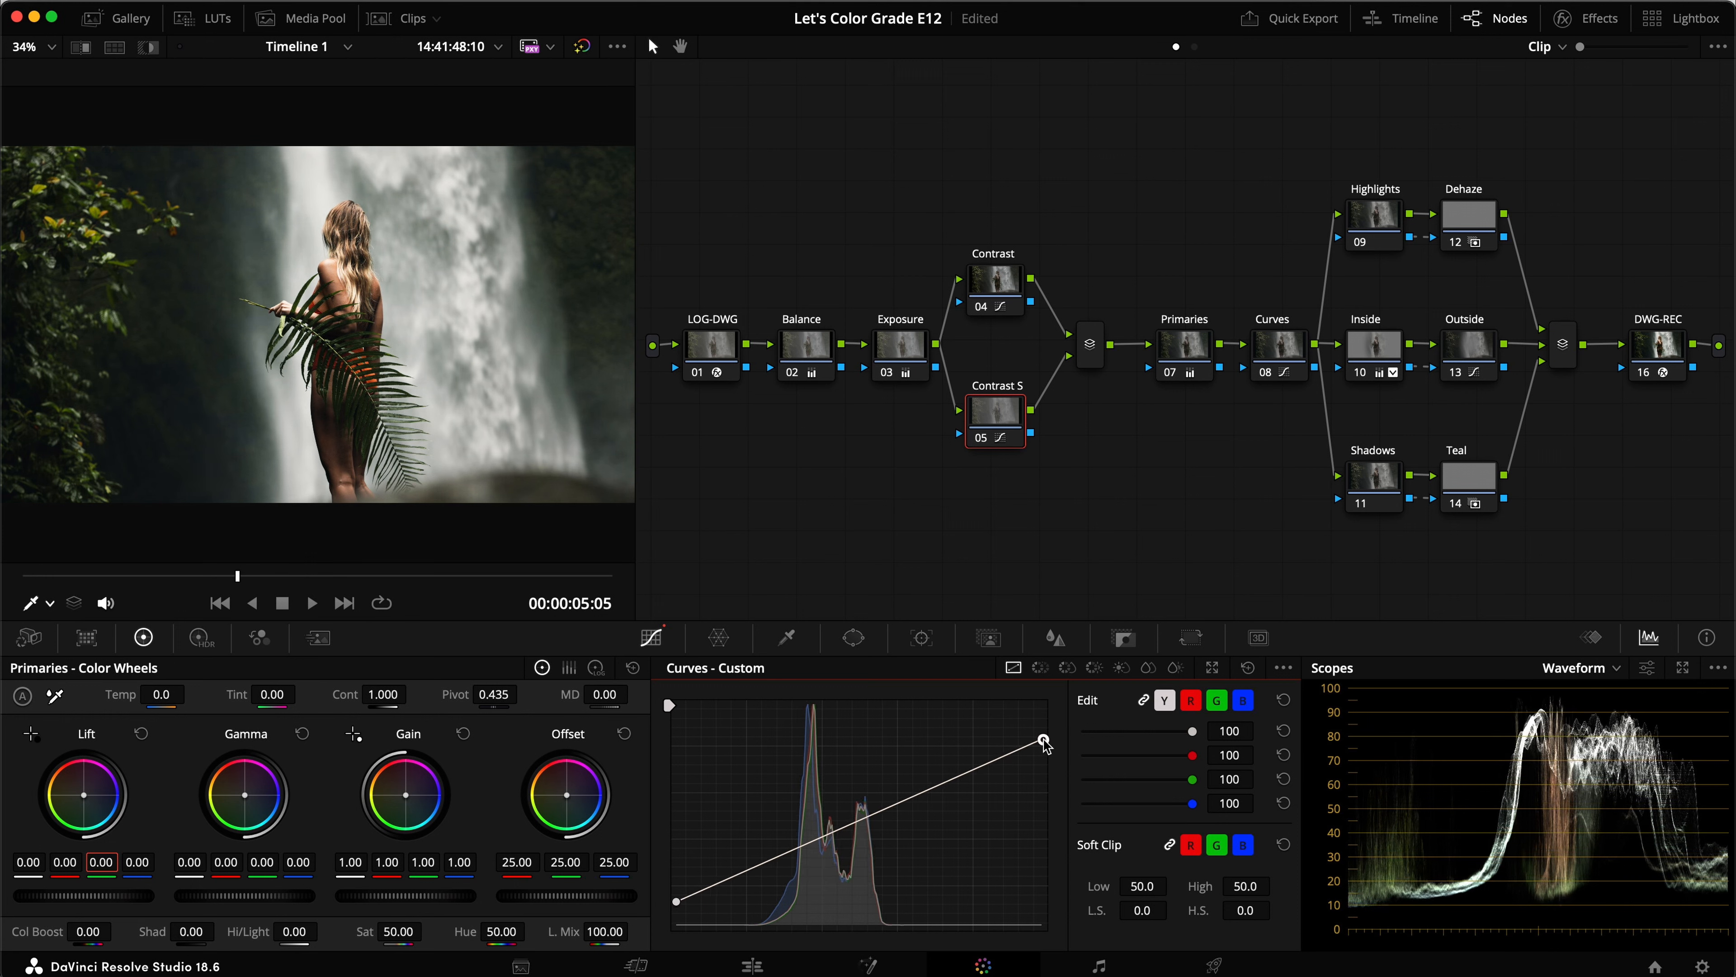
pyautogui.press('super+f')
pyautogui.press('super+d')
pyautogui.press('super+d')
pyautogui.press('super+f')
pyautogui.press('super+s')
# Compare the Outside node off and on in full screen, check the Highlights and Shadows nodes, and save the project
pyautogui.press('super+d')
pyautogui.press('super+d')
pyautogui.press('super+f')
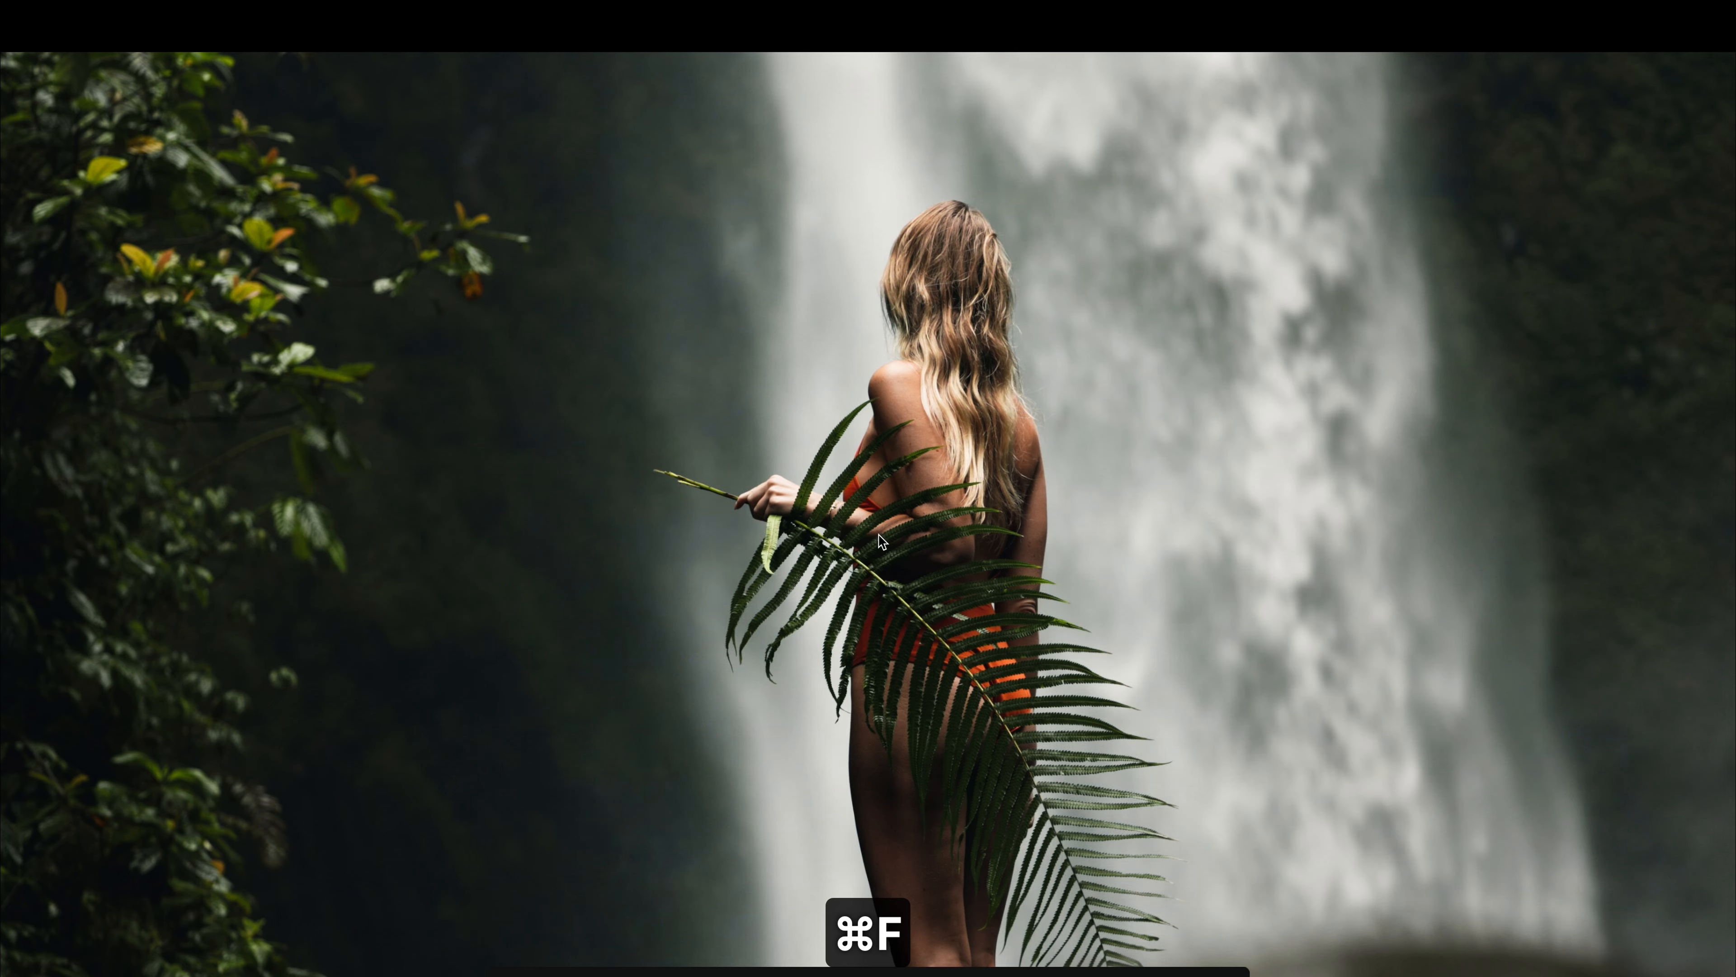
pyautogui.press('super+f')
pyautogui.press('super+s')
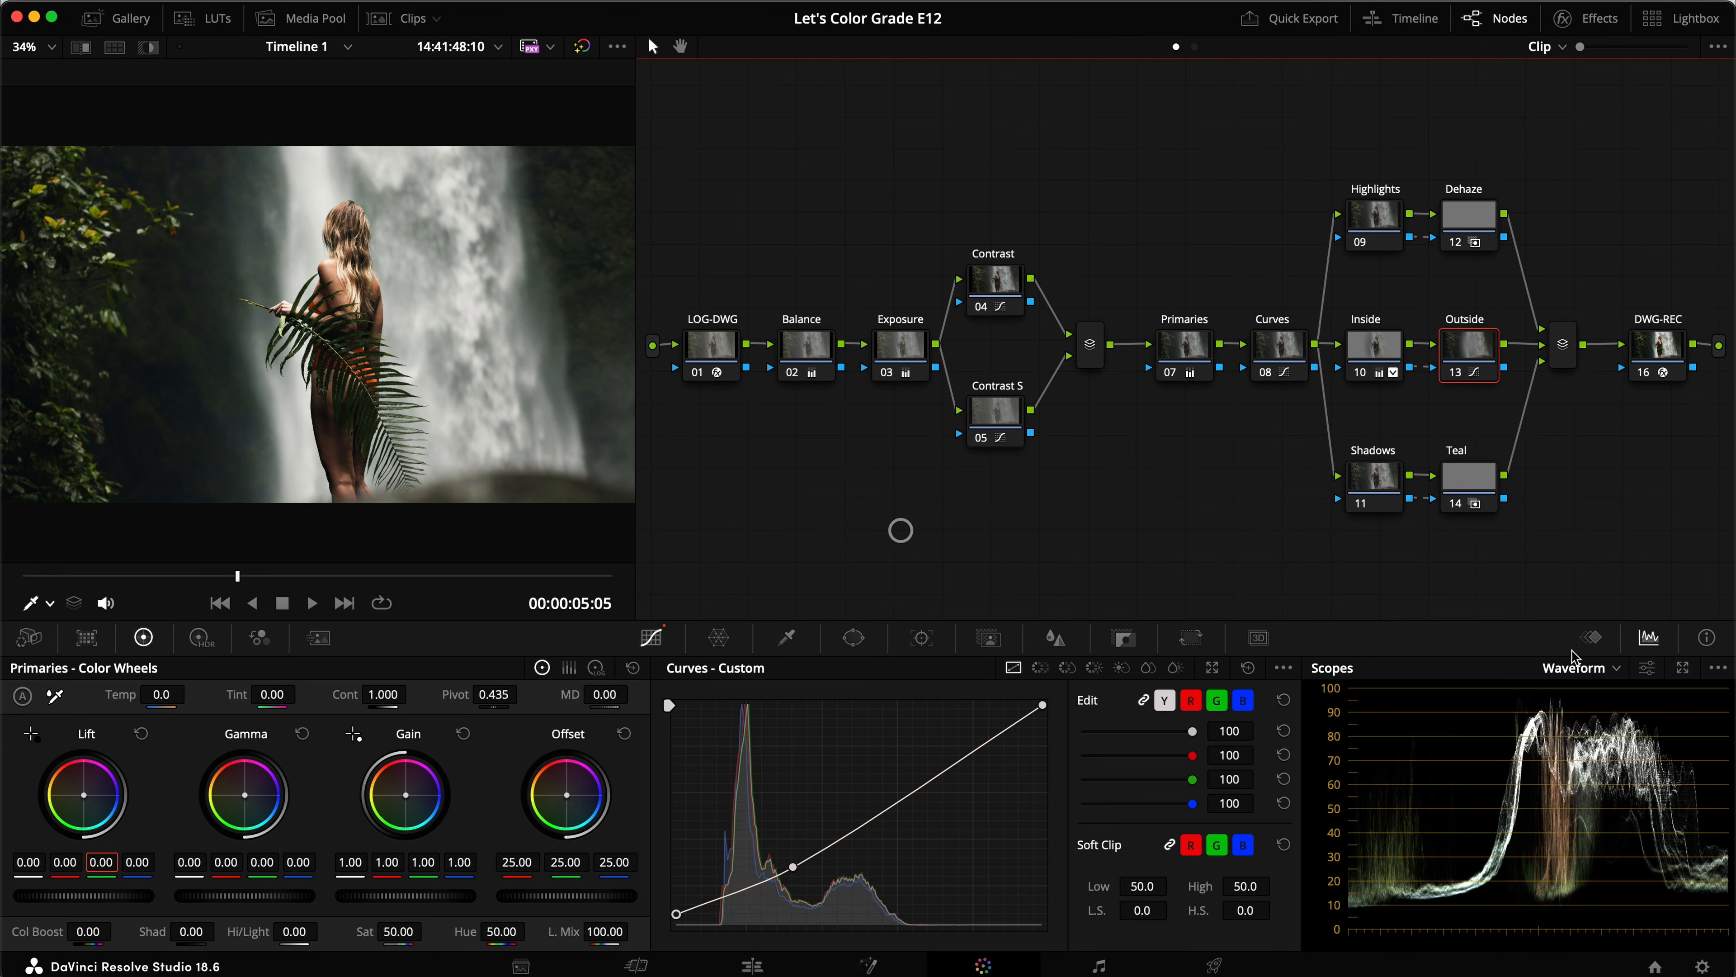
pyautogui.press('super+s')
pyautogui.press('super+f')
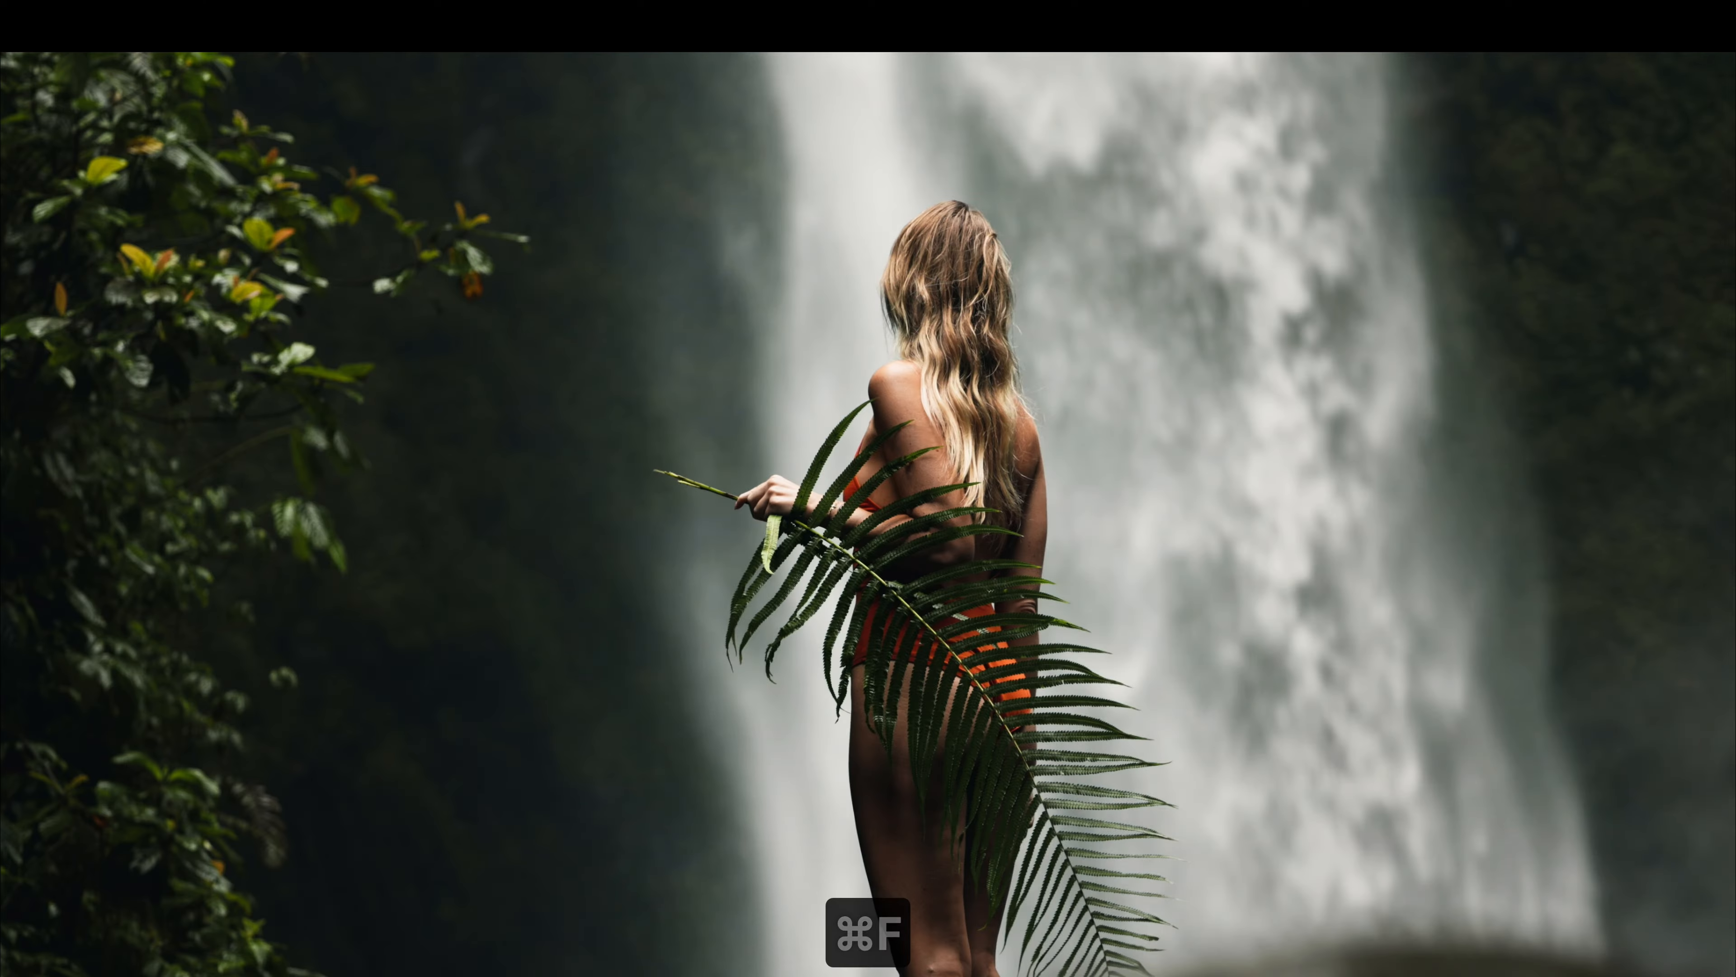
pyautogui.press('super+d')
pyautogui.press('super+d')
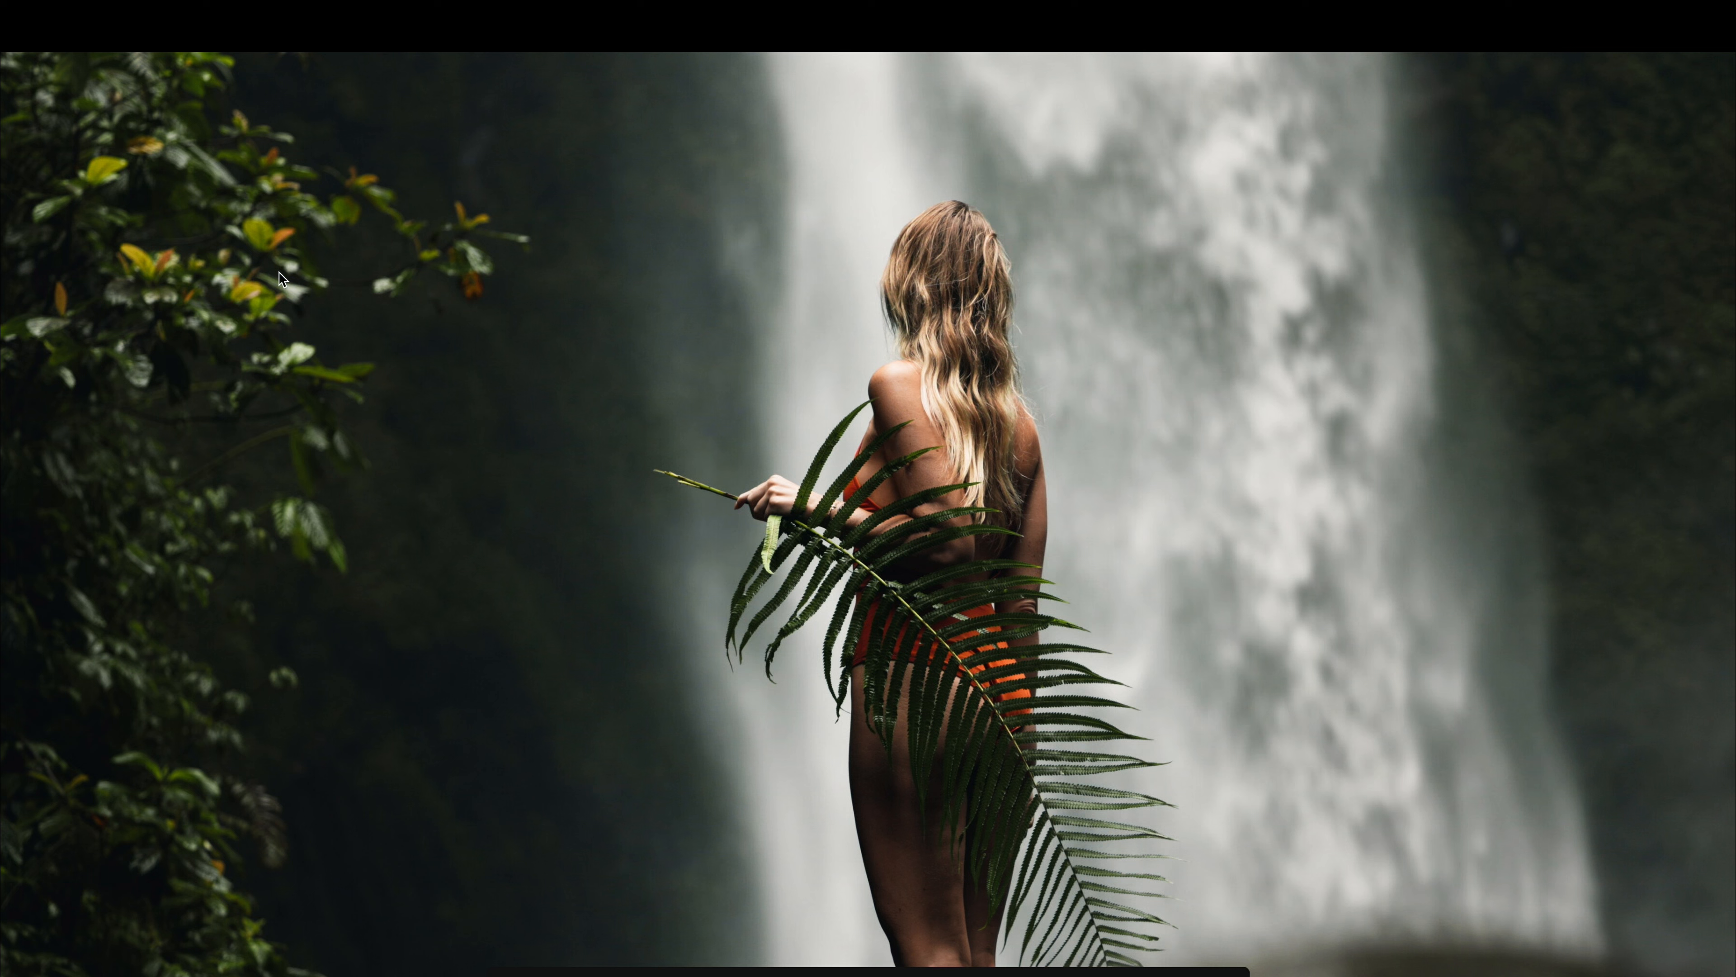
pyautogui.press('super+f')
pyautogui.press('super+s')
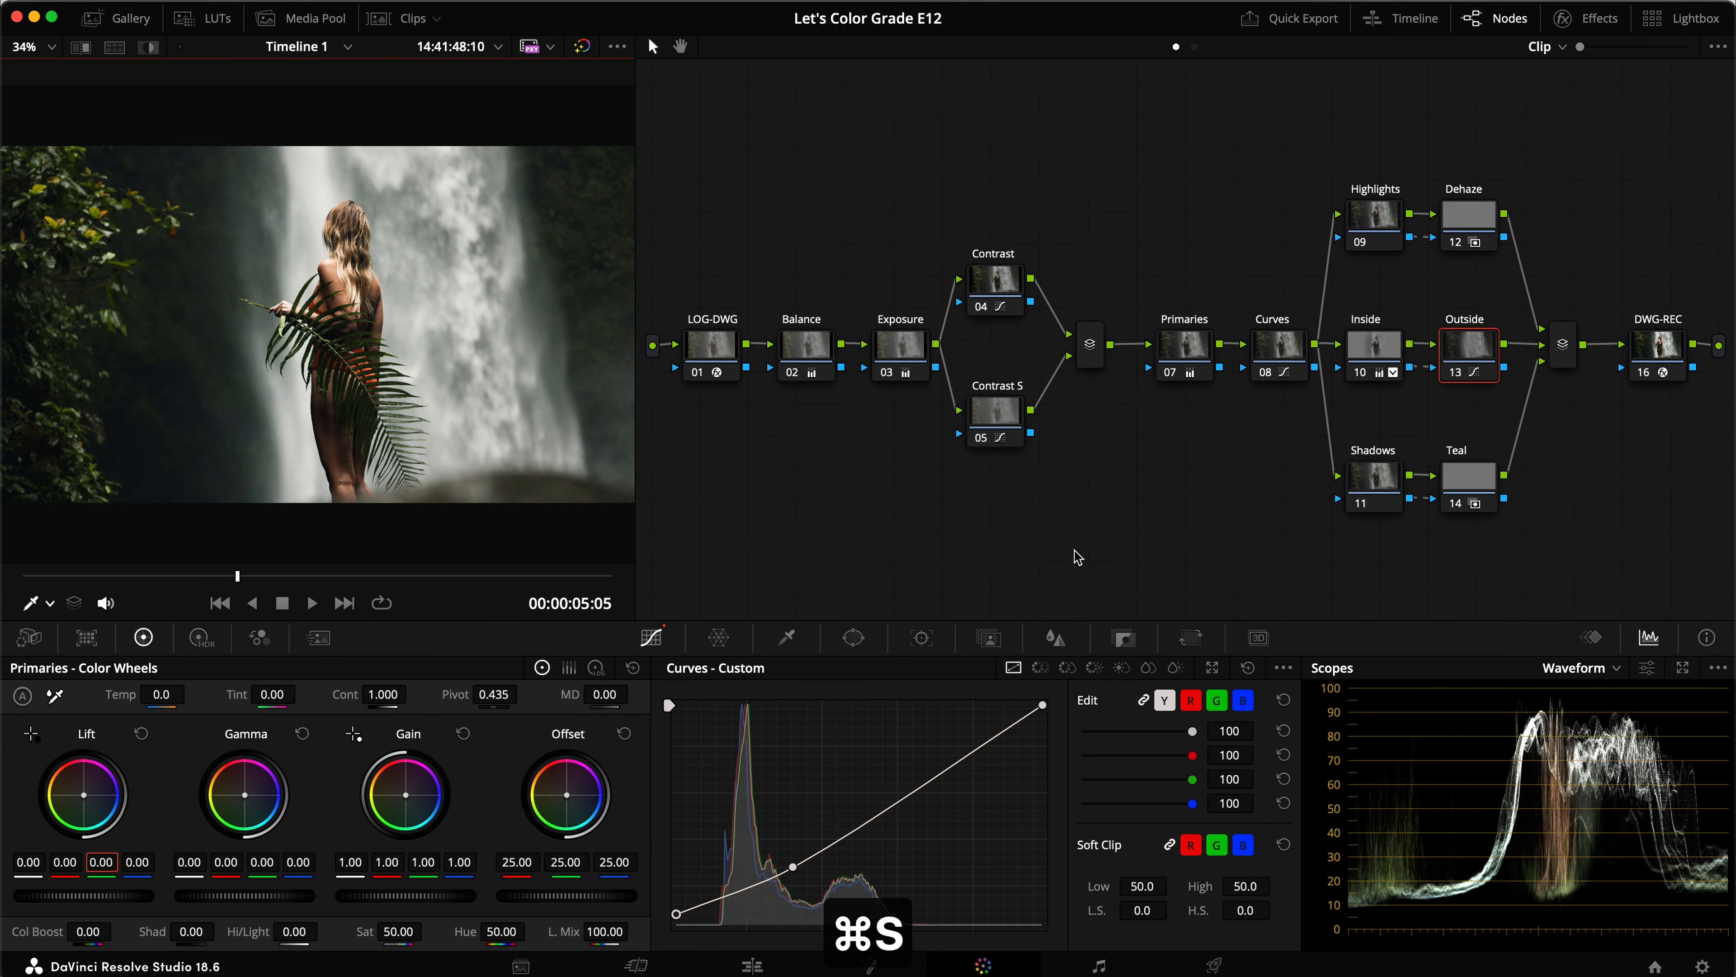
pyautogui.click(1377, 235)
pyautogui.click(1375, 479)
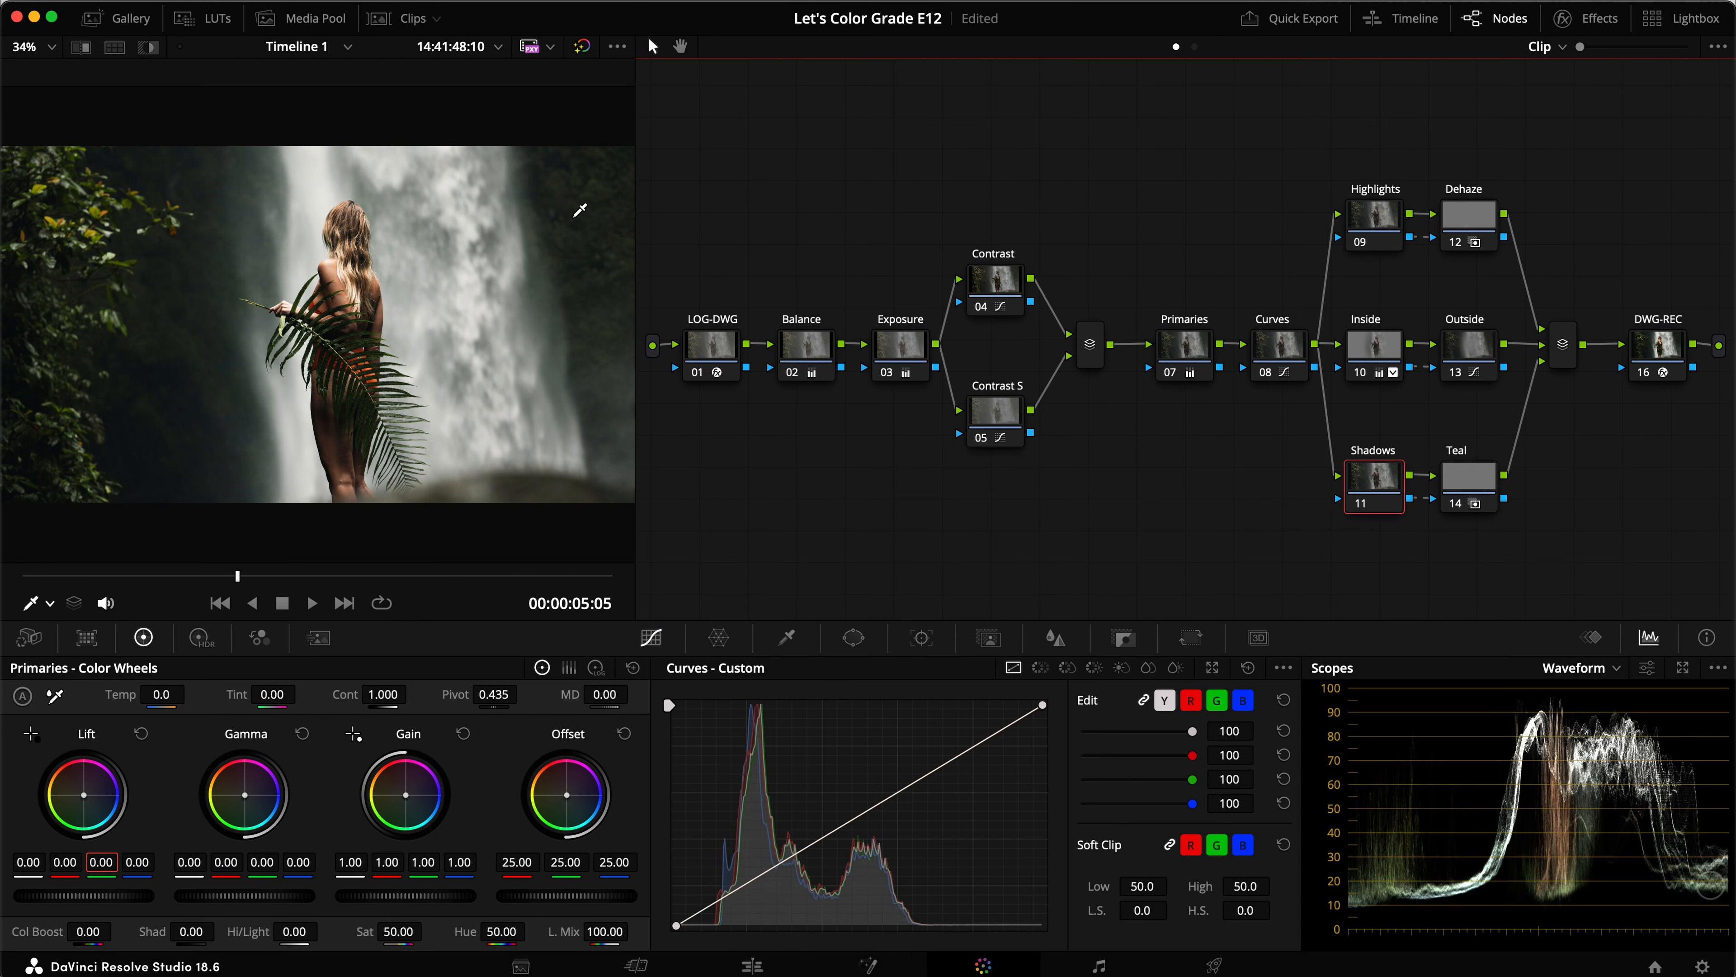
pyautogui.press('super+f')
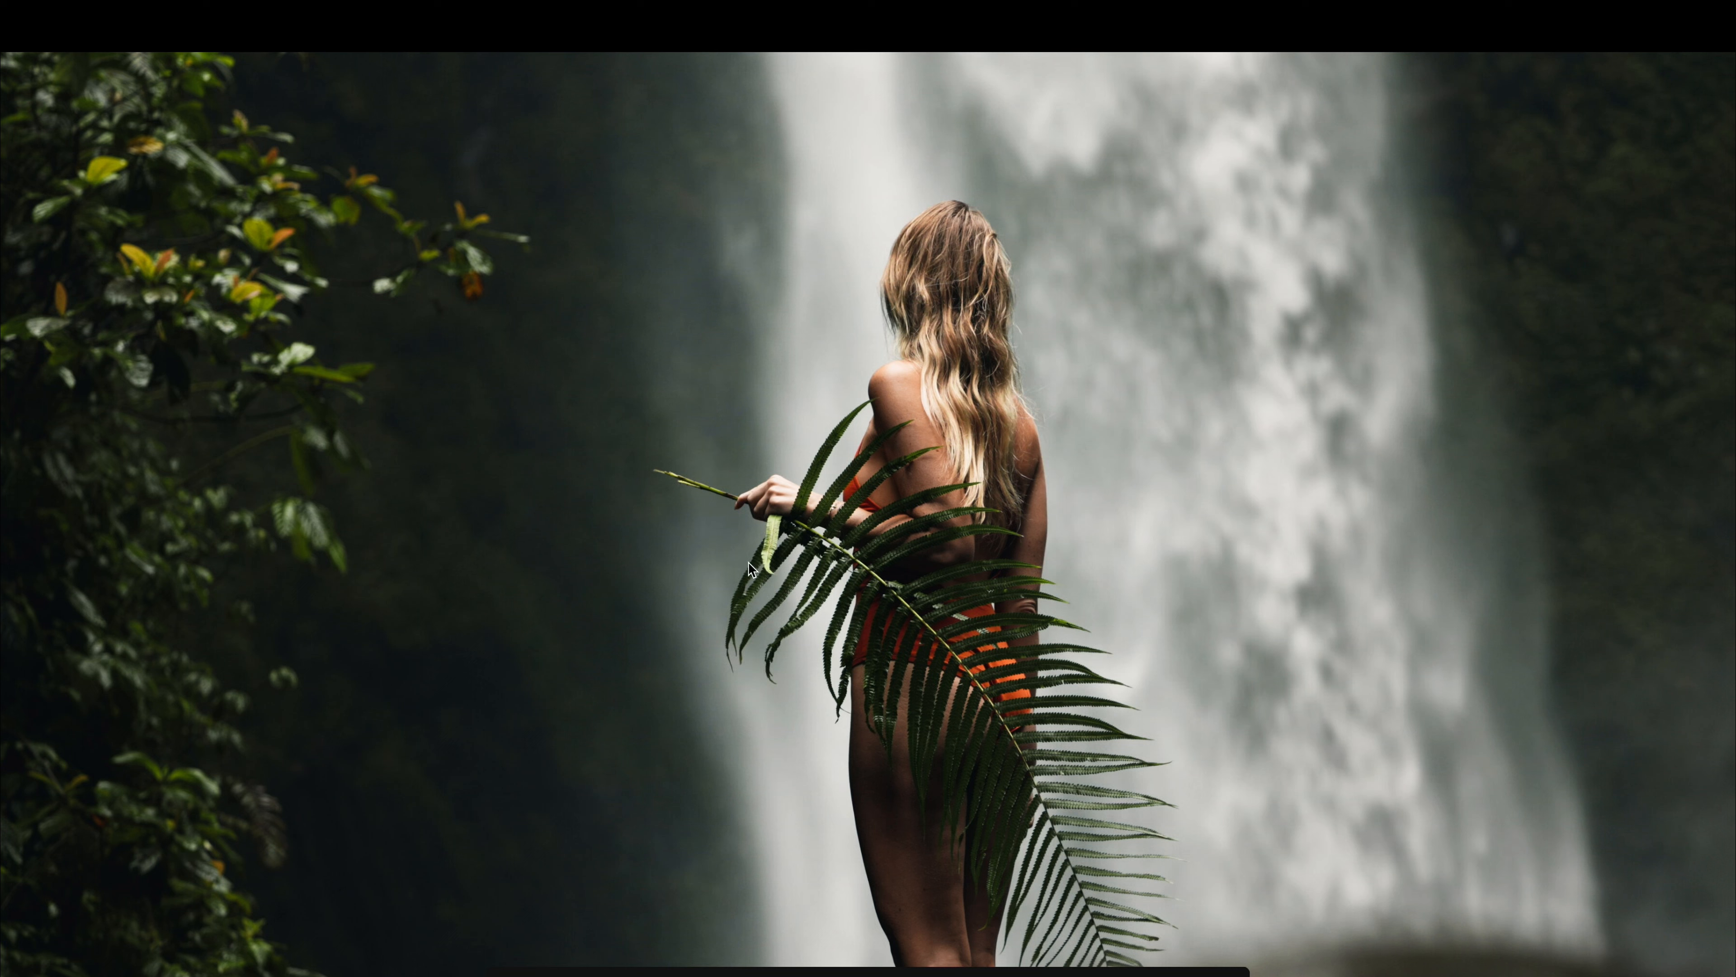
pyautogui.press('Escape')
pyautogui.press('super+s')
# Add a circular window to the Highlights node over the upper waterfall and set its Soft 1 to 100
pyautogui.click(1397, 216)
pyautogui.click(853, 637)
pyautogui.click(693, 791)
pyautogui.scroll(-2, 318, 324)
pyautogui.moveTo(366, 335); pyautogui.dragTo(562, 229)
pyautogui.moveTo(443, 280); pyautogui.dragTo(496, 247)
pyautogui.moveTo(1123, 824); pyautogui.dragTo(1459, 513)
pyautogui.click(1127, 826)
pyautogui.write('100')
pyautogui.press('Return')
# Check the circular window's highlighted area and move the window above the frame, to about Pan 65 and Tilt 78
pyautogui.press('h')
pyautogui.moveTo(531, 264); pyautogui.dragTo(464, 182)
pyautogui.scroll(2, 429, 333)
pyautogui.press('h')
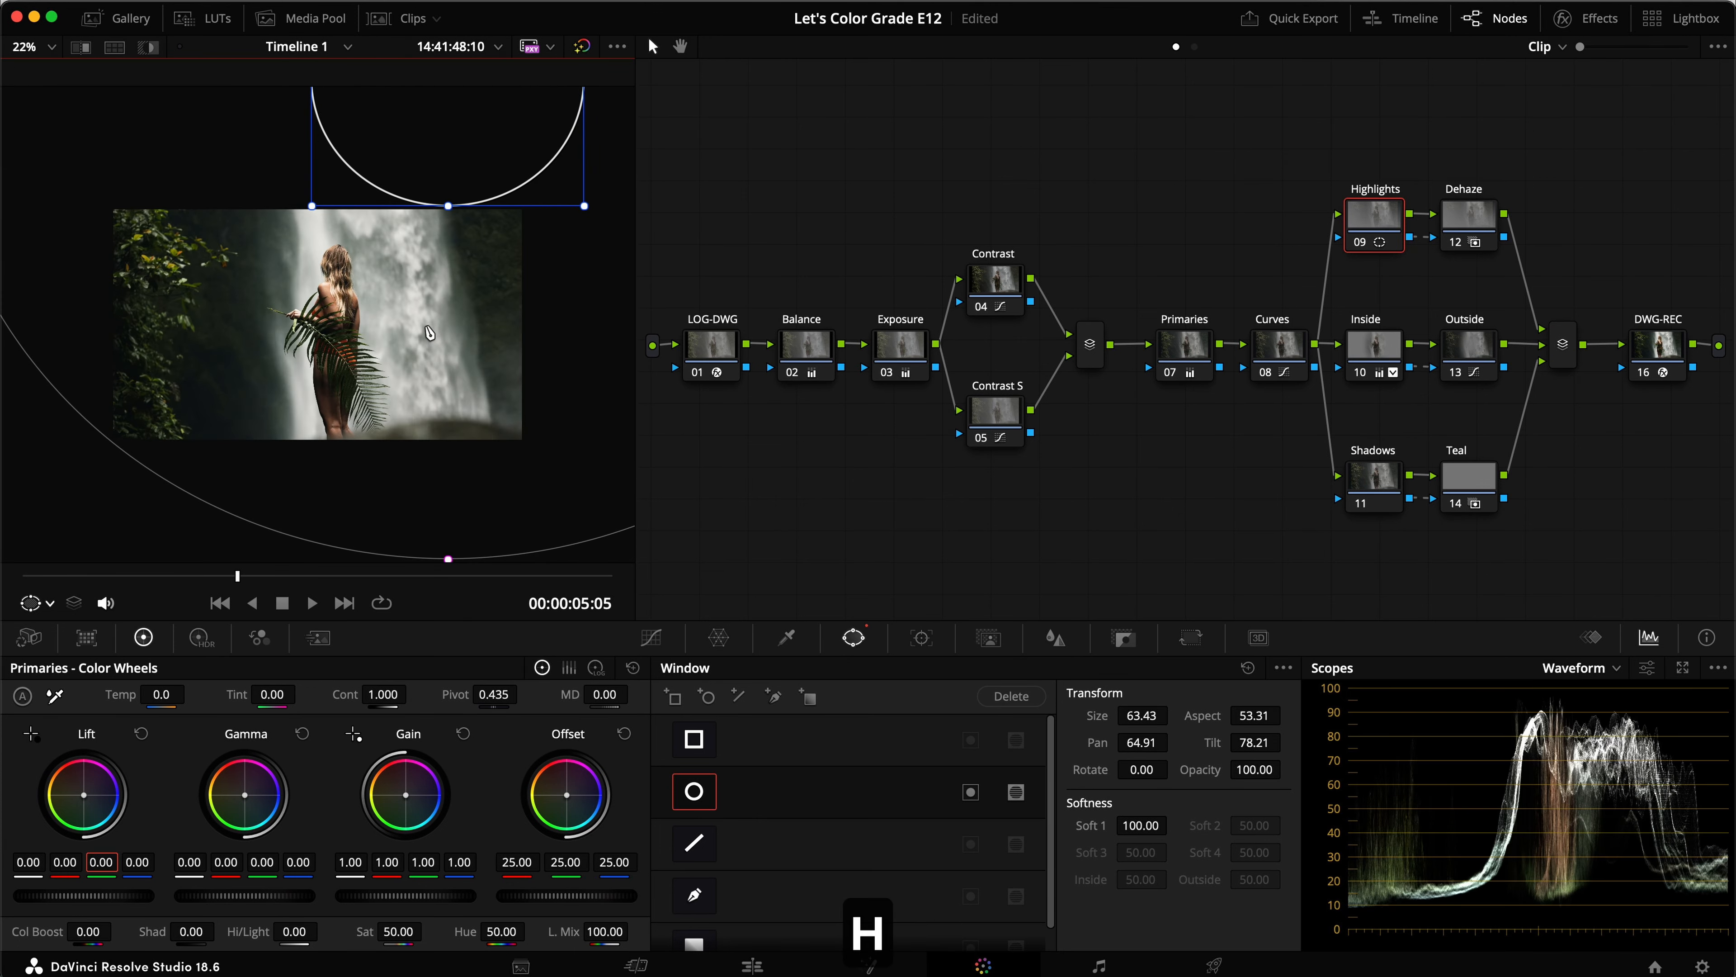
pyautogui.scroll(4, 429, 333)
pyautogui.scroll(-2, 429, 333)
# Add a slightly raised highlight point to the Highlights node's custom curve and compare the node off and on in full screen
pyautogui.click(650, 640)
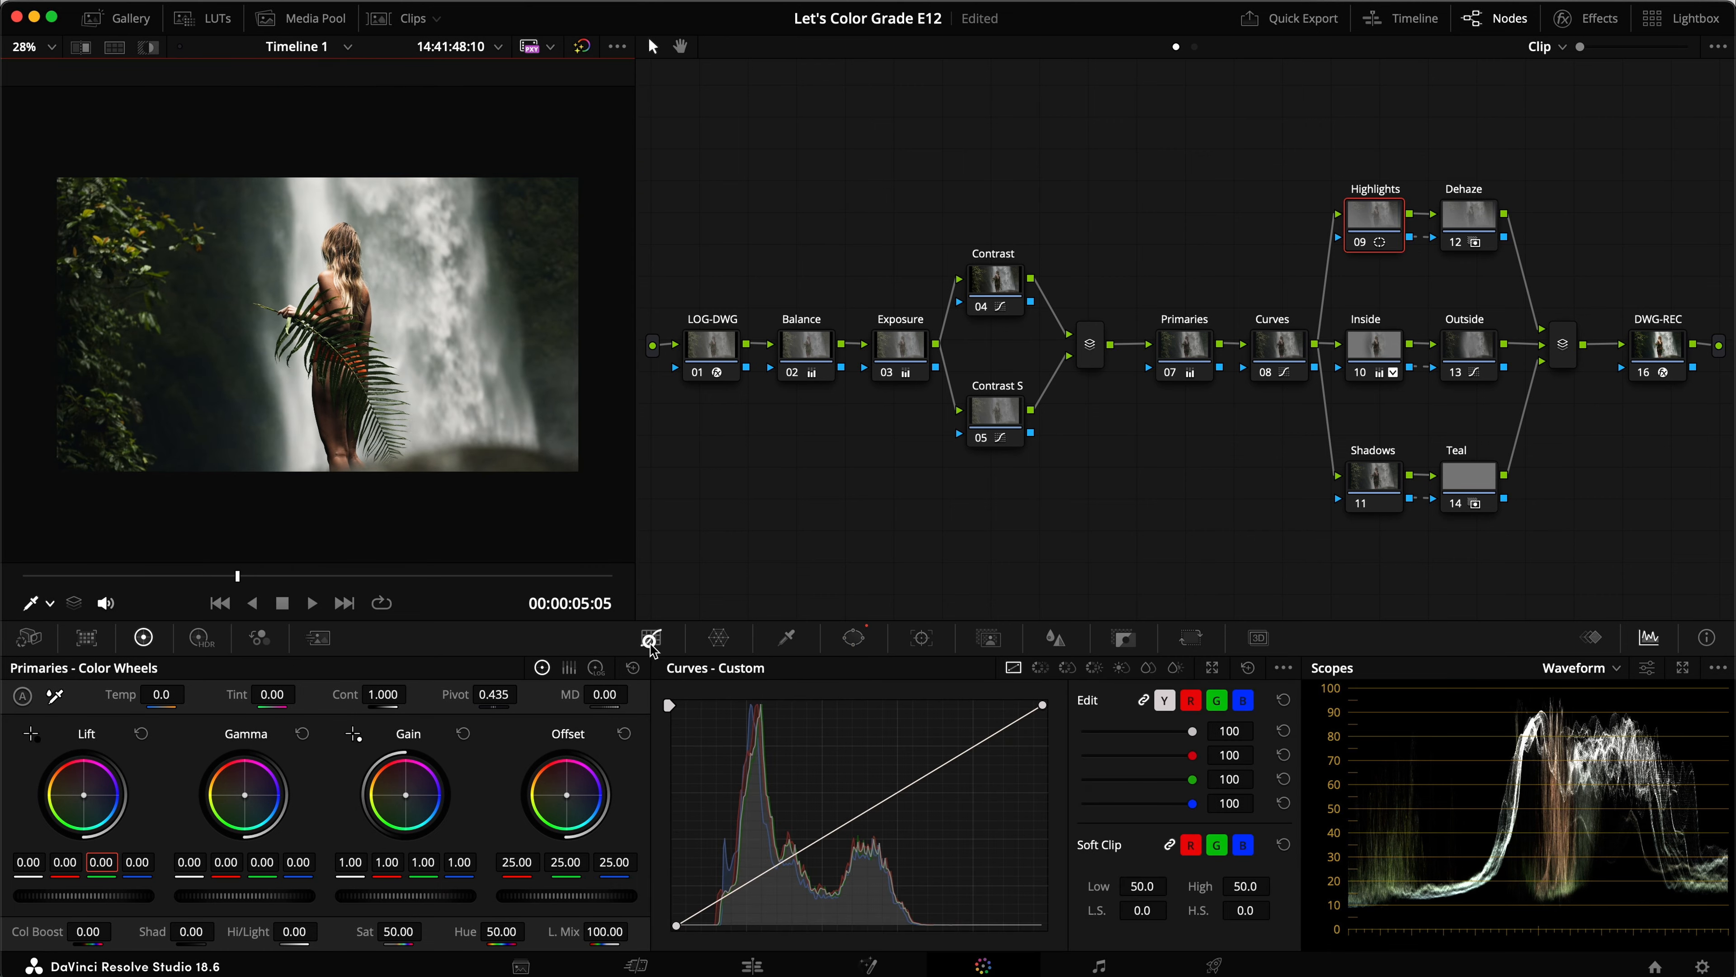
pyautogui.click(916, 774)
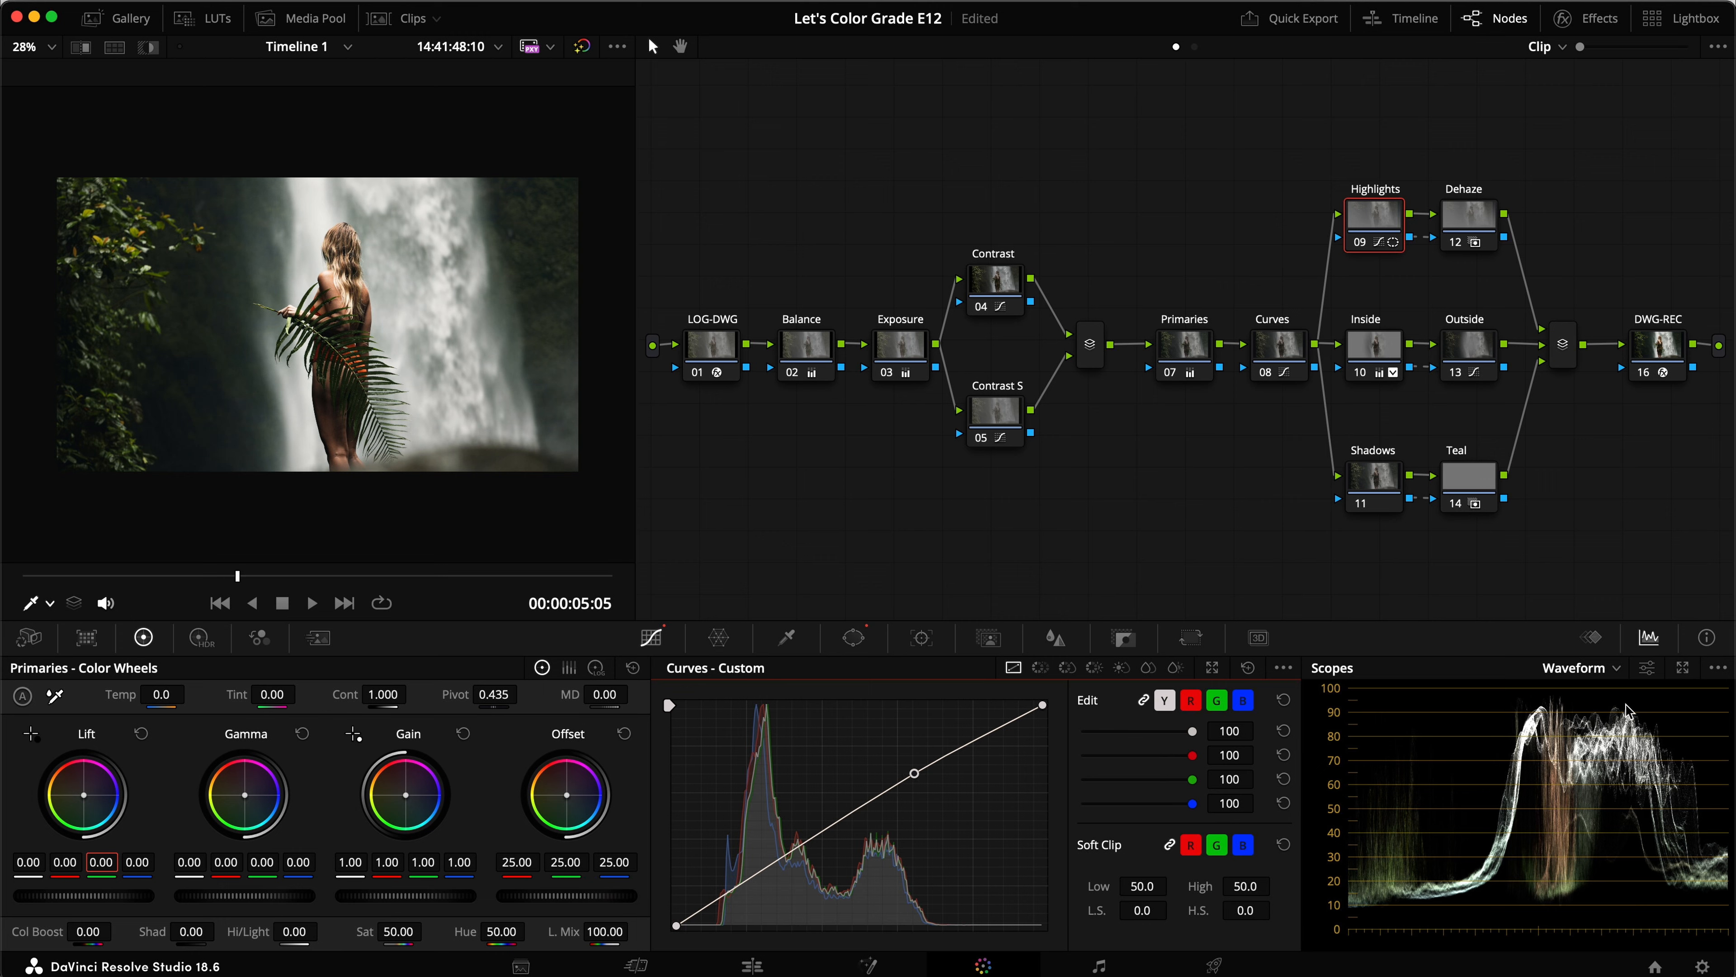
pyautogui.press('super+f')
pyautogui.press('super+d')
pyautogui.press('super+d')
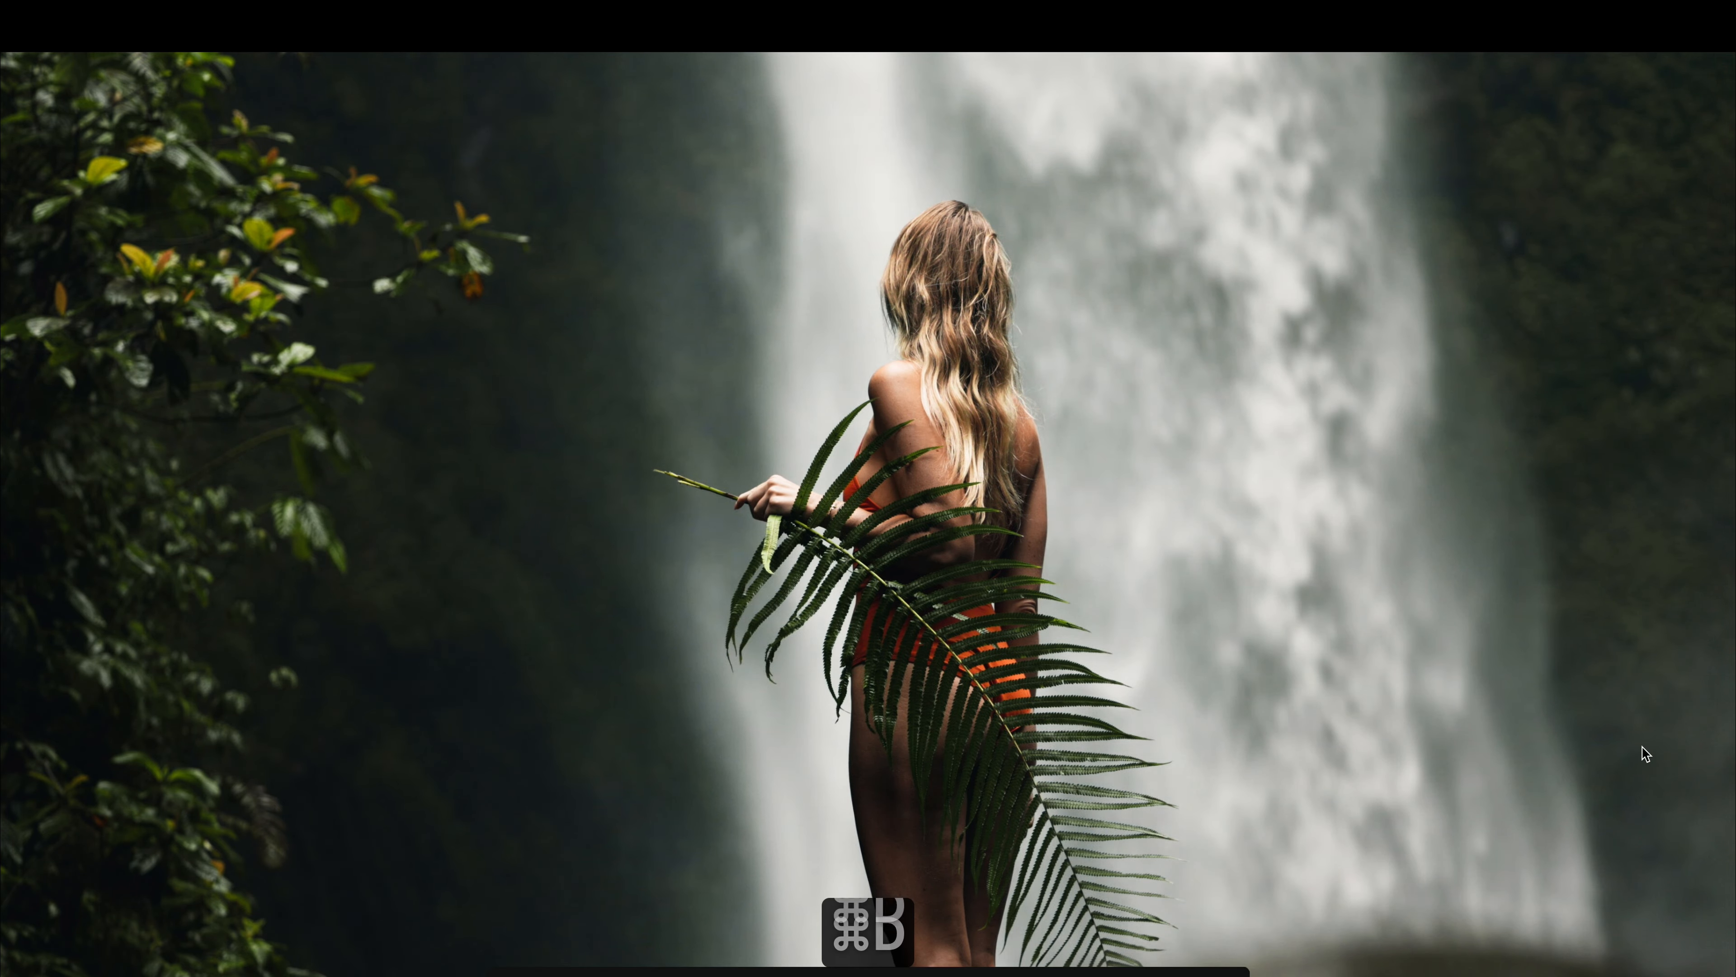
pyautogui.press('Escape')
# Fine-tune the Highlights node's curve point, lower the curve's white point slightly, compare in full screen, and save the project
pyautogui.moveTo(918, 775); pyautogui.dragTo(924, 773)
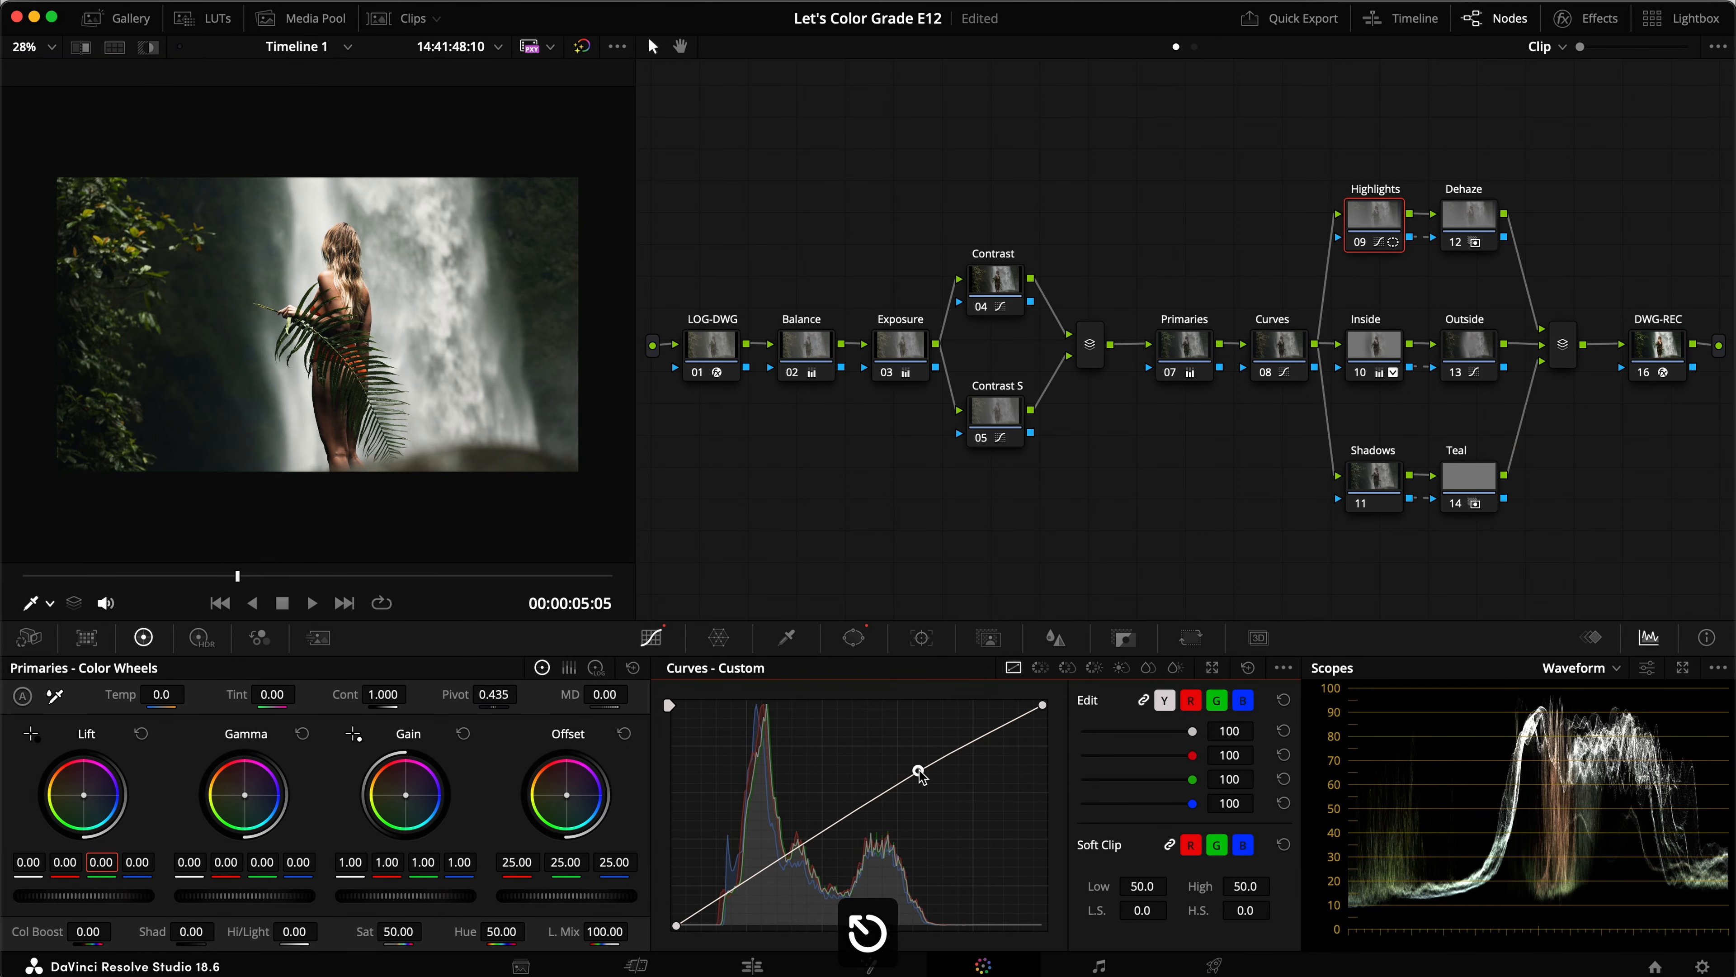
pyautogui.moveTo(1043, 705); pyautogui.dragTo(1044, 722)
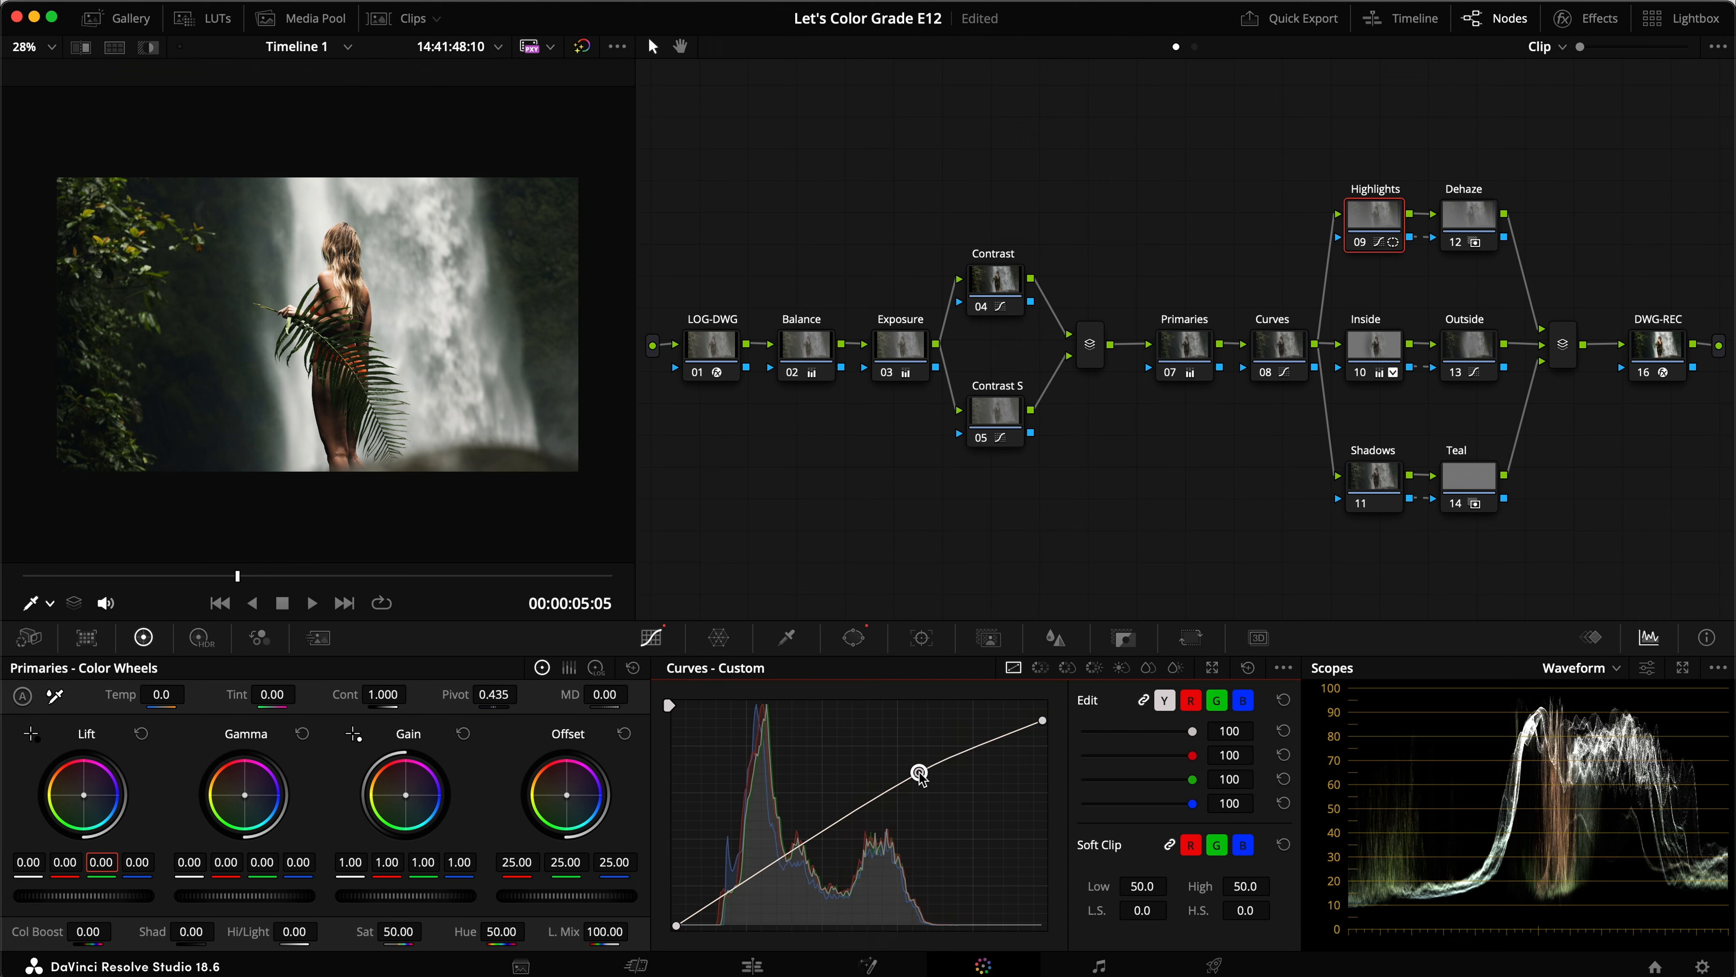
pyautogui.press('super+f')
pyautogui.press('super+d')
pyautogui.press('super+d')
pyautogui.press('super+d')
pyautogui.press('super+d')
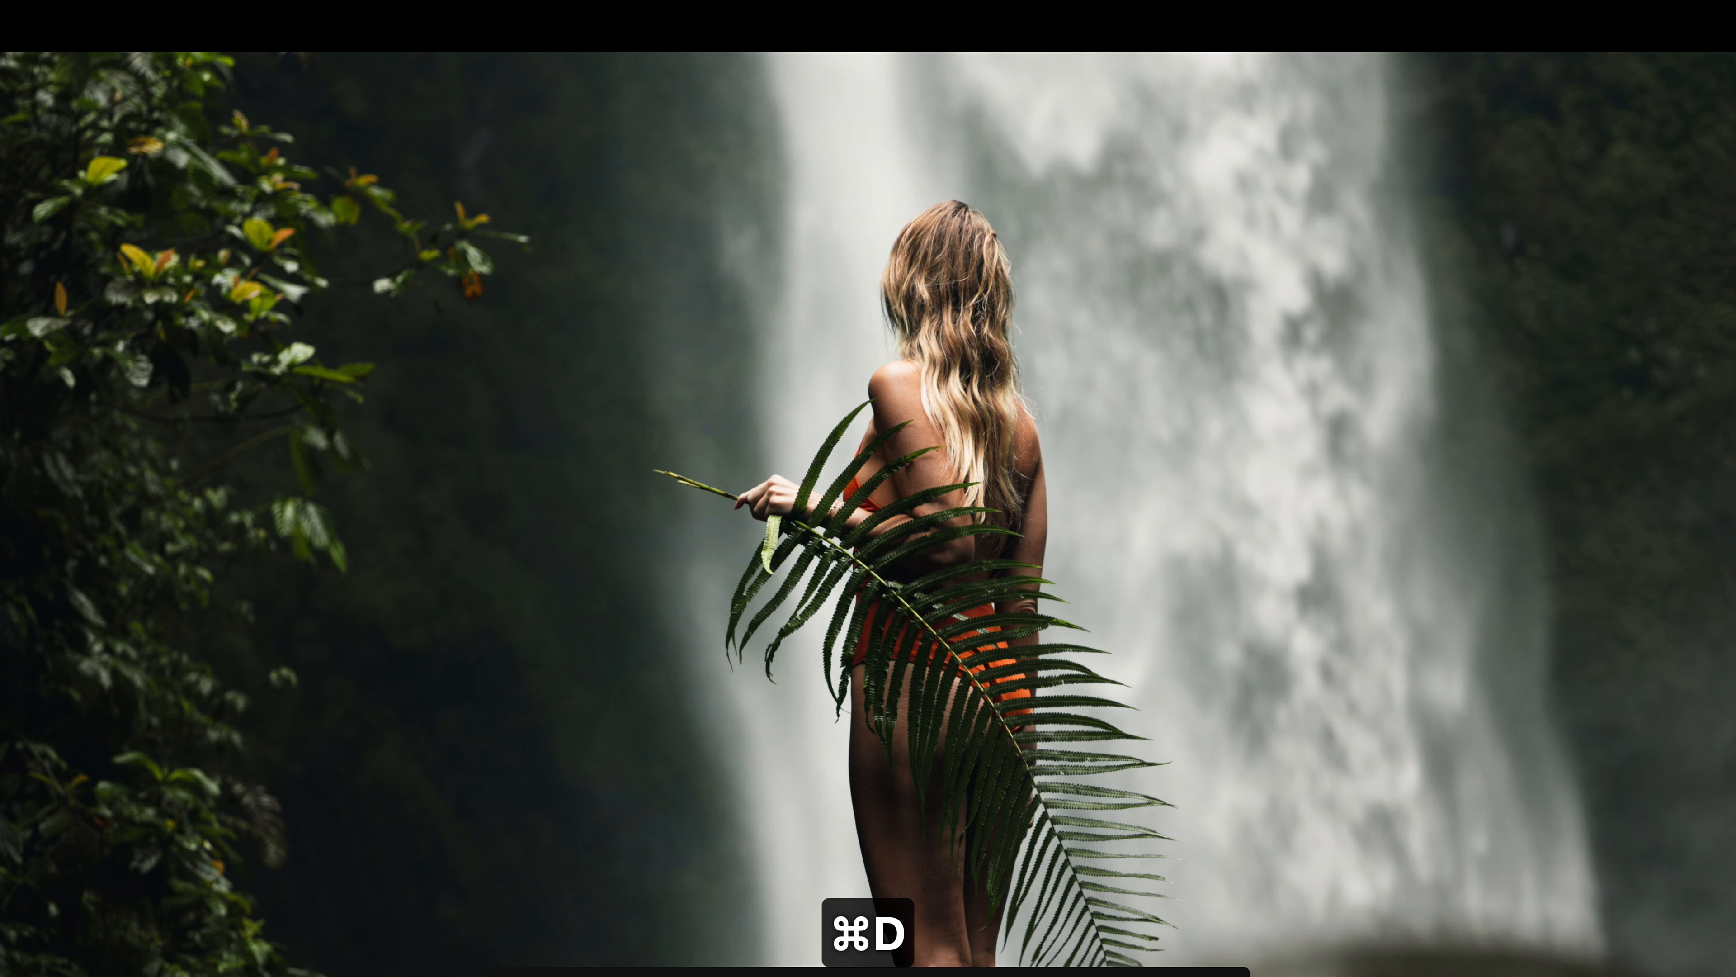
pyautogui.press('super+f')
pyautogui.press('super+s')
# Lower the white point of the Contrast S node's curve a little more, compare the Highlights node in full screen, and save the project
pyautogui.click(995, 410)
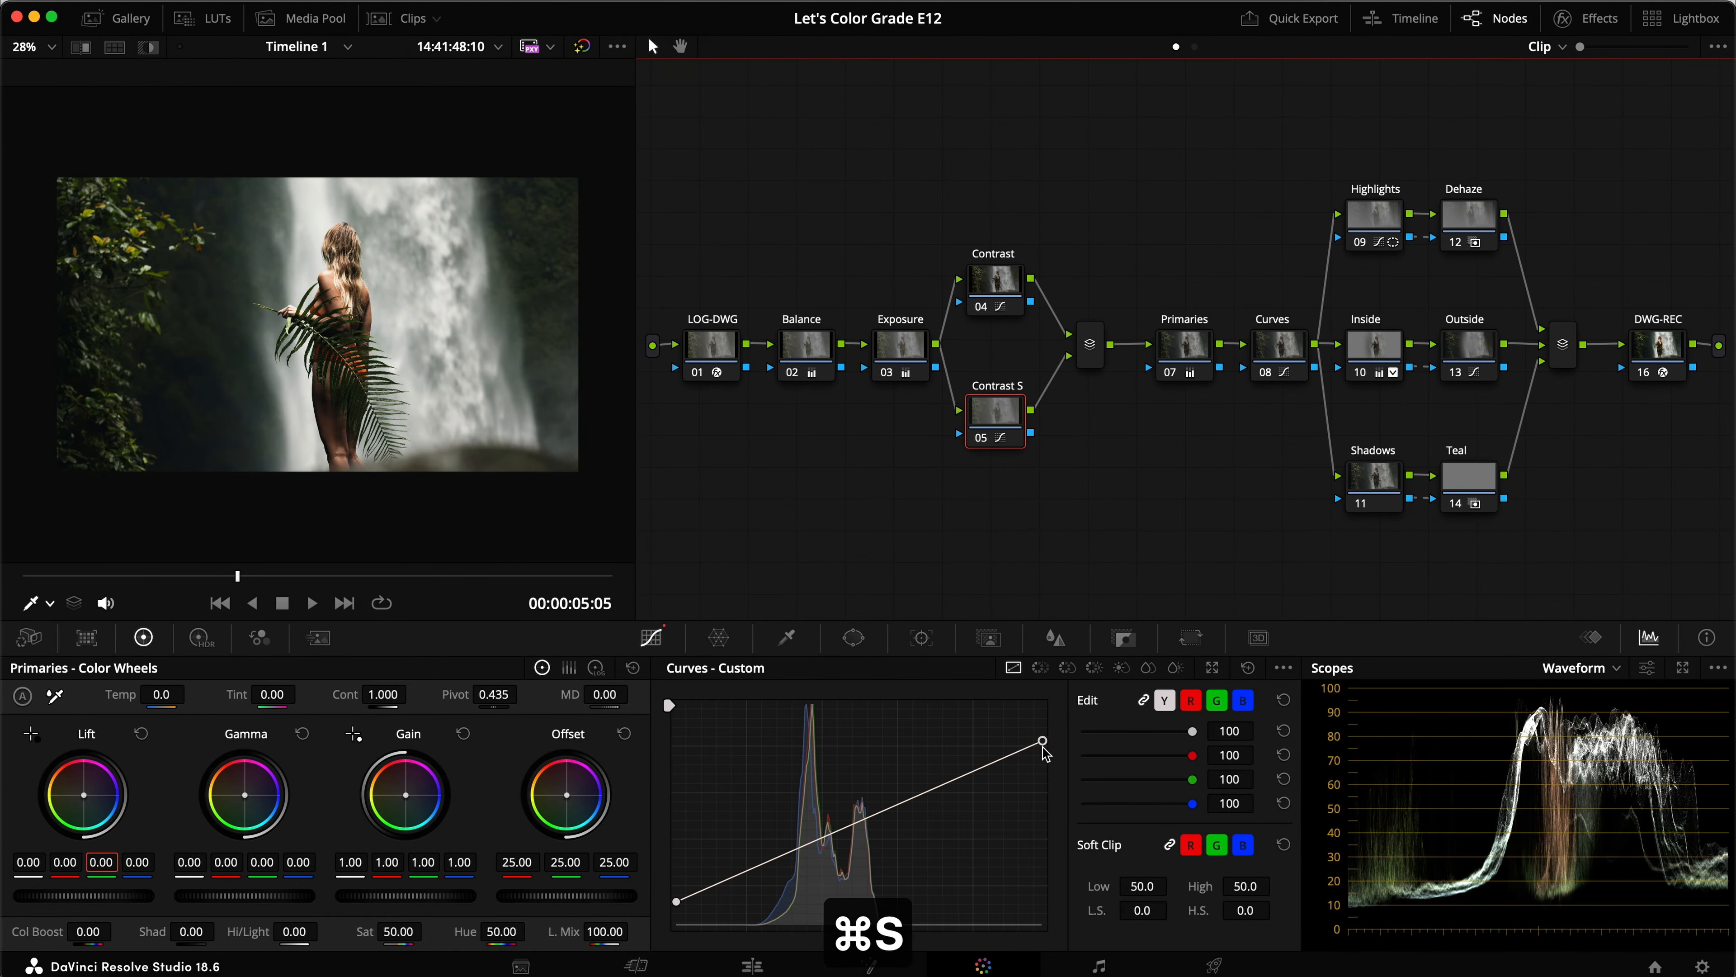
pyautogui.moveTo(1044, 748); pyautogui.dragTo(1044, 752)
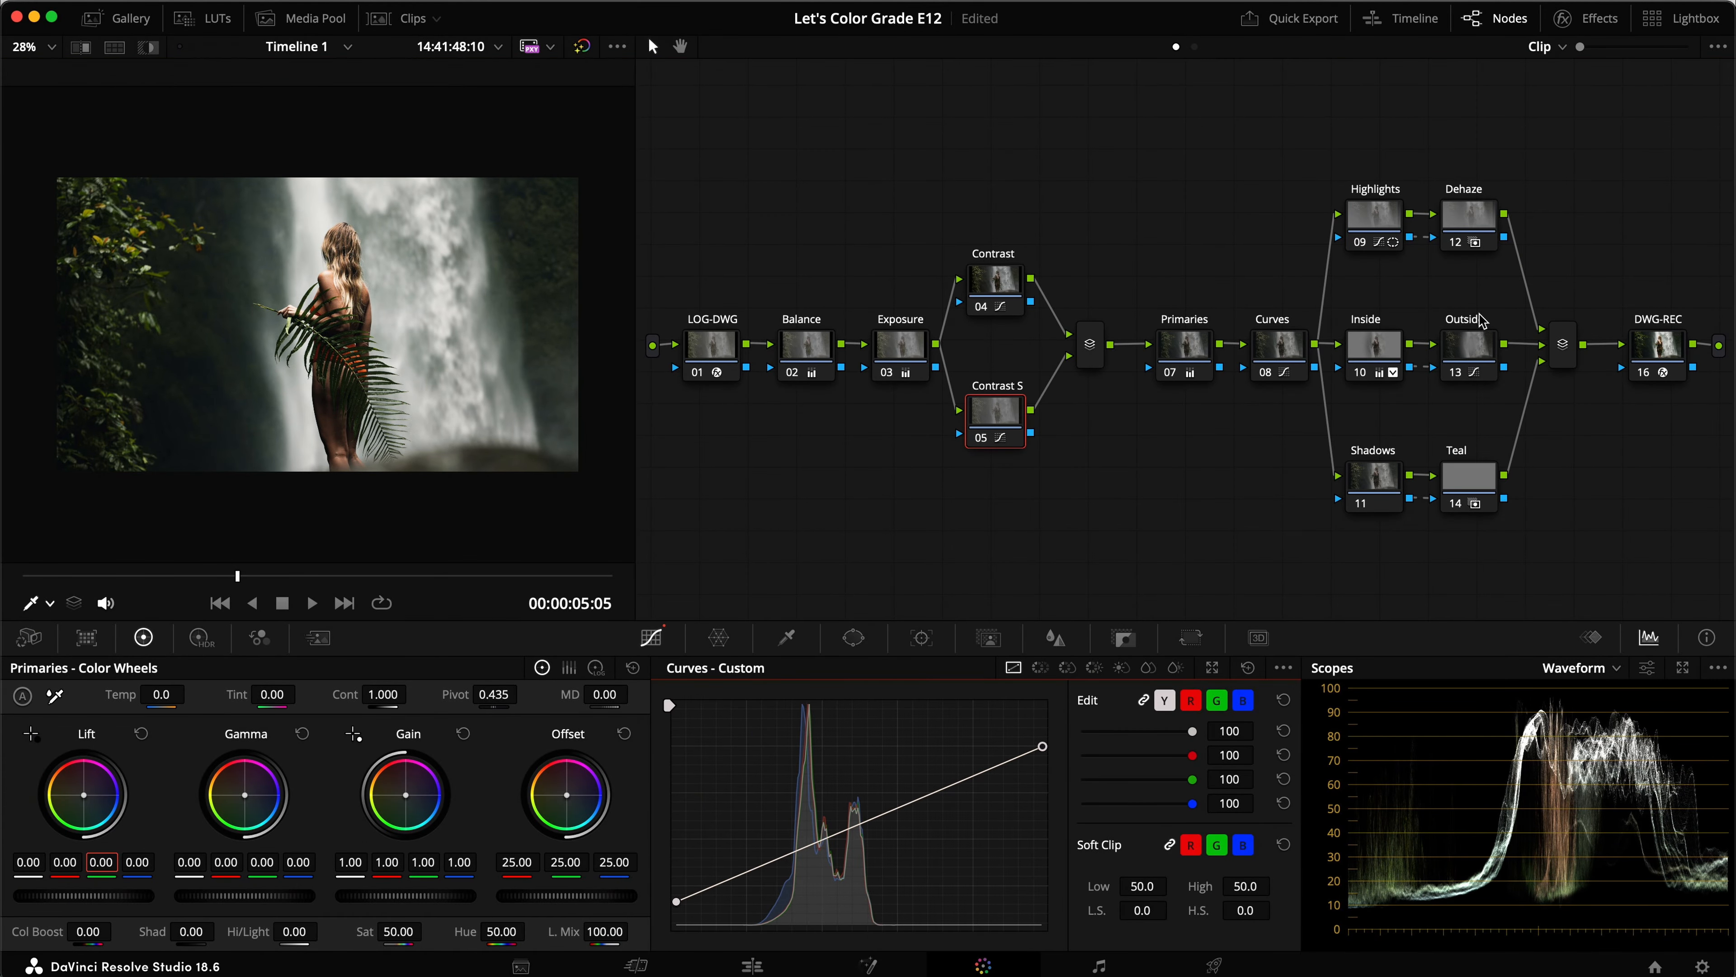
pyautogui.click(1391, 222)
pyautogui.press('super+f')
pyautogui.press('super+d')
pyautogui.press('super+d')
pyautogui.press('super+f')
pyautogui.press('super+s')
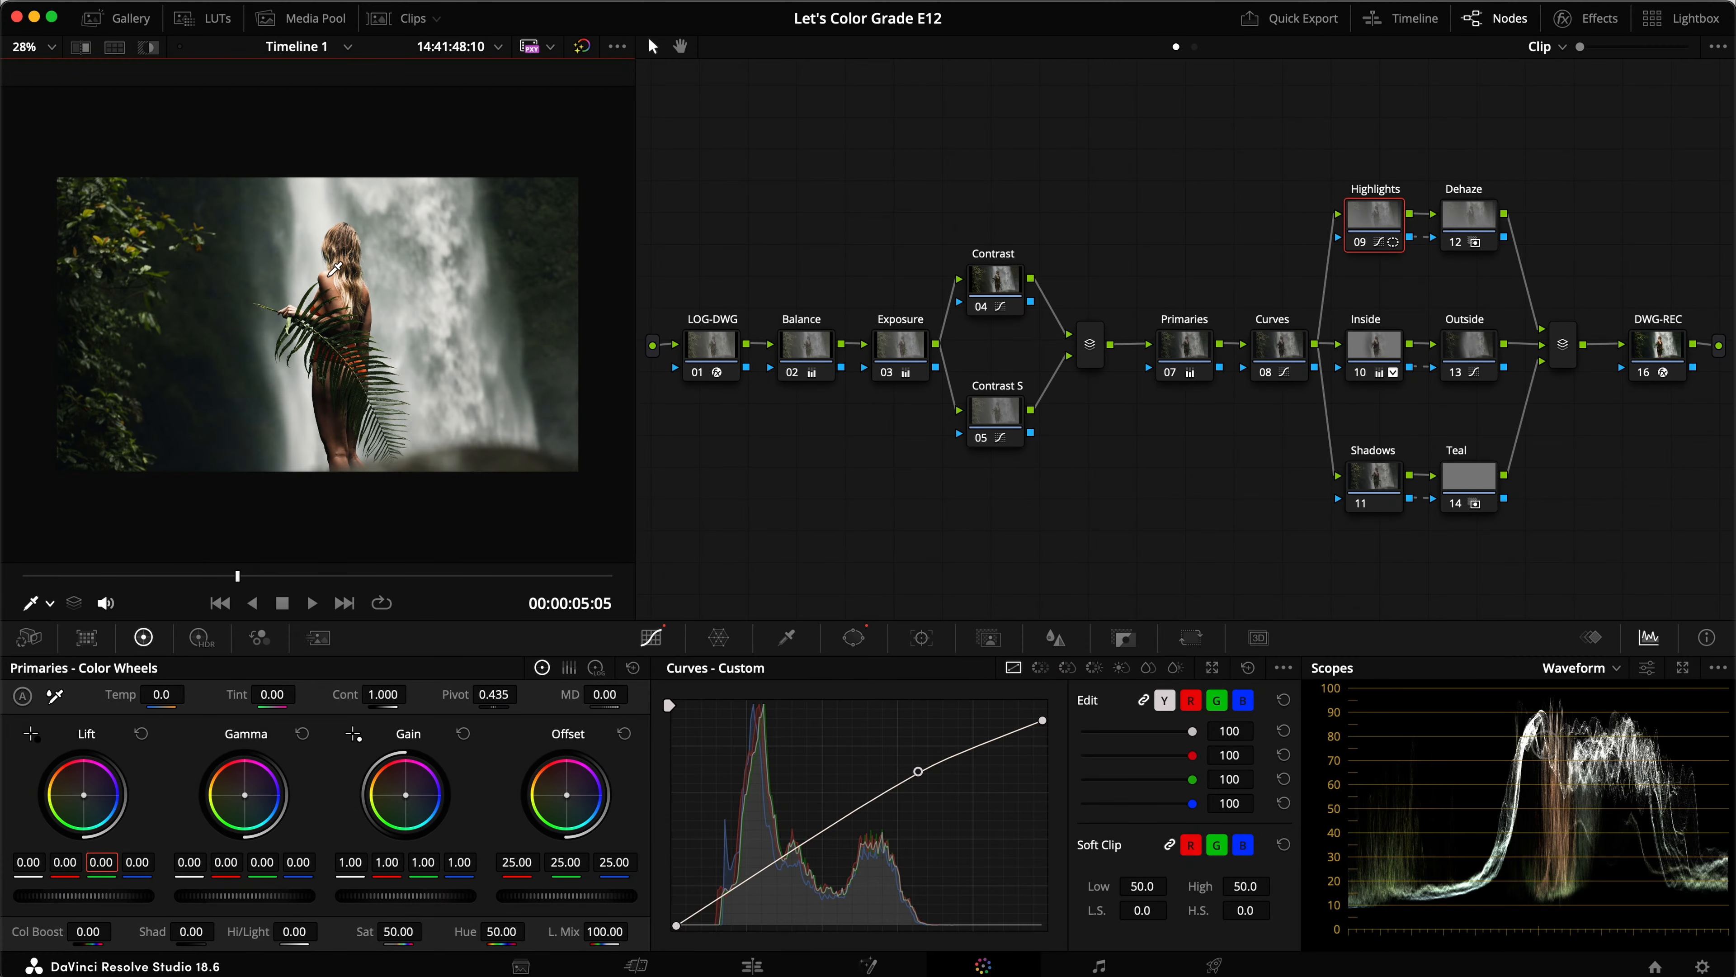
pyautogui.scroll(5, 331, 273)
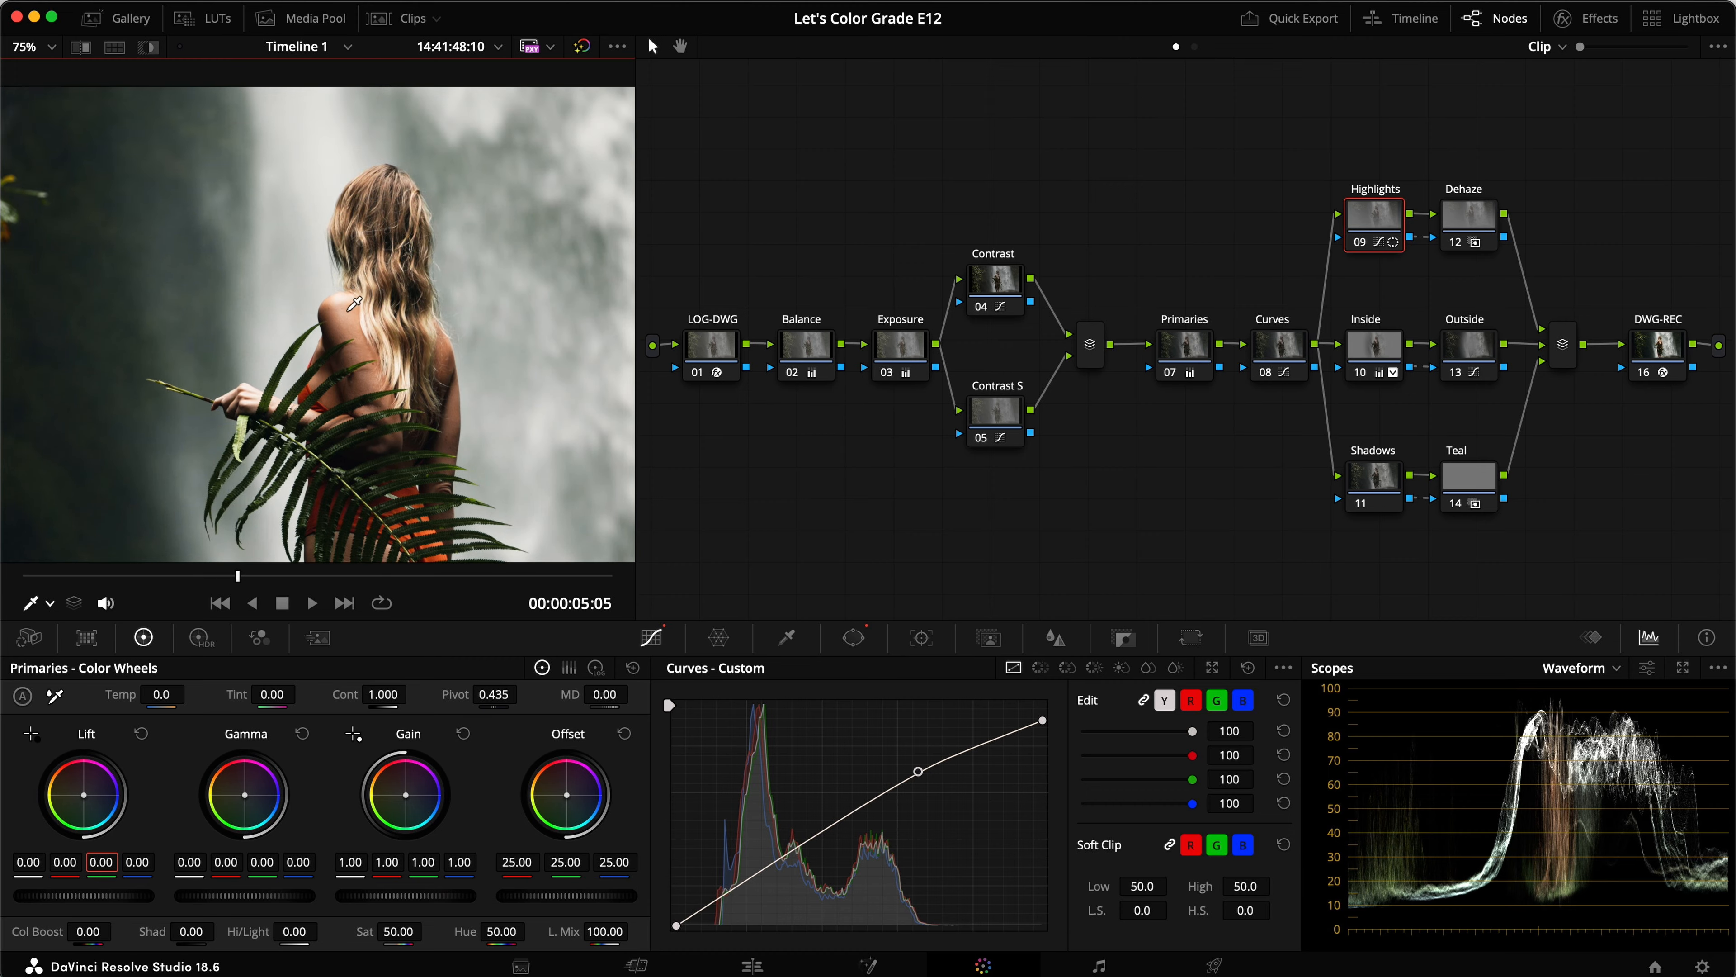
pyautogui.press('super+f')
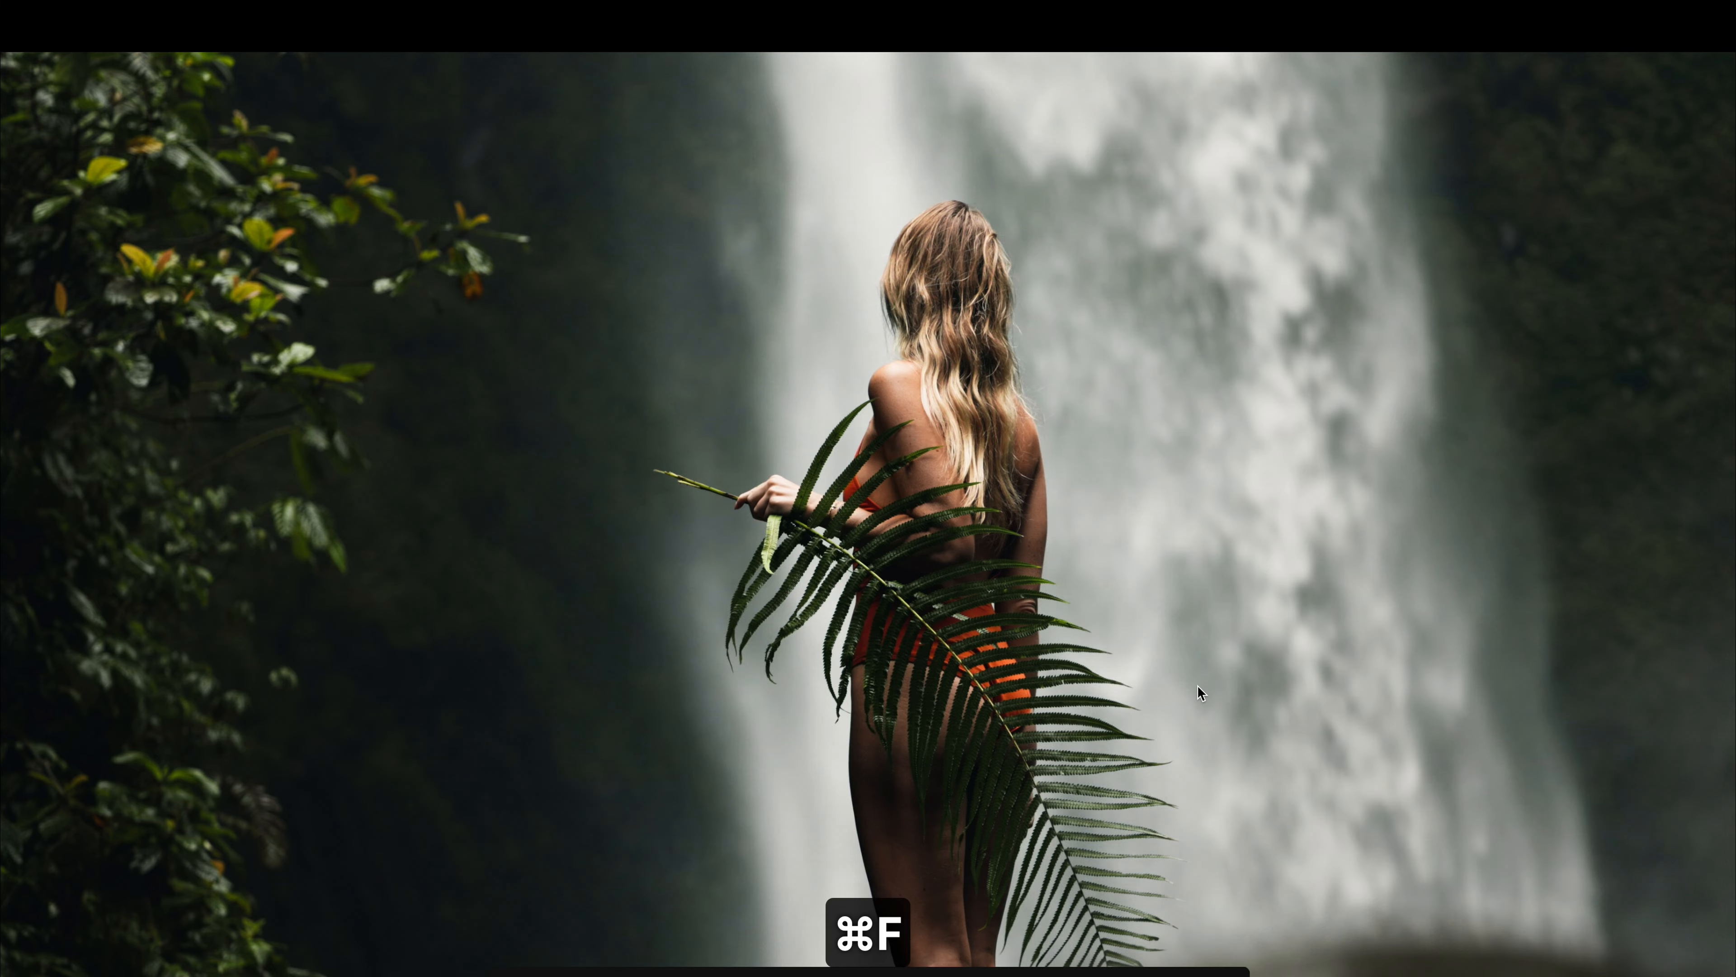
pyautogui.press('Escape')
pyautogui.press('super+s')
# Check the frame with the Exposure node disabled, reset that node's grade, and save the project
pyautogui.click(910, 352)
pyautogui.press('super+d')
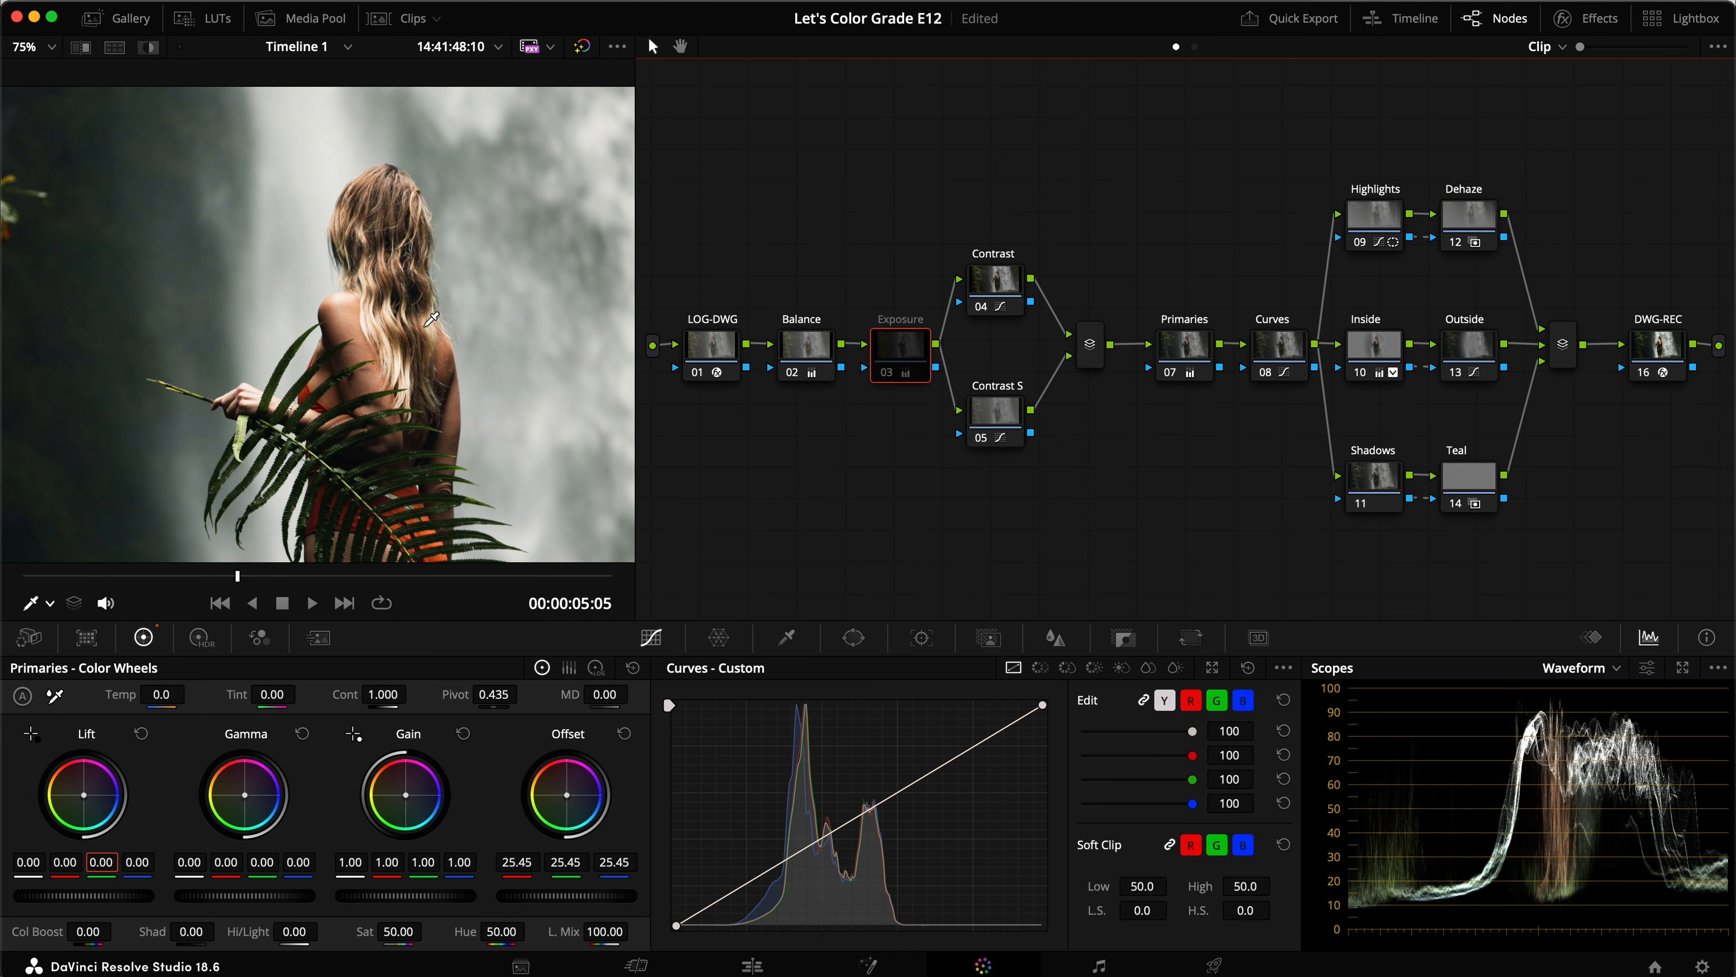
pyautogui.rightClick(909, 361)
pyautogui.click(971, 382)
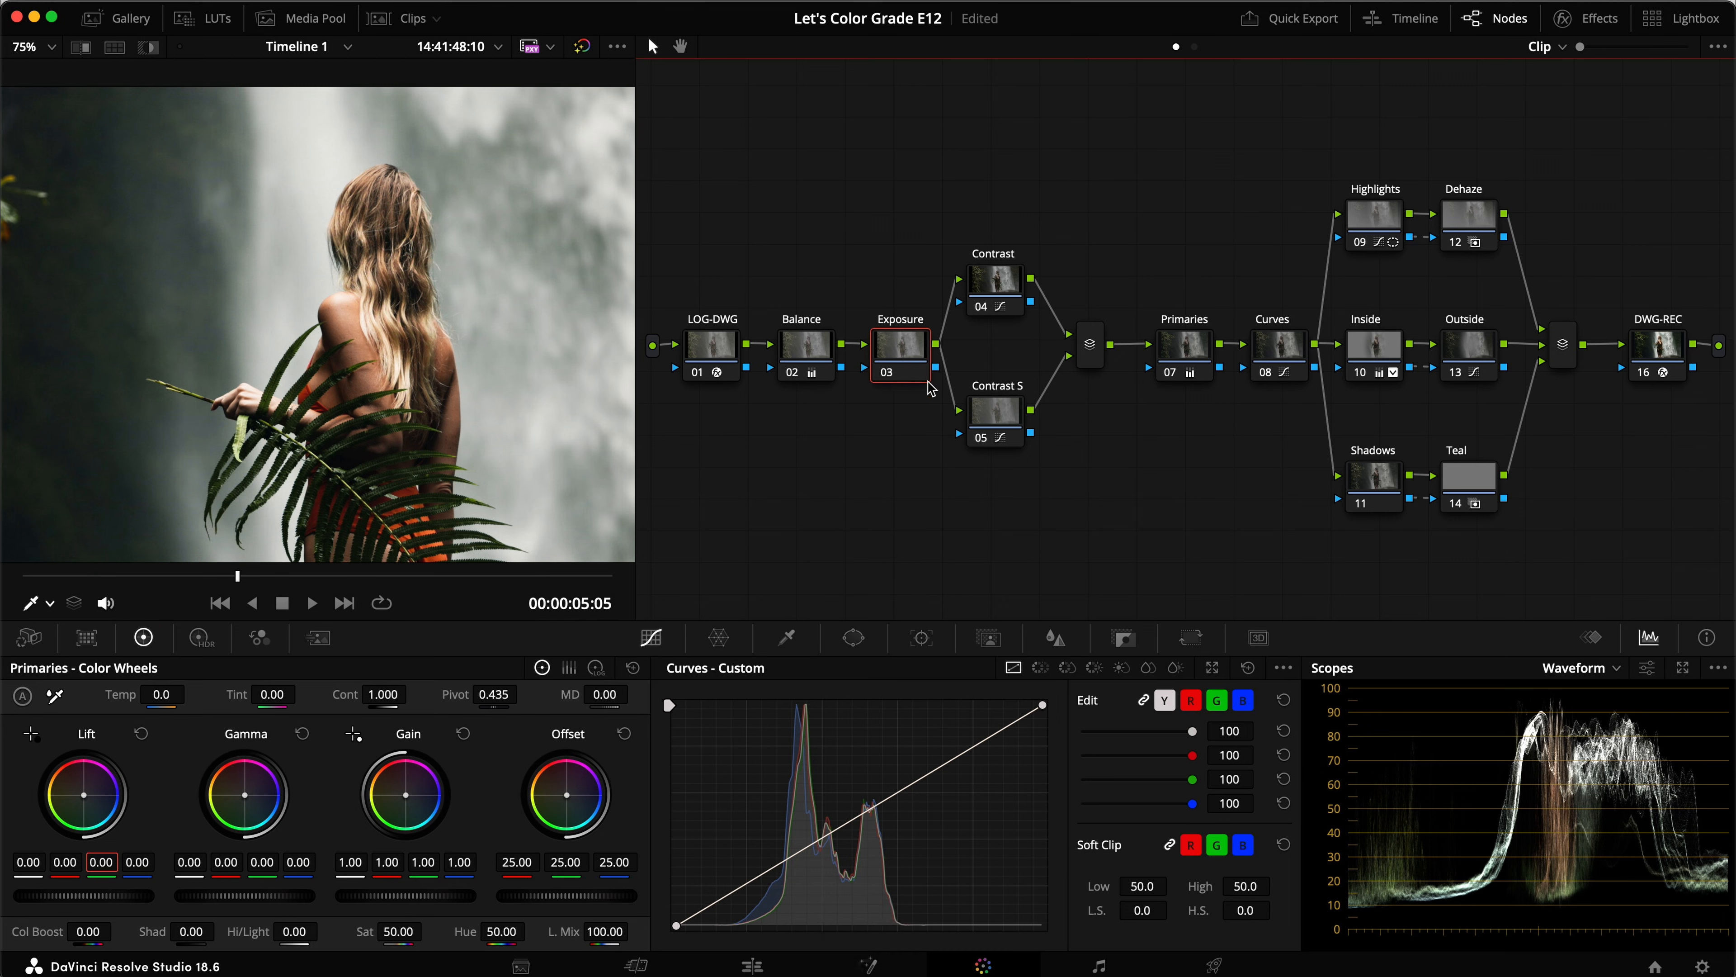
pyautogui.press('super+s')
pyautogui.scroll(-4, 334, 405)
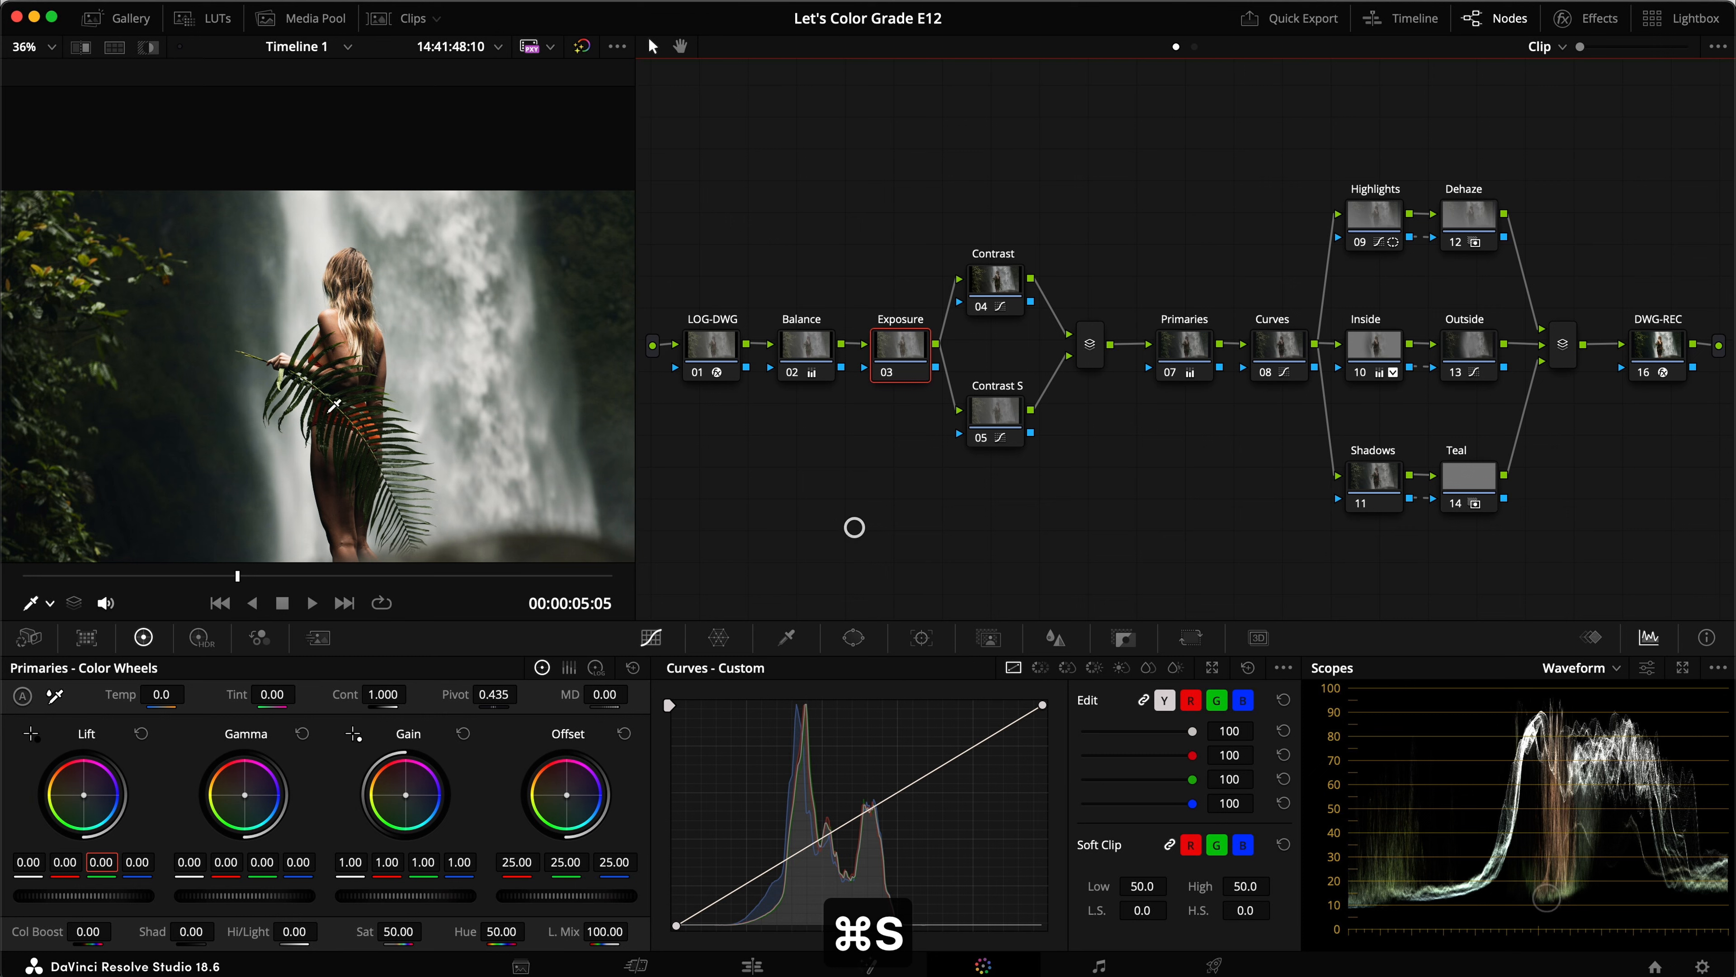
pyautogui.scroll(-1, 436, 408)
pyautogui.press('super+s')
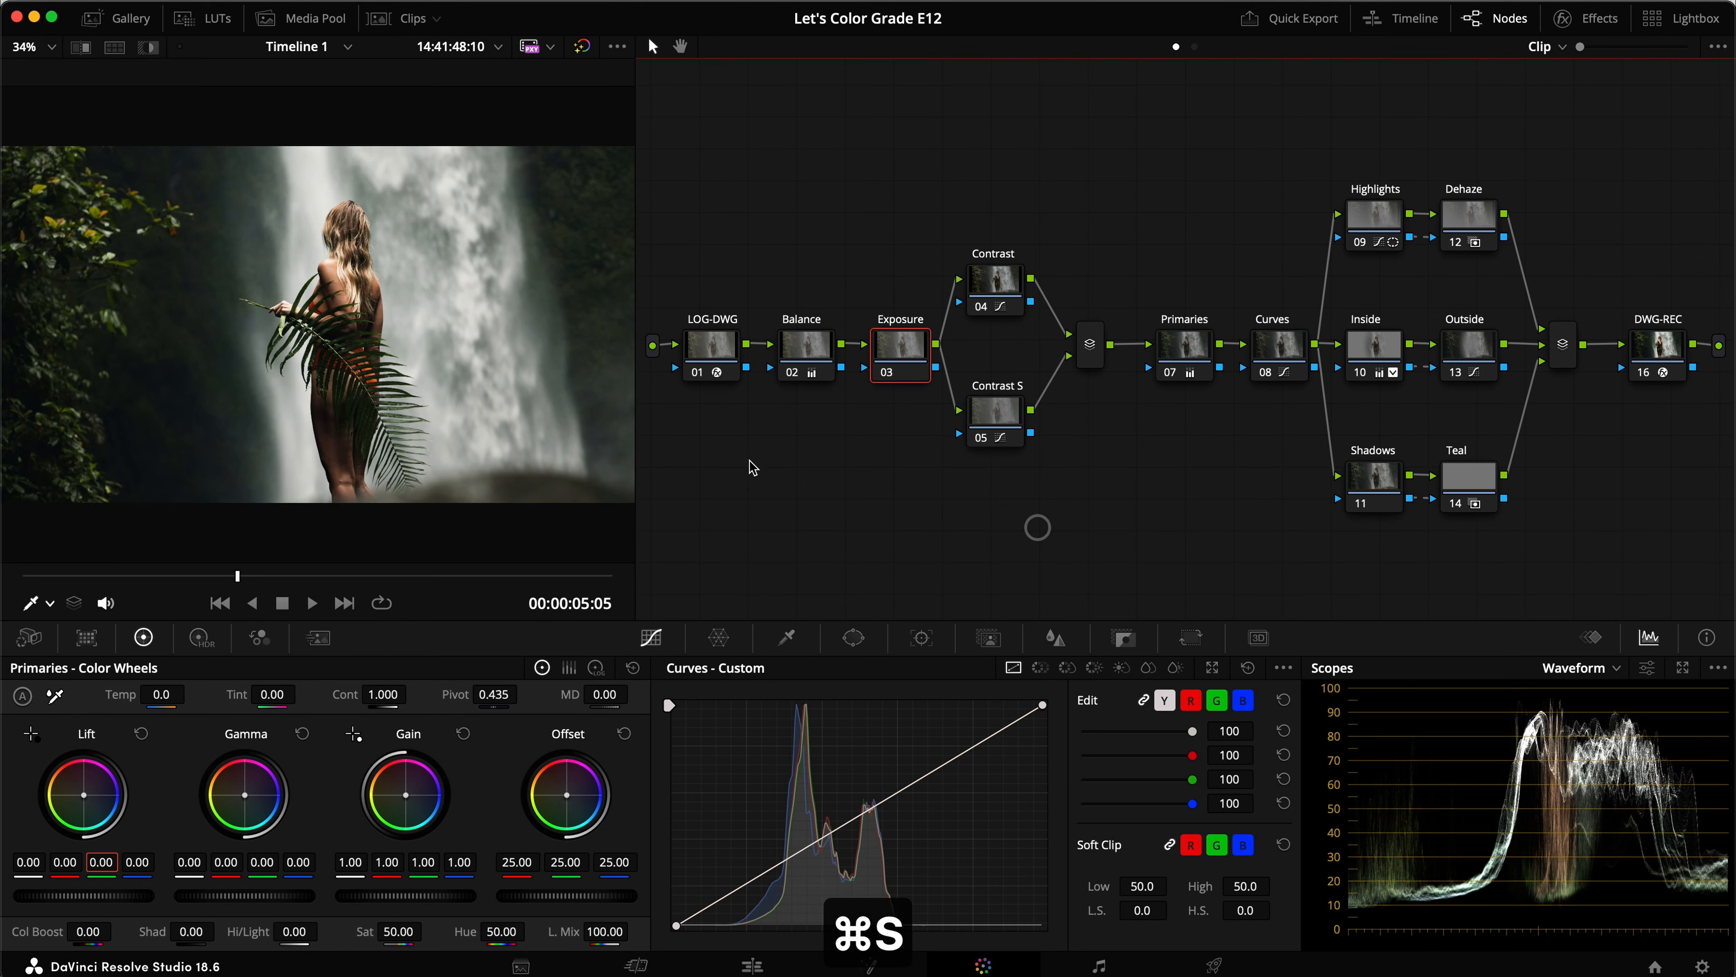
# Search the effects library for "deha" and apply the Dehaze effect to the Dehaze node
pyautogui.click(1464, 207)
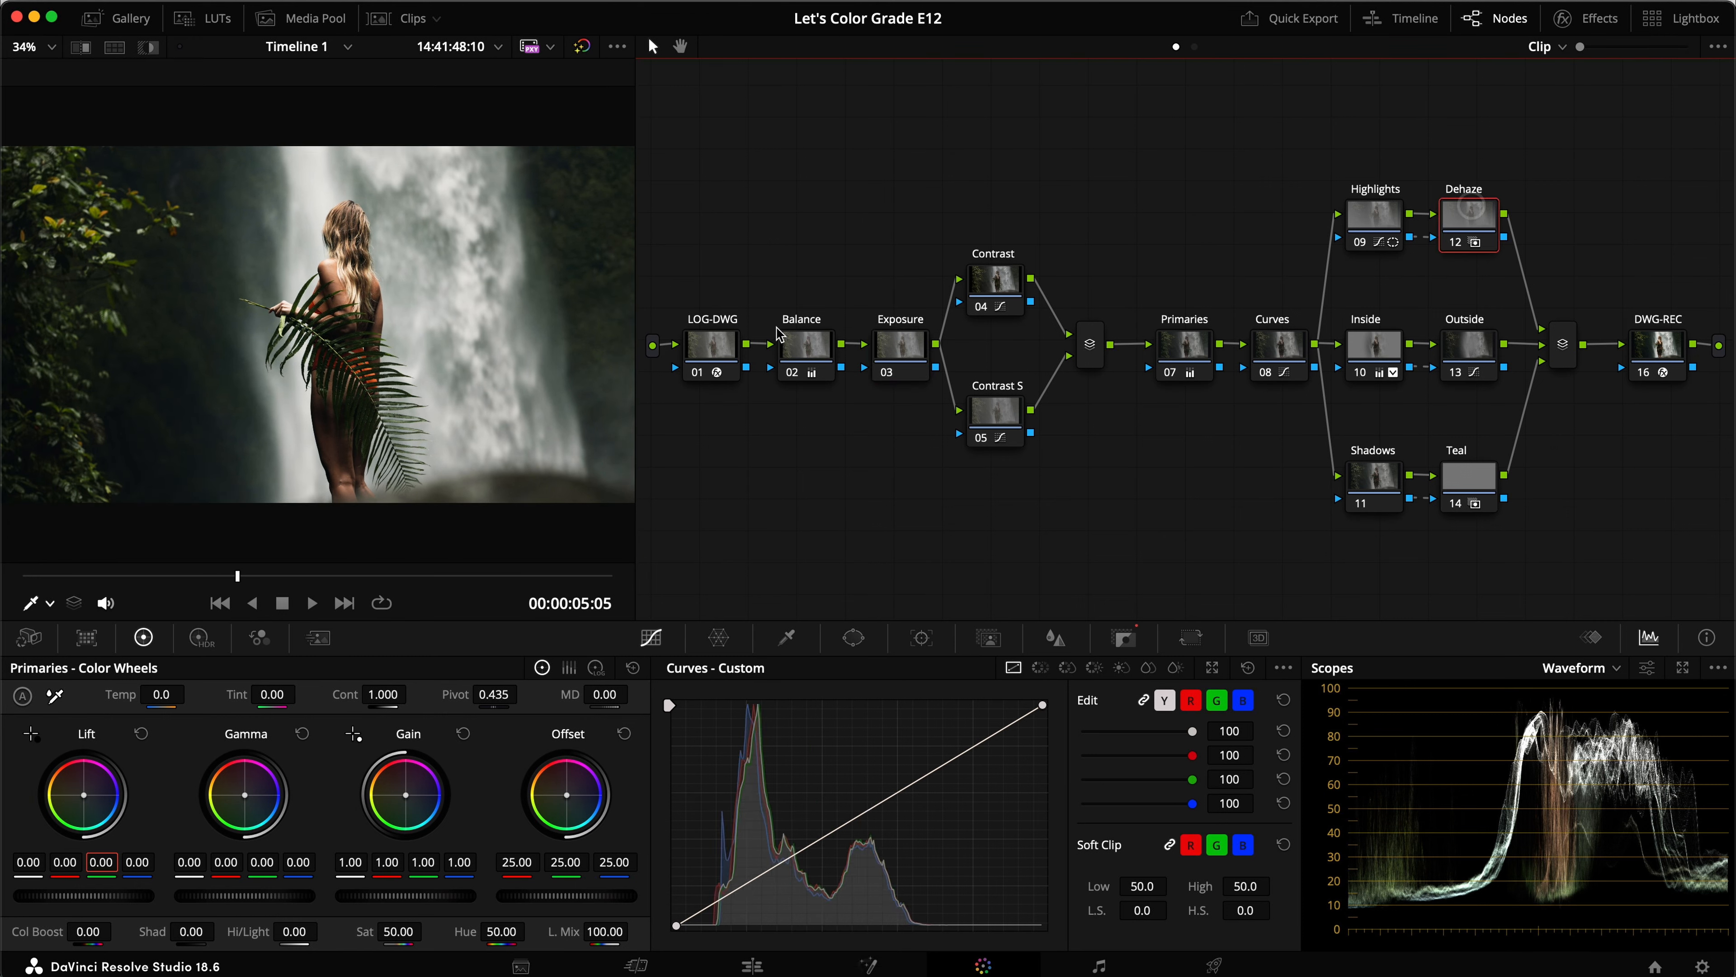
pyautogui.click(1593, 19)
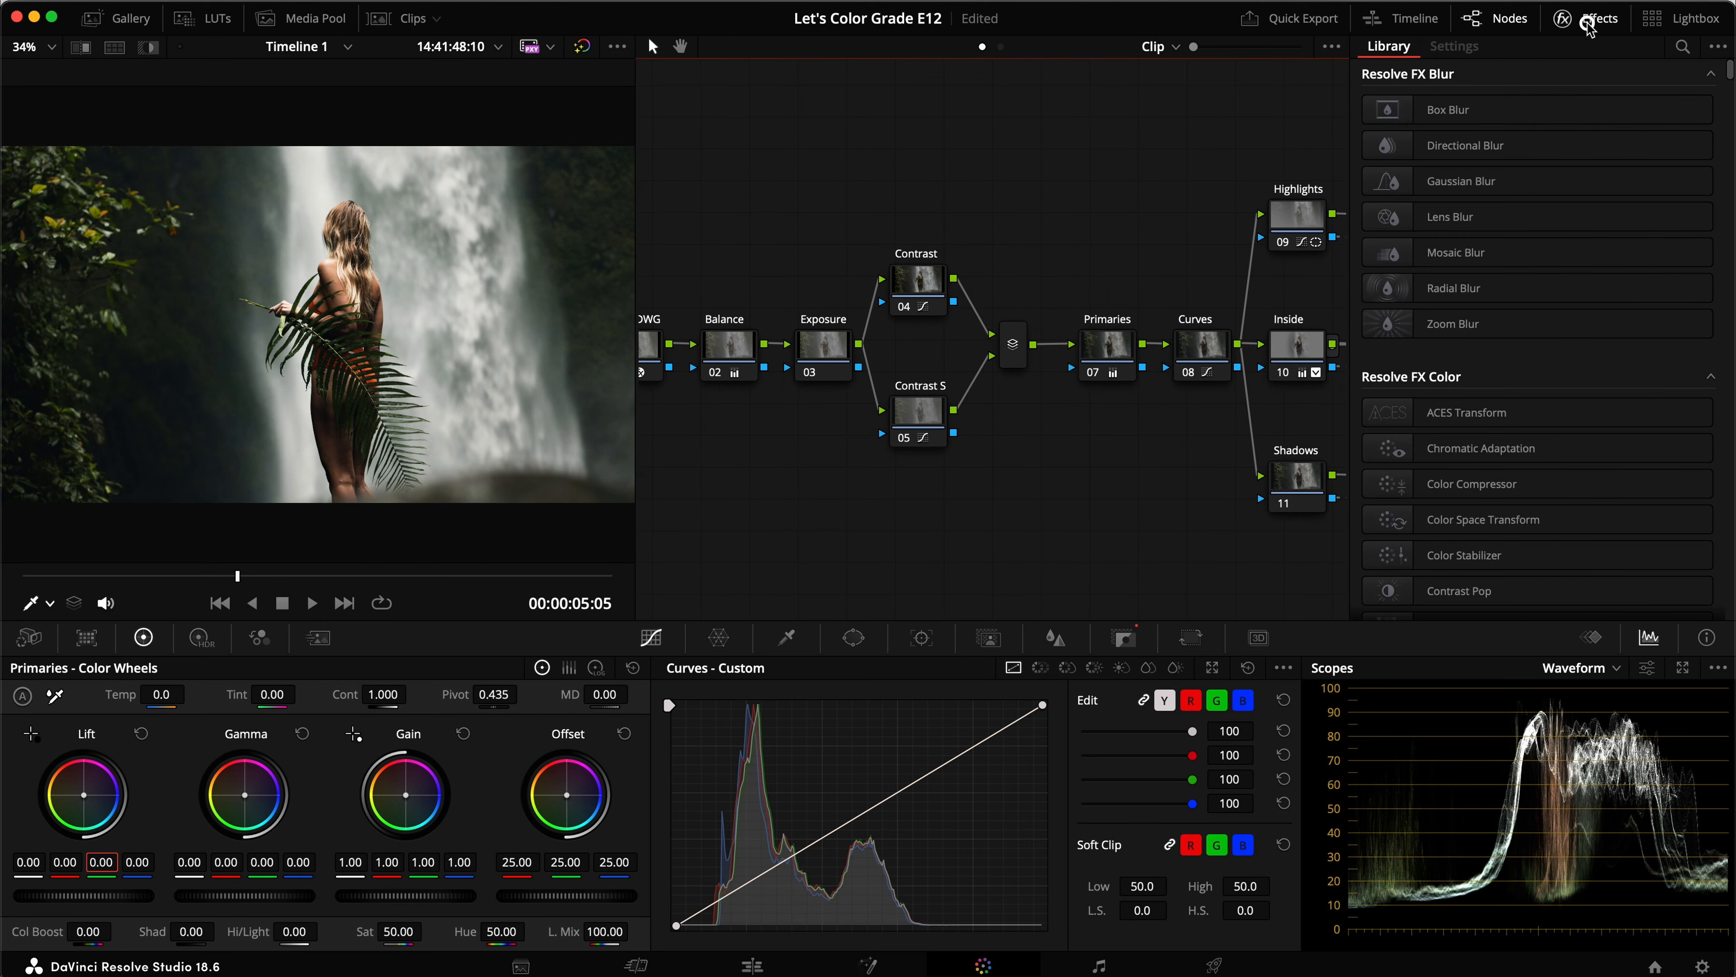
pyautogui.hscroll(8, 1211, 238)
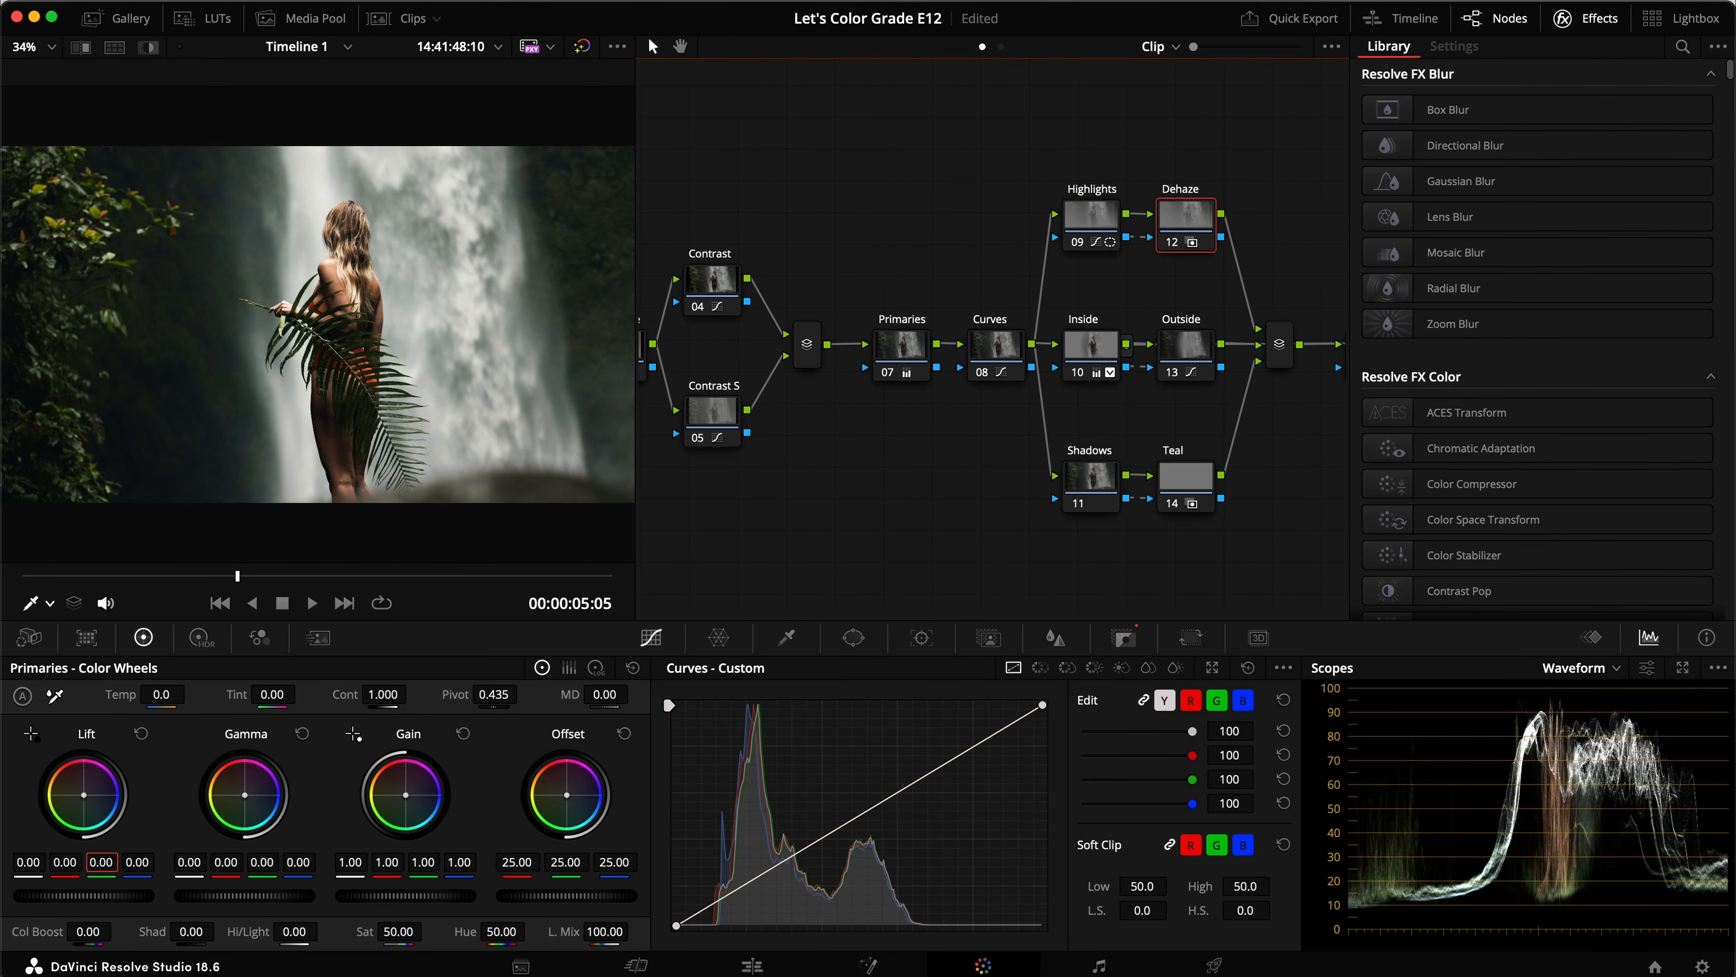
pyautogui.click(1682, 50)
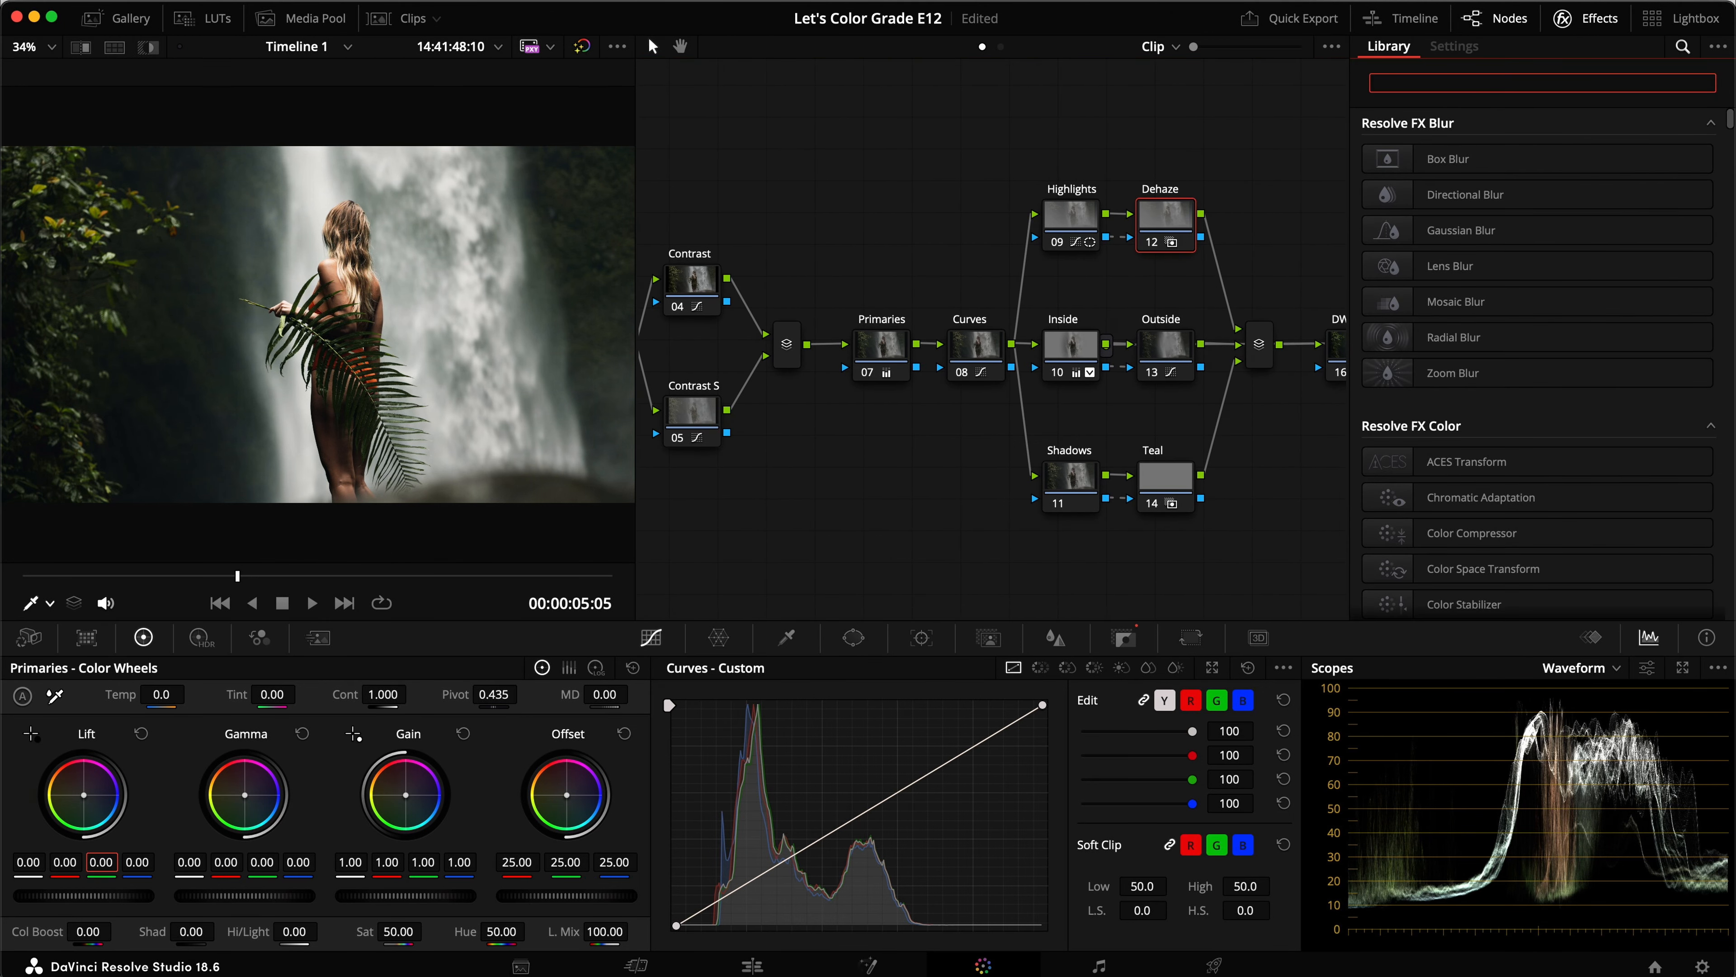
pyautogui.write('deha')
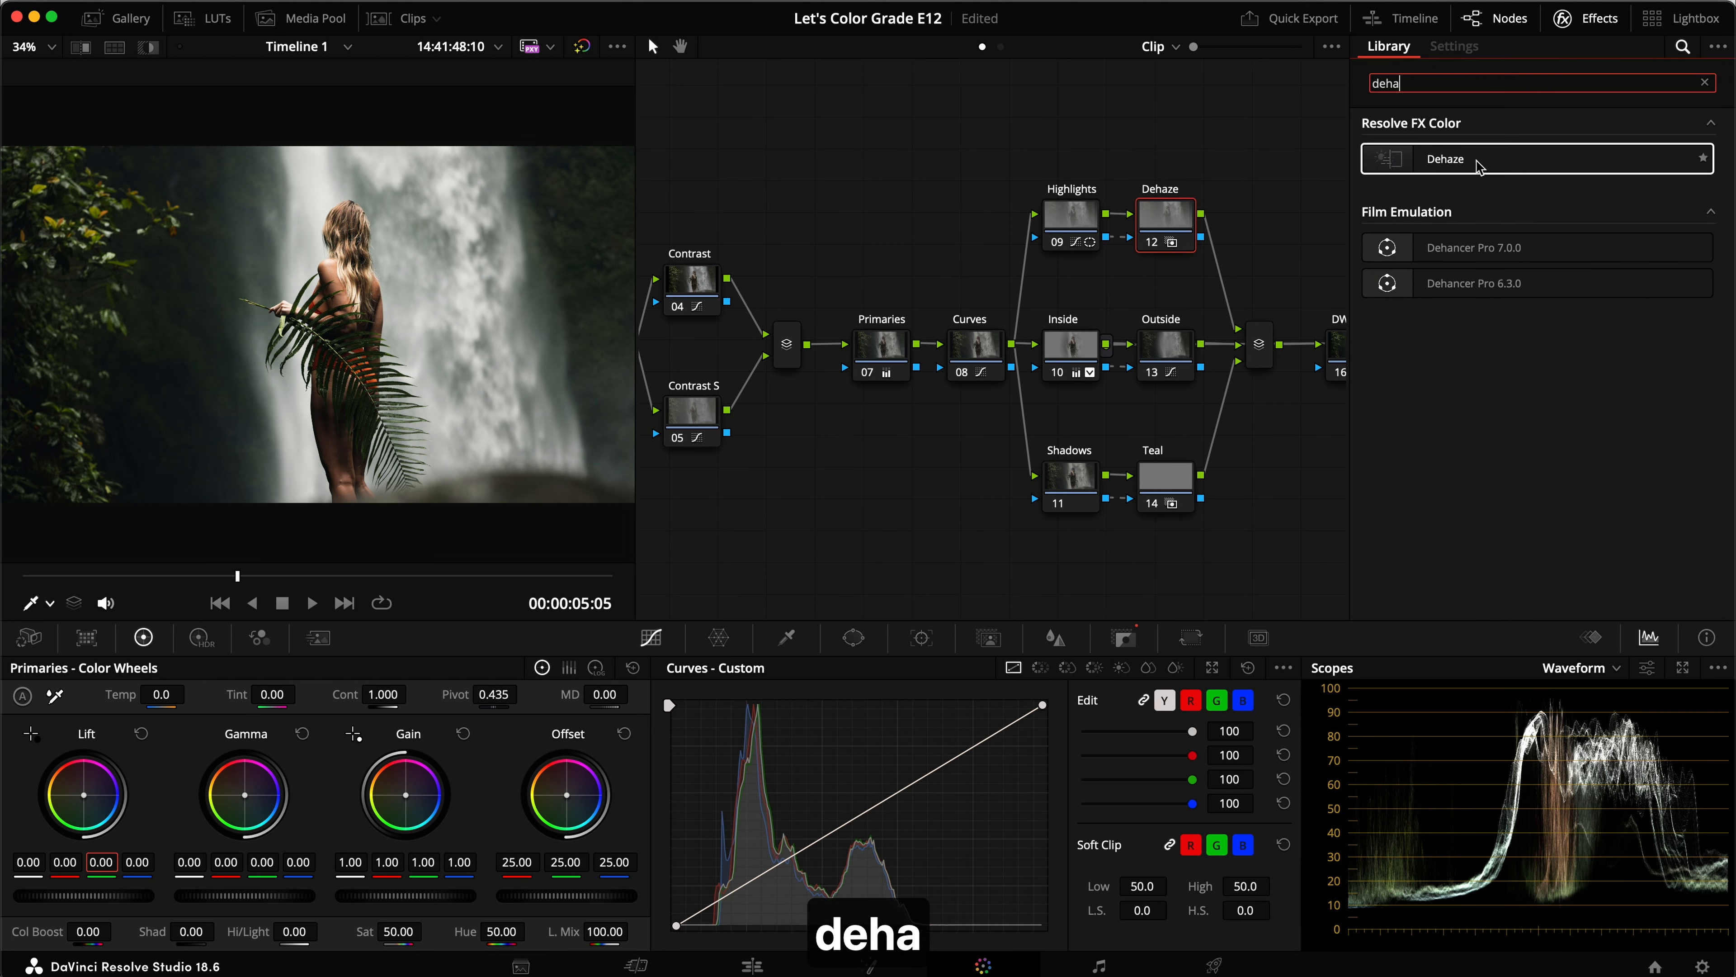
pyautogui.moveTo(1446, 159); pyautogui.dragTo(1165, 218)
pyautogui.click(1266, 184)
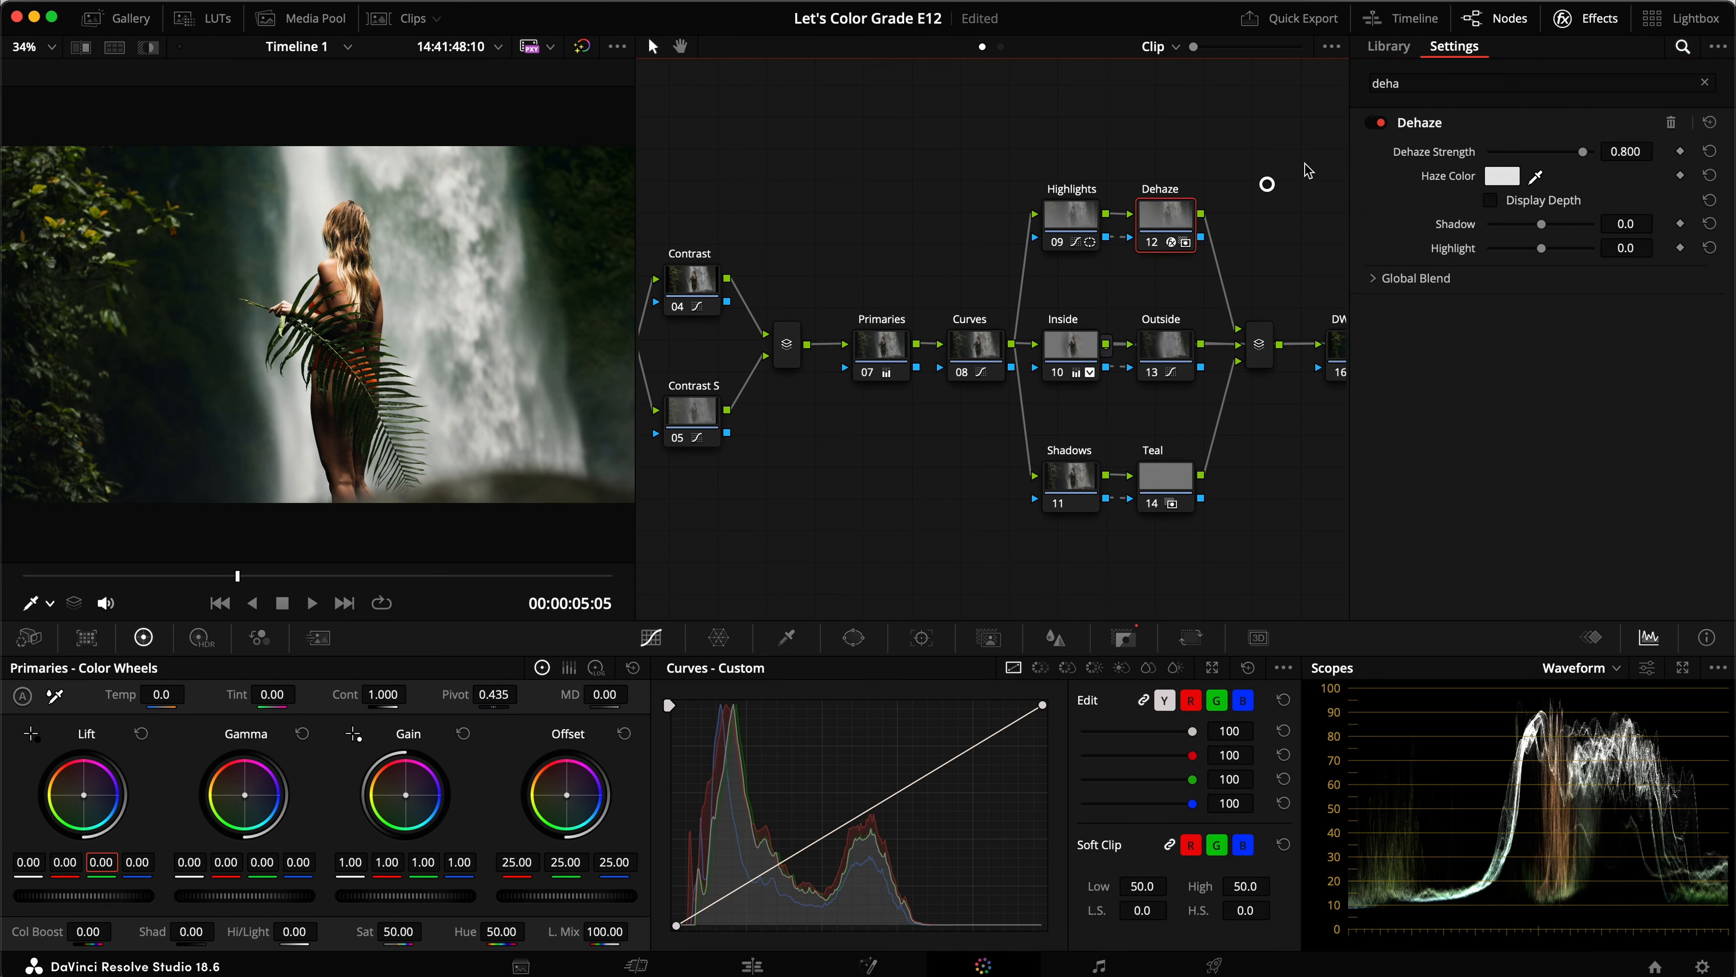
pyautogui.click(1585, 21)
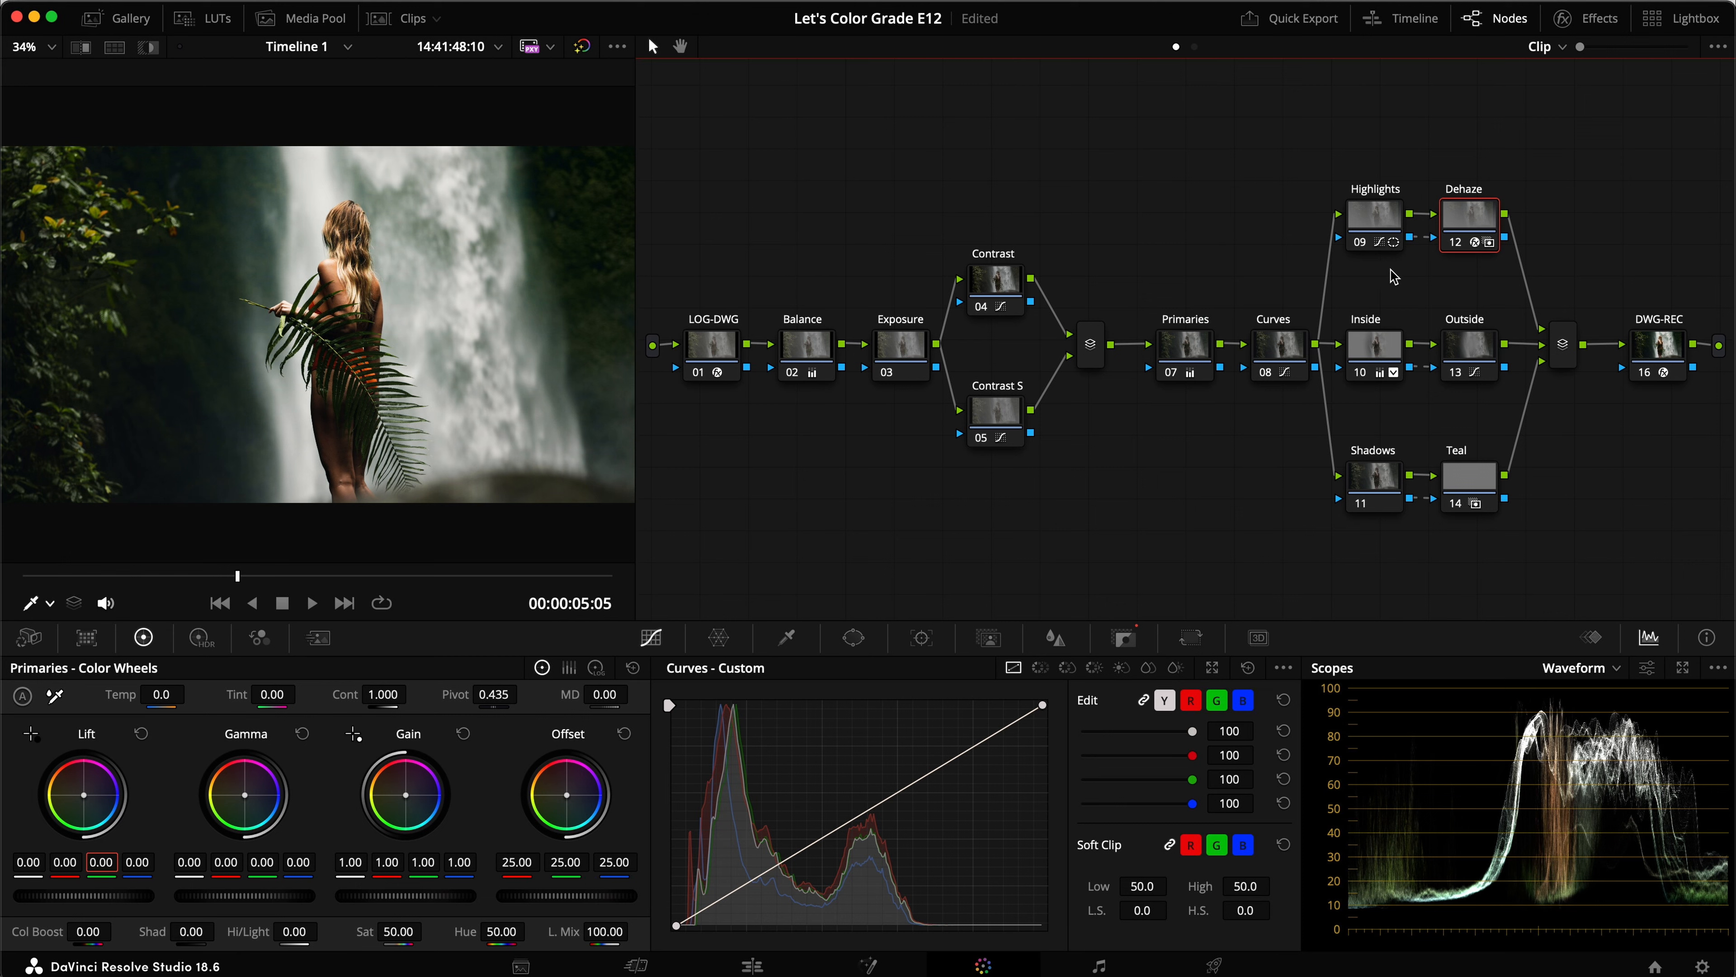
# Inspect the areas affected by the Highlights and Dehaze nodes in the highlight view
pyautogui.click(1381, 221)
pyautogui.hotkey('shift', 'h')
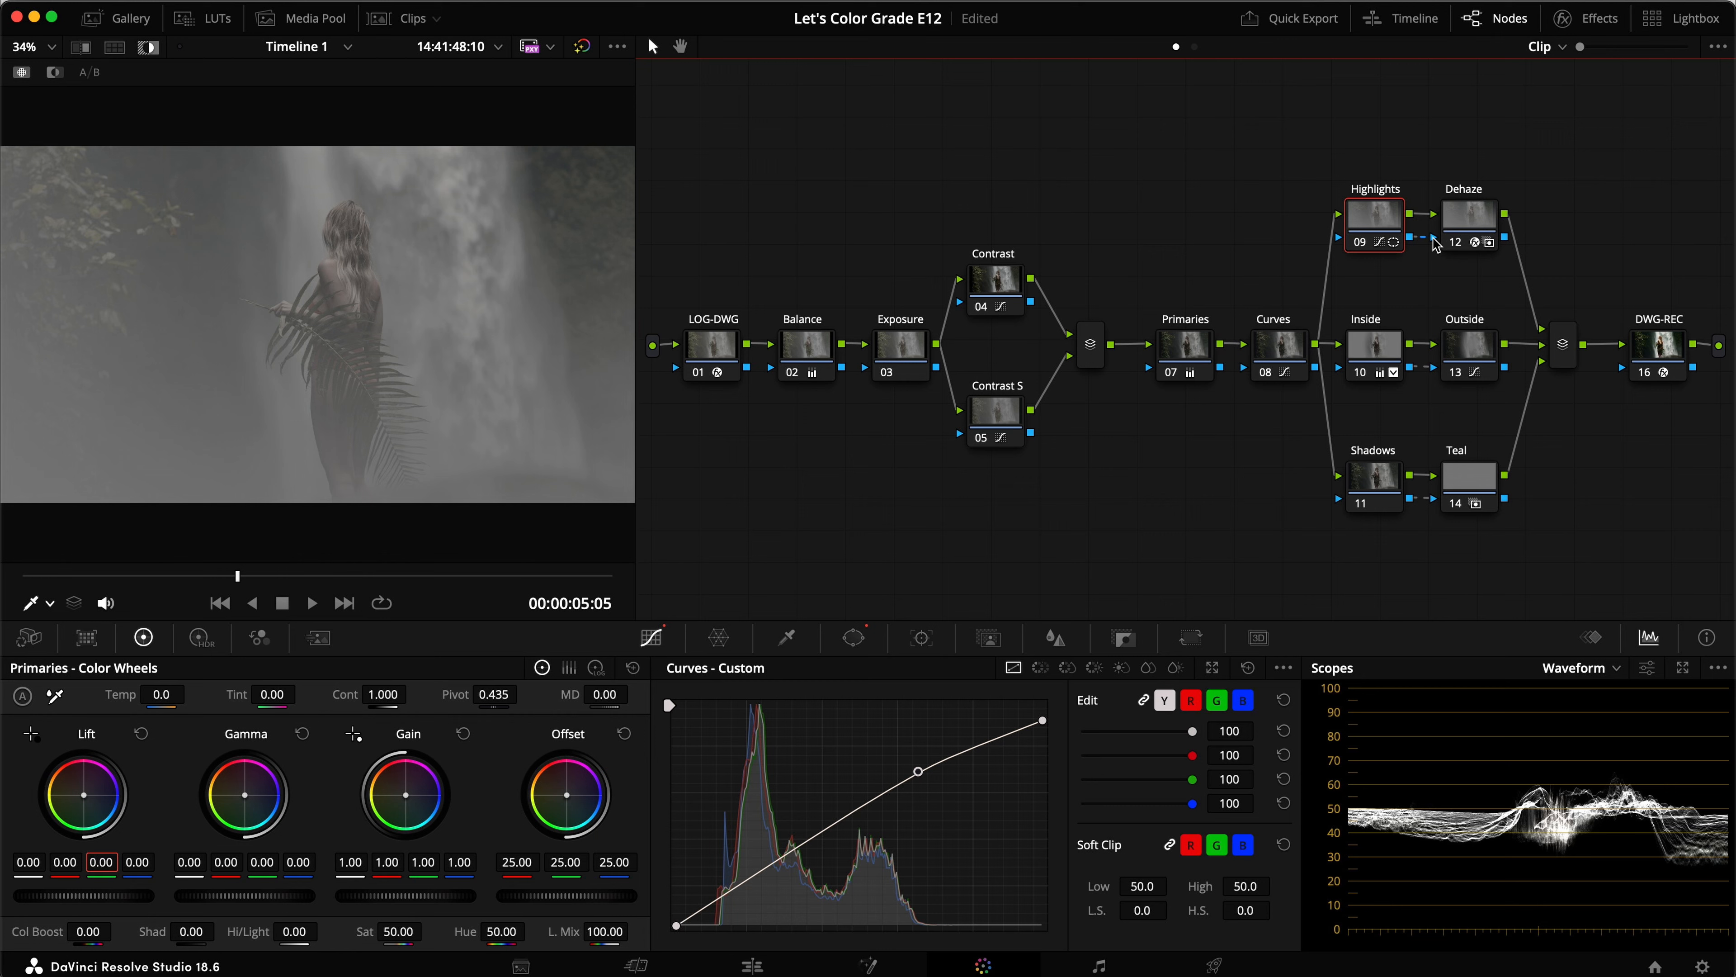
pyautogui.click(1492, 228)
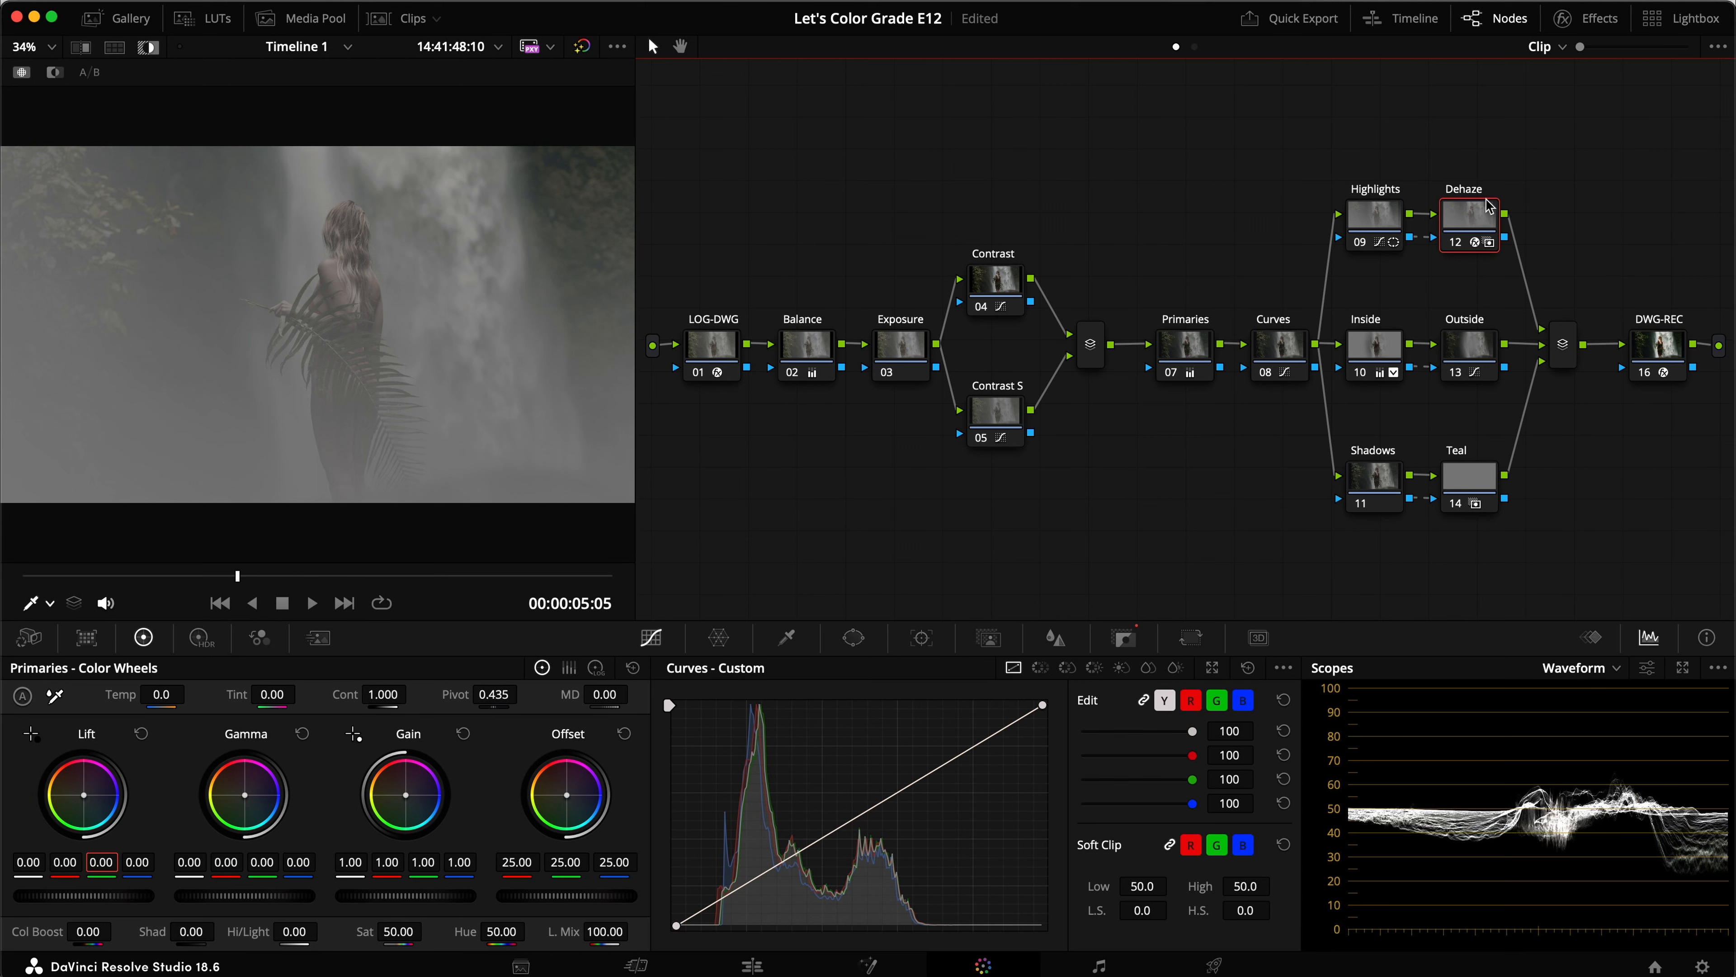
# Set the Dehaze node's Dehaze Strength to about -0.119, compare it off and on in full screen, and save the project
pyautogui.click(1584, 19)
pyautogui.press('h')
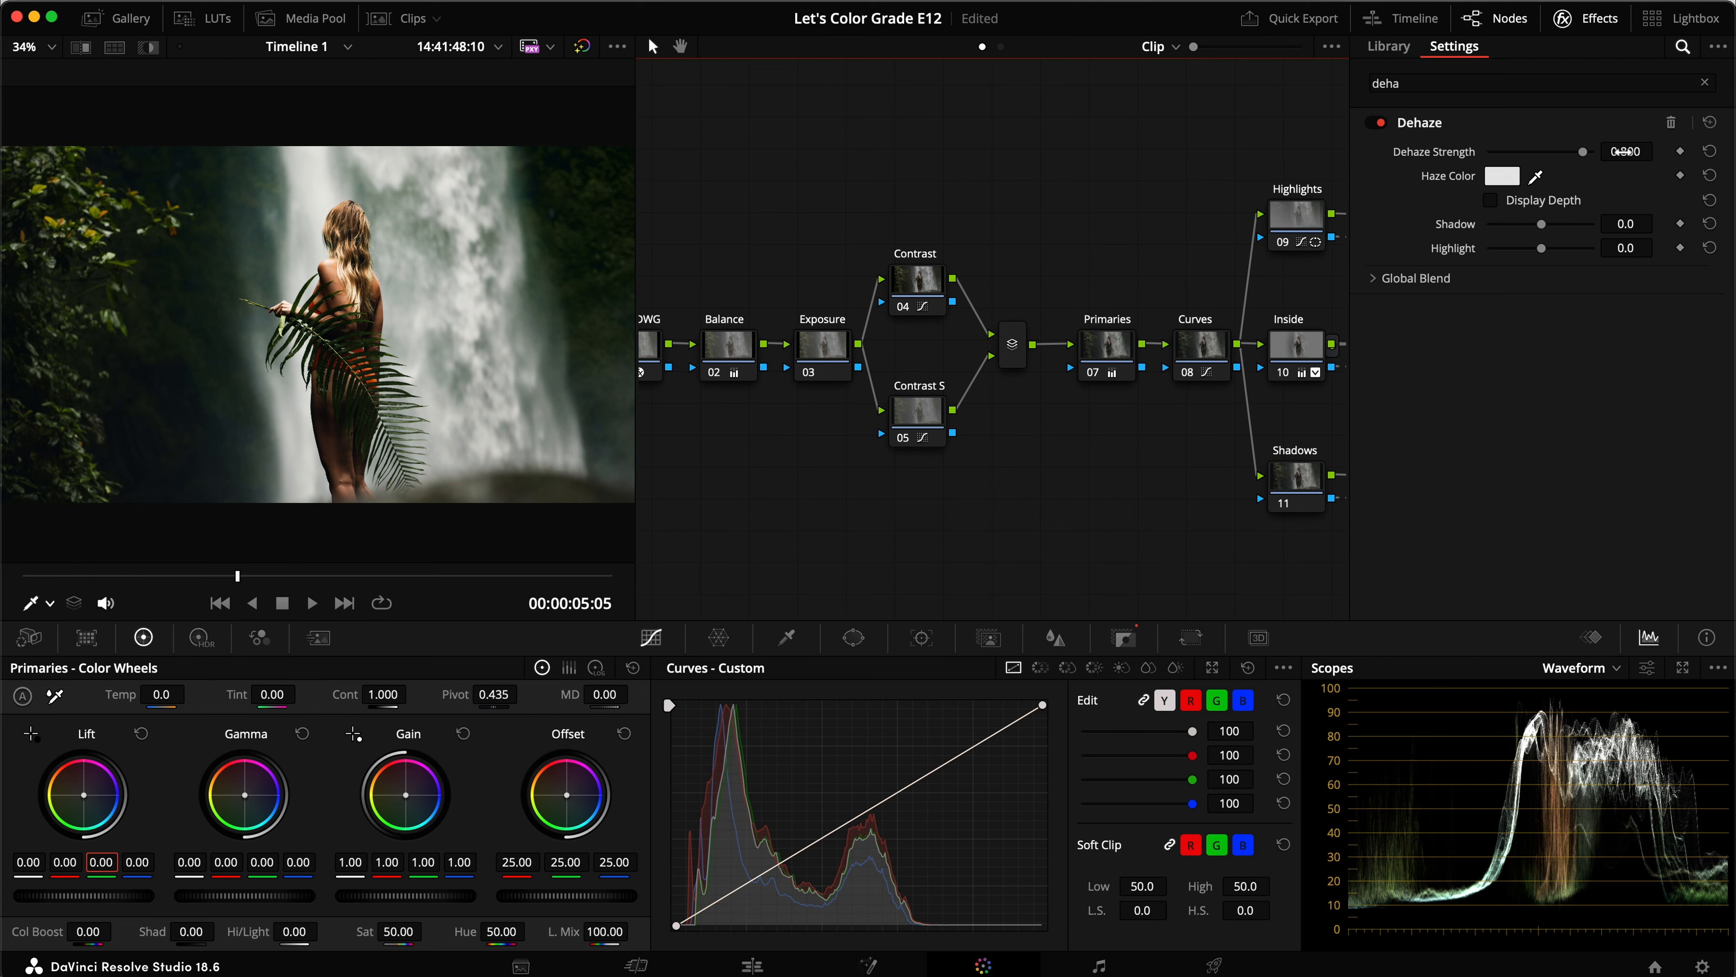
pyautogui.moveTo(1583, 152); pyautogui.dragTo(1535, 158)
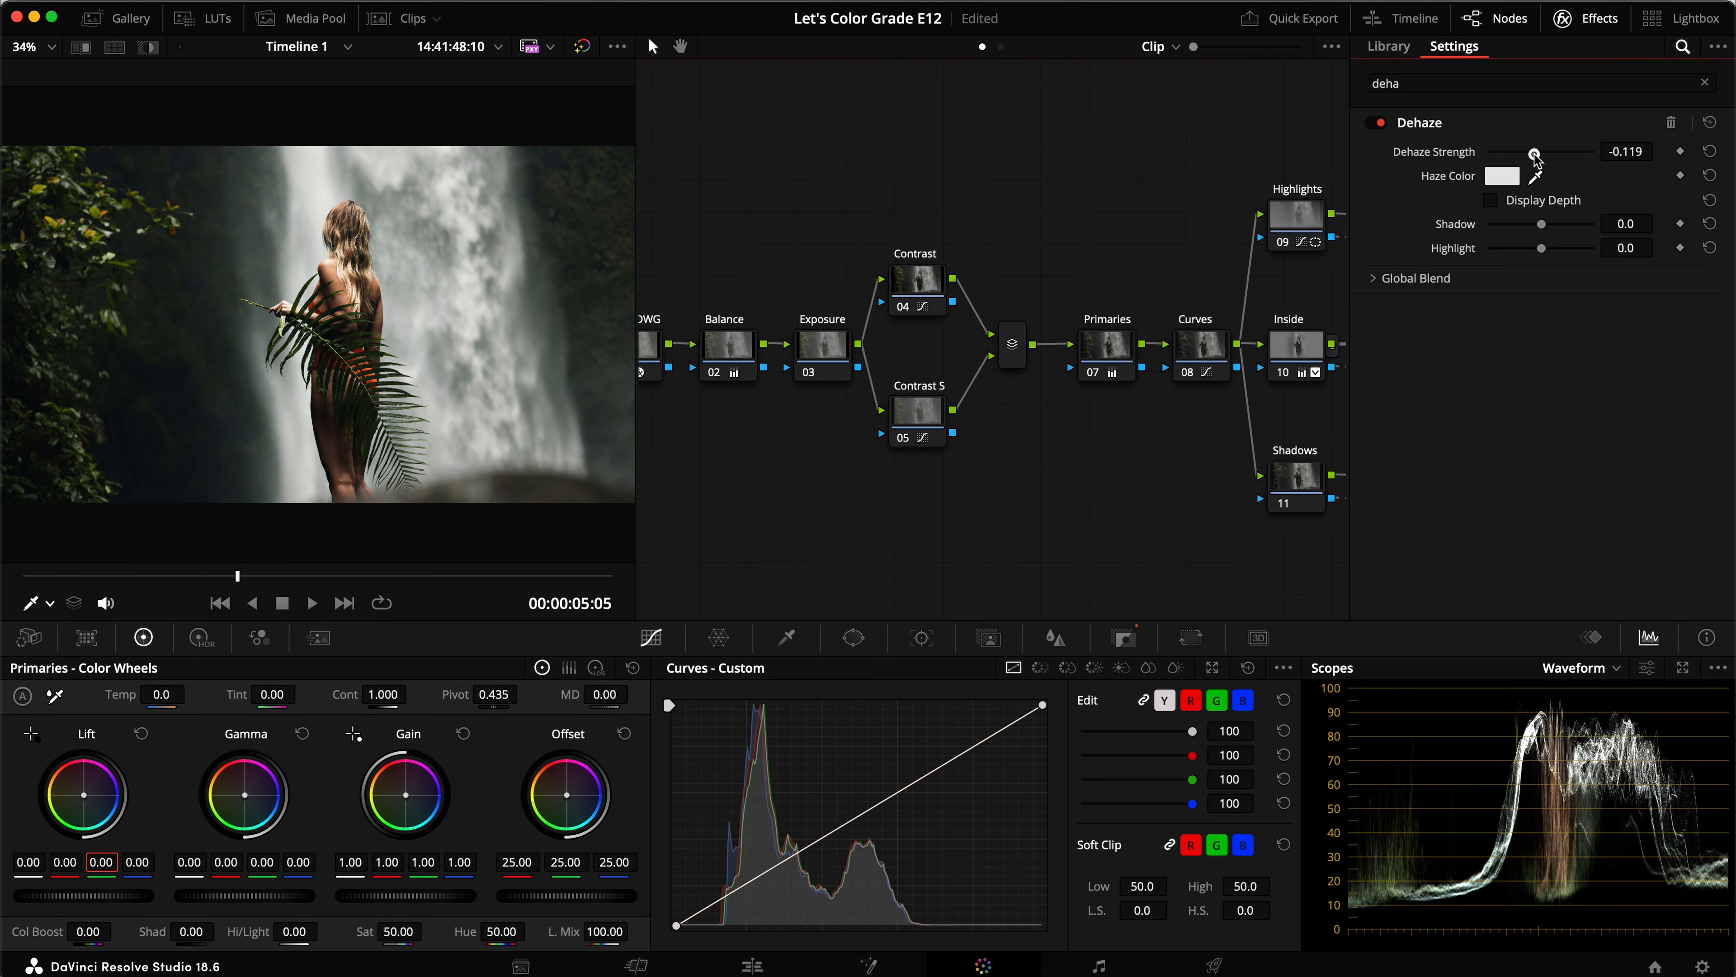
pyautogui.press('super+f')
pyautogui.press('super+d')
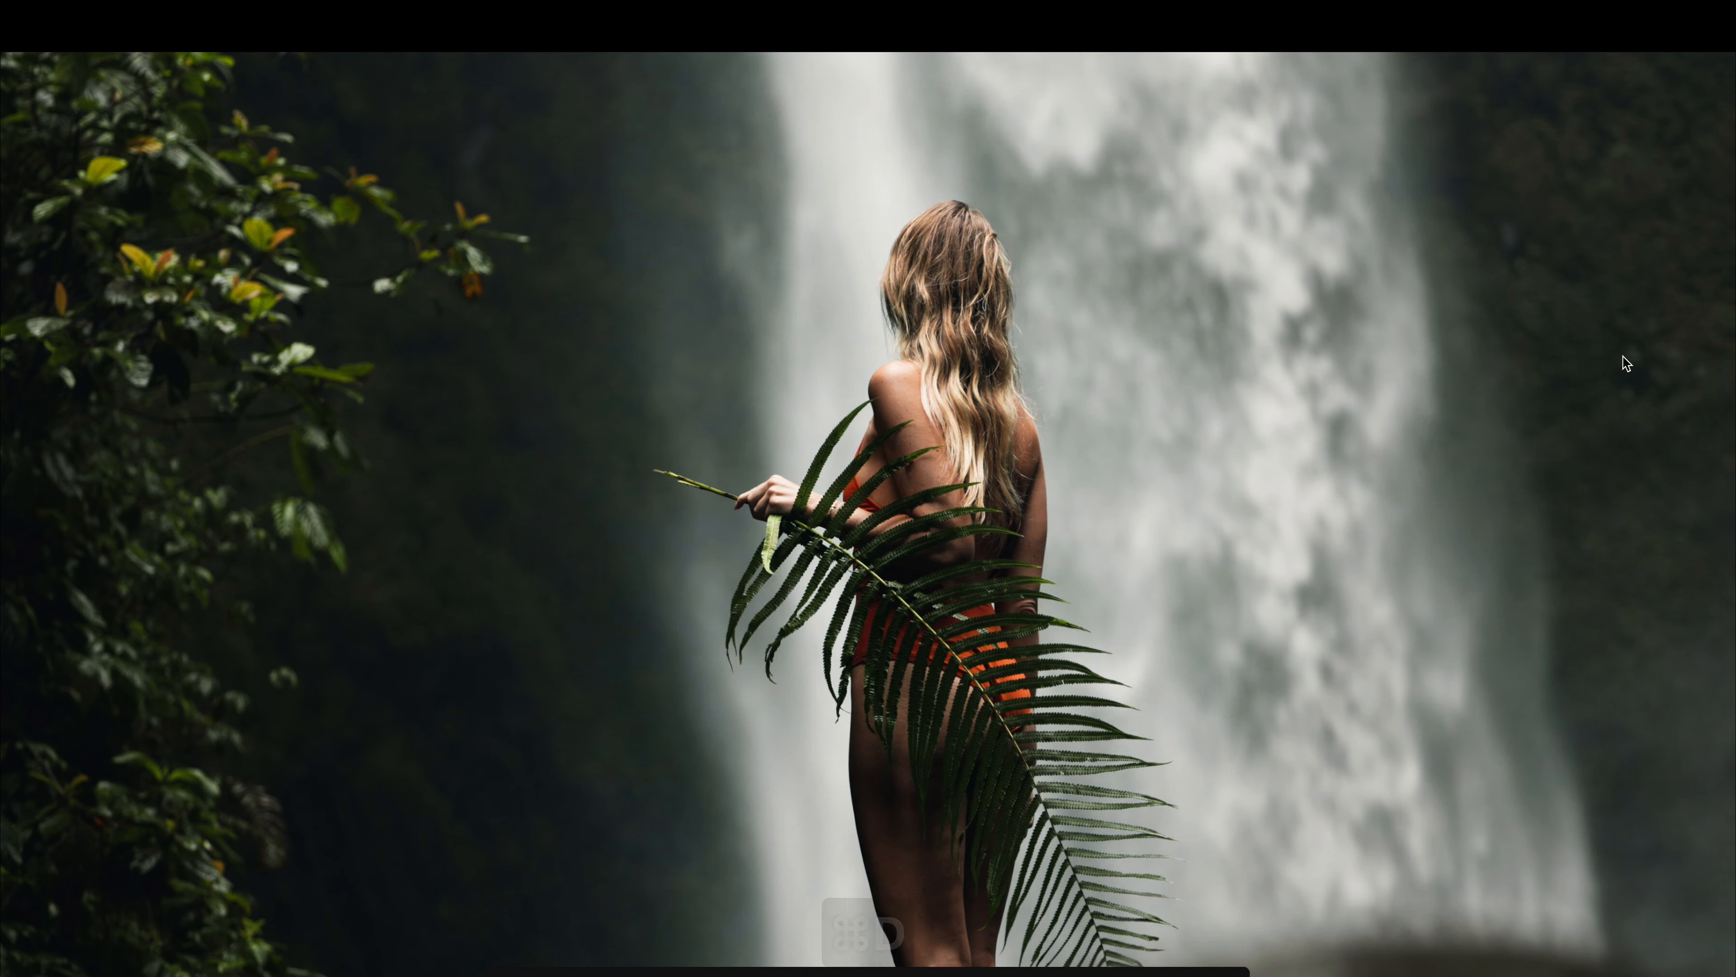
pyautogui.press('super+d')
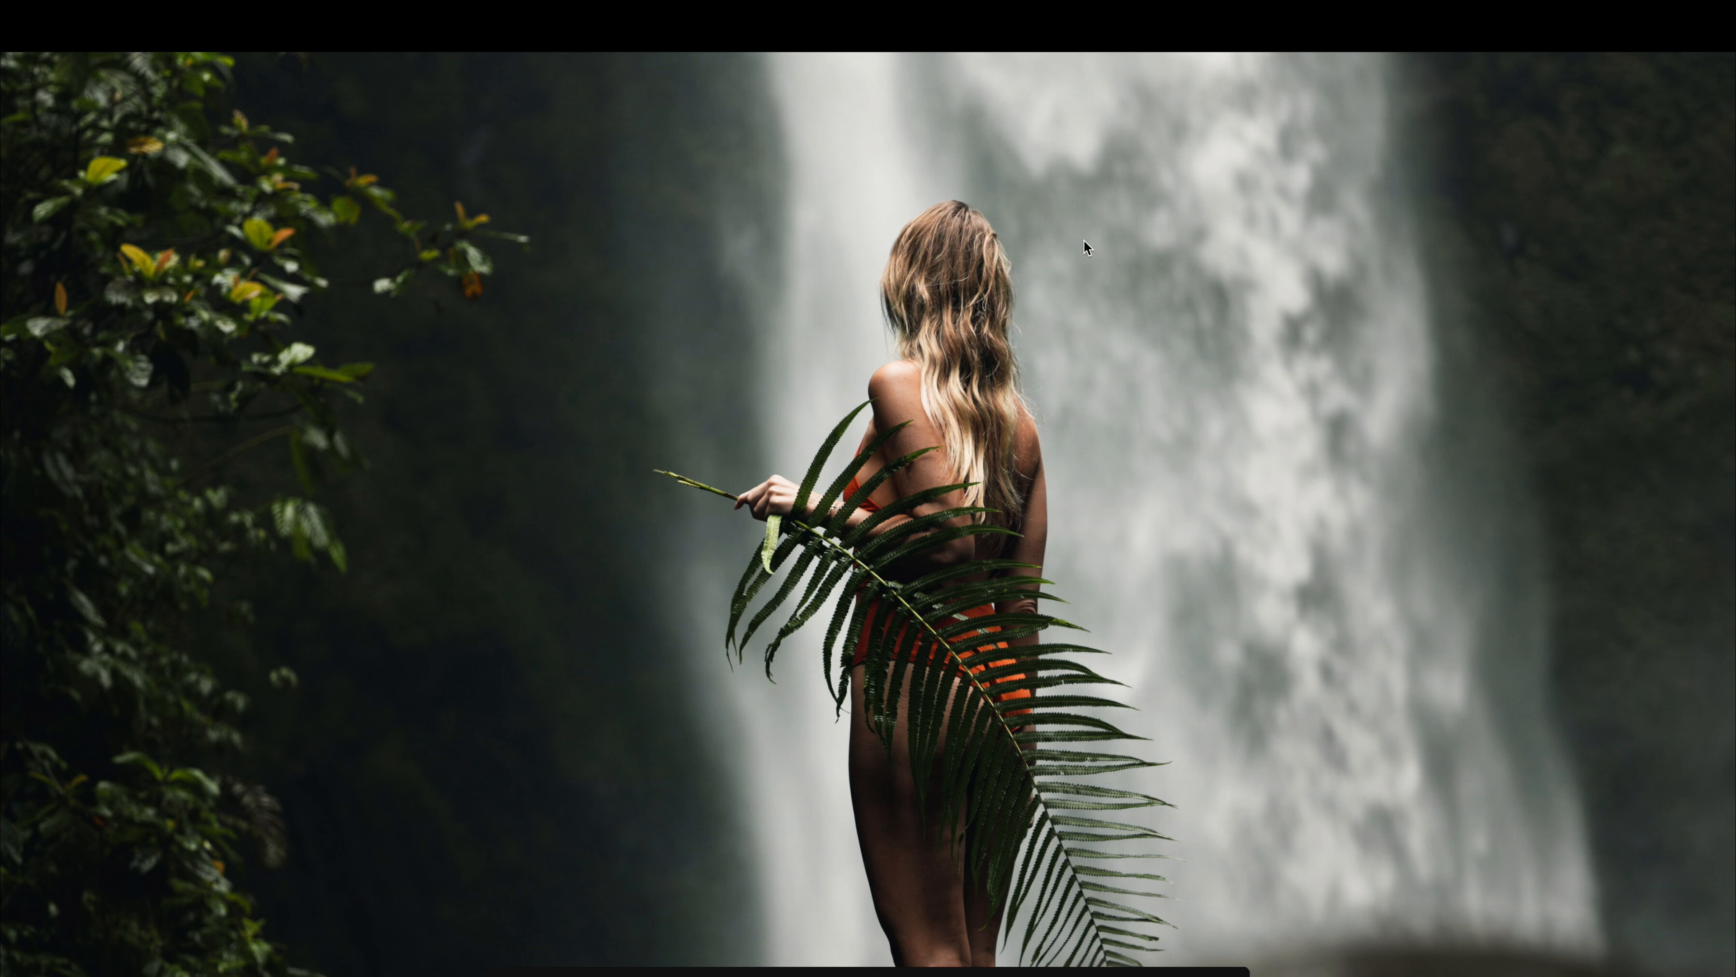
pyautogui.press('Escape')
pyautogui.press('super+s')
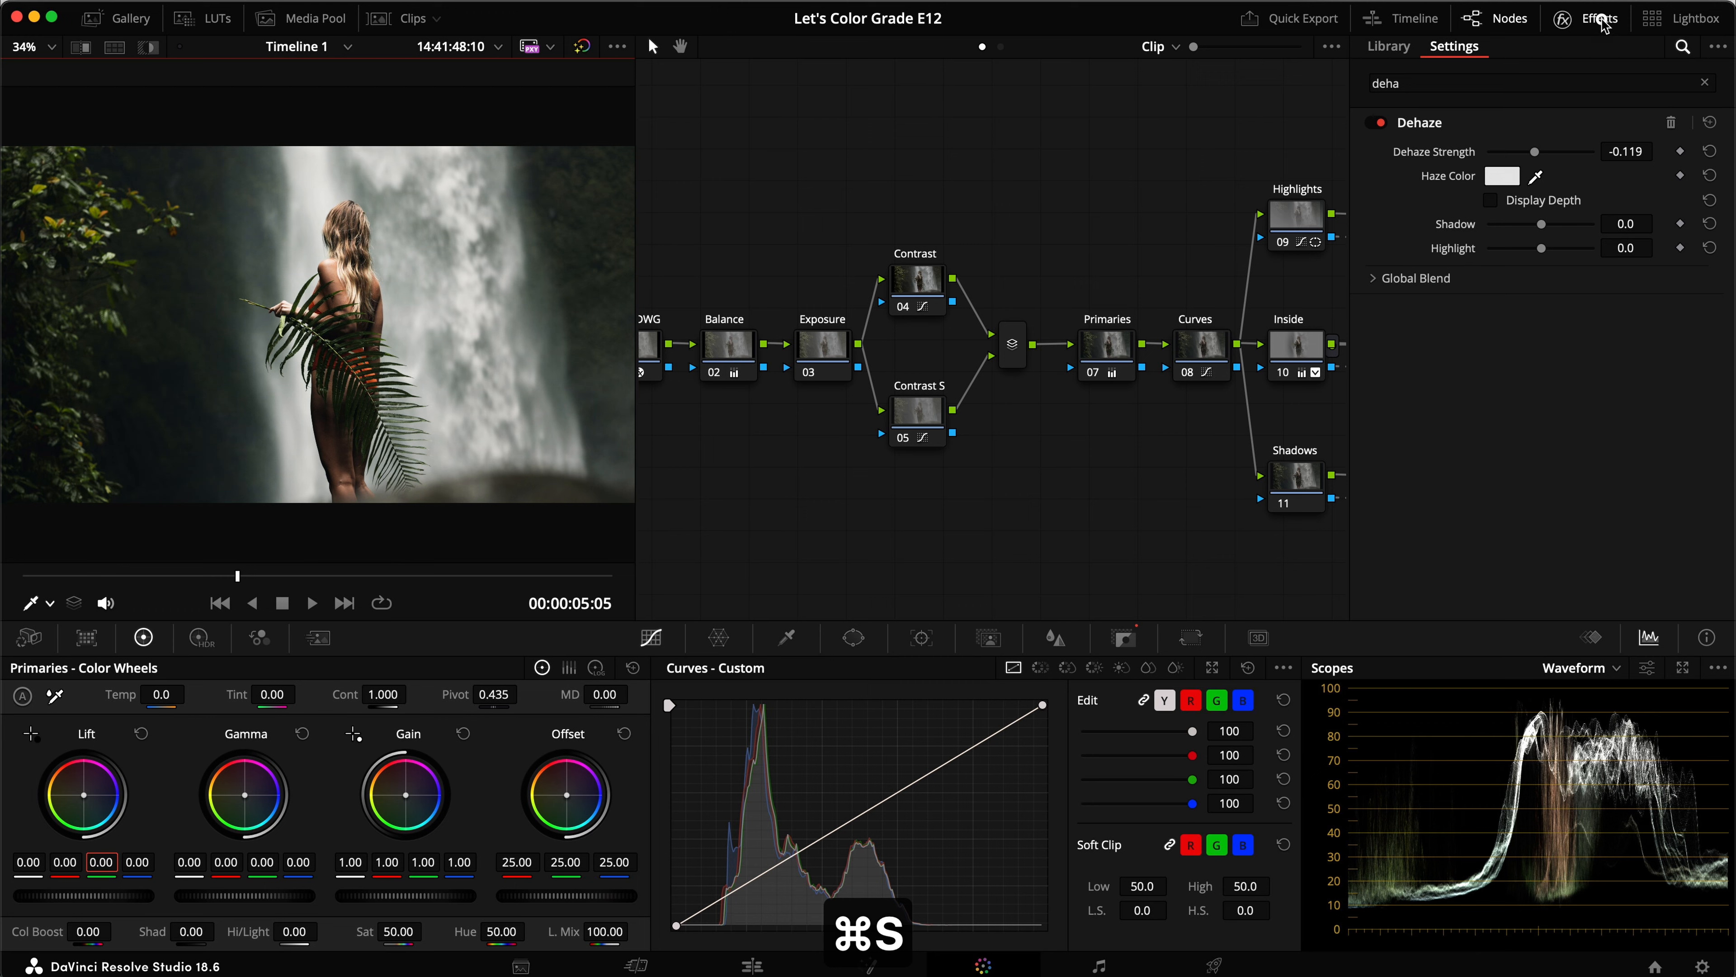
# Add a square window to the Shadows node, rotate it about 24.6, place it over the frame's lower-left area, and set its upper-edge softness to 100
pyautogui.click(1371, 480)
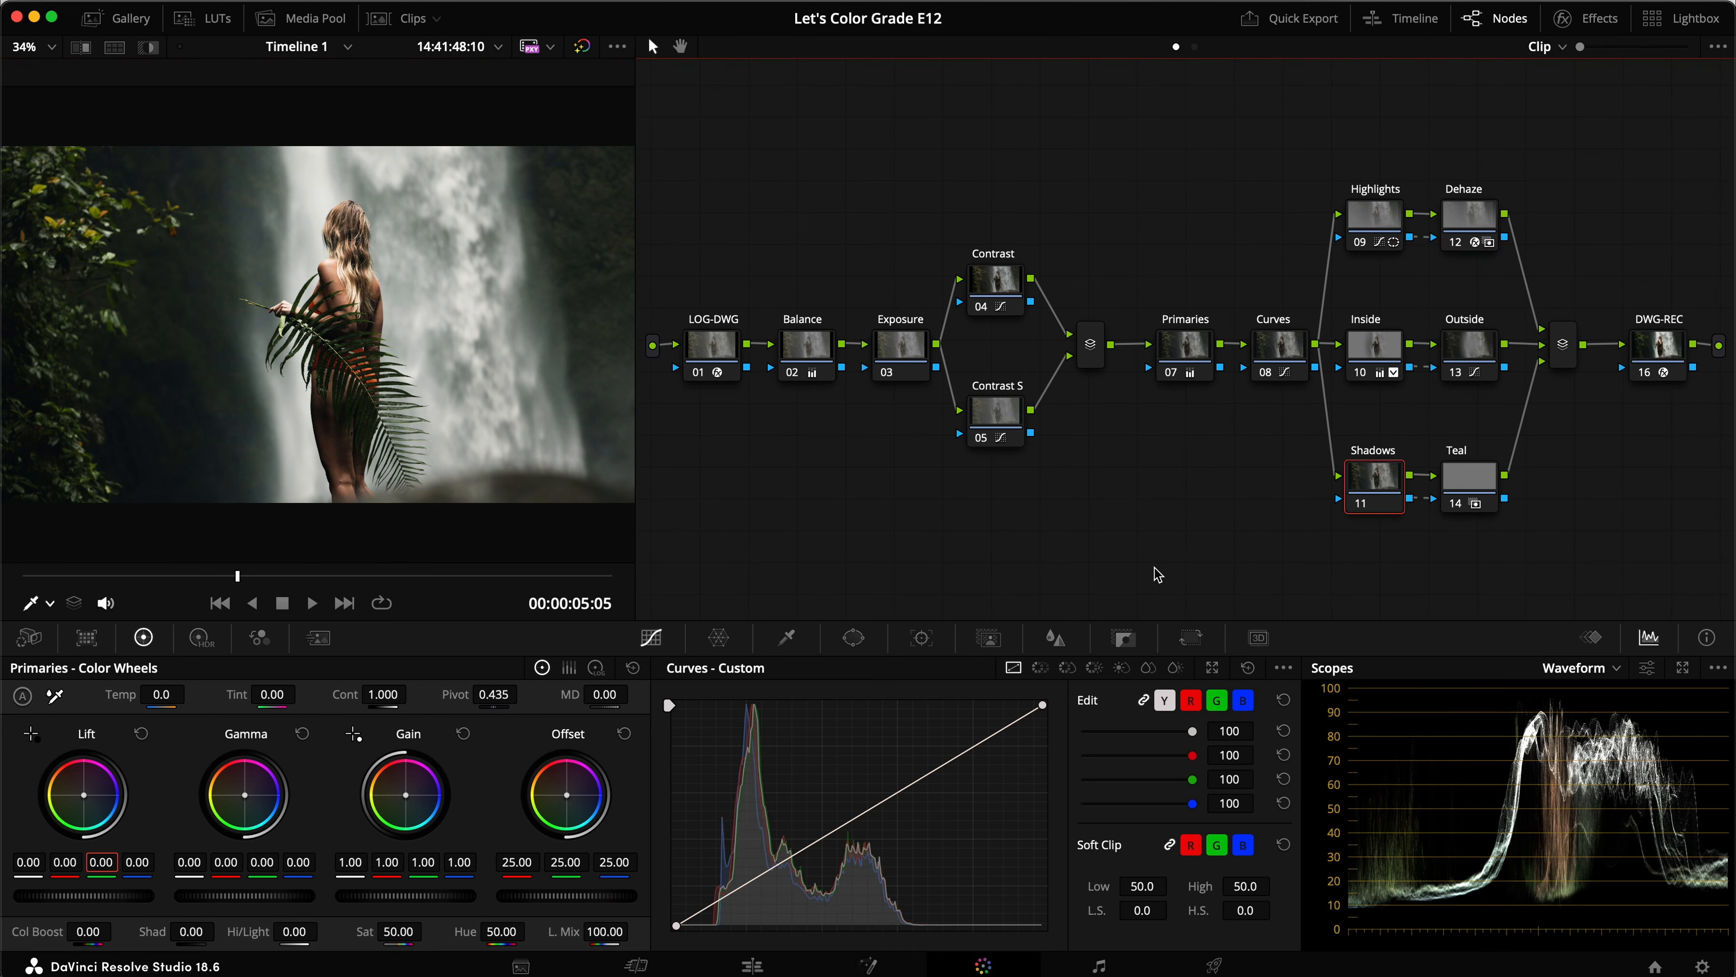
pyautogui.click(849, 637)
pyautogui.click(693, 740)
pyautogui.scroll(-2, 412, 492)
pyautogui.moveTo(320, 309); pyautogui.dragTo(292, 457)
pyautogui.moveTo(223, 376); pyautogui.dragTo(269, 427)
pyautogui.moveTo(327, 477); pyautogui.dragTo(376, 503)
pyautogui.moveTo(271, 398); pyautogui.dragTo(414, 179)
pyautogui.hotkey('shift', 'h')
pyautogui.moveTo(374, 479); pyautogui.dragTo(329, 548)
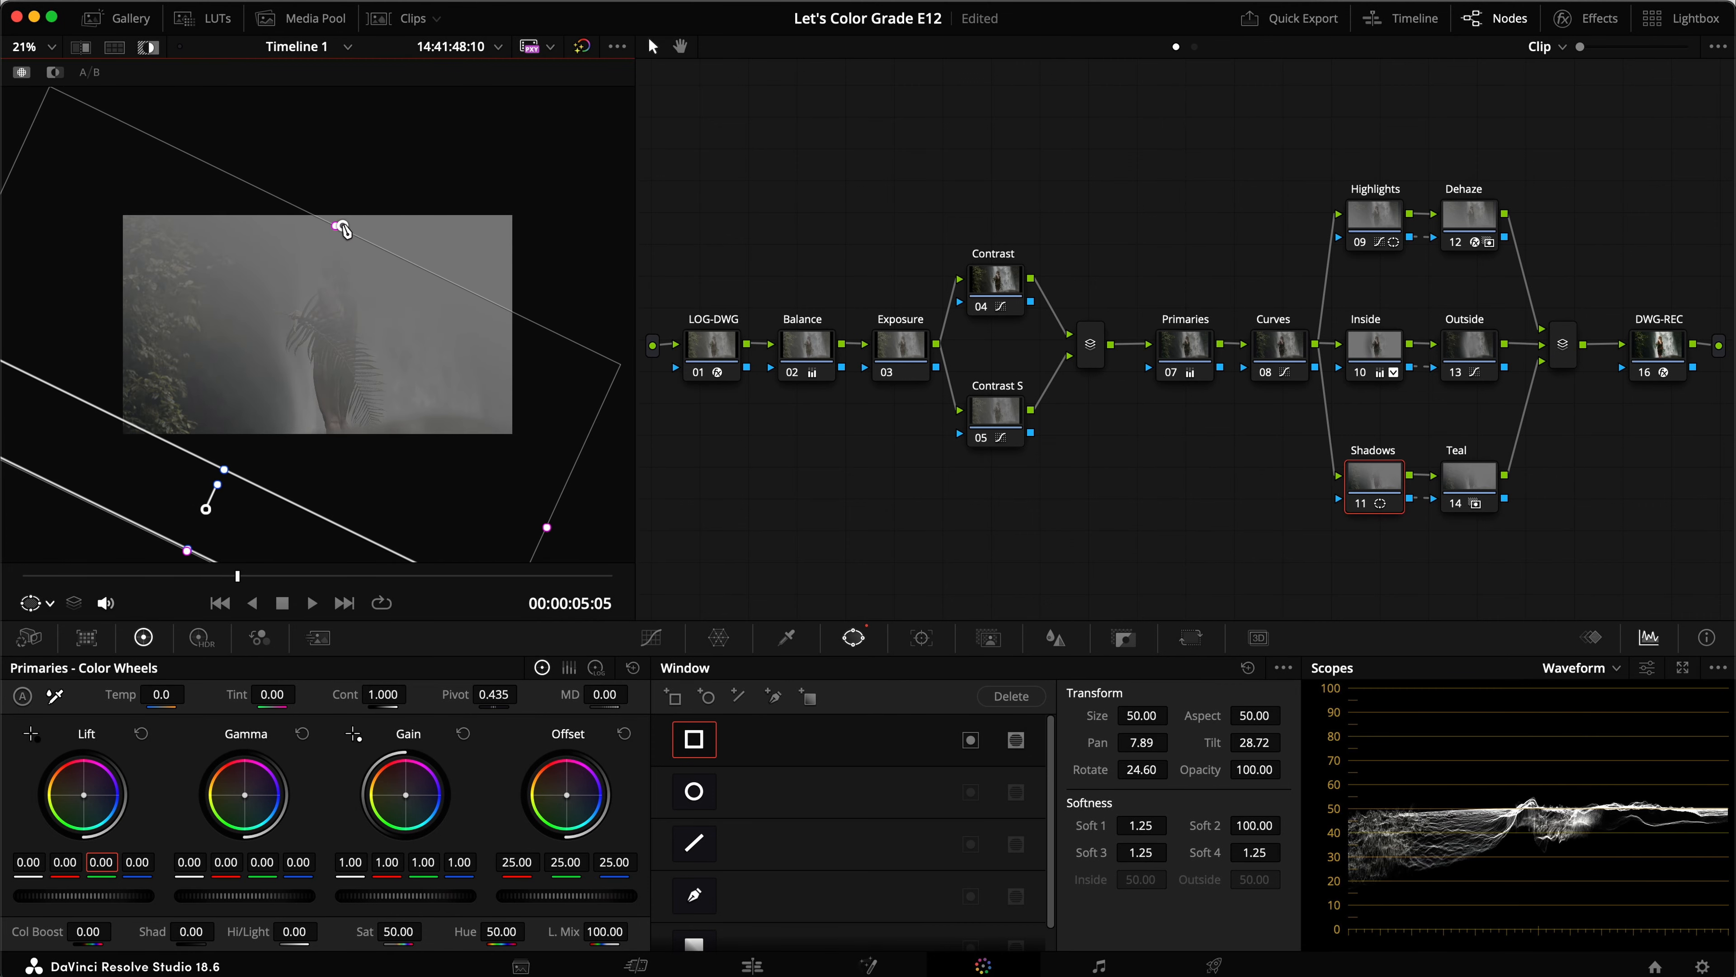
pyautogui.hotkey('shift', 'h')
pyautogui.scroll(2, 410, 354)
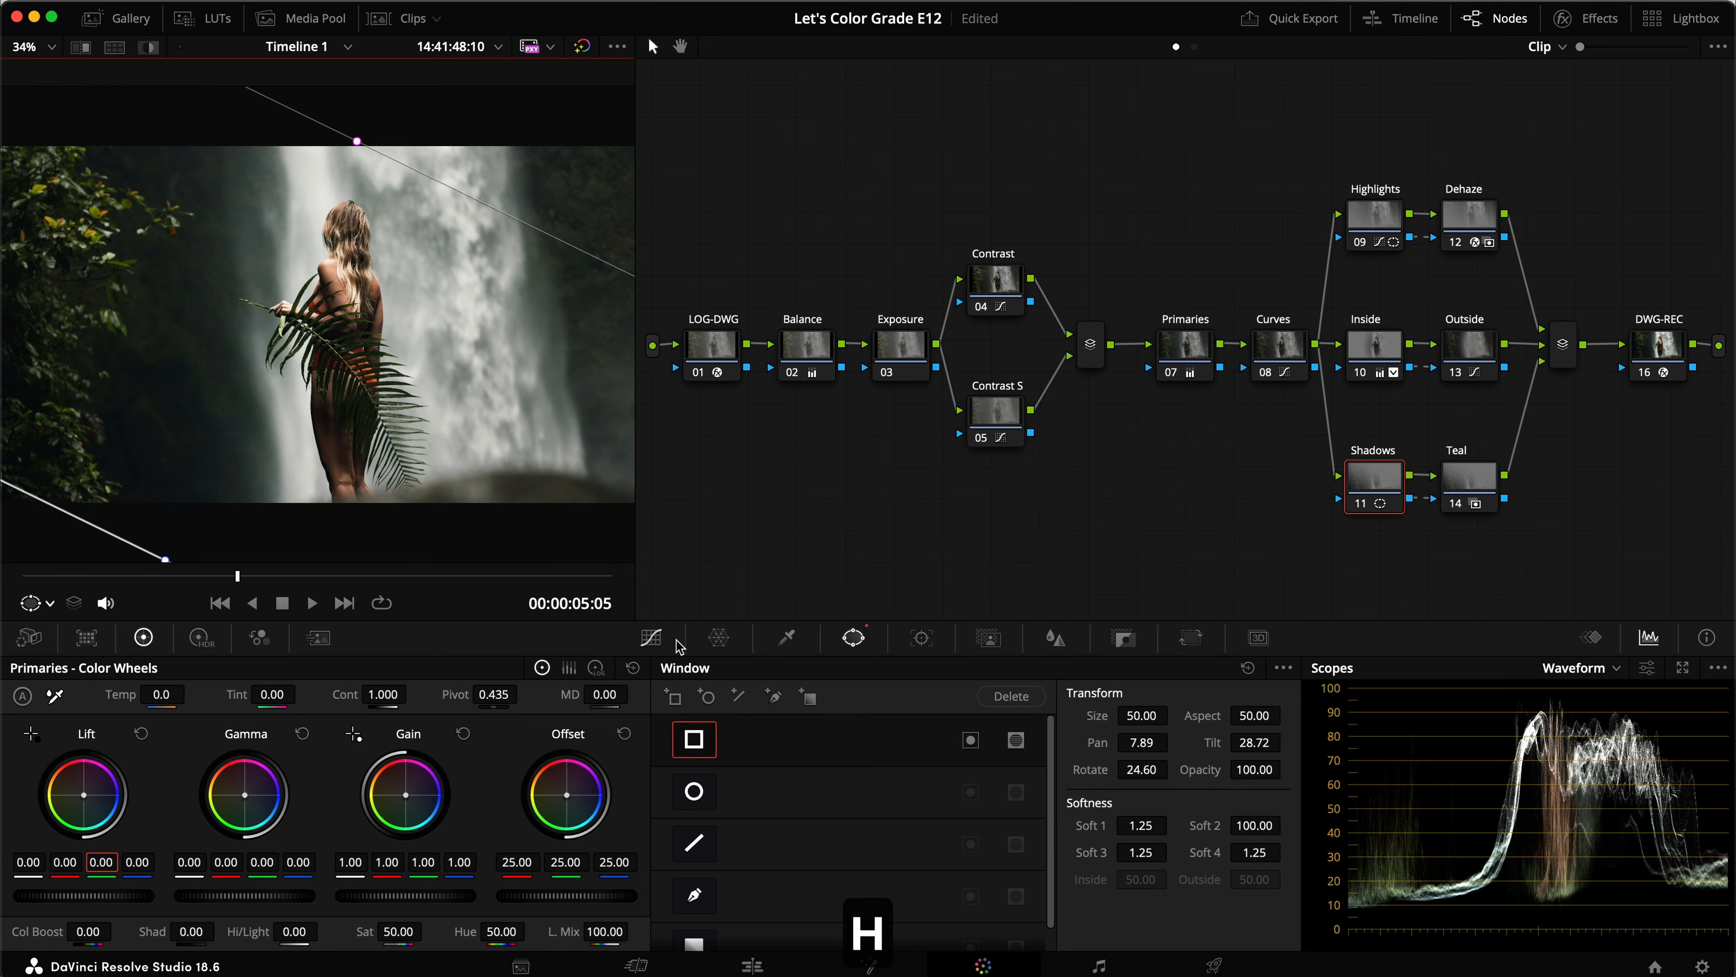
# Lift the black point of the Shadows node's custom curve slightly, add a lowered shadow point, and compare in full screen
pyautogui.click(650, 637)
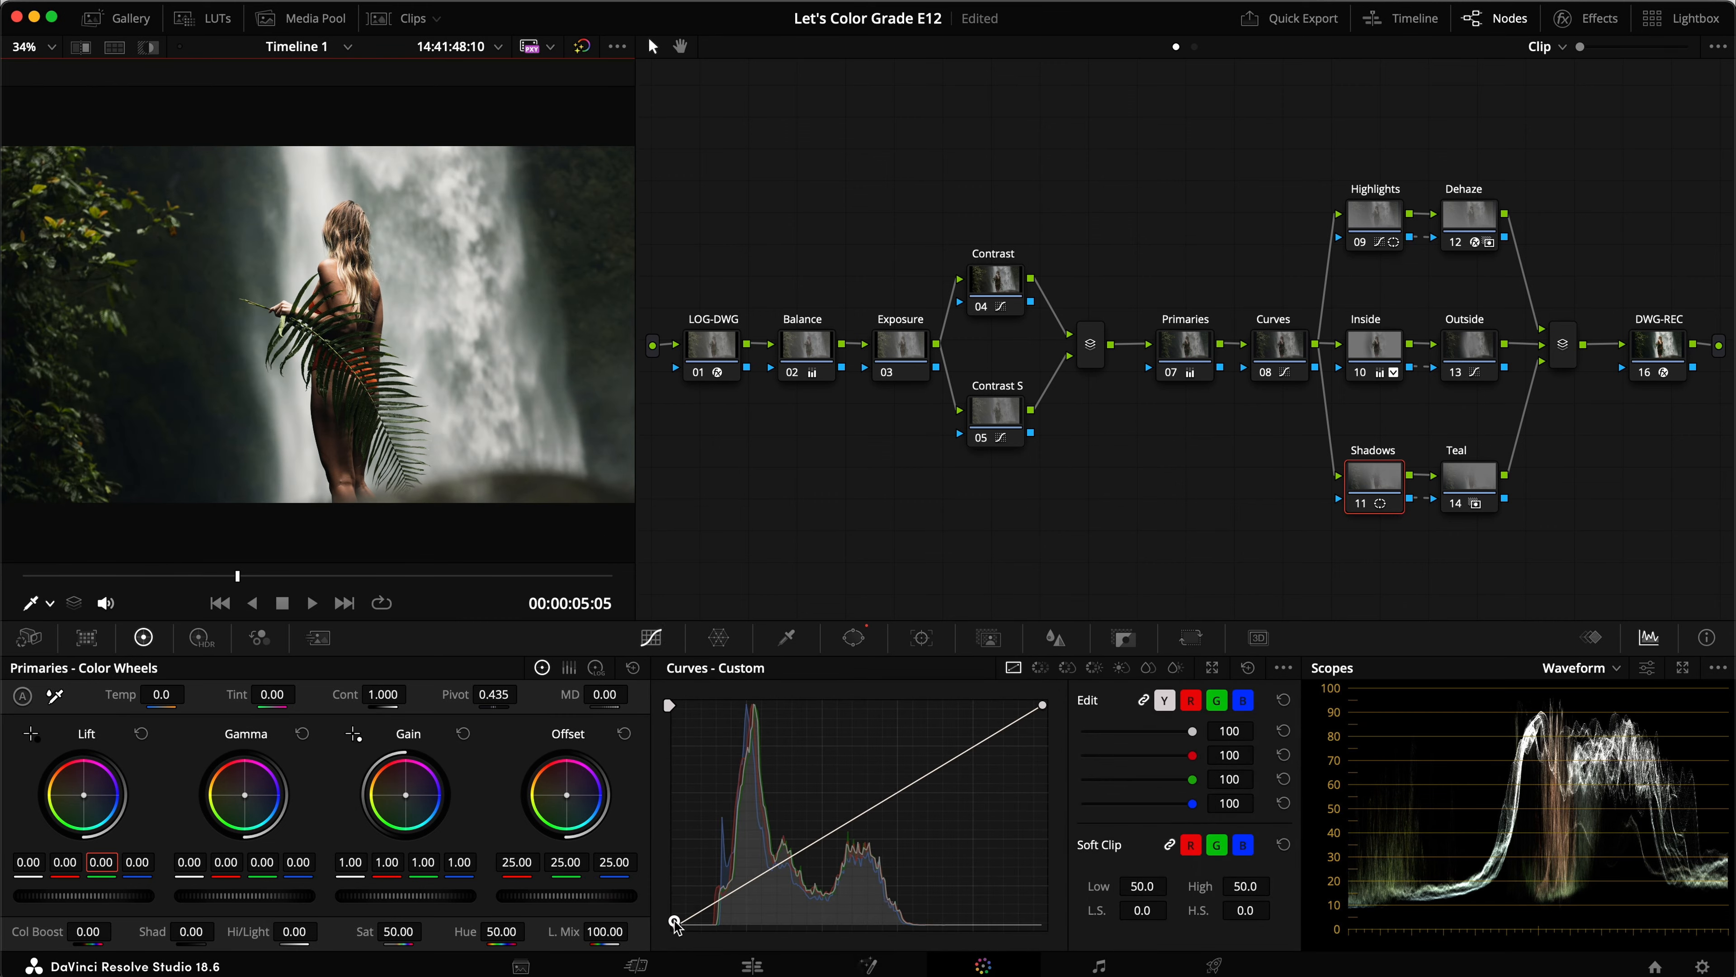
pyautogui.moveTo(674, 923); pyautogui.dragTo(675, 915)
pyautogui.moveTo(775, 862); pyautogui.dragTo(780, 870)
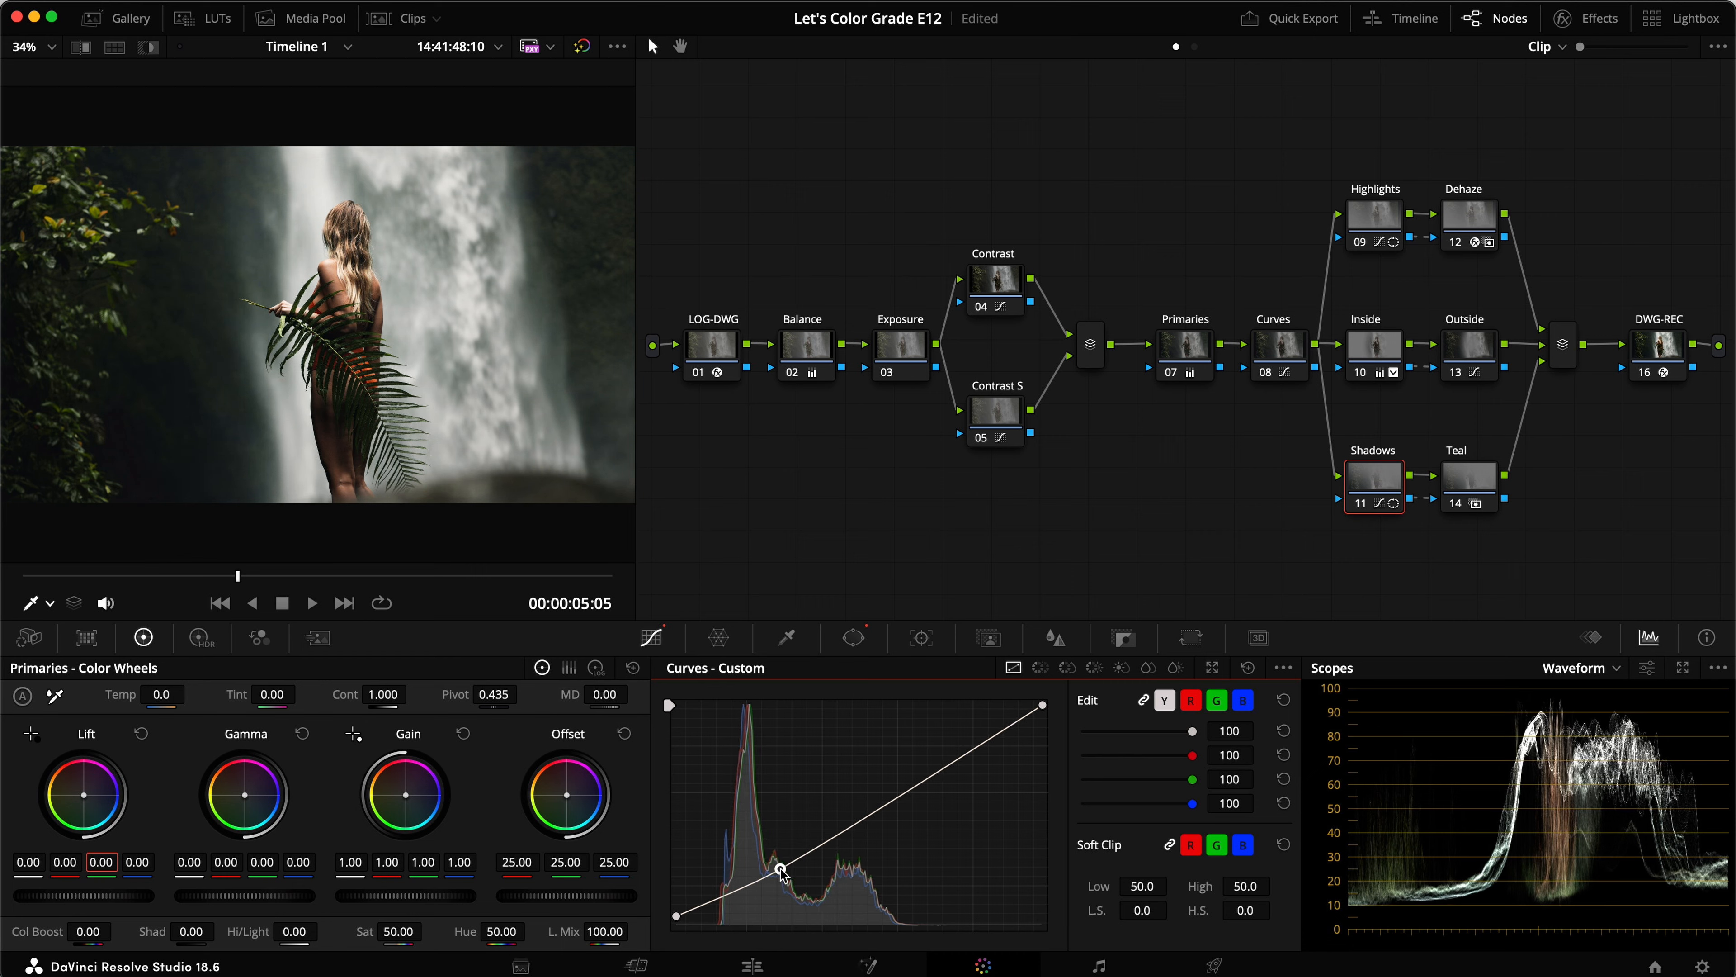
pyautogui.press('super+d')
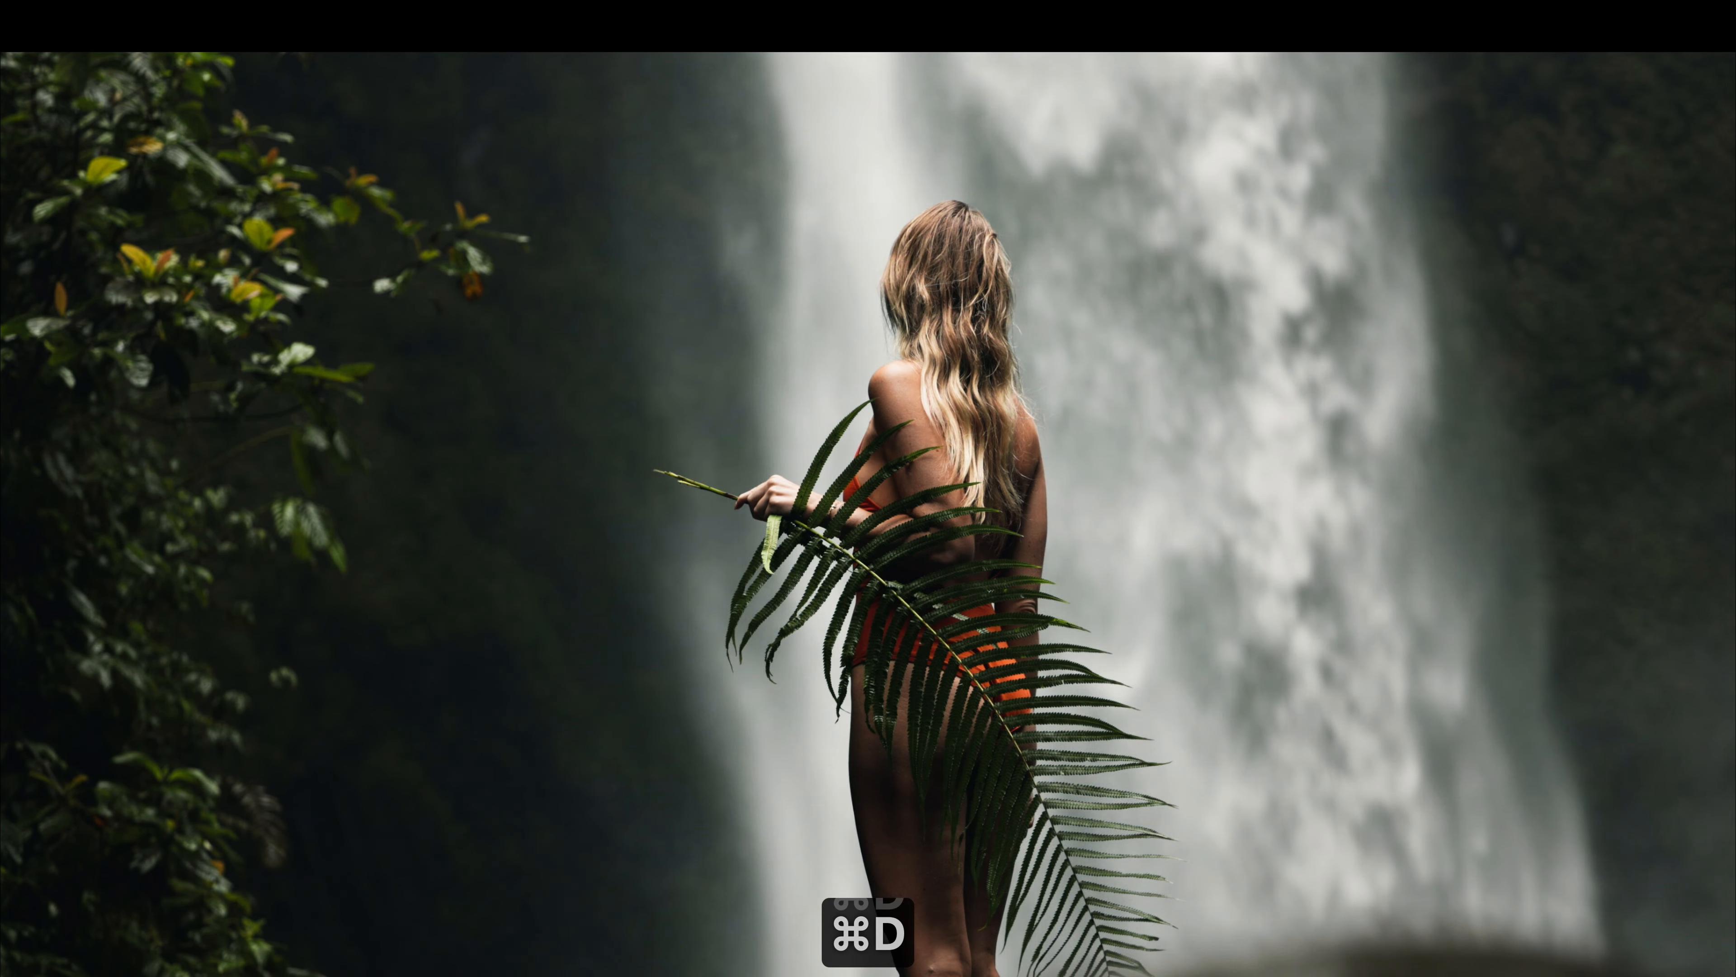
pyautogui.press('Escape')
# Return the Shadows curve's black point to zero, fine-tune its shadow point, compare the node off and on, and save the project
pyautogui.moveTo(669, 918); pyautogui.dragTo(673, 941)
pyautogui.moveTo(782, 875); pyautogui.dragTo(782, 869)
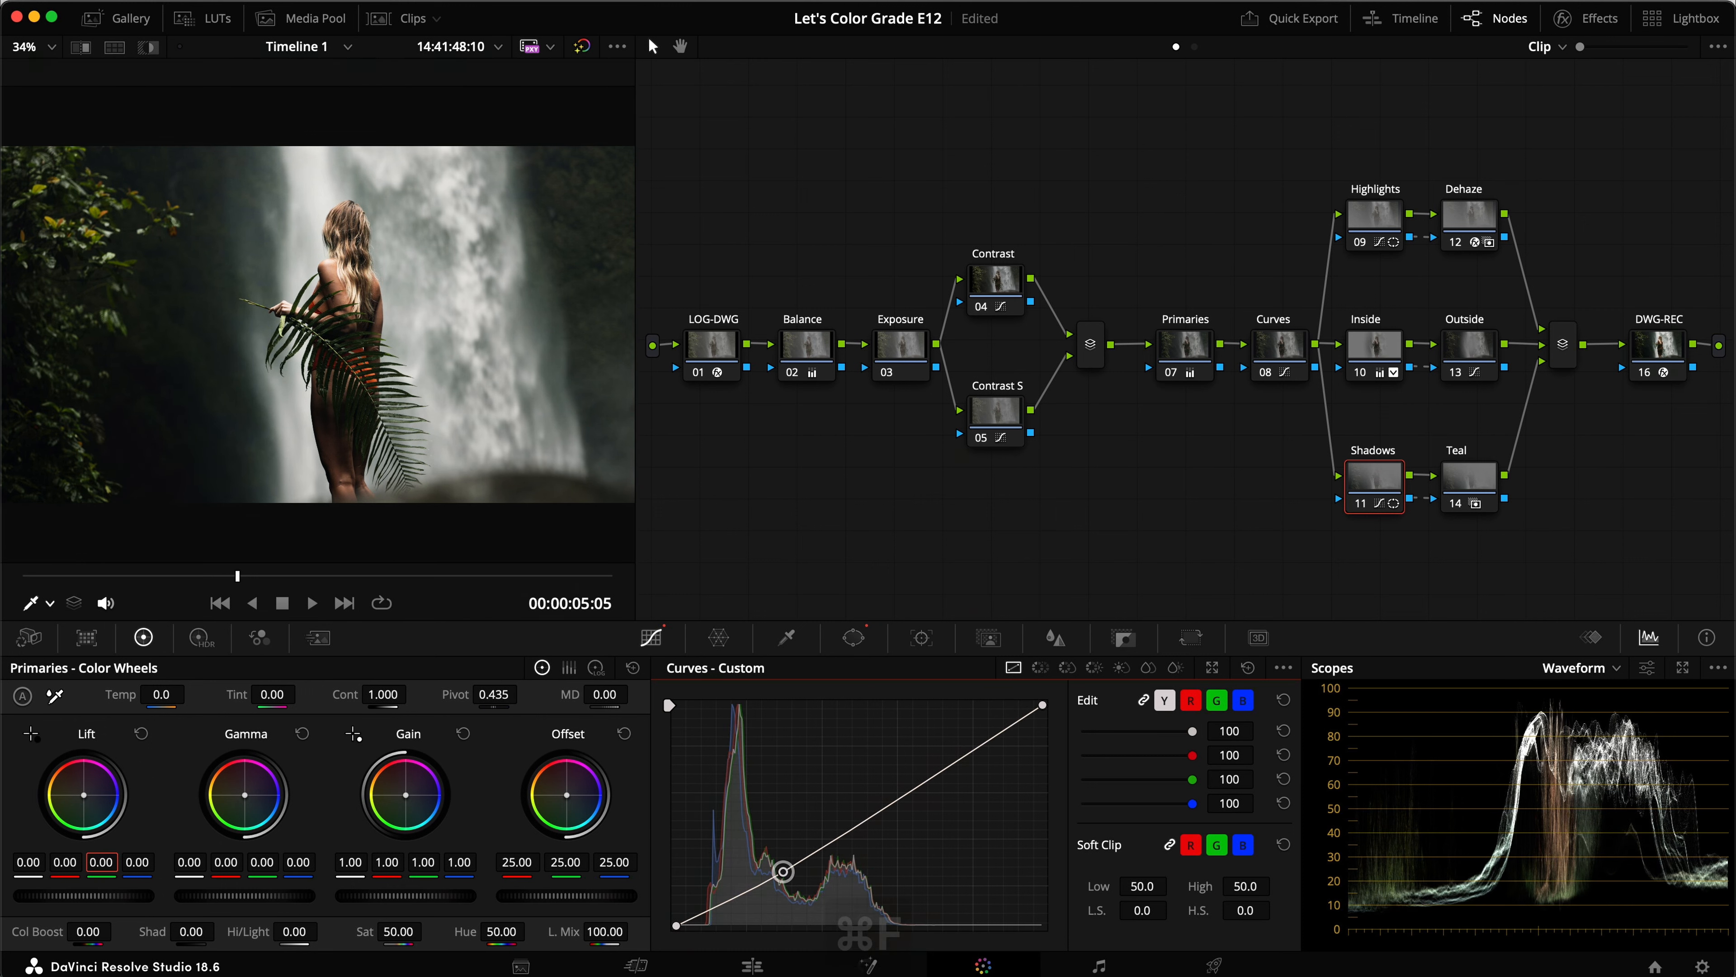
pyautogui.press('super+d')
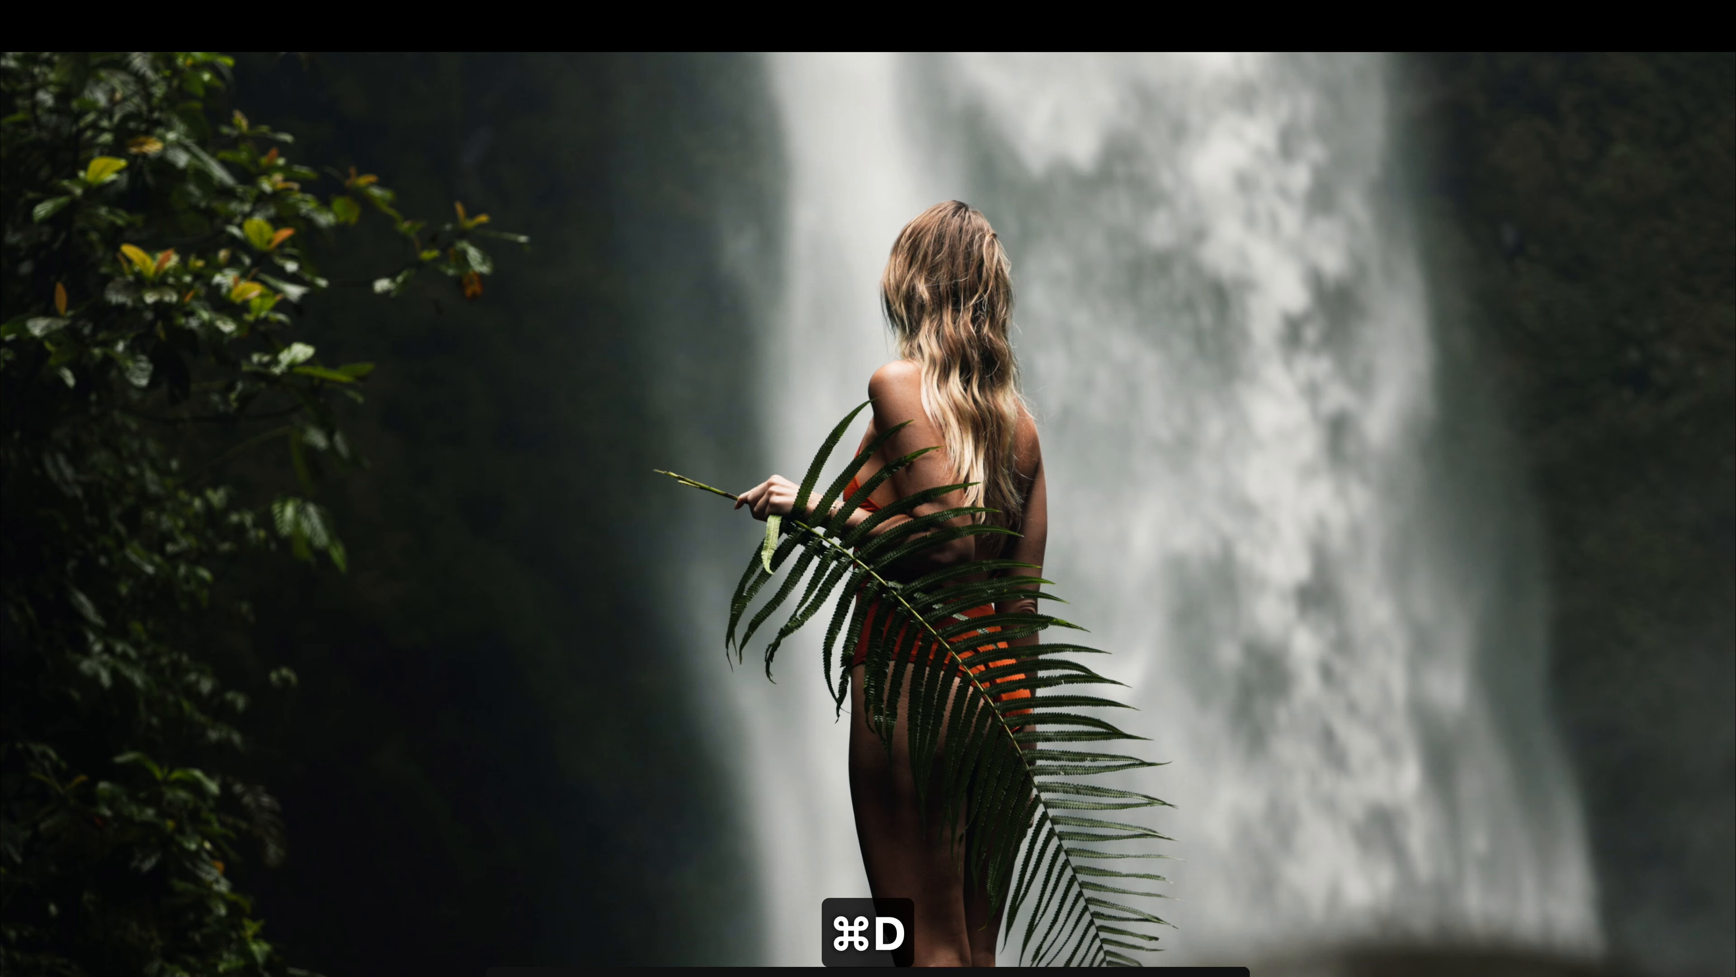
pyautogui.press('Escape')
pyautogui.press('super+s')
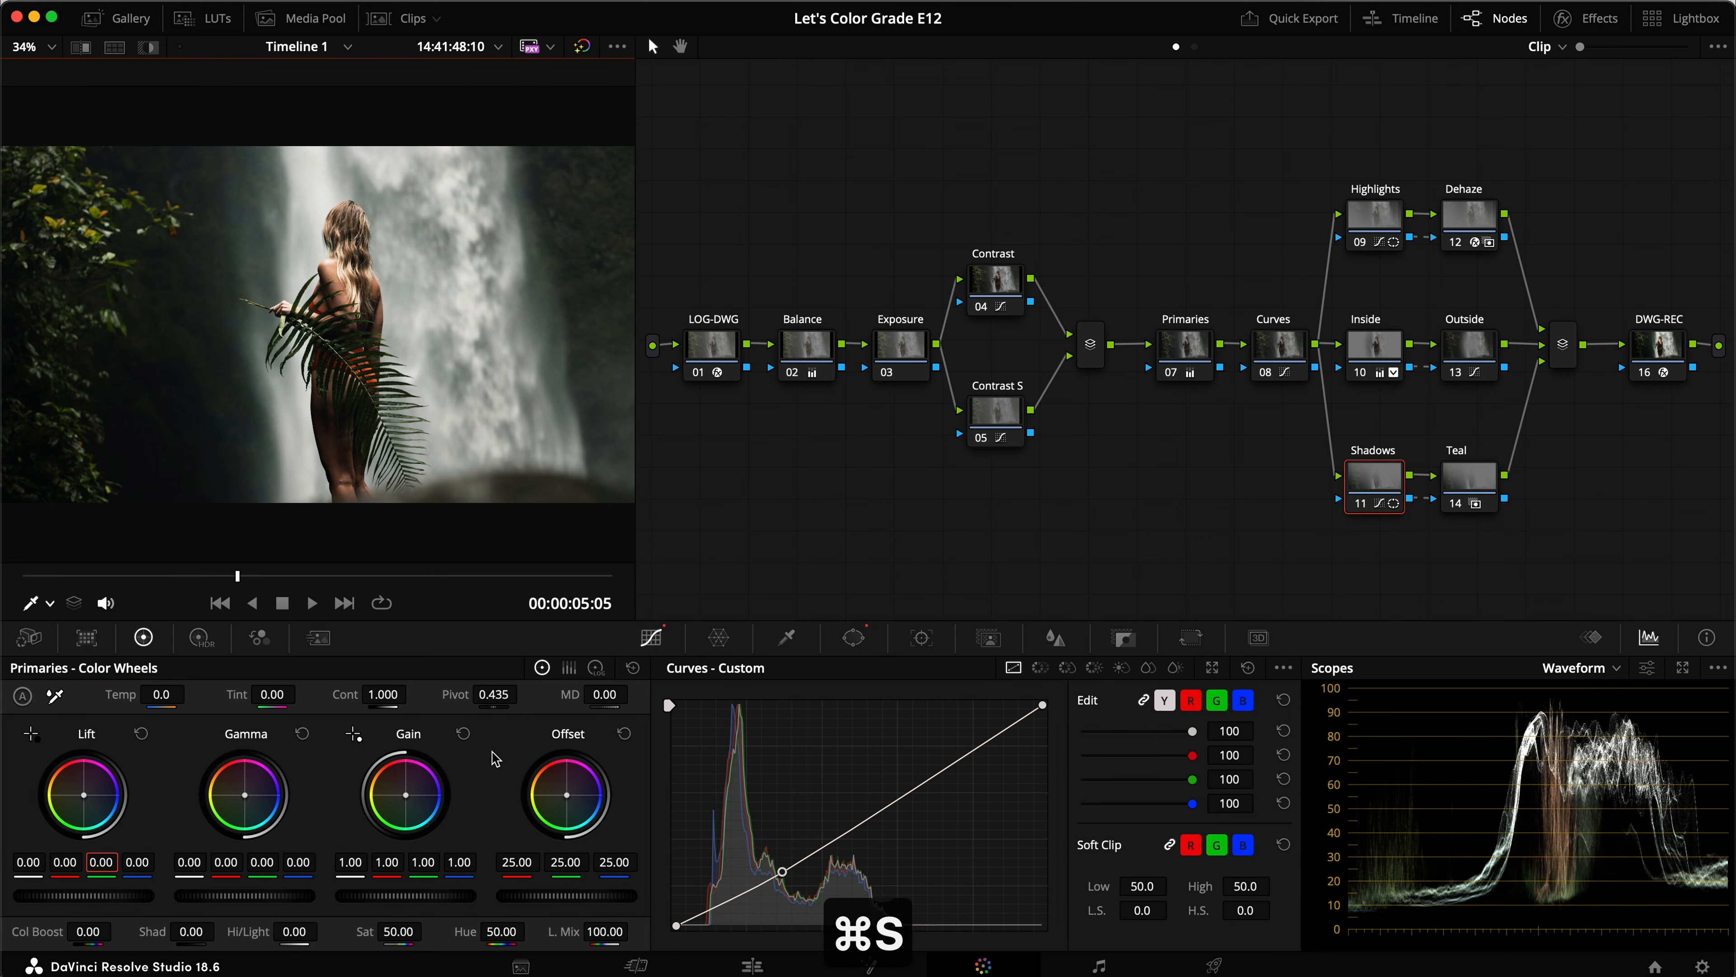
pyautogui.press('super+d')
pyautogui.press('super+d')
pyautogui.press('super+s')
# Preview the Teal node's affected area in the highlight view and show the Vectorscope in a separate scopes window
pyautogui.click(1470, 482)
pyautogui.hotkey('shift', 'h')
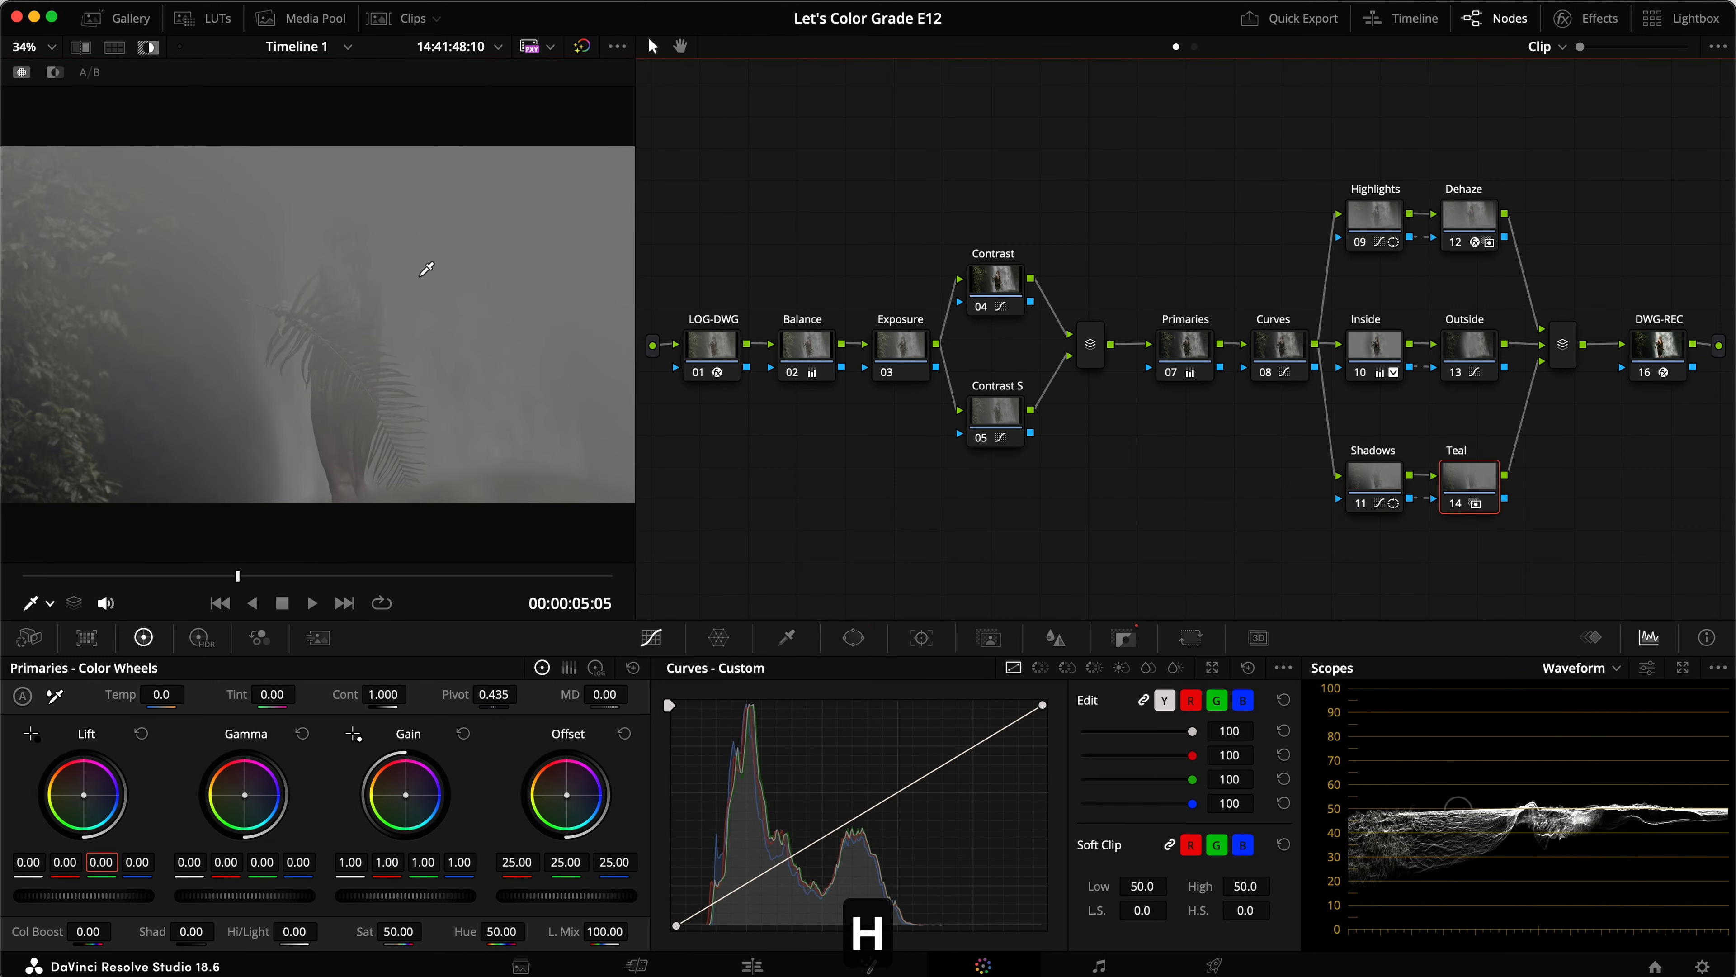
pyautogui.hotkey('shift', 'h')
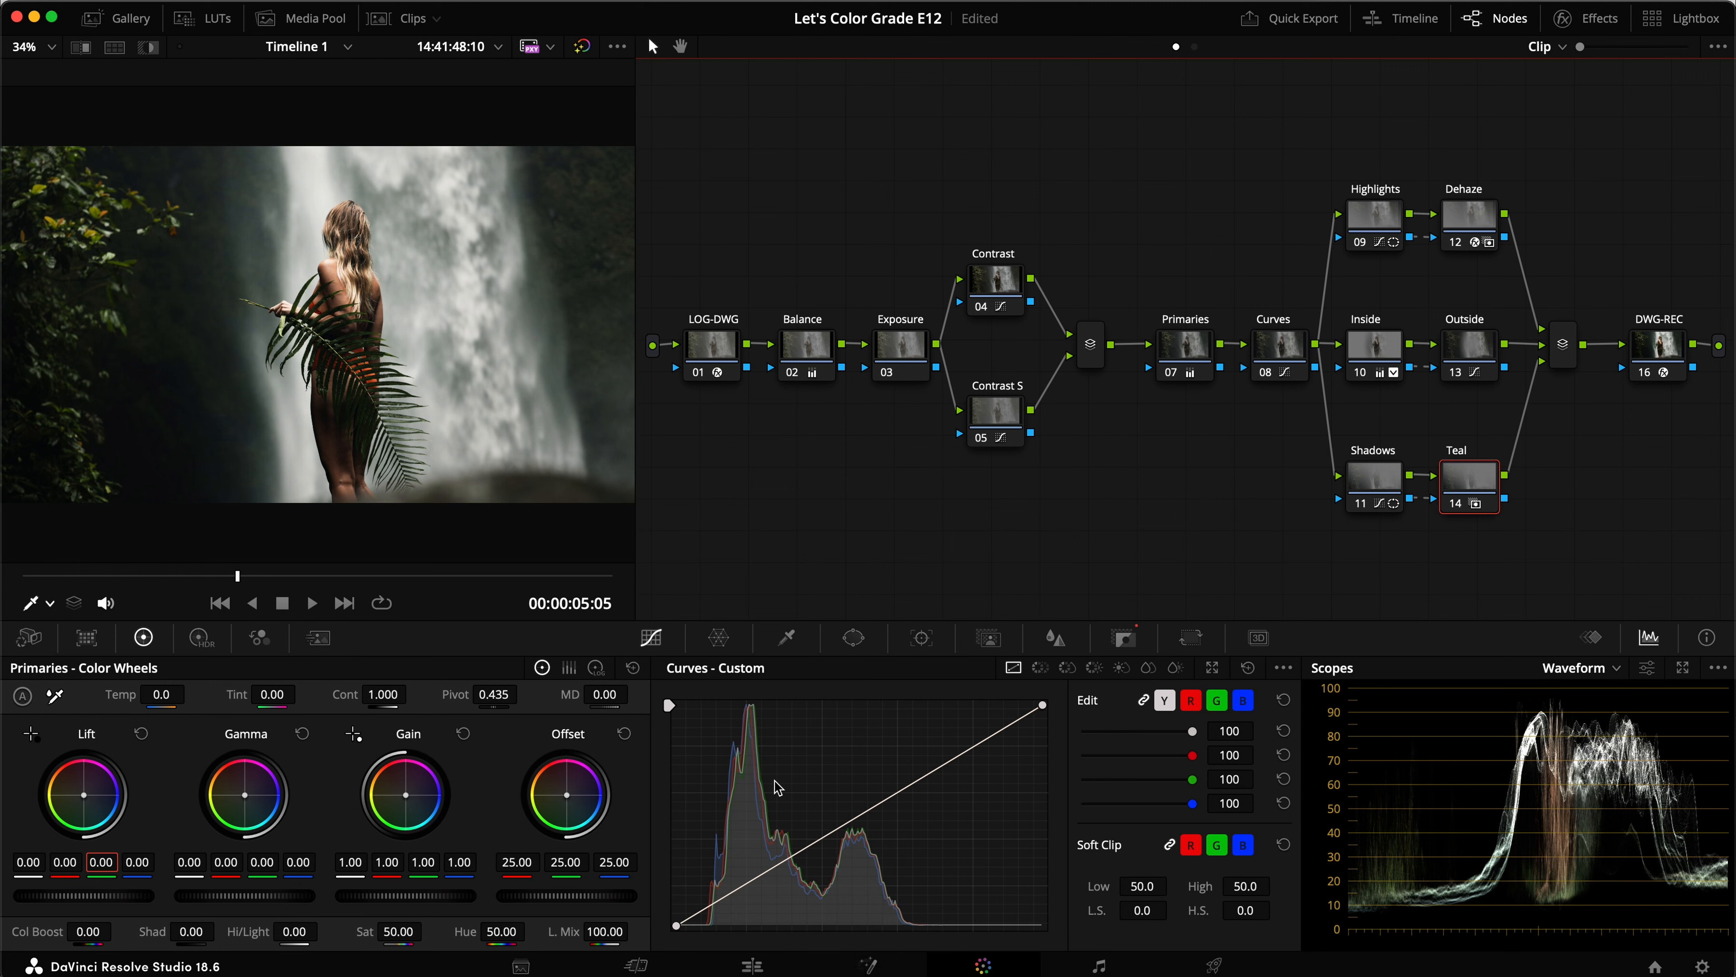
pyautogui.click(1574, 667)
pyautogui.click(1601, 730)
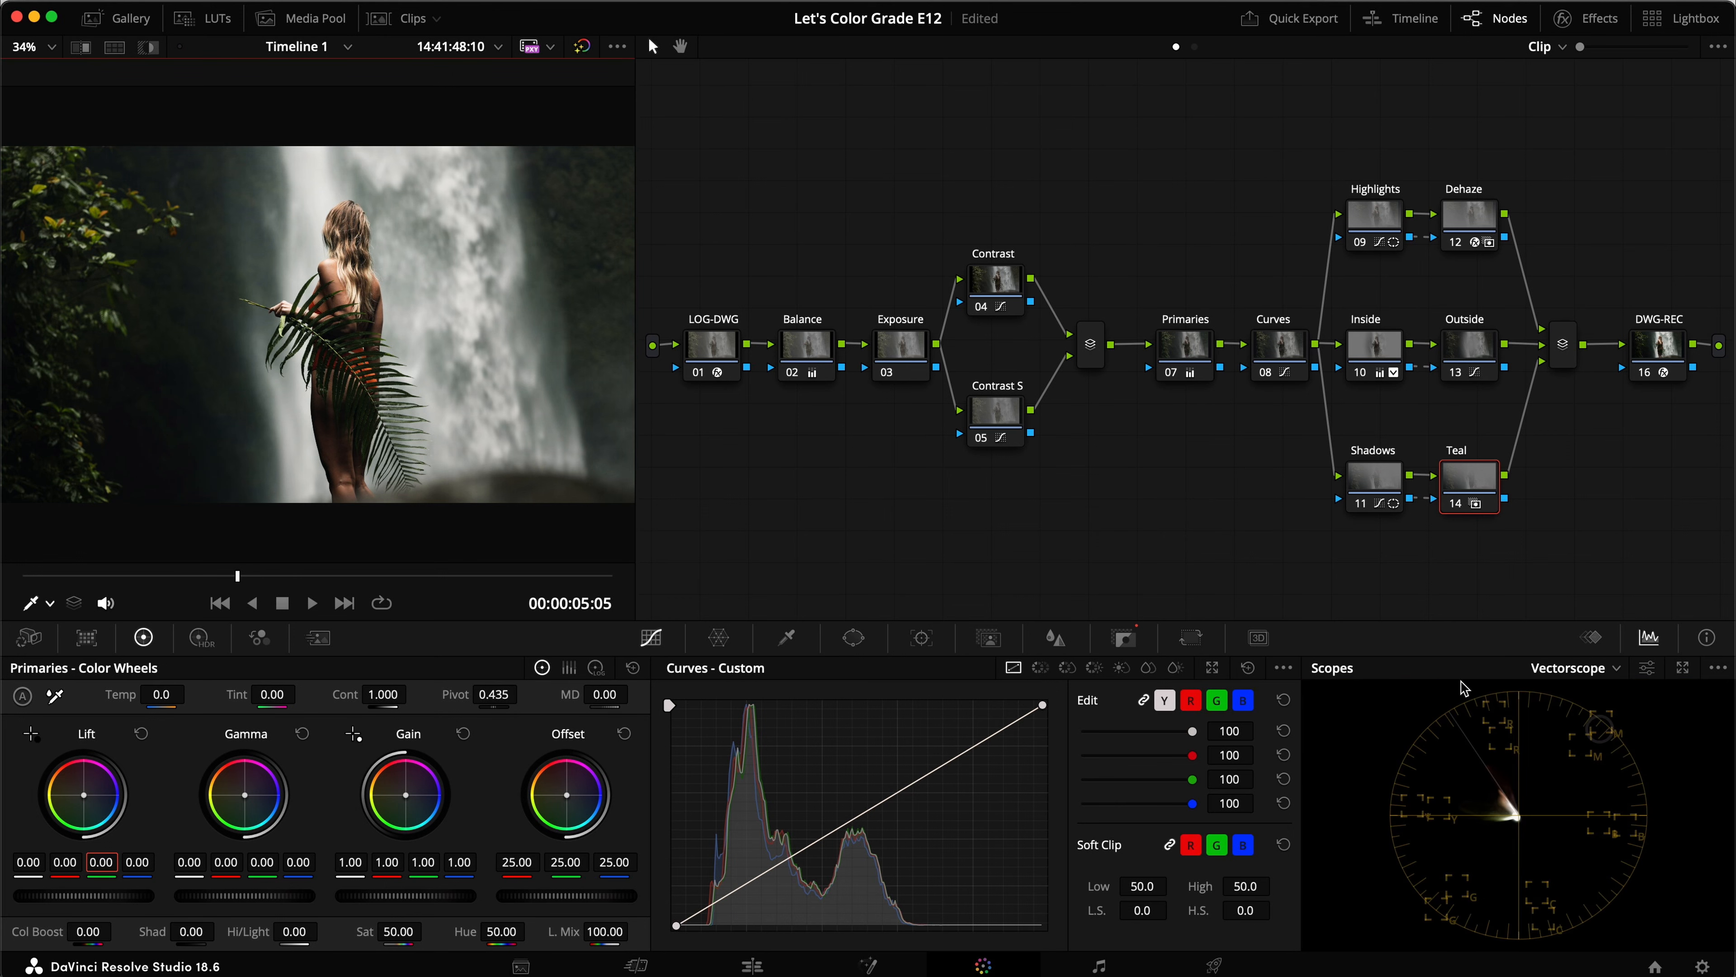
pyautogui.press('super+shift+w')
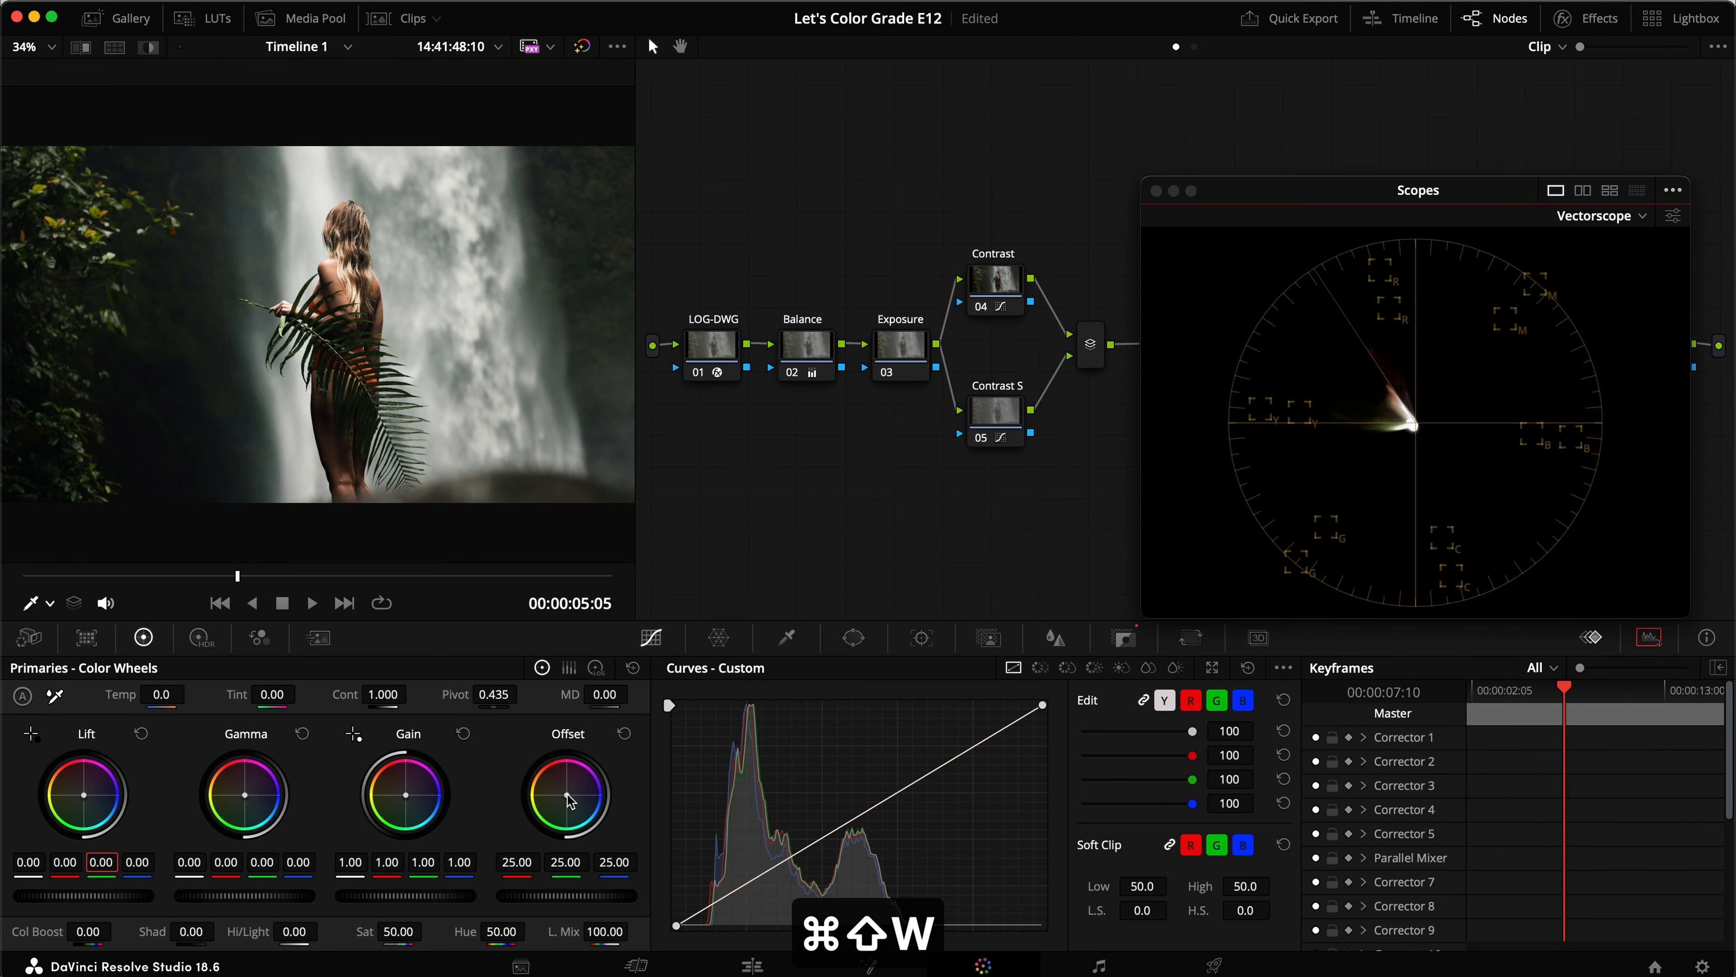
# Shift the Teal node's Offset towards teal at 23.74, 25.02 and 25.68, compare in full screen, and save the project
pyautogui.moveTo(569, 800); pyautogui.dragTo(568, 798)
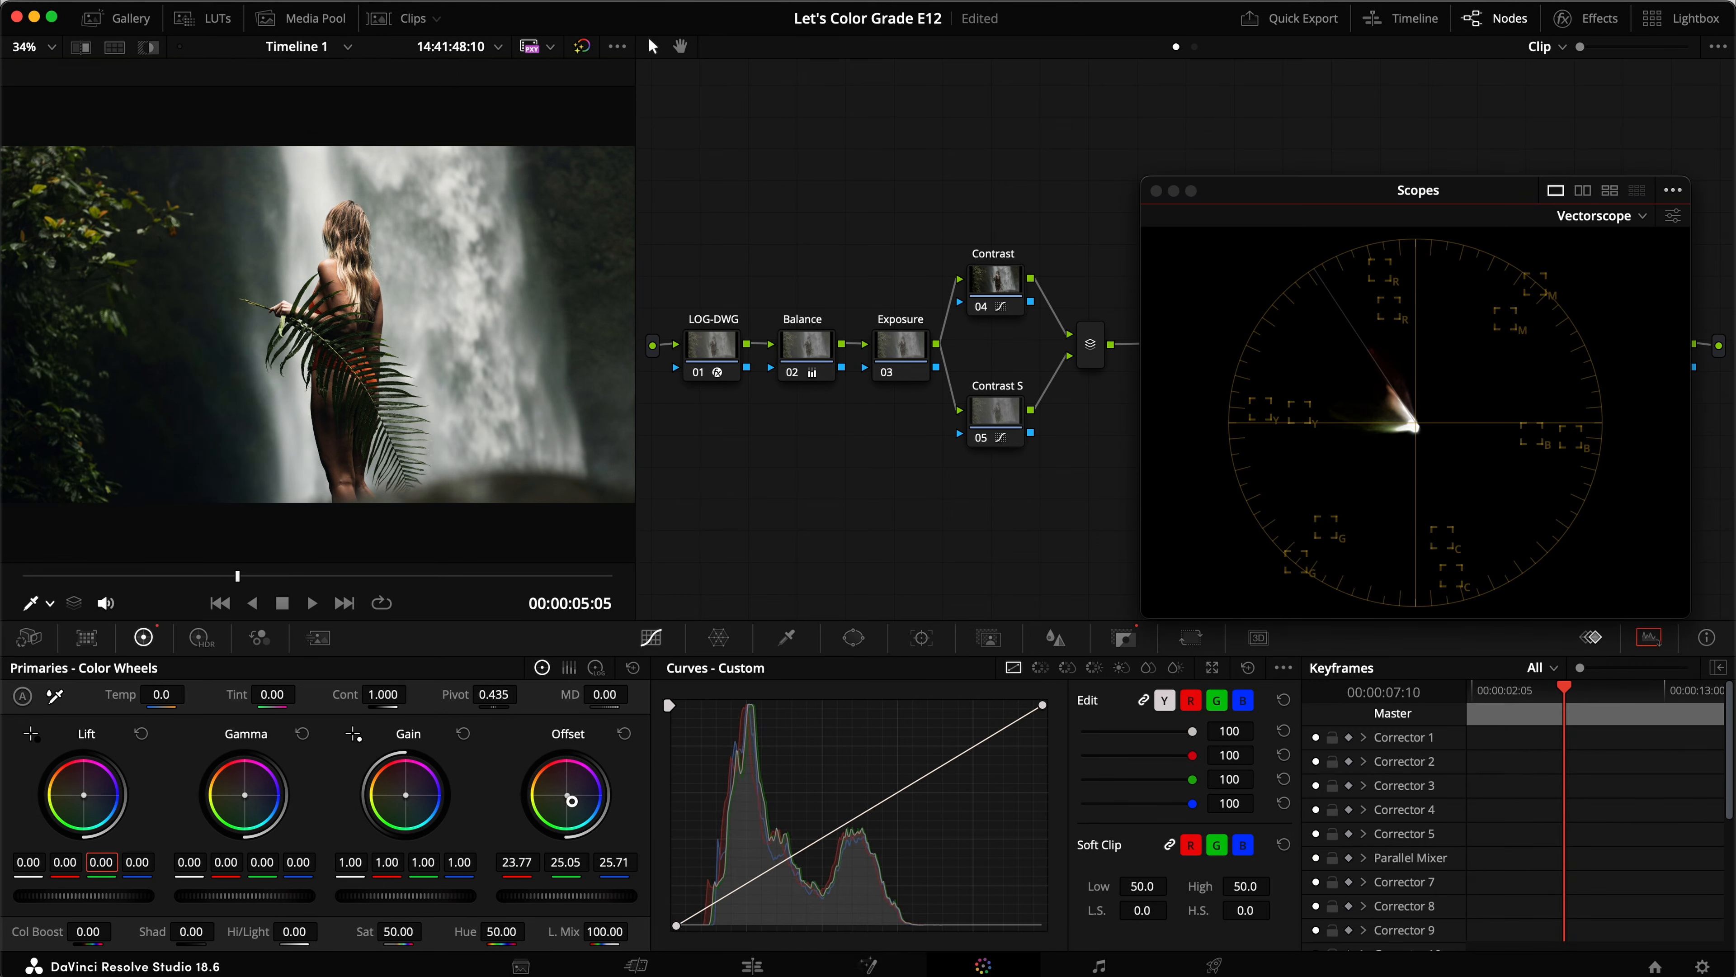
pyautogui.press('super+d')
pyautogui.press('super+f')
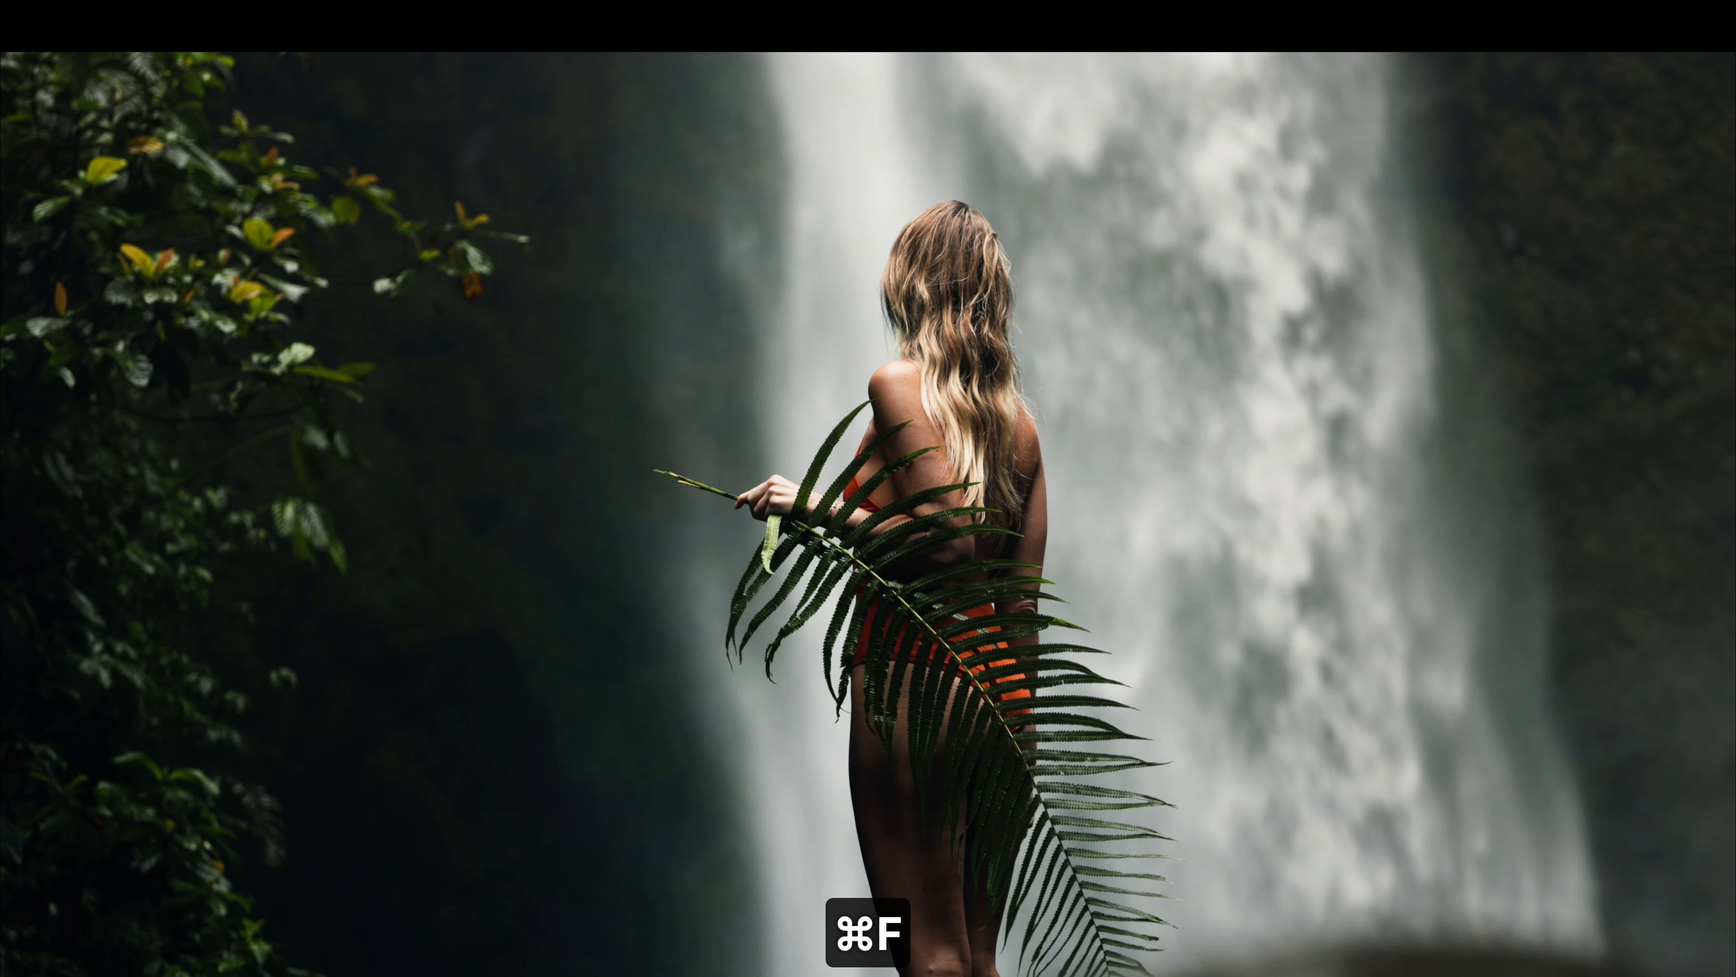
pyautogui.press('super+d')
pyautogui.press('Escape')
pyautogui.press('super+s')
pyautogui.click(1156, 192)
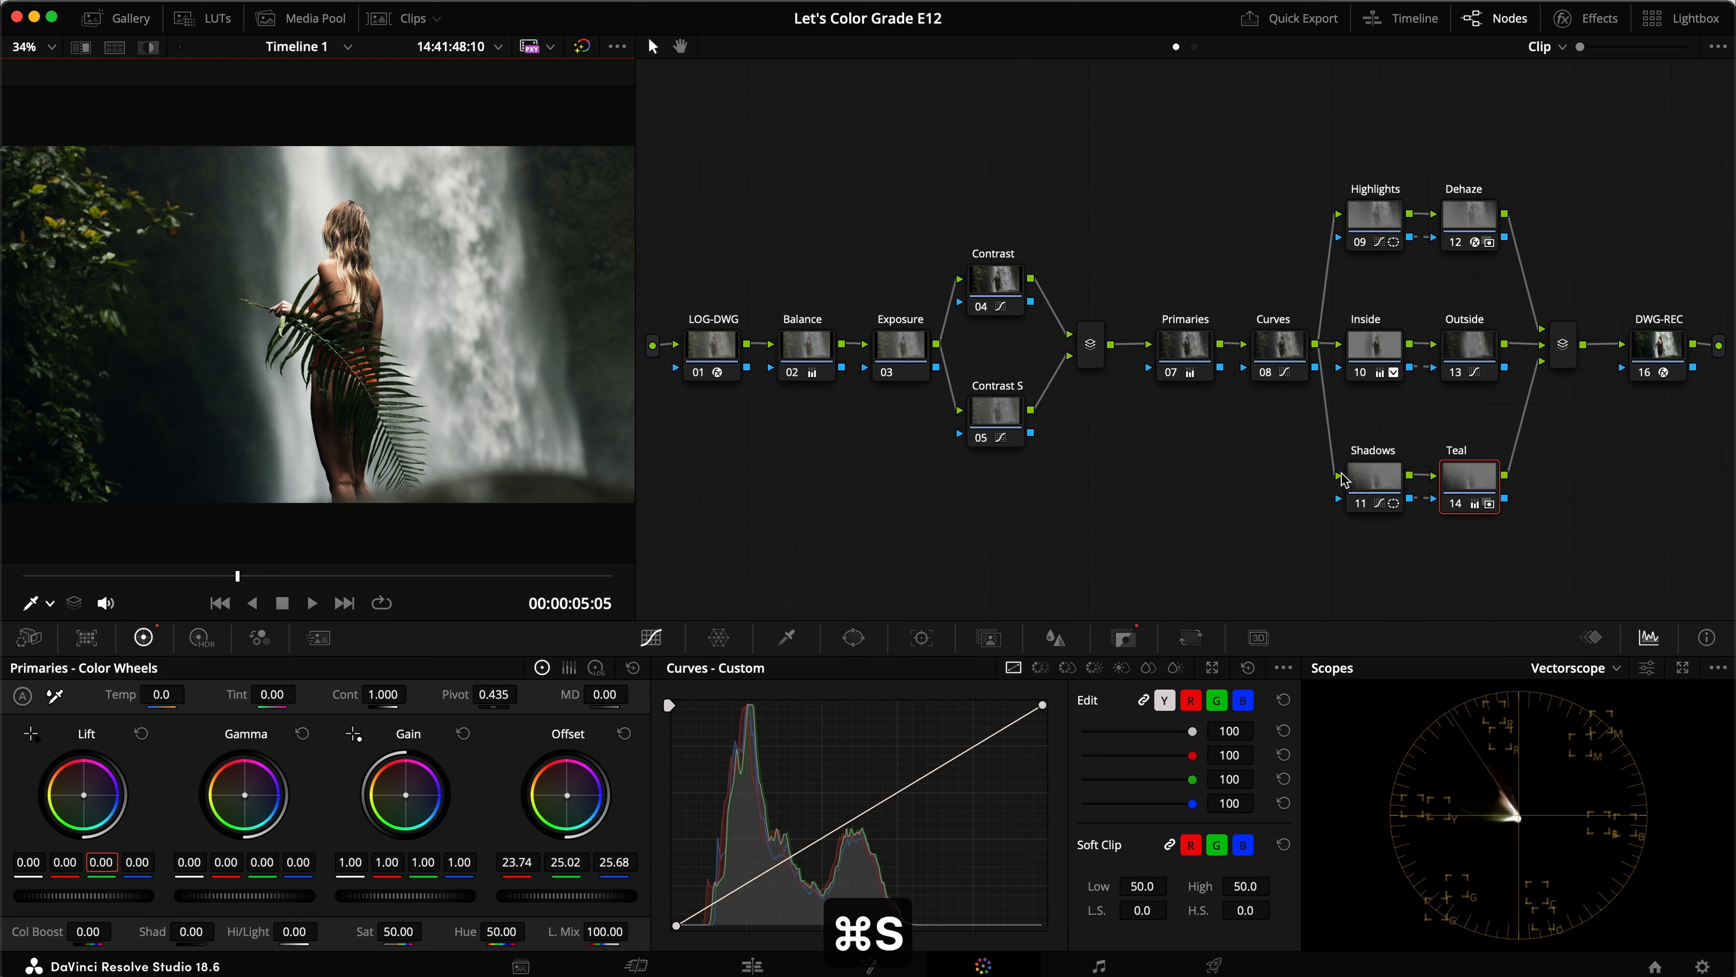
# Compare the shadow treatment off and on in full screen using the Shadows node, and save the project
pyautogui.press('super+f')
pyautogui.press('super+d')
pyautogui.press('Escape')
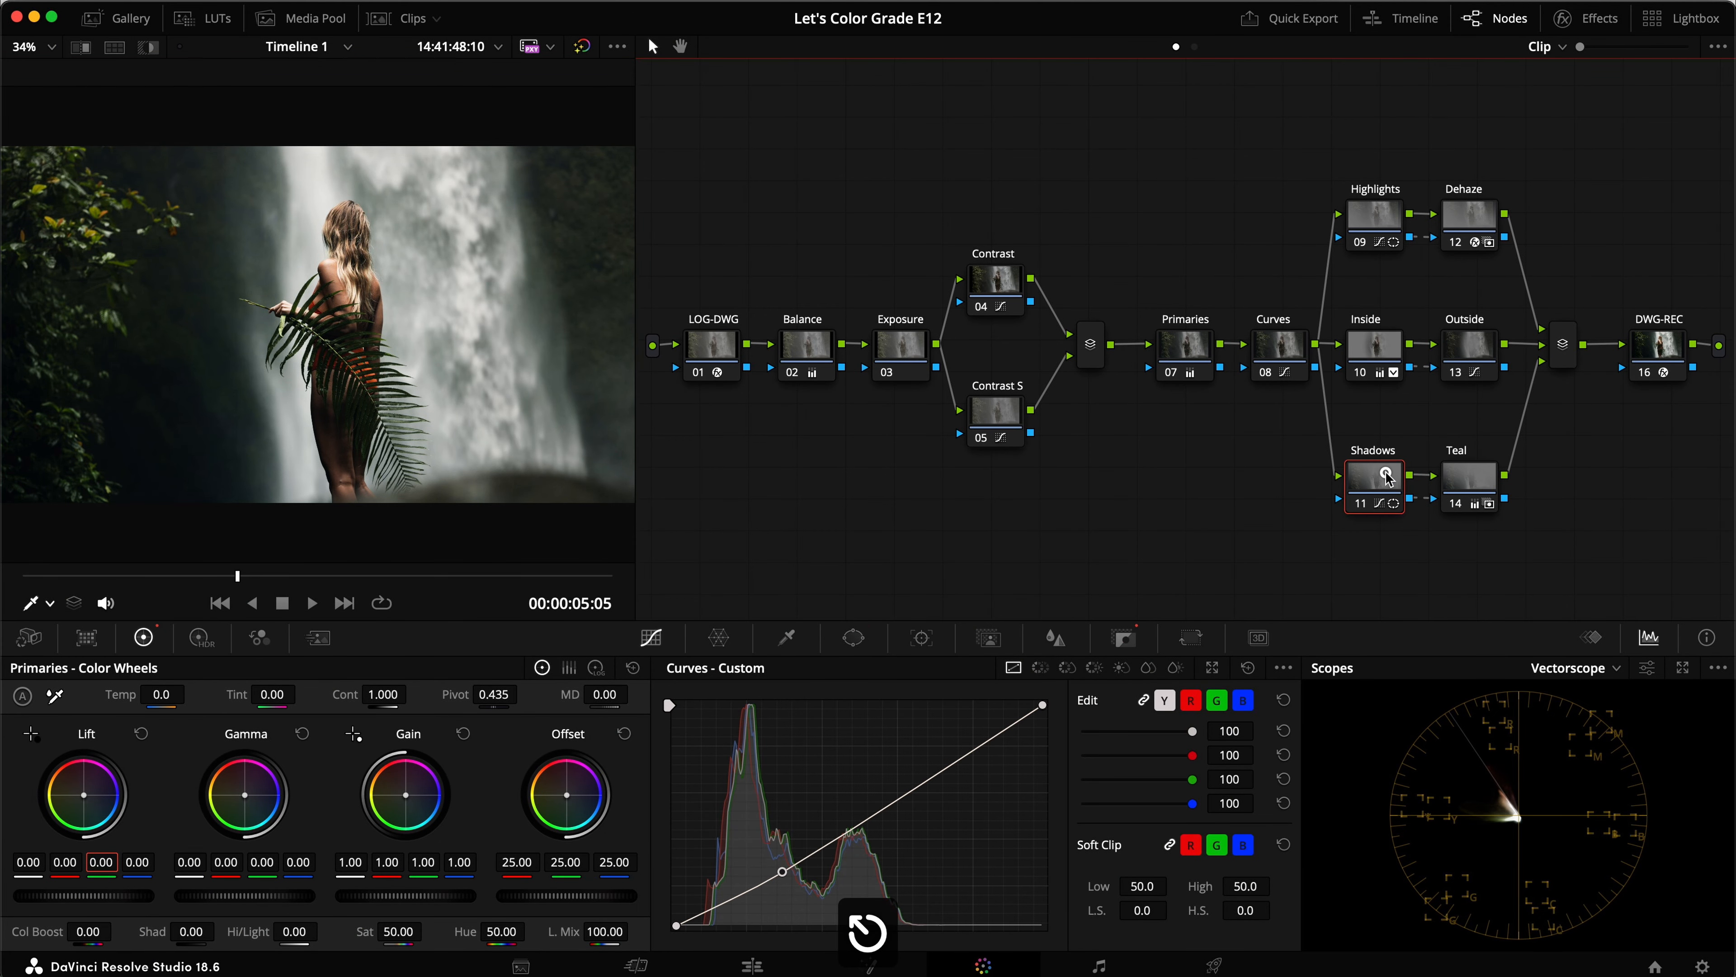
pyautogui.press('super+f')
pyautogui.press('super+d')
pyautogui.press('super+d')
pyautogui.press('Escape')
pyautogui.press('super+s')
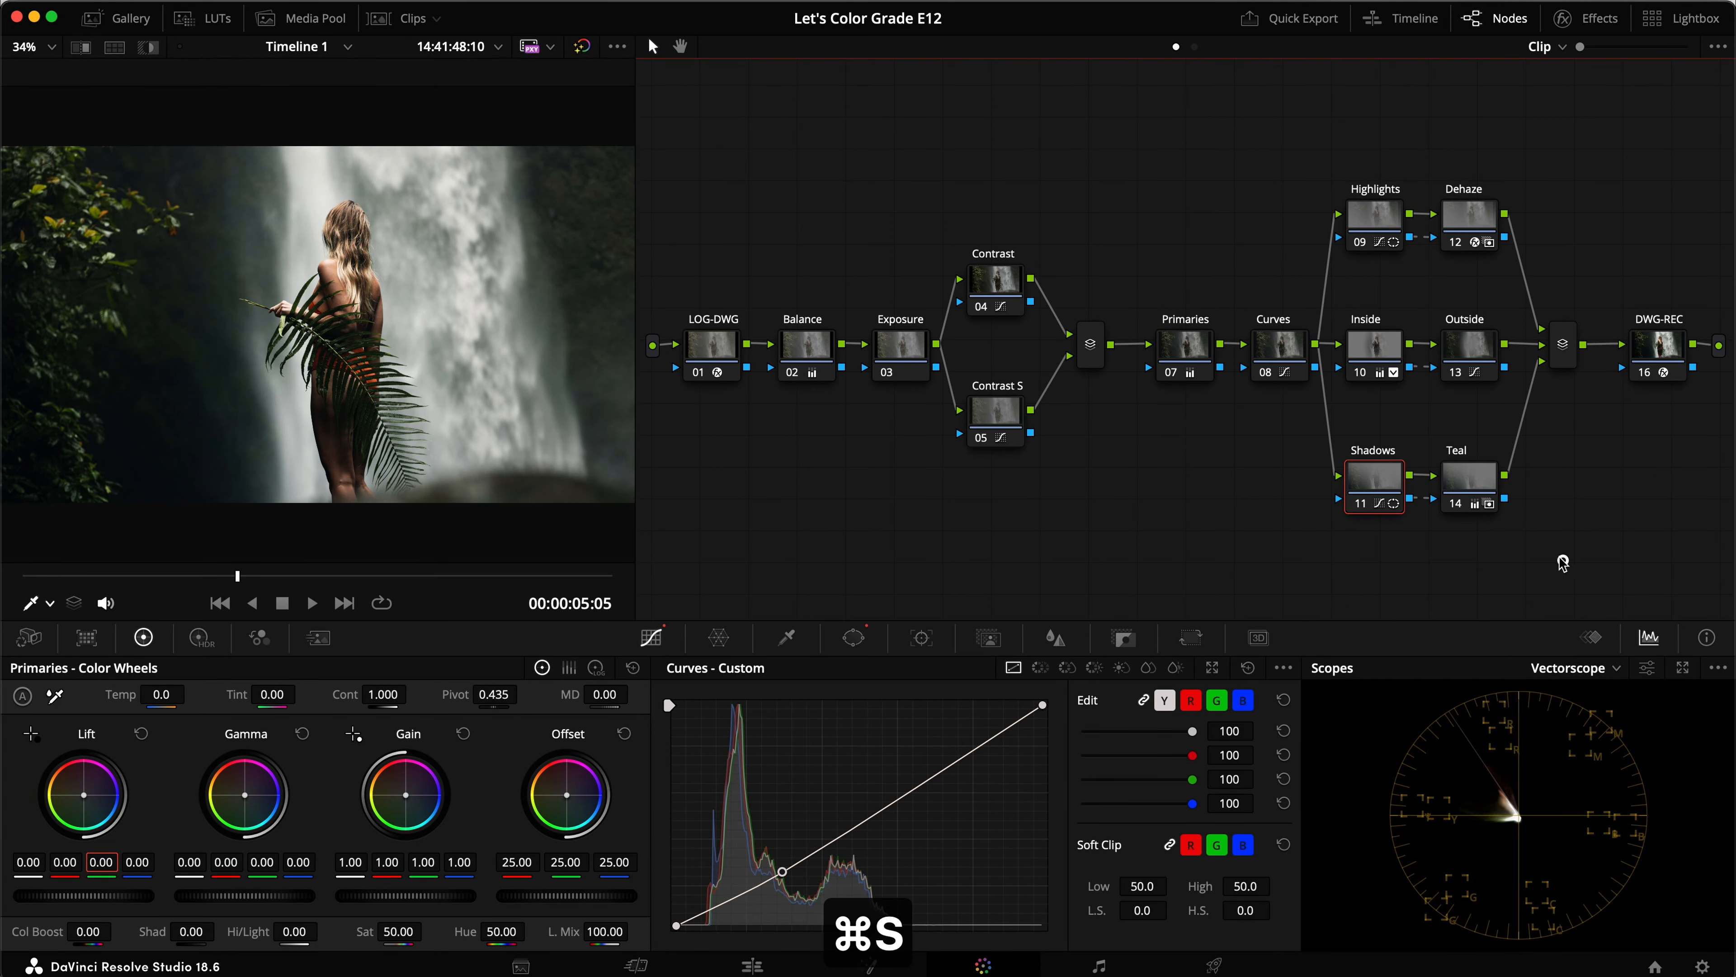
pyautogui.press('super+f')
pyautogui.press('super+d')
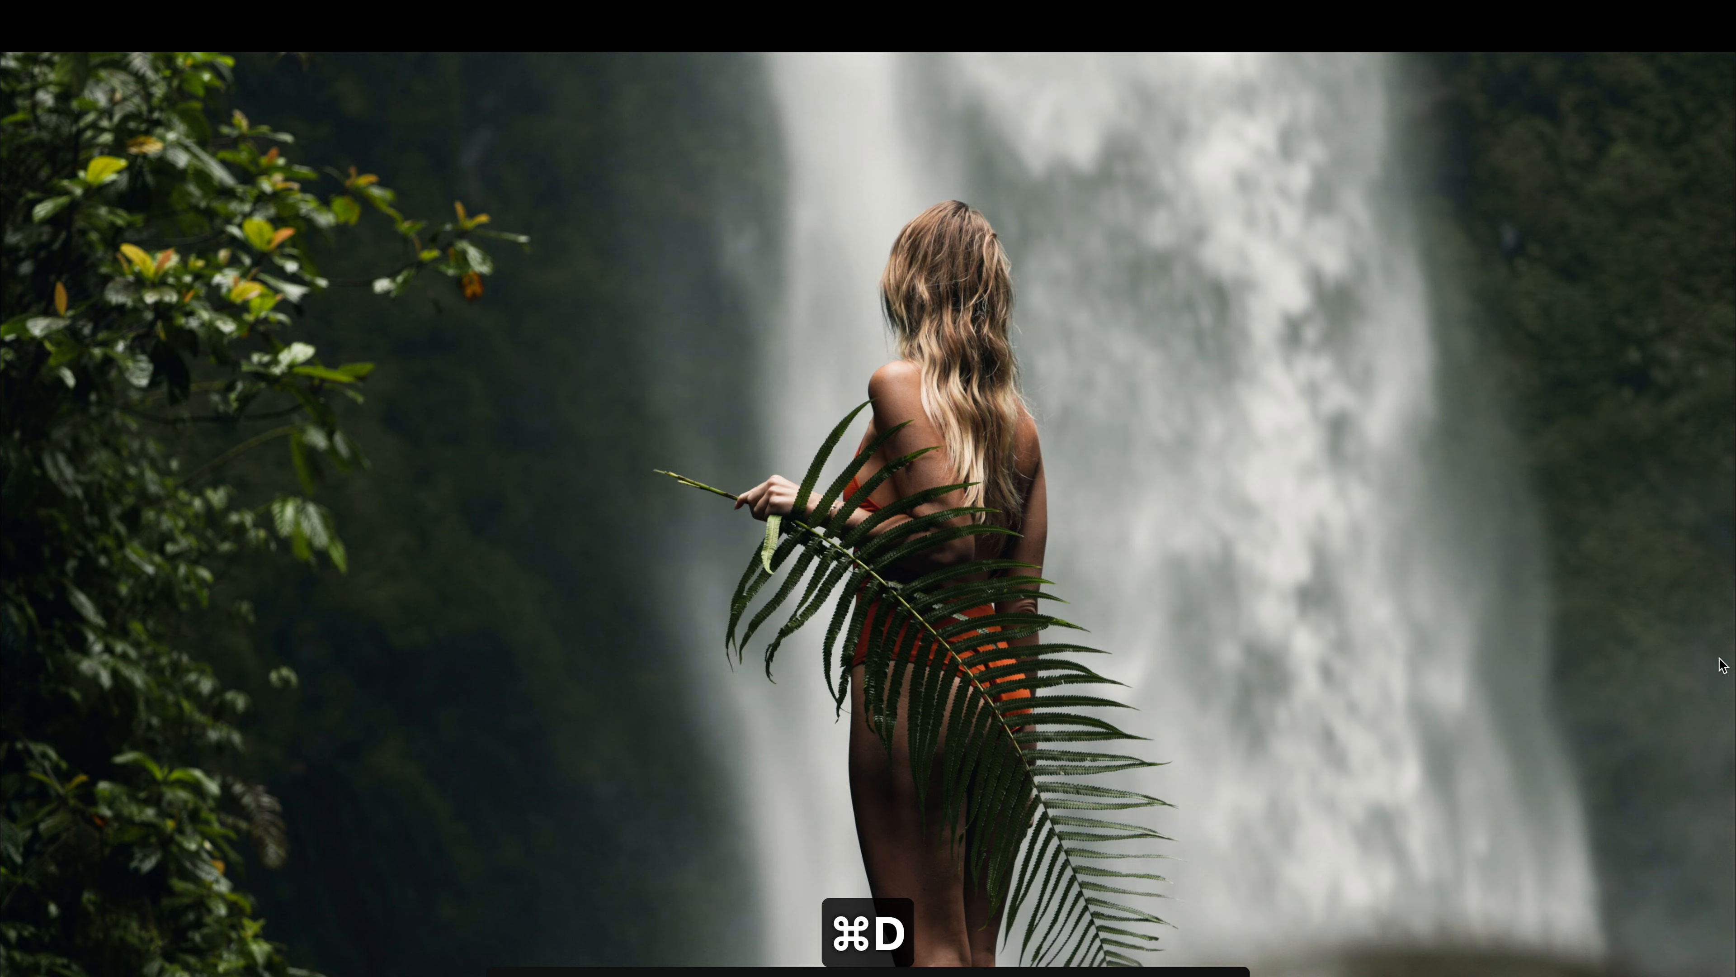
pyautogui.press('super+d')
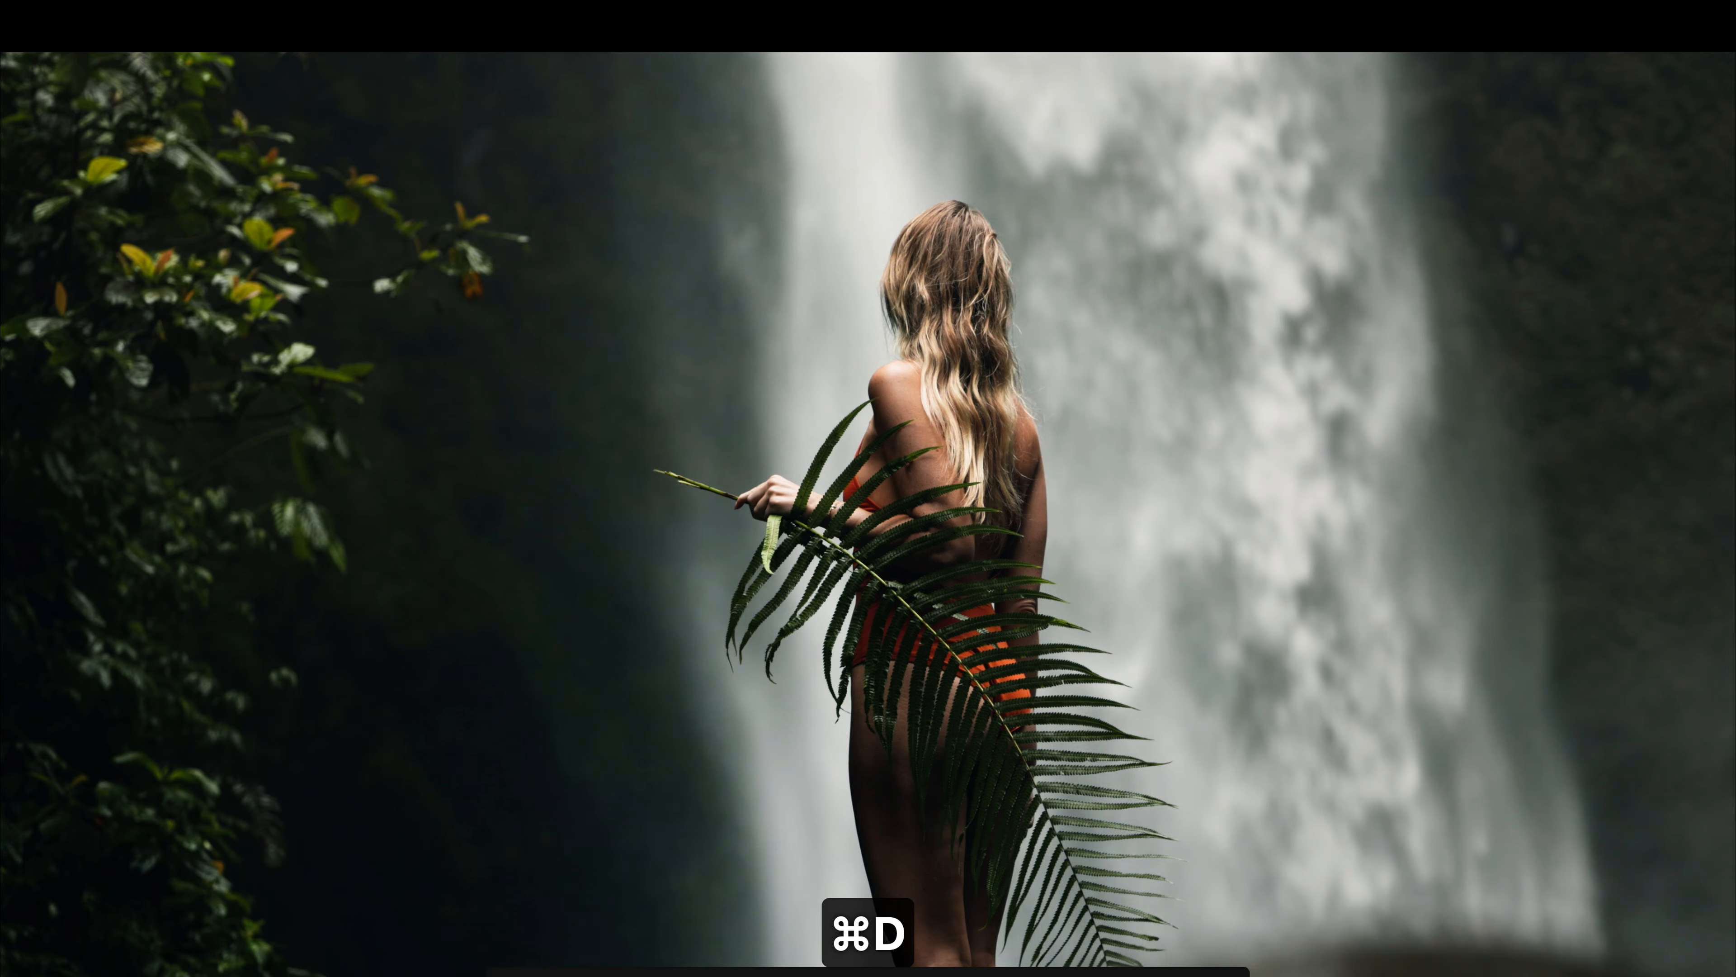
pyautogui.press('super+f')
pyautogui.press('super+s')
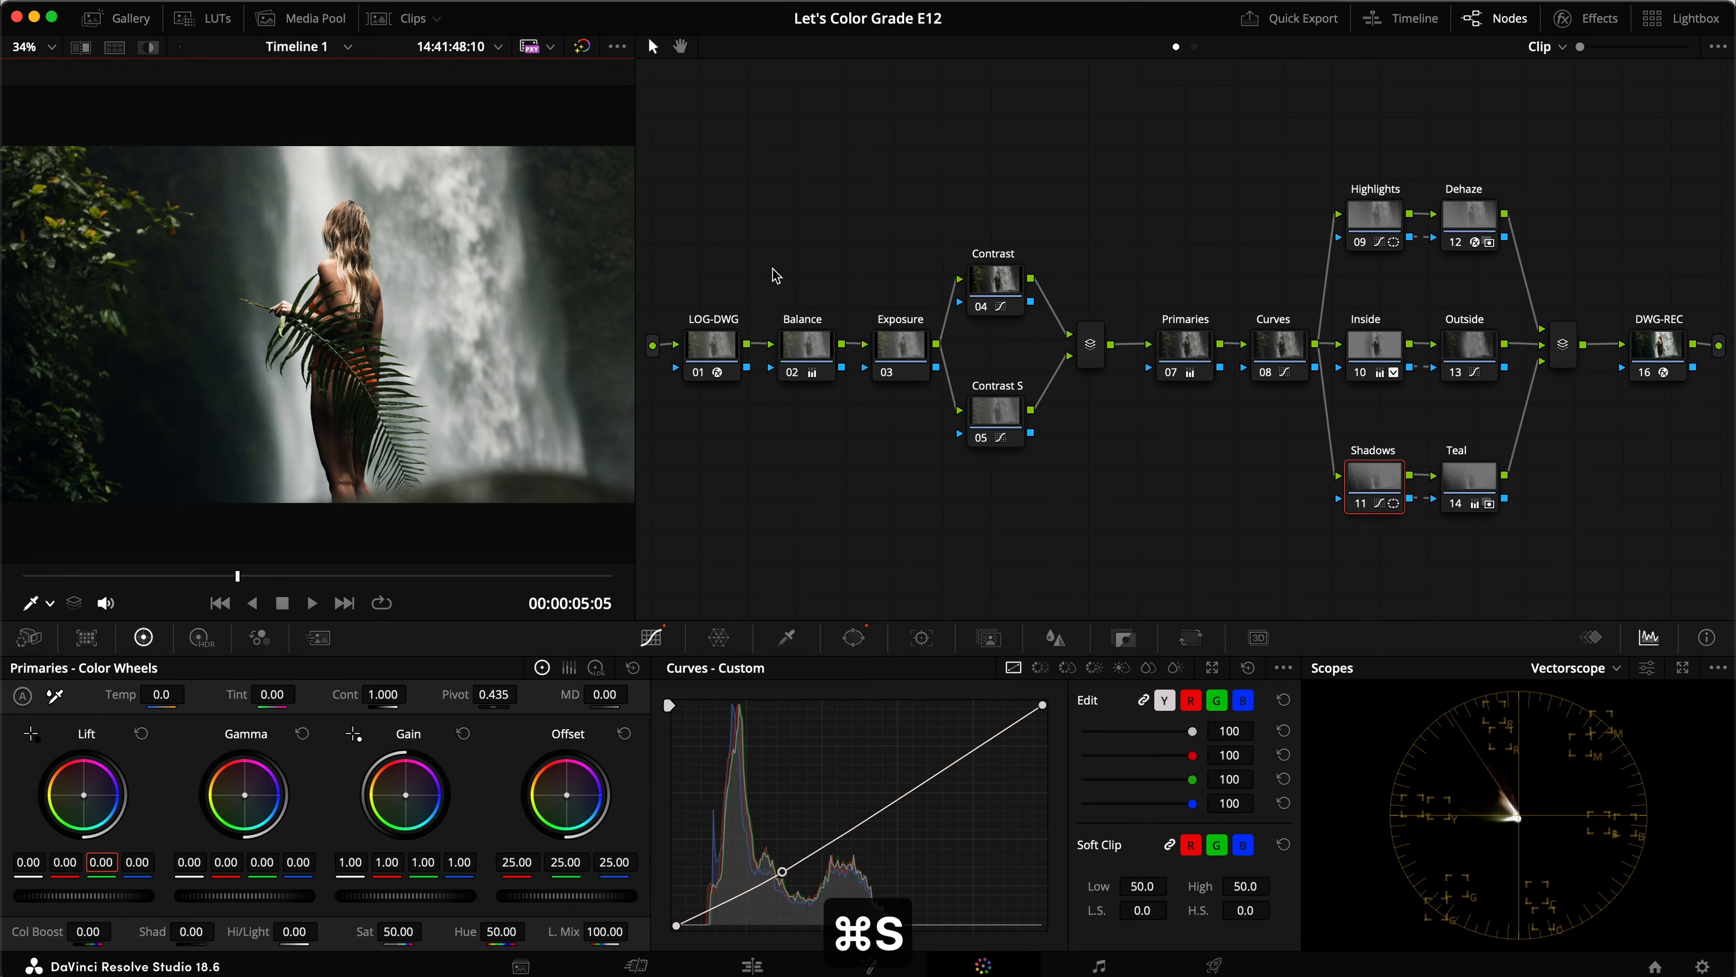
# Switch the scope to Waveform, set the Exposure node's Hi/Light to -10.00, compare in full screen, and save the project
pyautogui.click(902, 359)
pyautogui.click(1549, 674)
pyautogui.click(1566, 714)
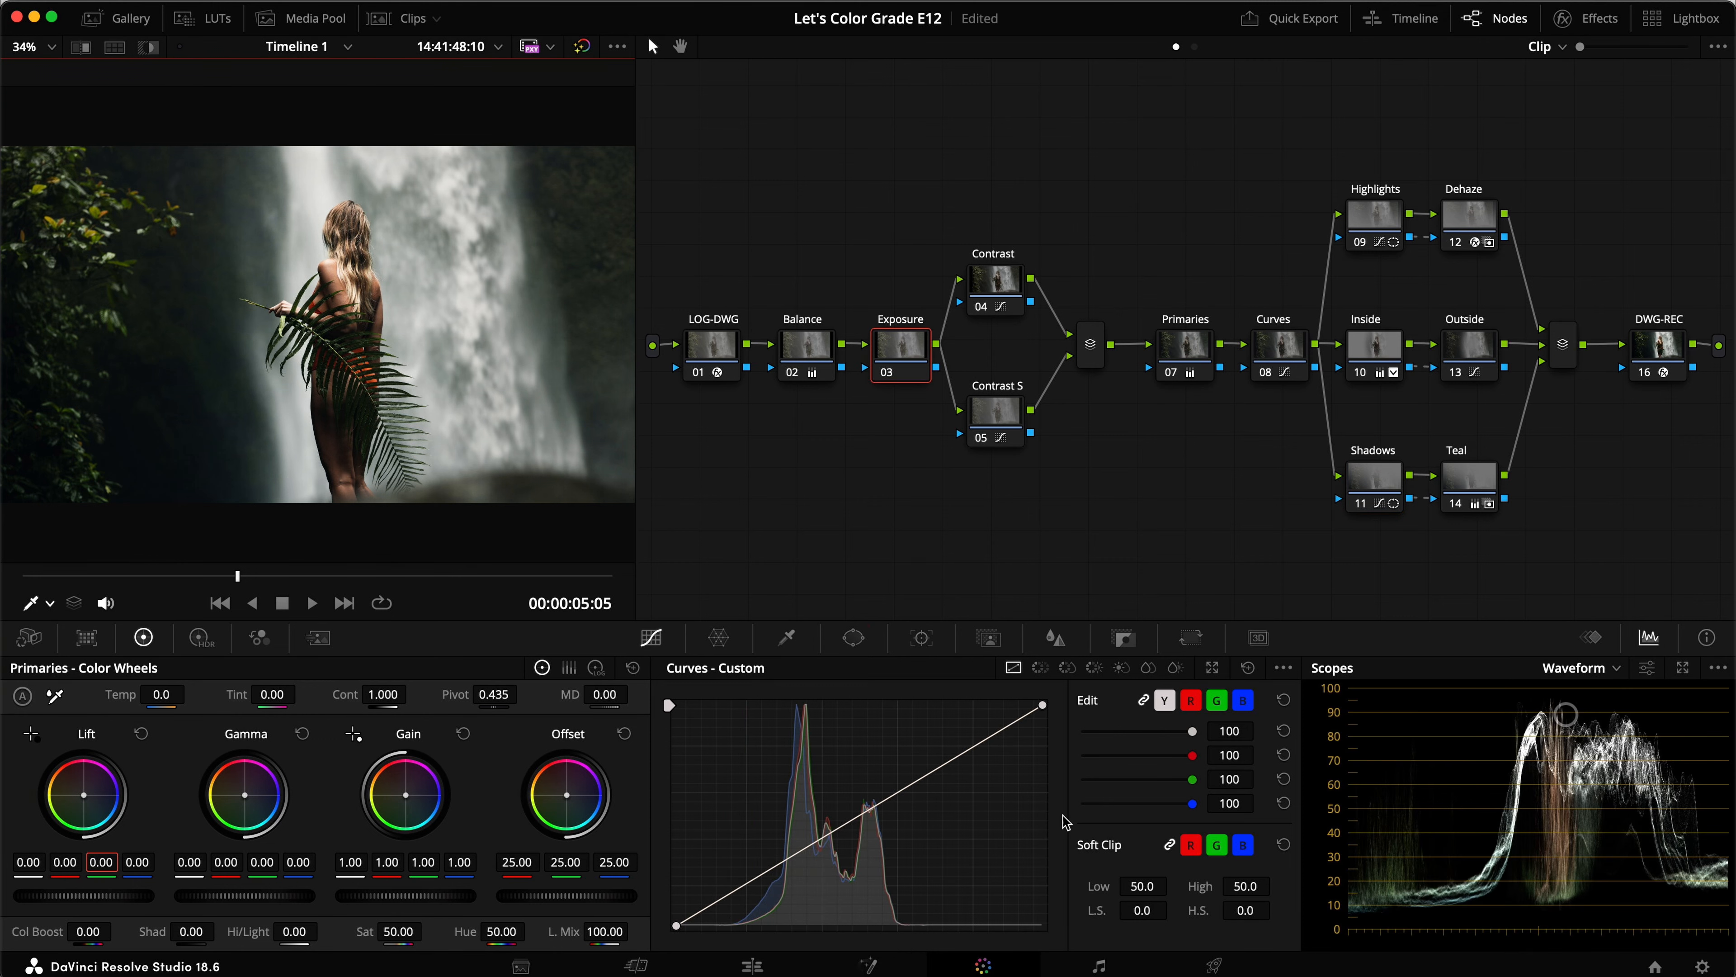
pyautogui.moveTo(304, 924); pyautogui.dragTo(283, 923)
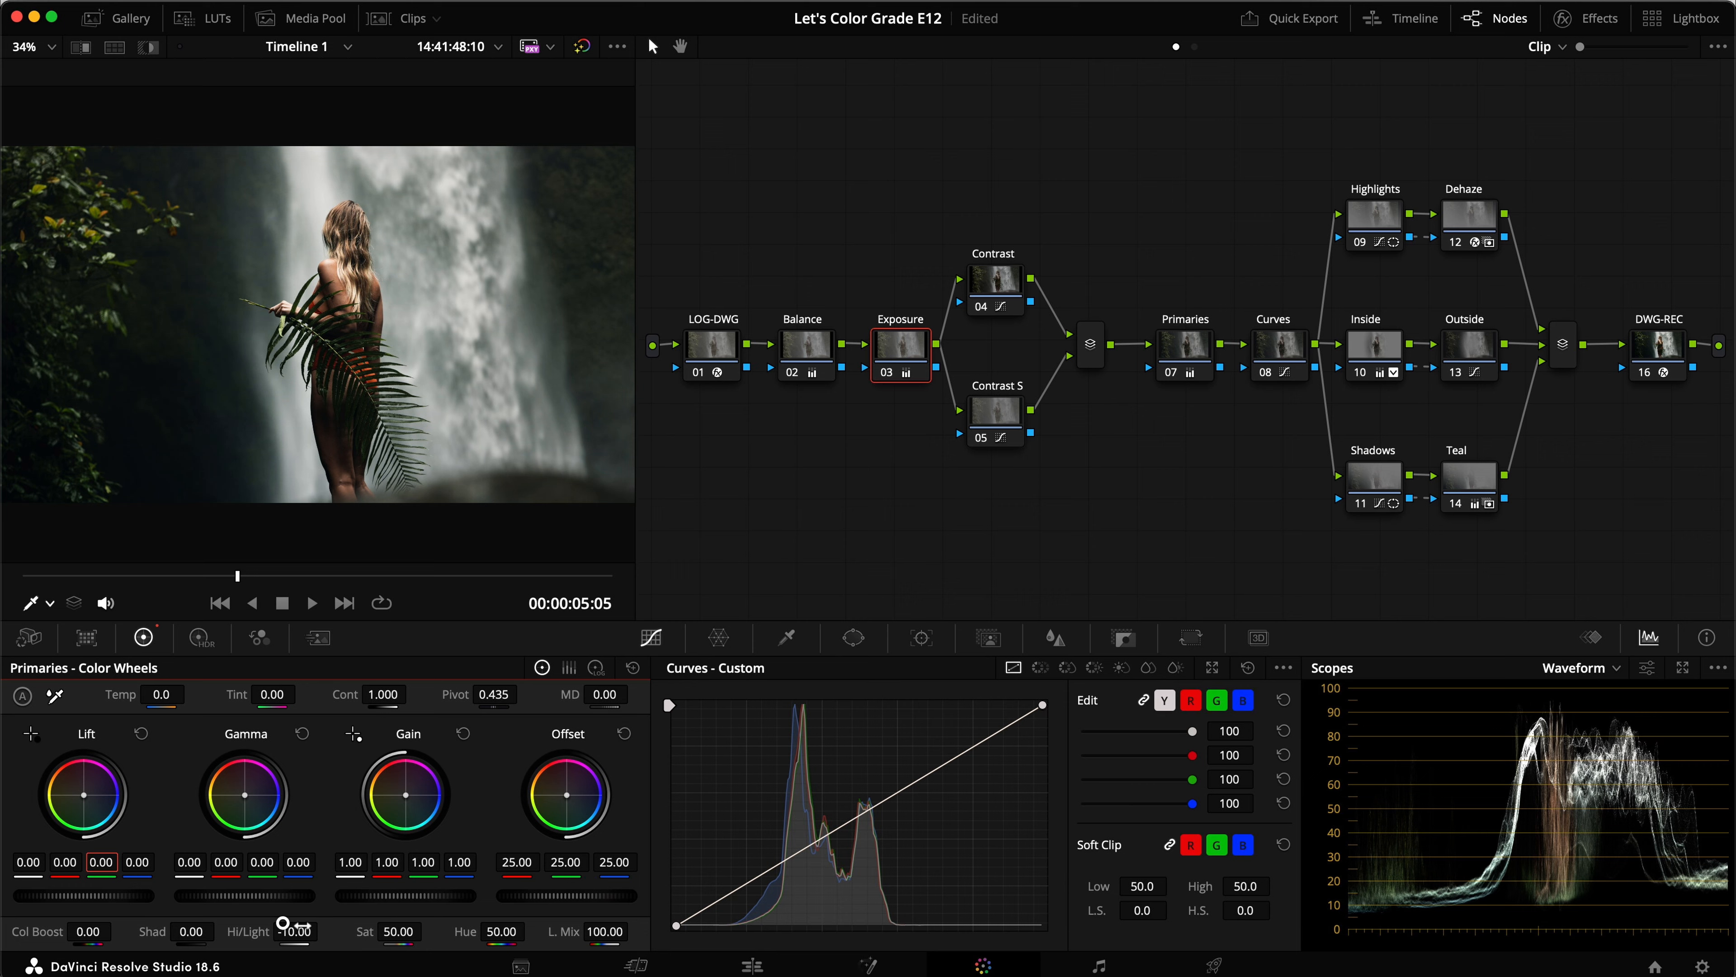
pyautogui.press('super+d')
pyautogui.press('Escape')
pyautogui.press('super+s')
# Review the clip with the grade off and on, and save the project
pyautogui.click(843, 546)
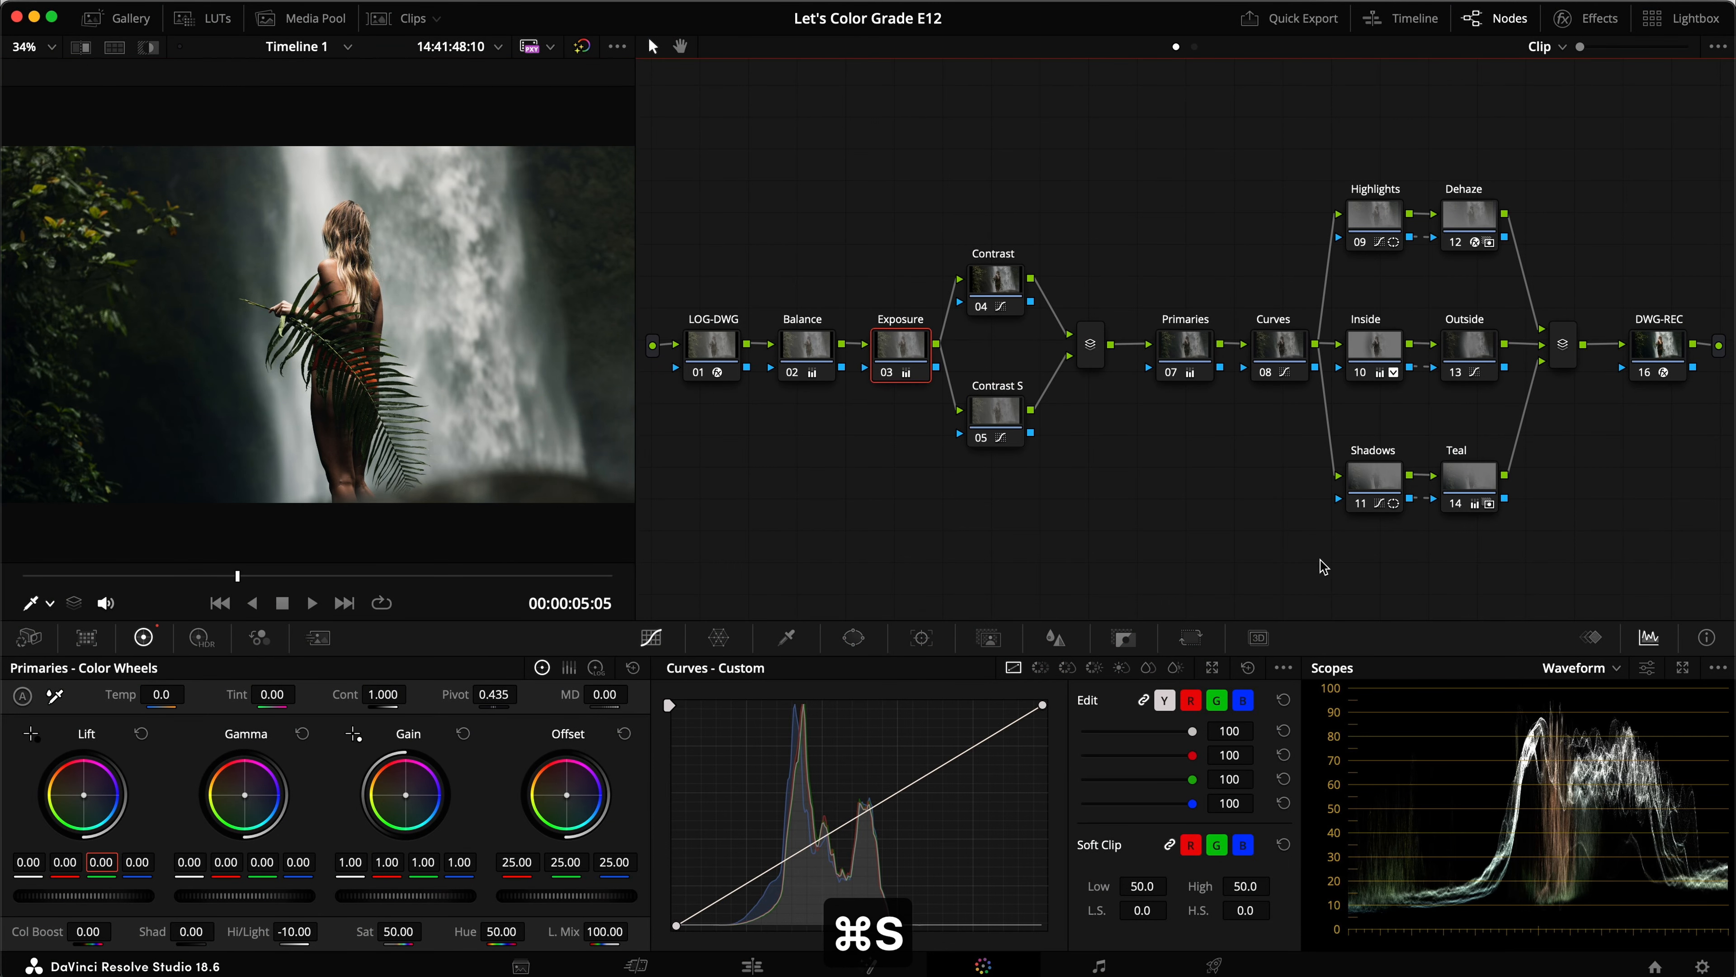
pyautogui.press('super+d')
pyautogui.press('super+d')
pyautogui.press('super+s')
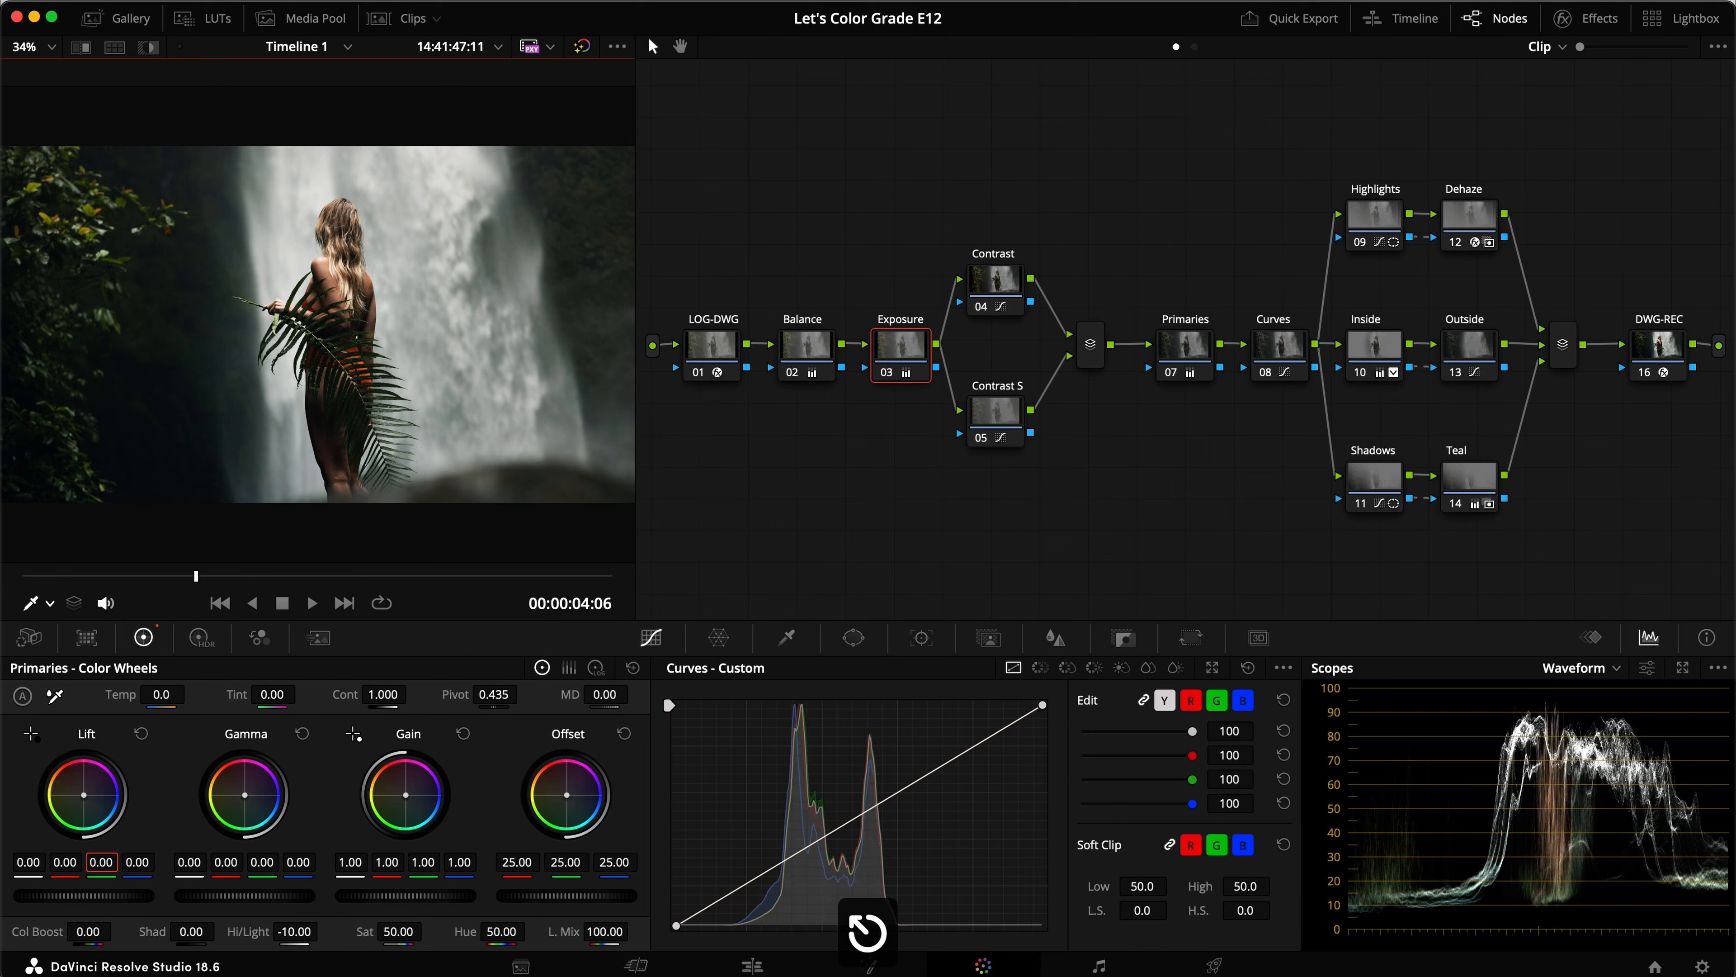
pyautogui.click(1309, 554)
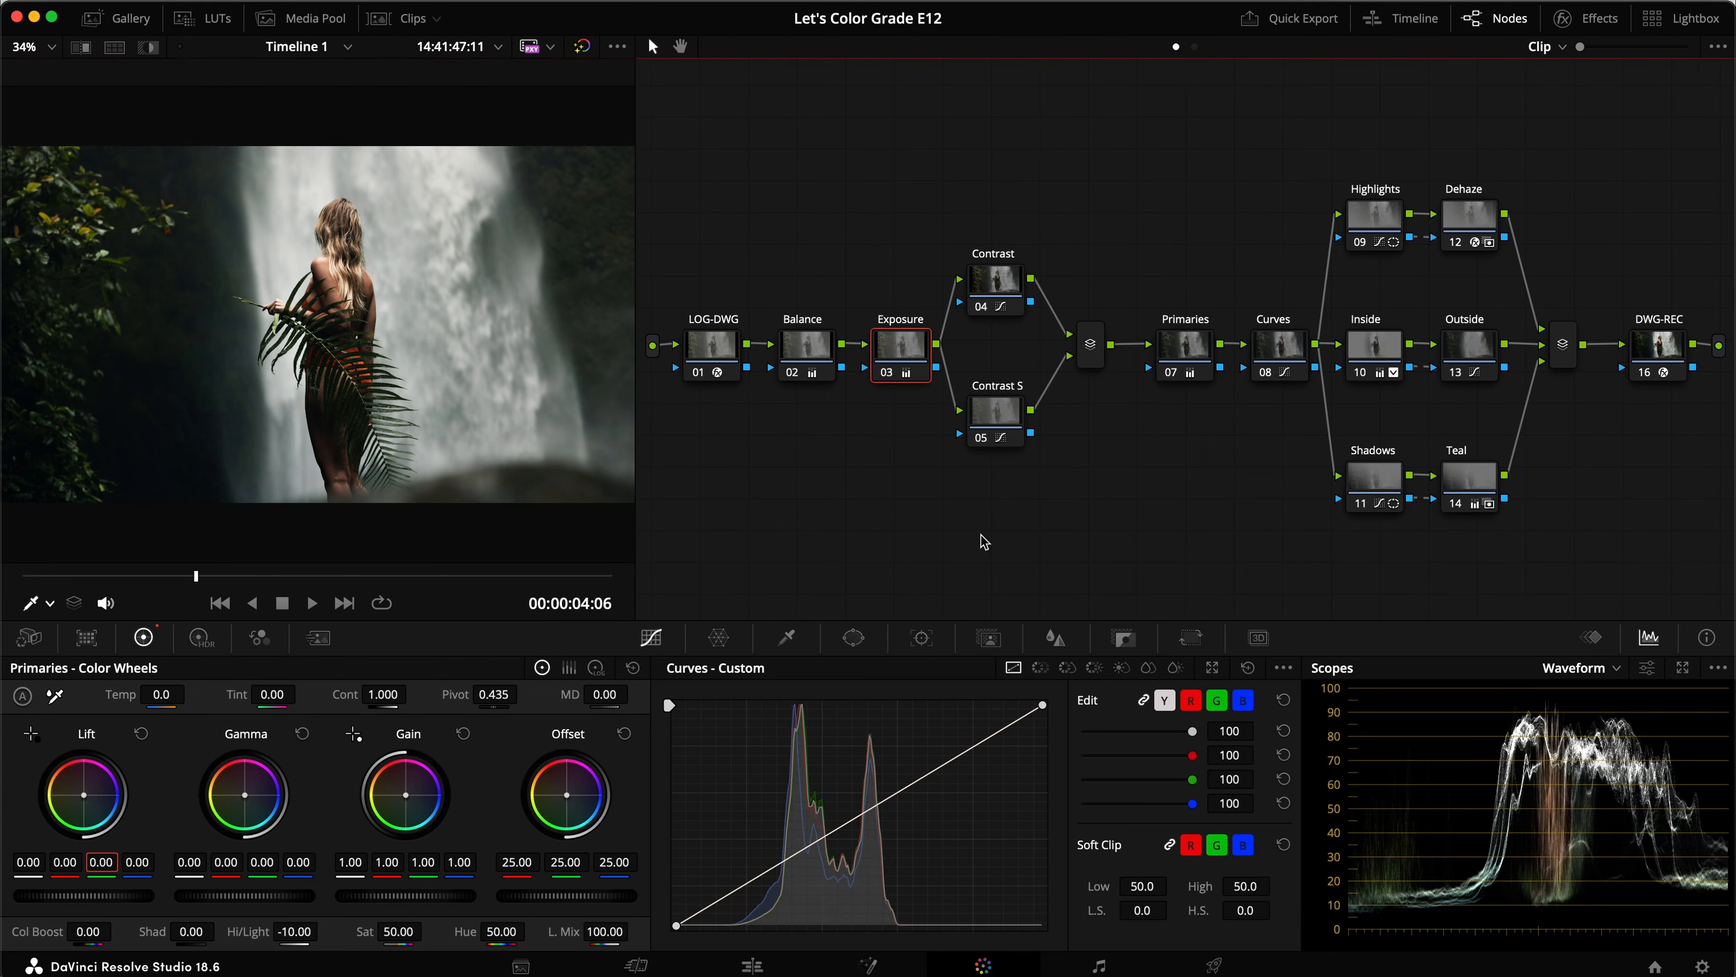